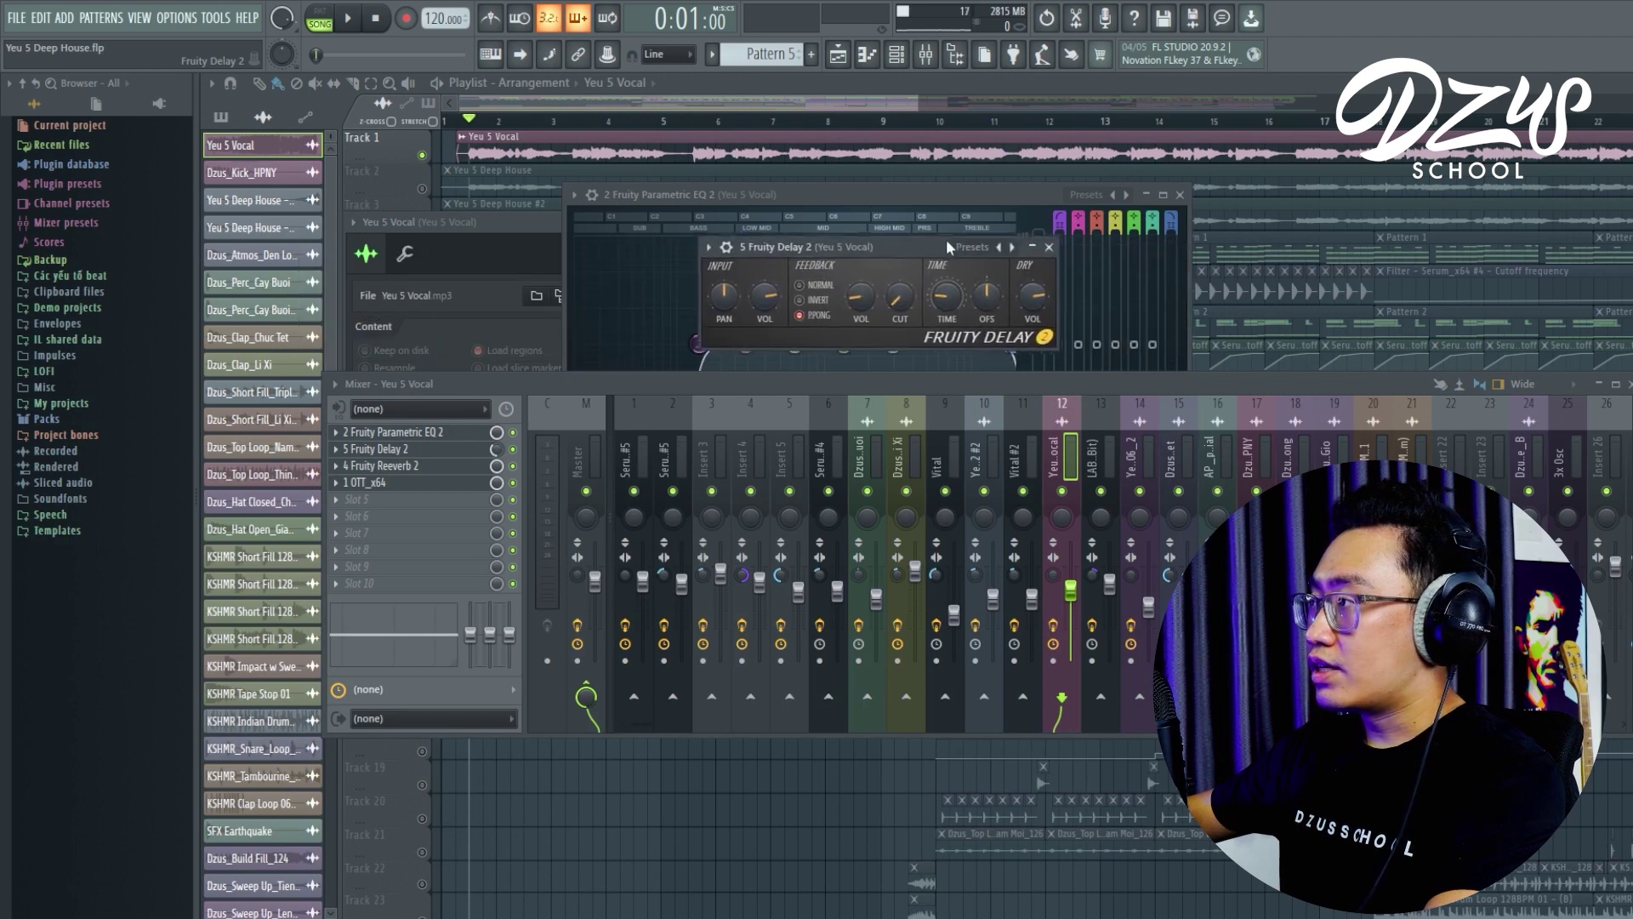
# - Open Fruity Reeverb 2 and OTT_x64 from the Yeu 5 Vocal mixer track and arrange their windows above the mixer
pyautogui.click(416, 468)
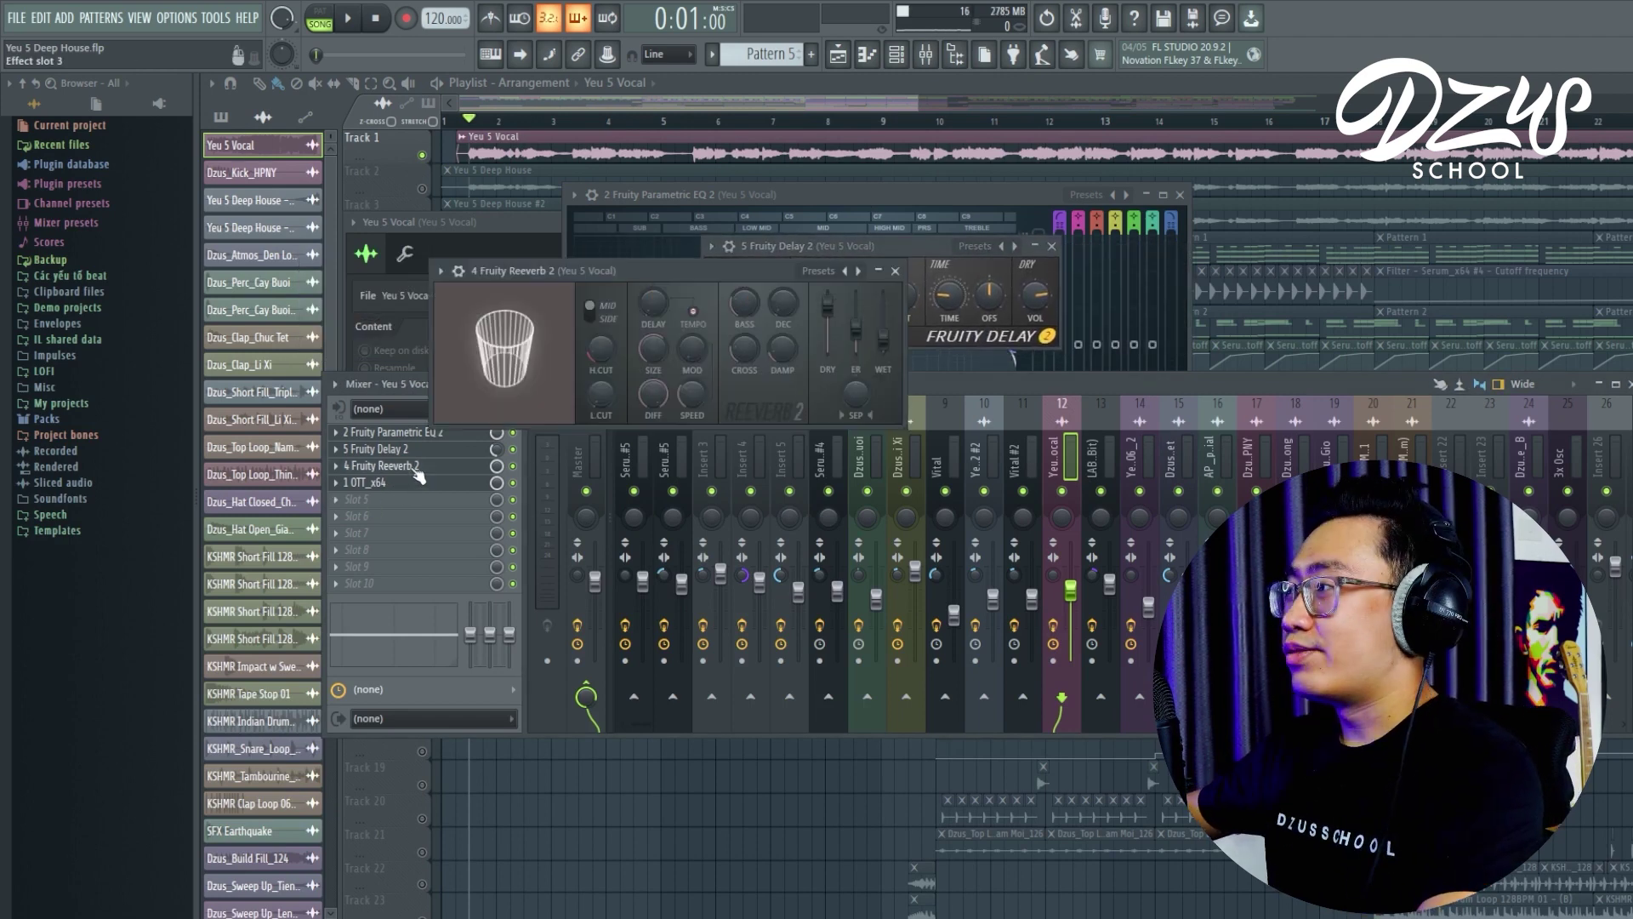
pyautogui.moveTo(583, 270); pyautogui.dragTo(840, 275)
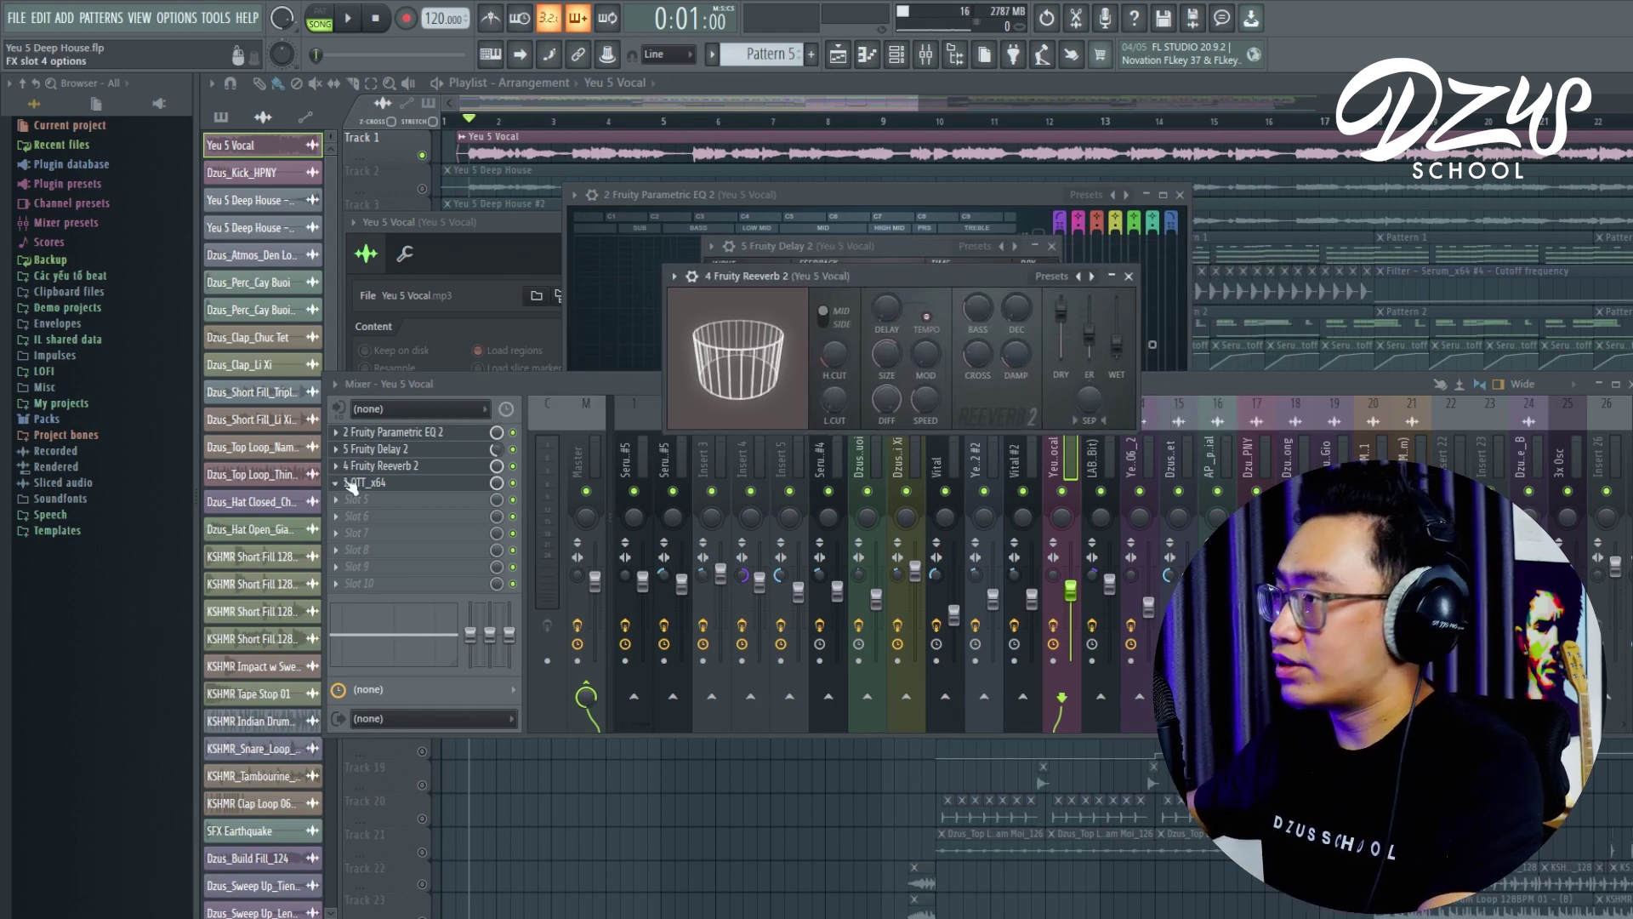
pyautogui.click(366, 482)
pyautogui.moveTo(415, 284); pyautogui.dragTo(870, 308)
pyautogui.click(683, 396)
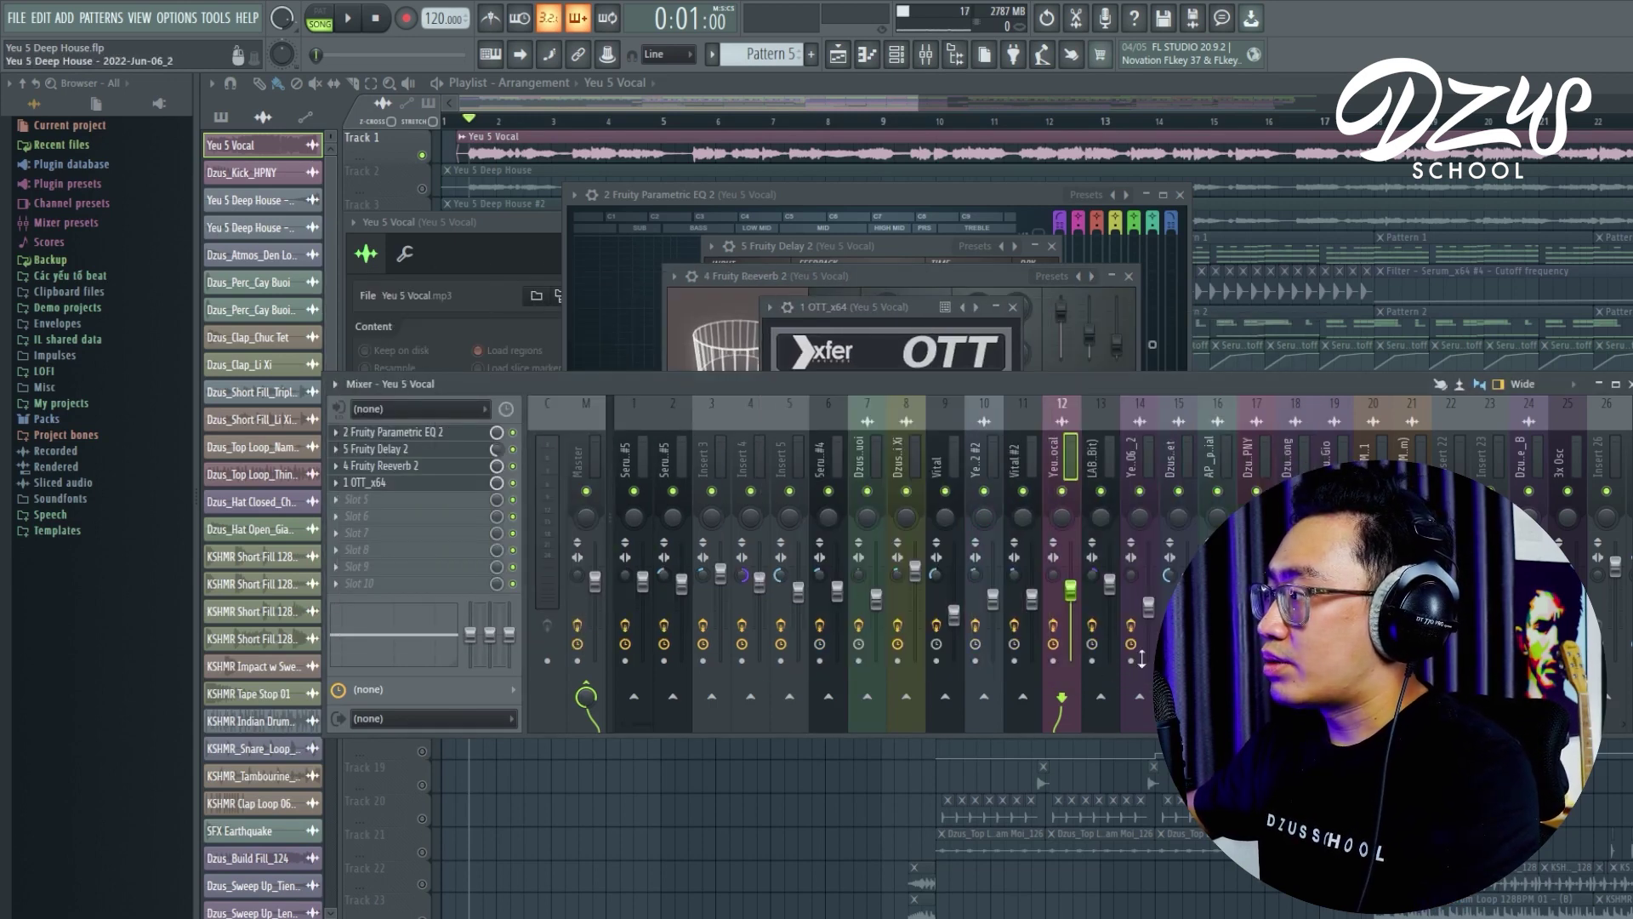
# - Play back the soloed Yeu 5 Vocal track, stop it, and close all open windows except the playlist
pyautogui.press('space')
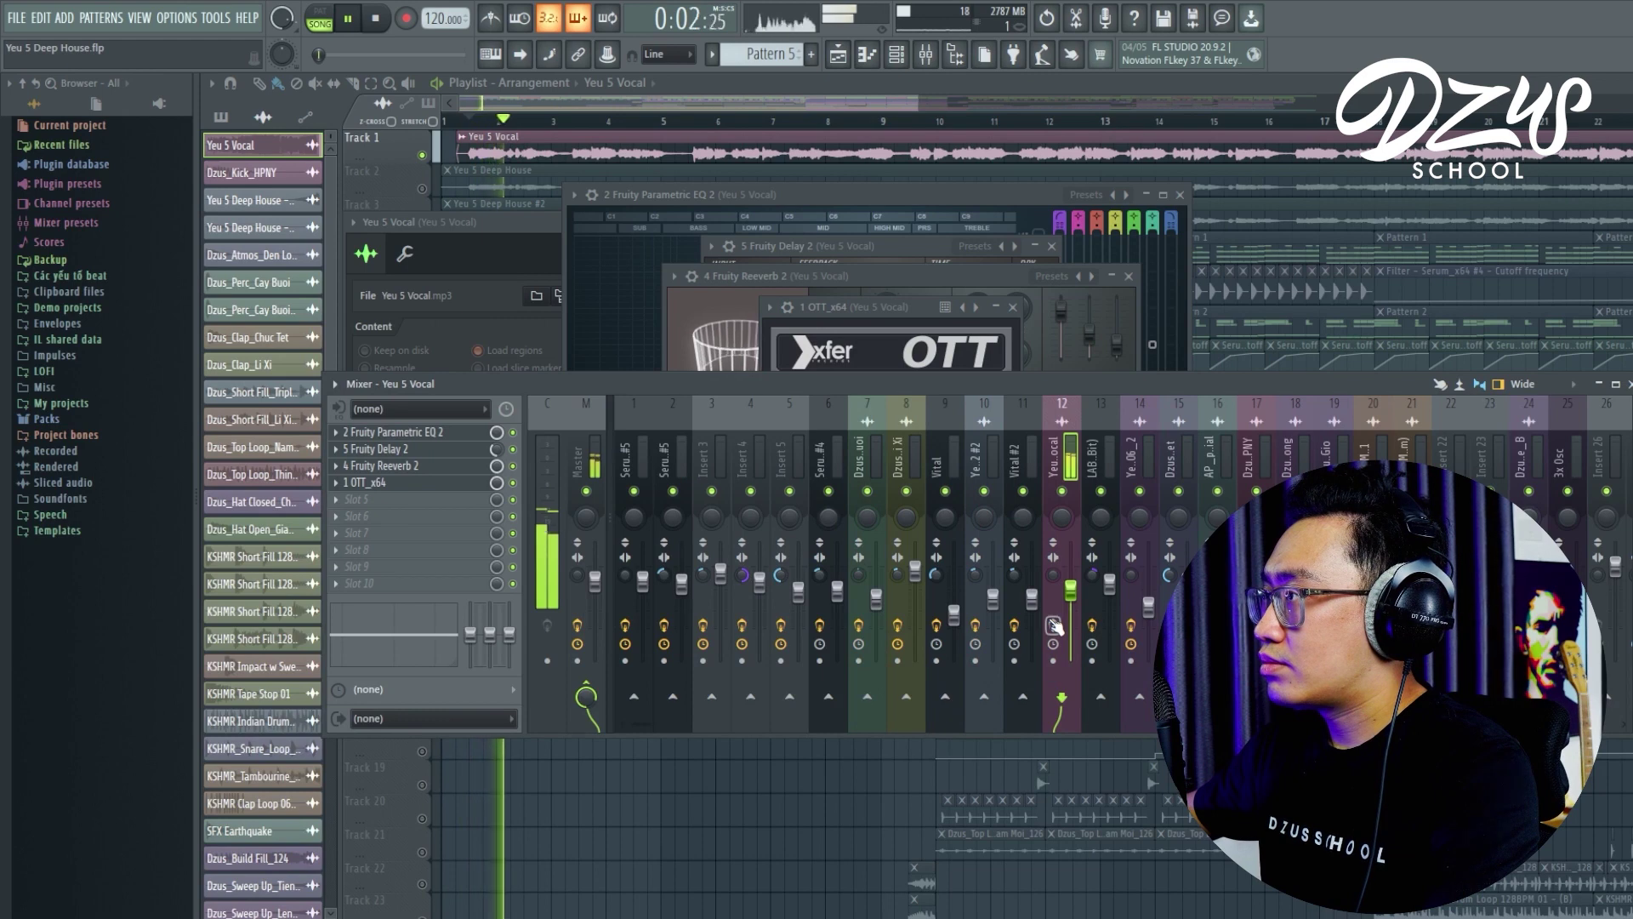
pyautogui.press('space')
pyautogui.press('space')
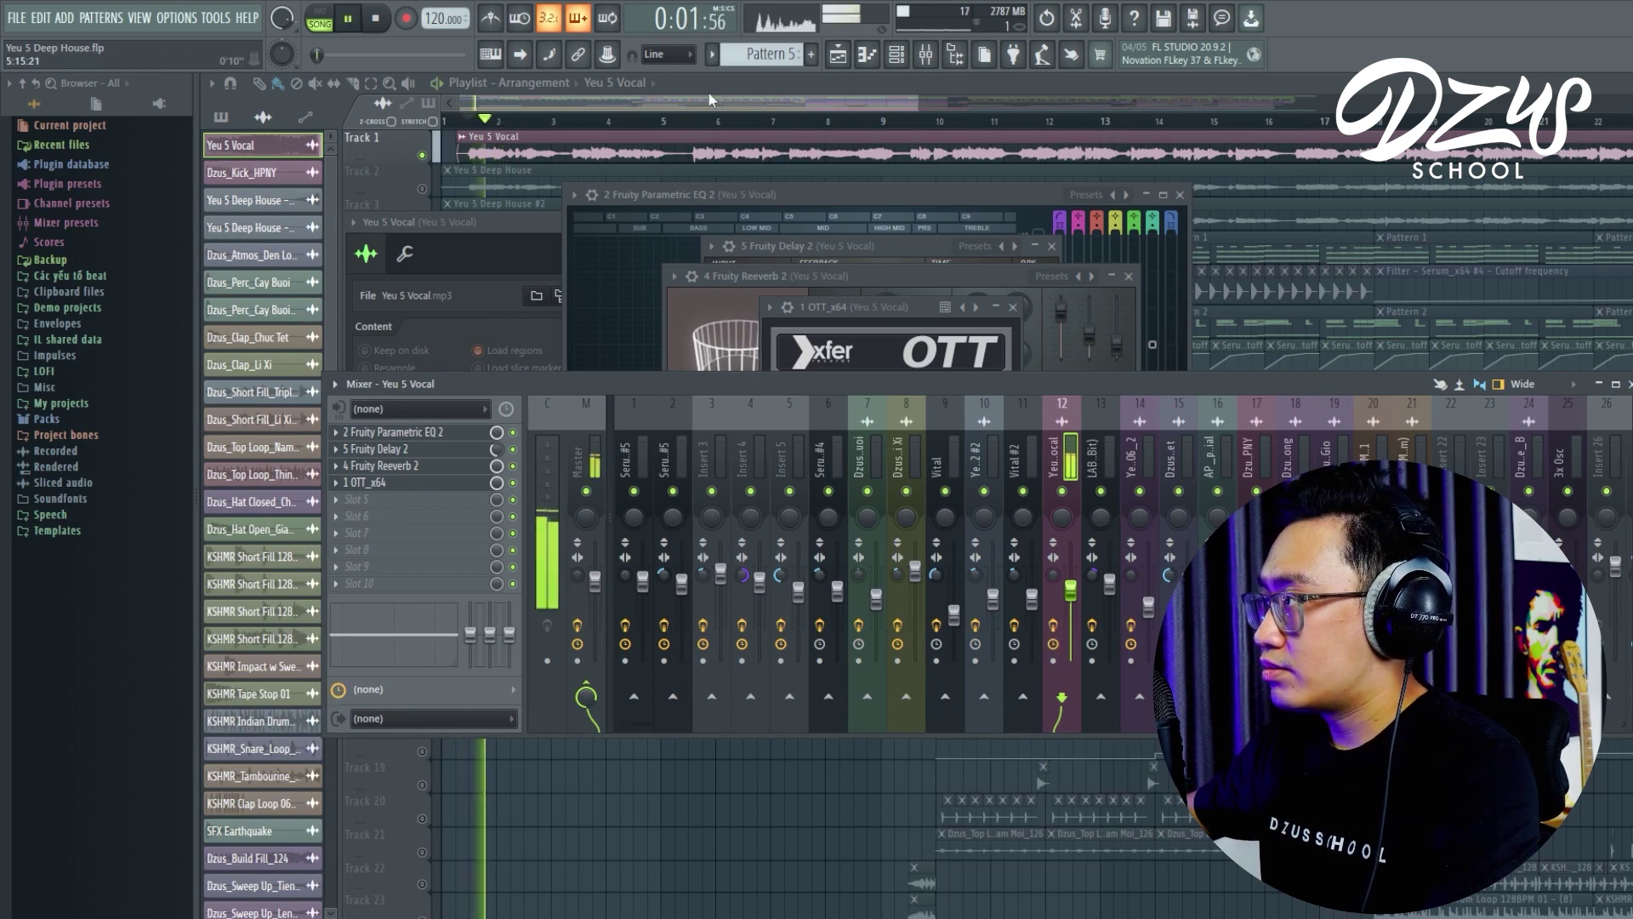
pyautogui.press('space')
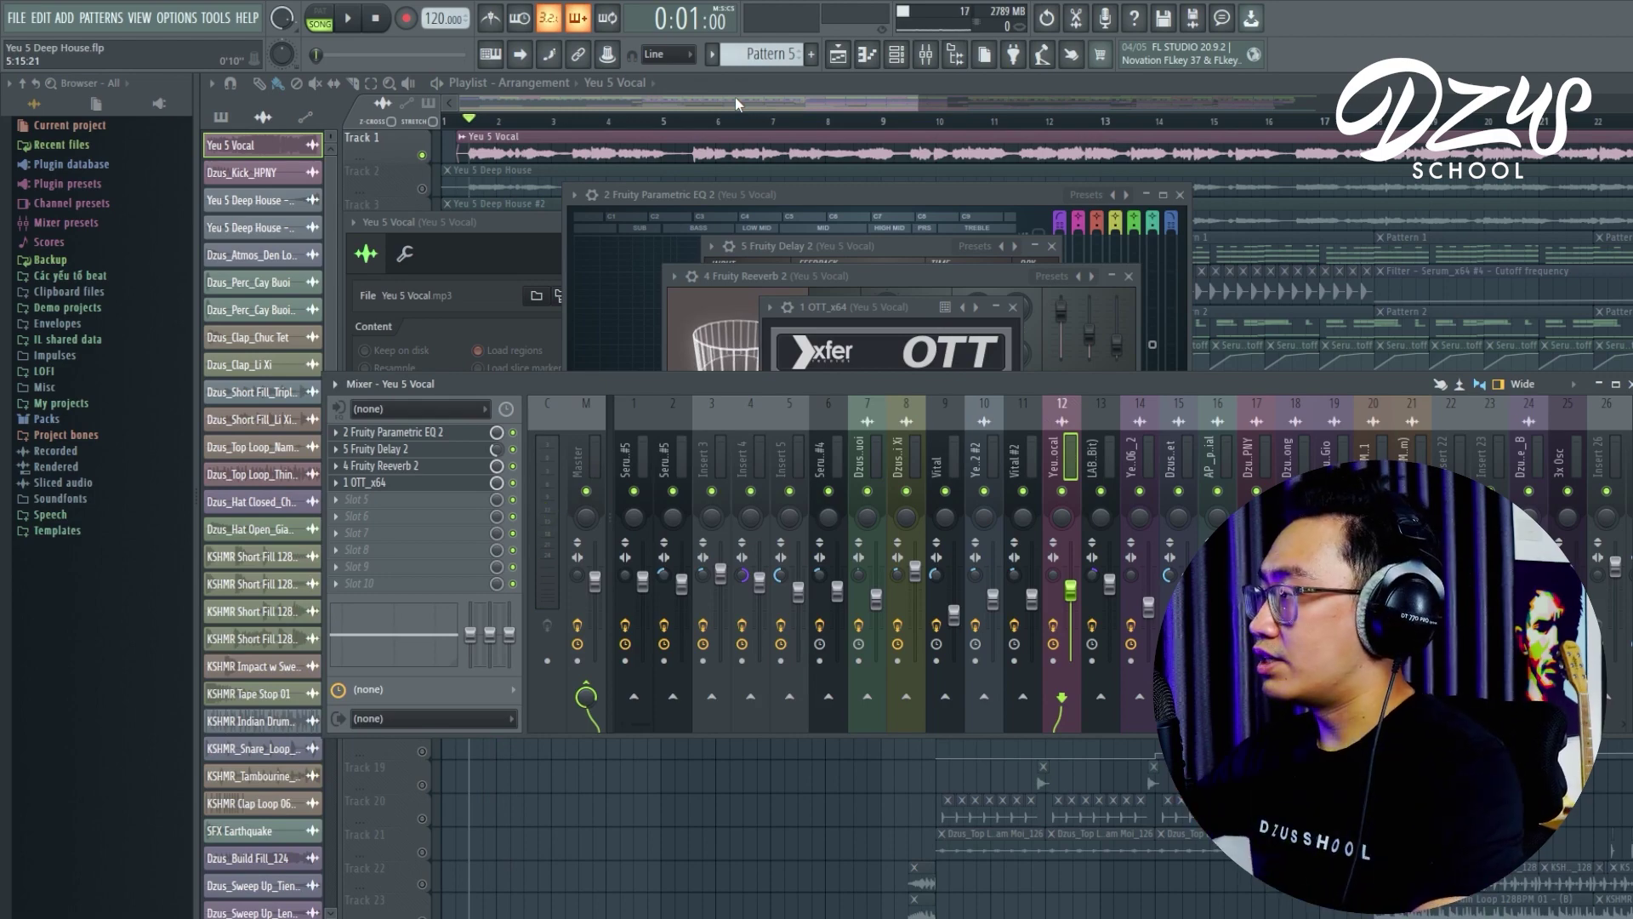
pyautogui.press('F12')
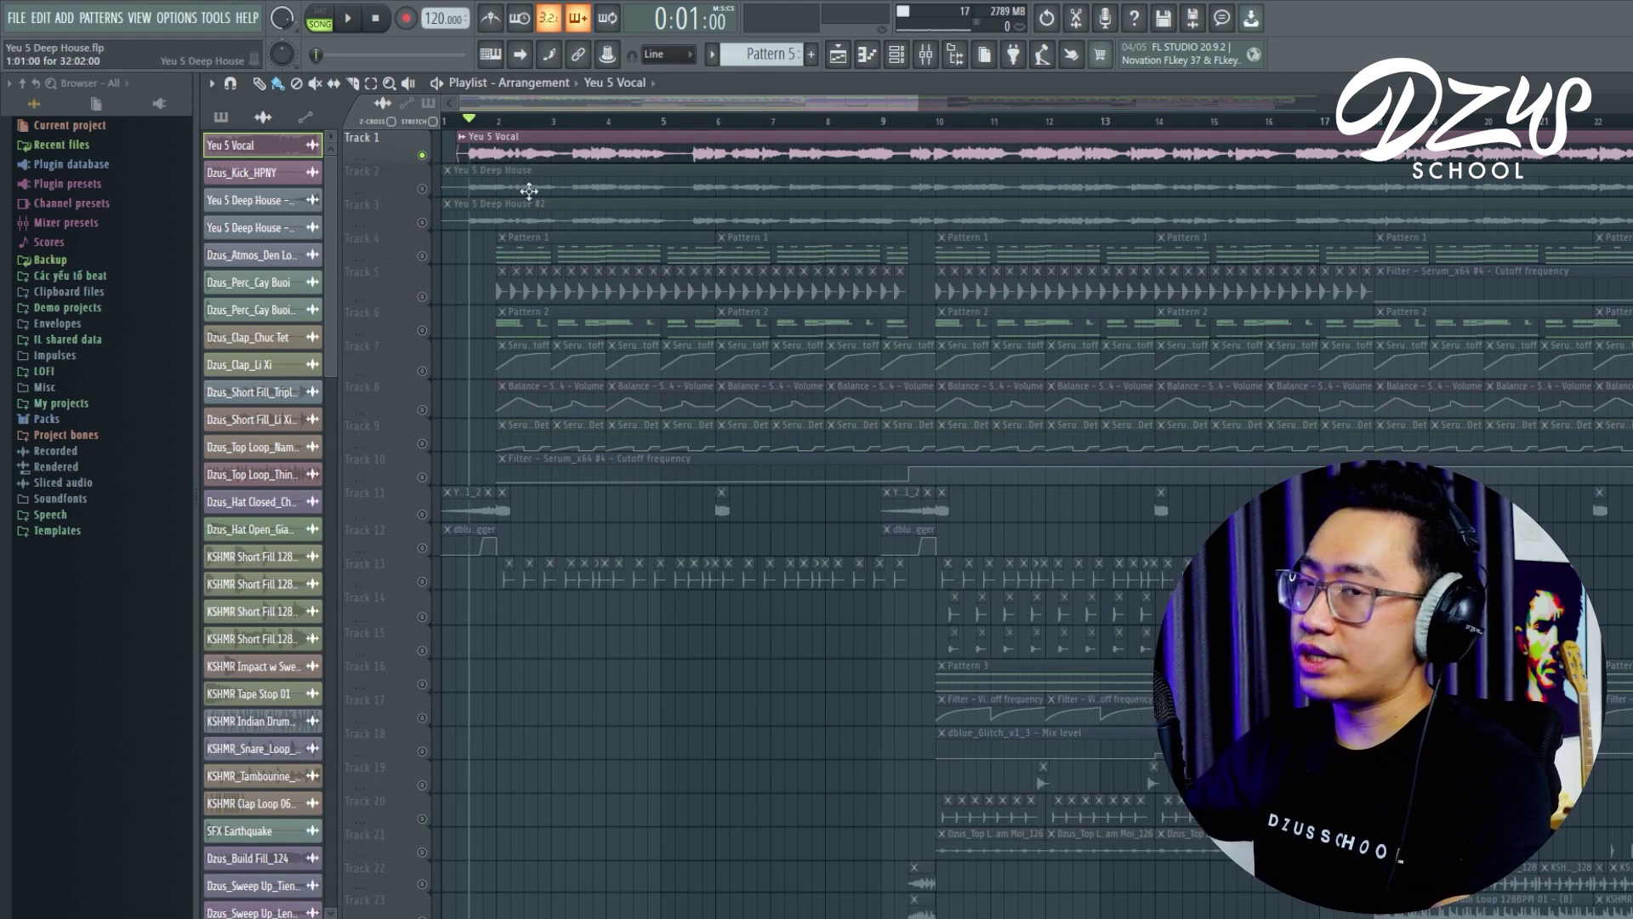
# - Mute the vocal and leave only Tracks 2 and 3, the two Yeu 5 Deep House clips, audible
pyautogui.rightClick(423, 189)
pyautogui.rightClick(423, 222)
pyautogui.scroll(2, 444, 212)
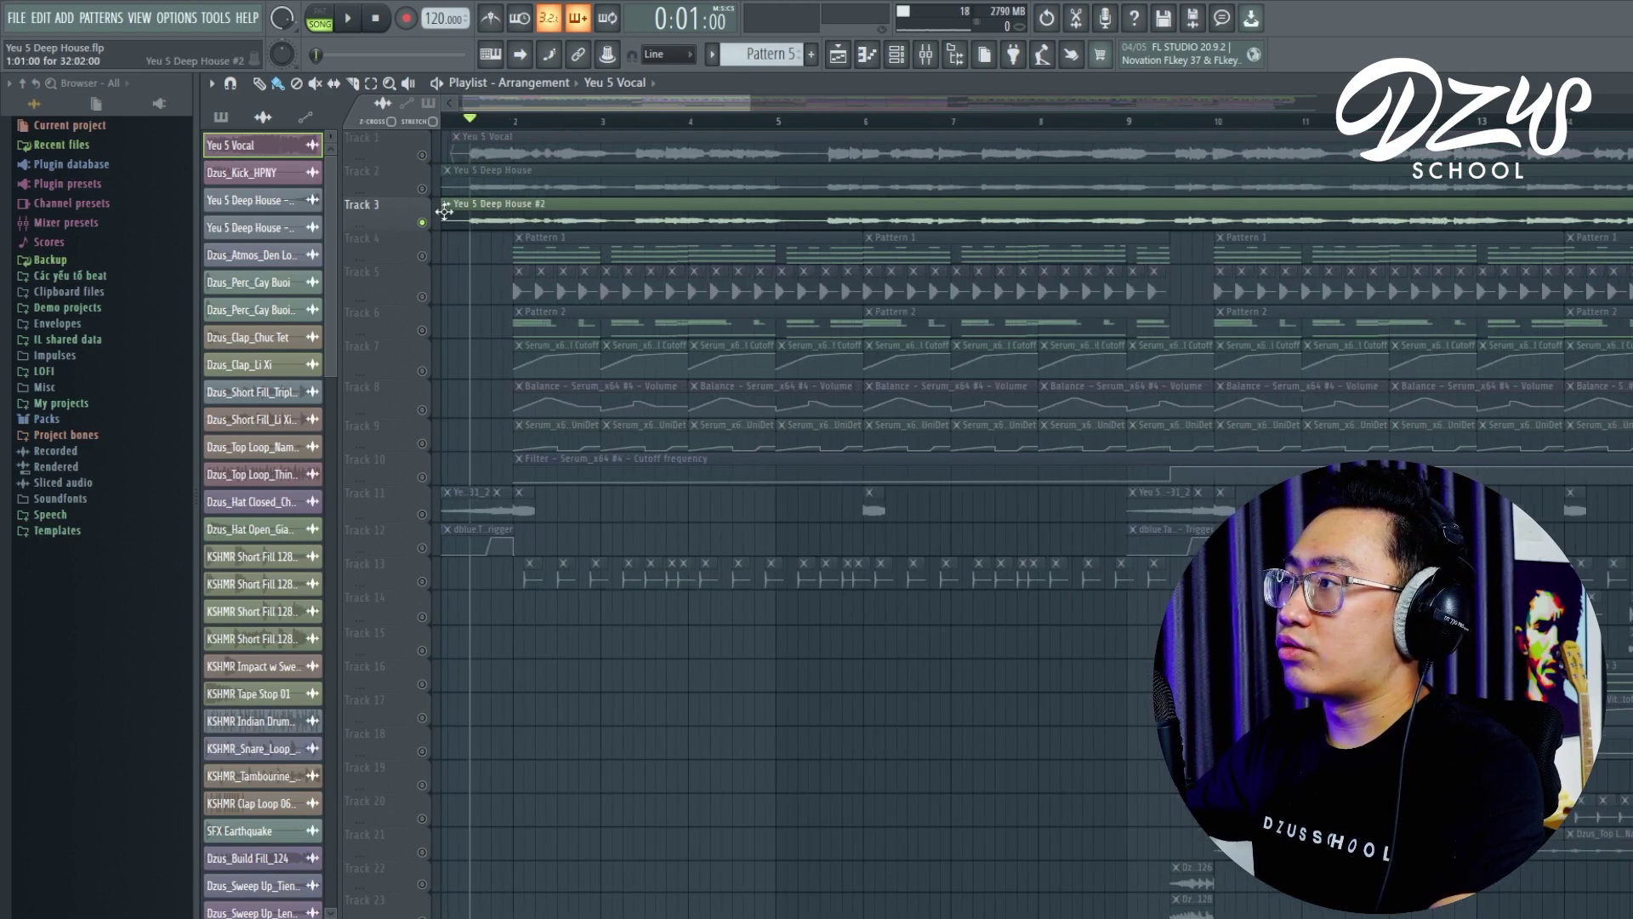
pyautogui.click(423, 189)
pyautogui.scroll(2, 472, 206)
# - Inspect the channel settings of the Yeu 5 Deep House and Yeu 5 Deep House #2 audio clips, including their panning
pyautogui.doubleClick(558, 175)
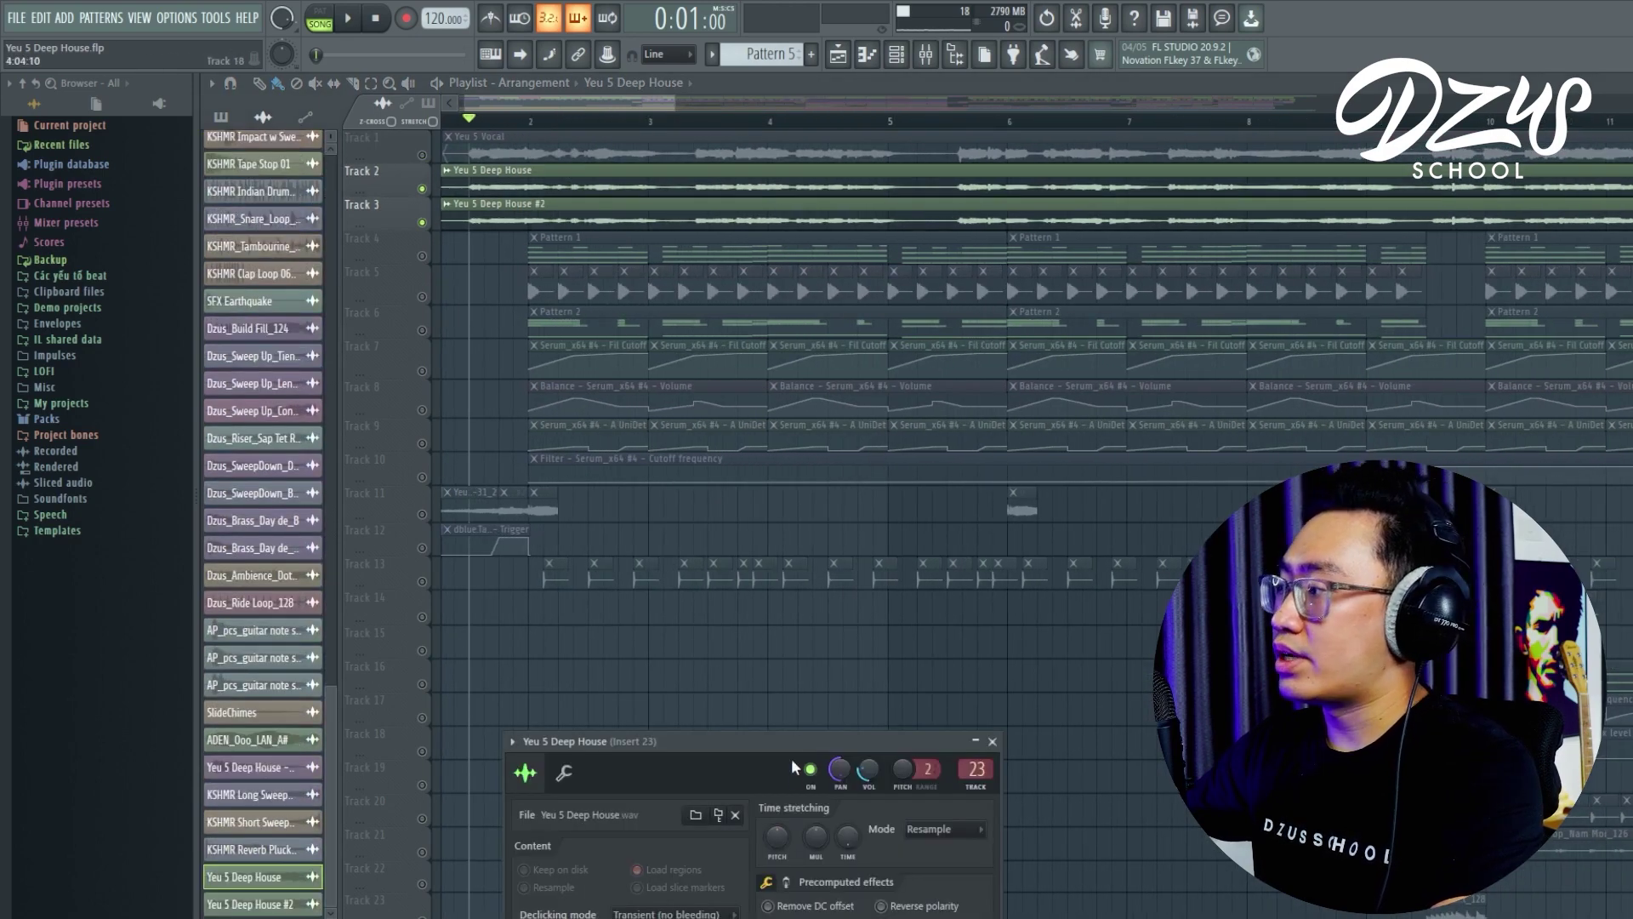
pyautogui.doubleClick(533, 211)
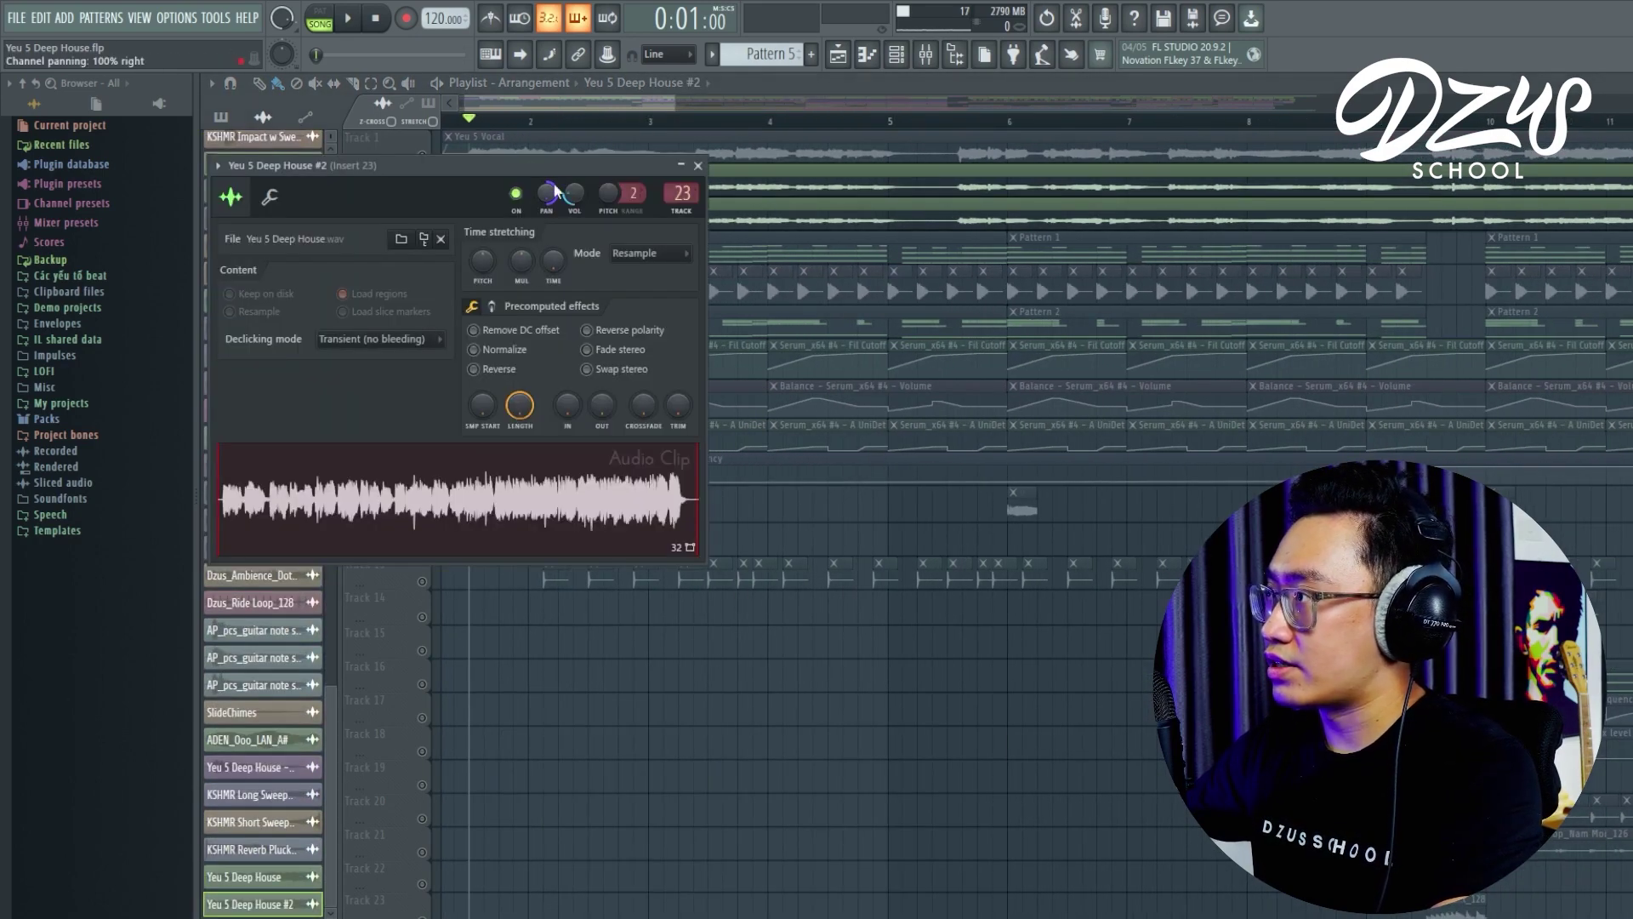
pyautogui.click(697, 165)
# - Play Tracks 2 and 3 together, compare each one on its own, and stop playback
pyautogui.press('space')
pyautogui.click(748, 100)
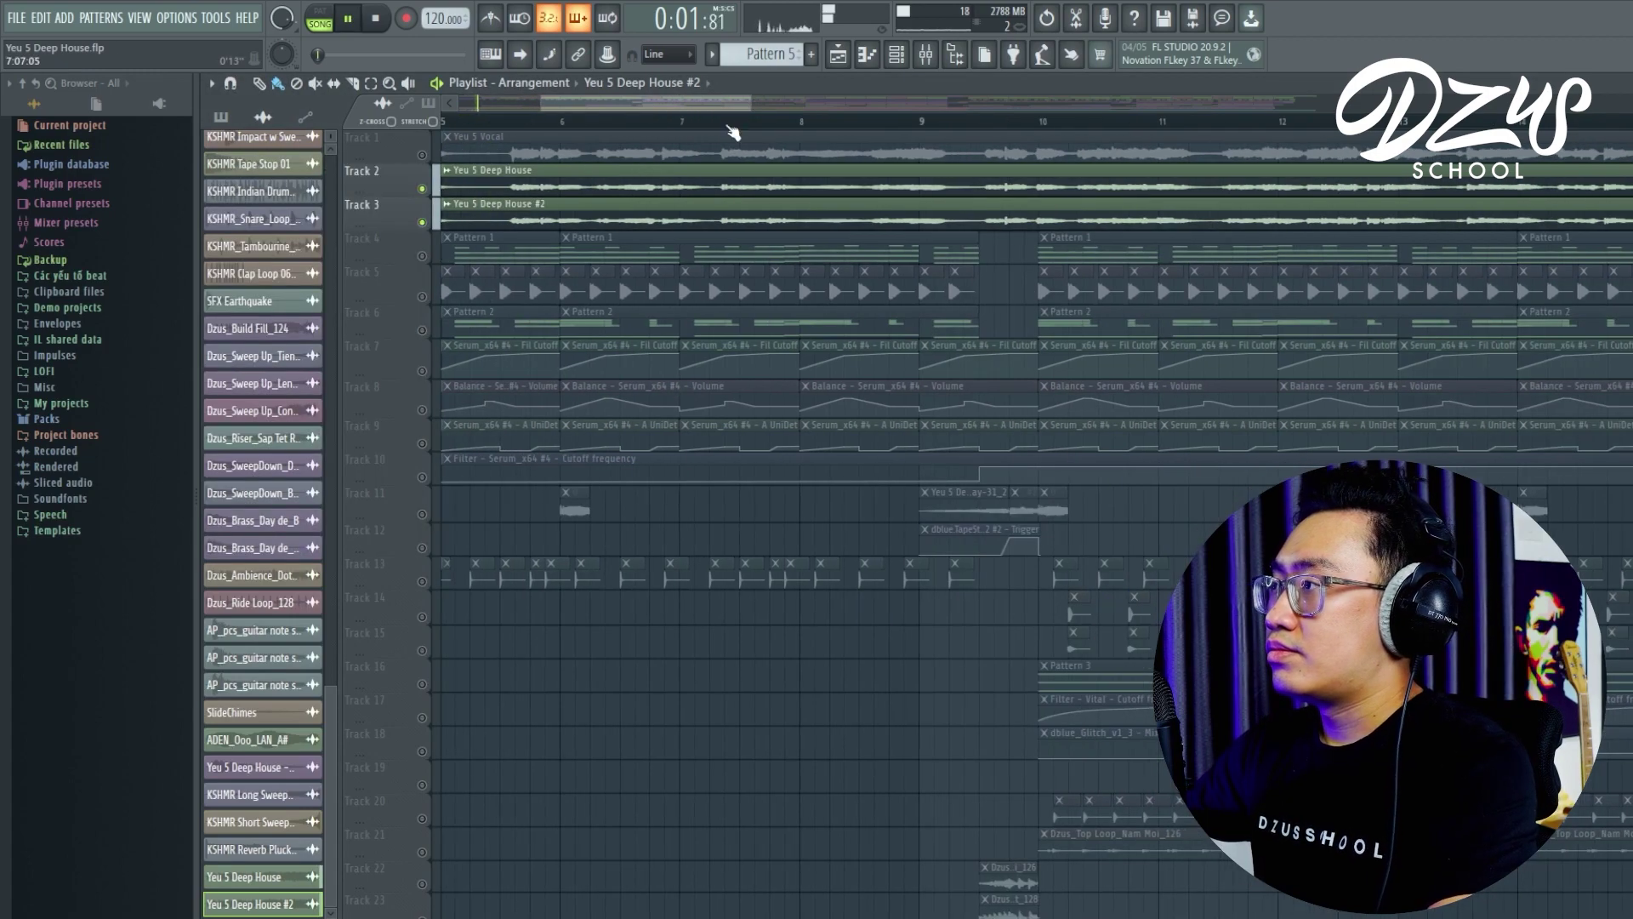
pyautogui.moveTo(732, 103); pyautogui.dragTo(226, 84)
pyautogui.rightClick(412, 186)
pyautogui.click(406, 187)
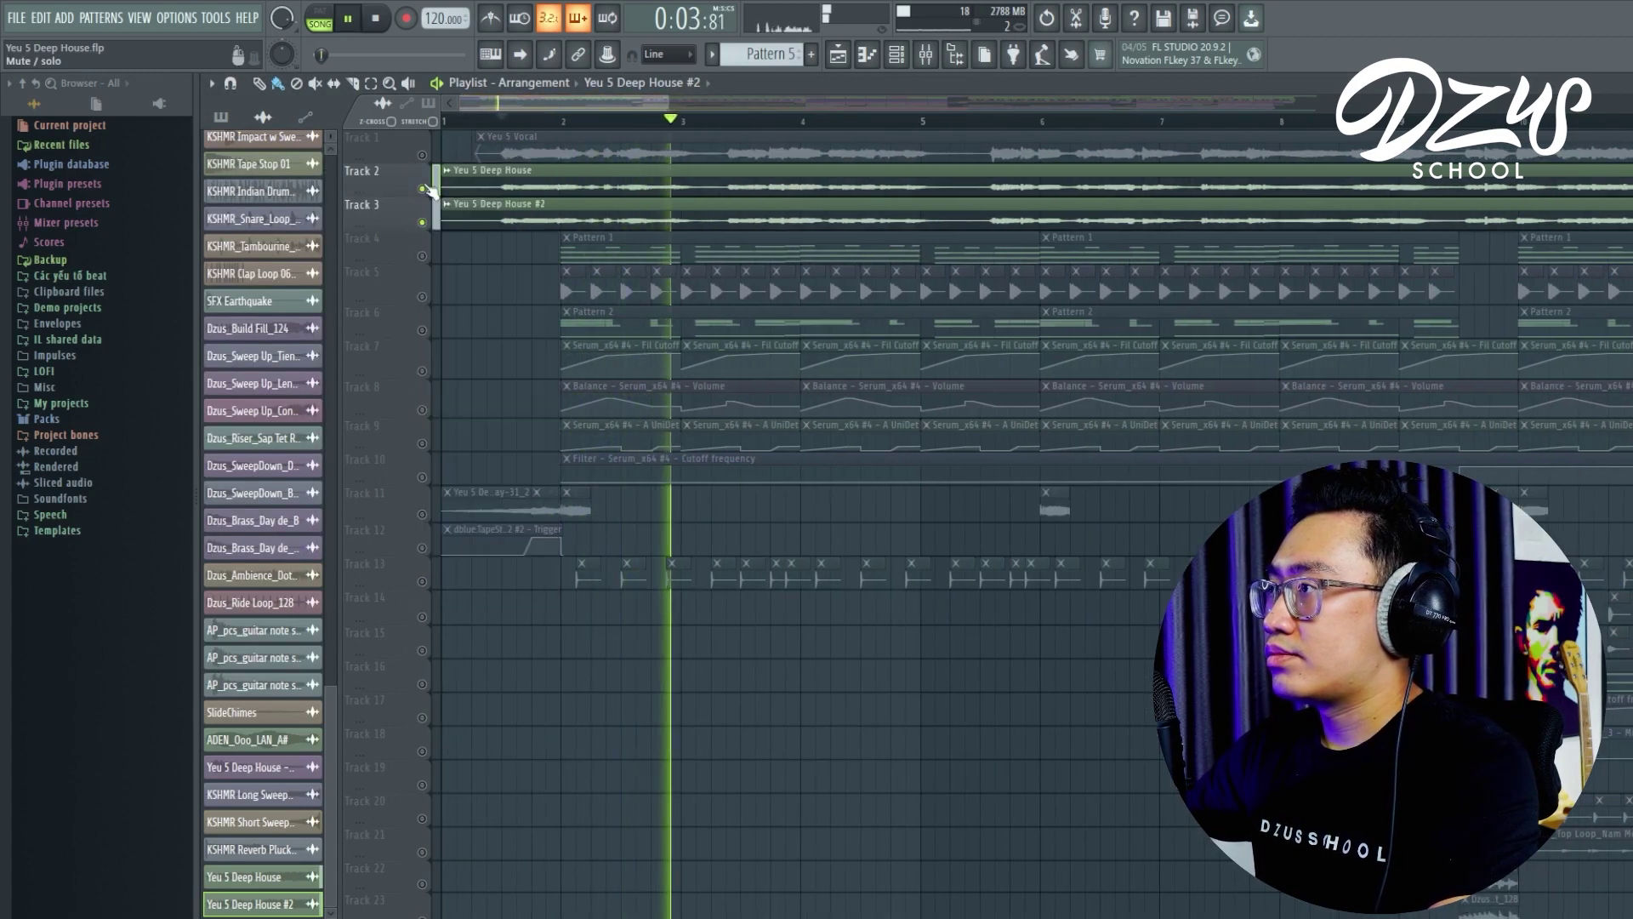
pyautogui.click(422, 222)
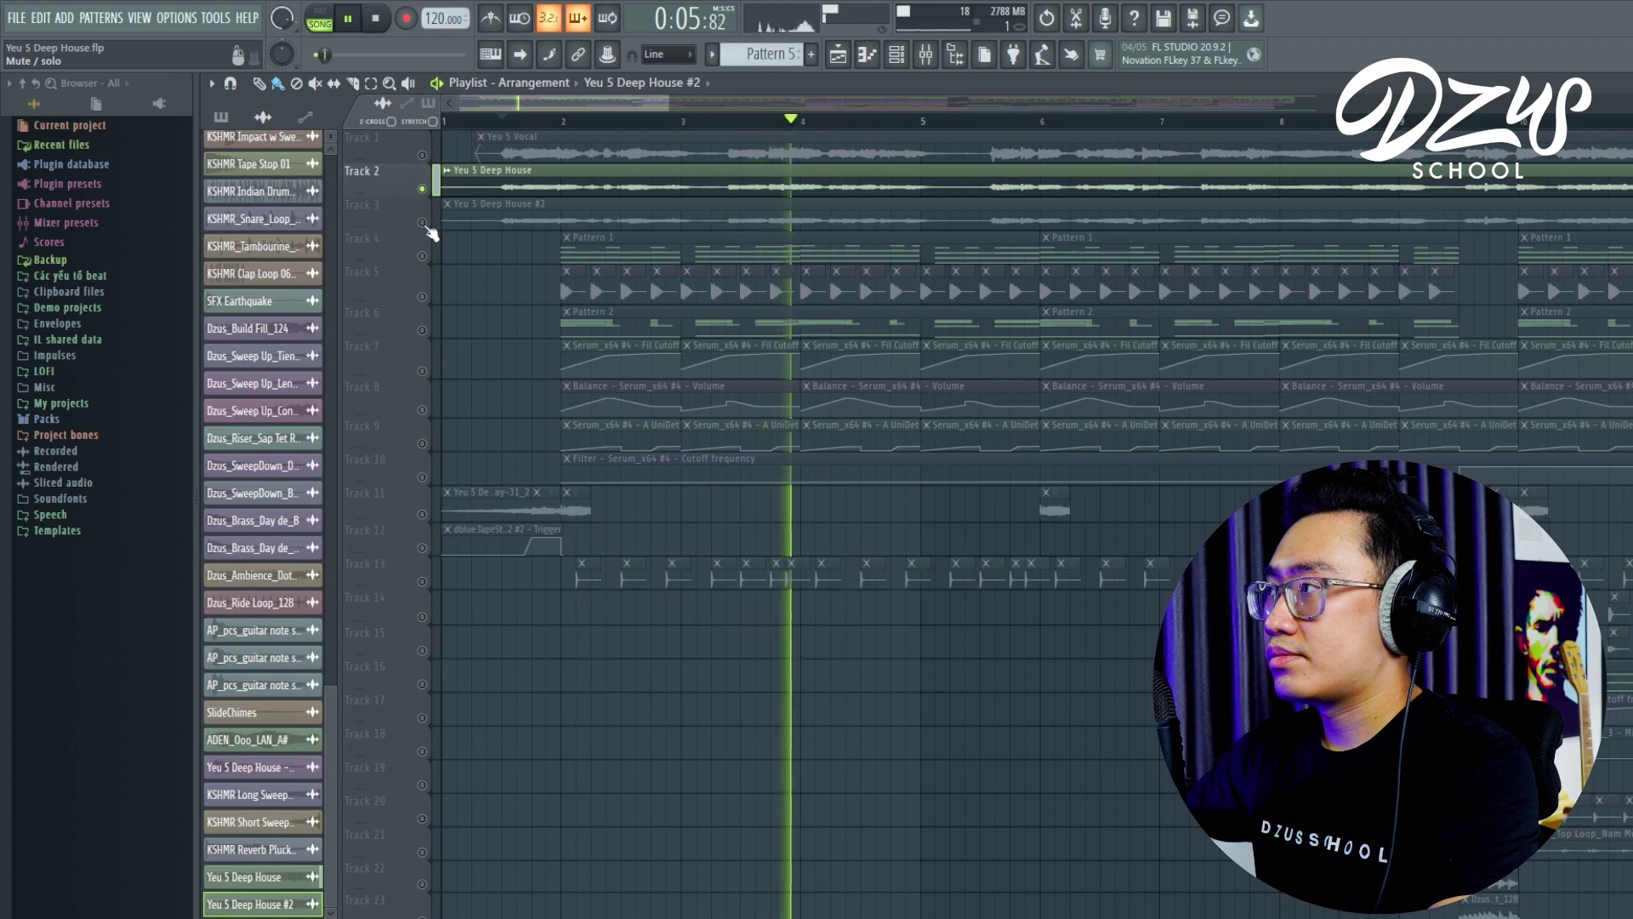
pyautogui.rightClick(422, 223)
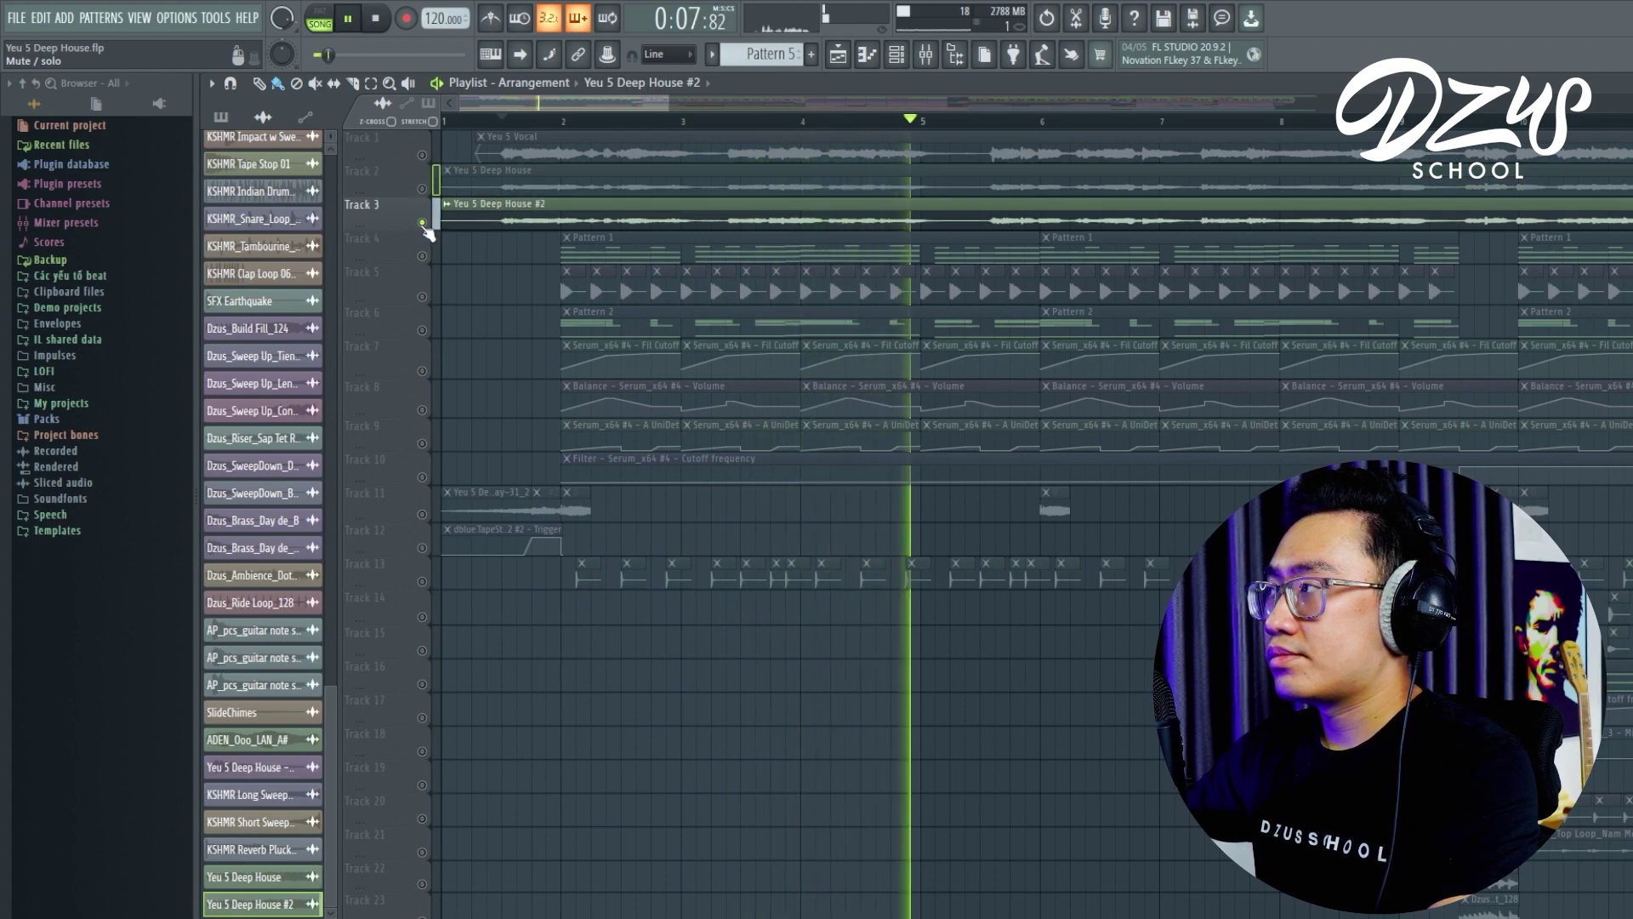
pyautogui.press('space')
# - Unmute the automation Tracks 49, 50 and 51: the Insert 23 low pass, Fruity Reeverb 2 mix level and Master volume
pyautogui.scroll(-4, 491, 388)
pyautogui.scroll(-10, 506, 544)
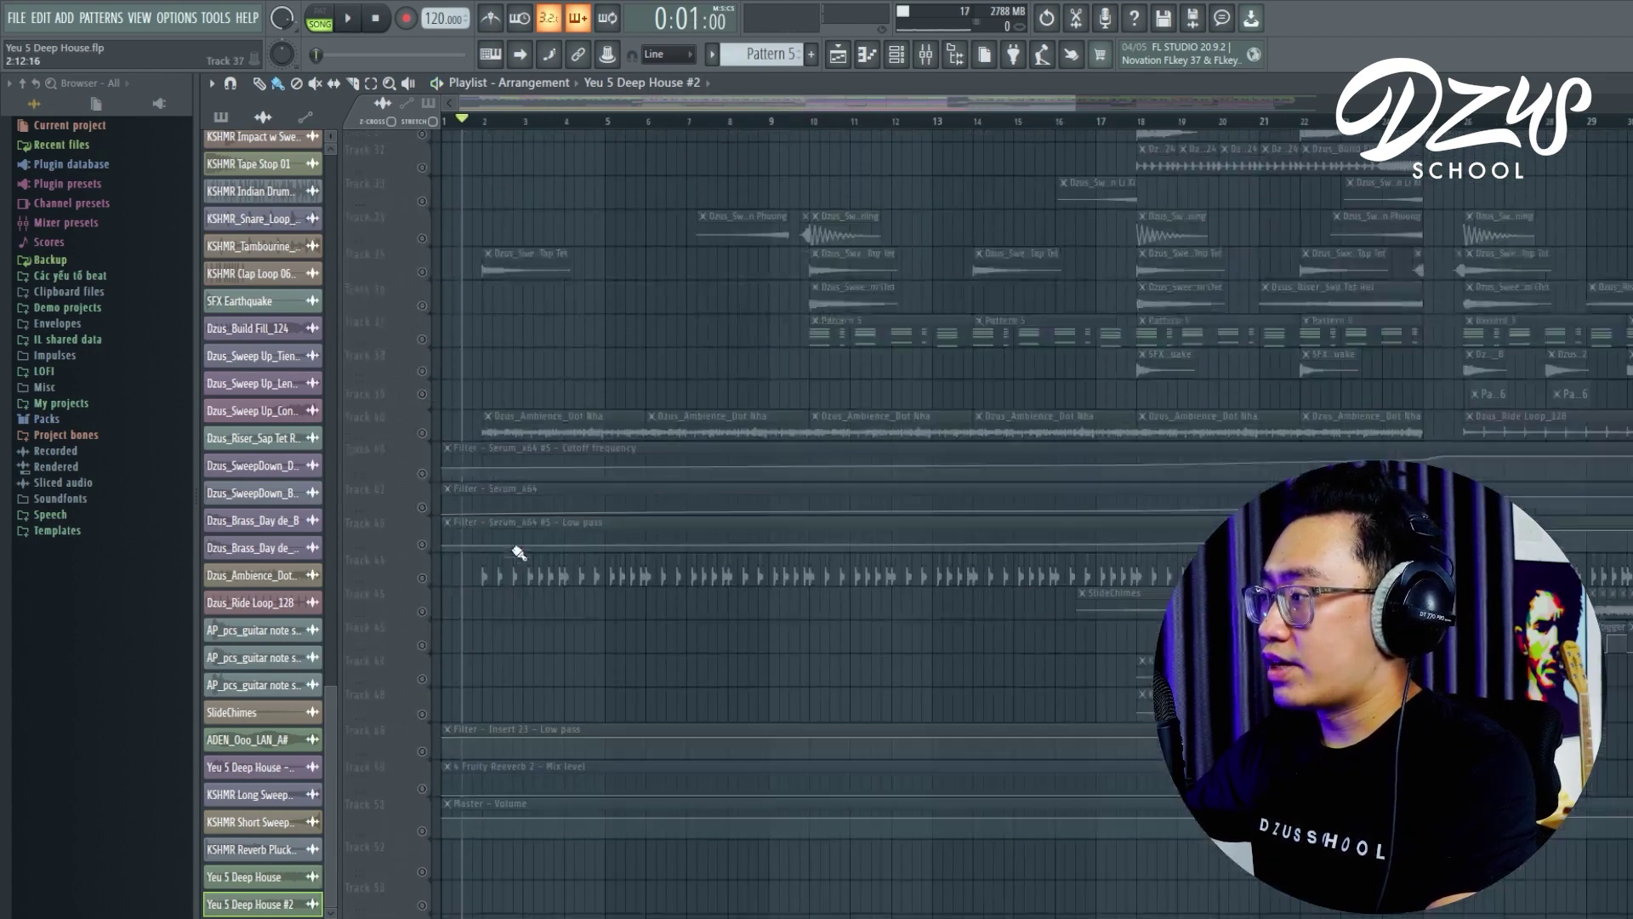
pyautogui.scroll(-3, 513, 551)
pyautogui.click(422, 576)
pyautogui.click(422, 534)
pyautogui.click(422, 497)
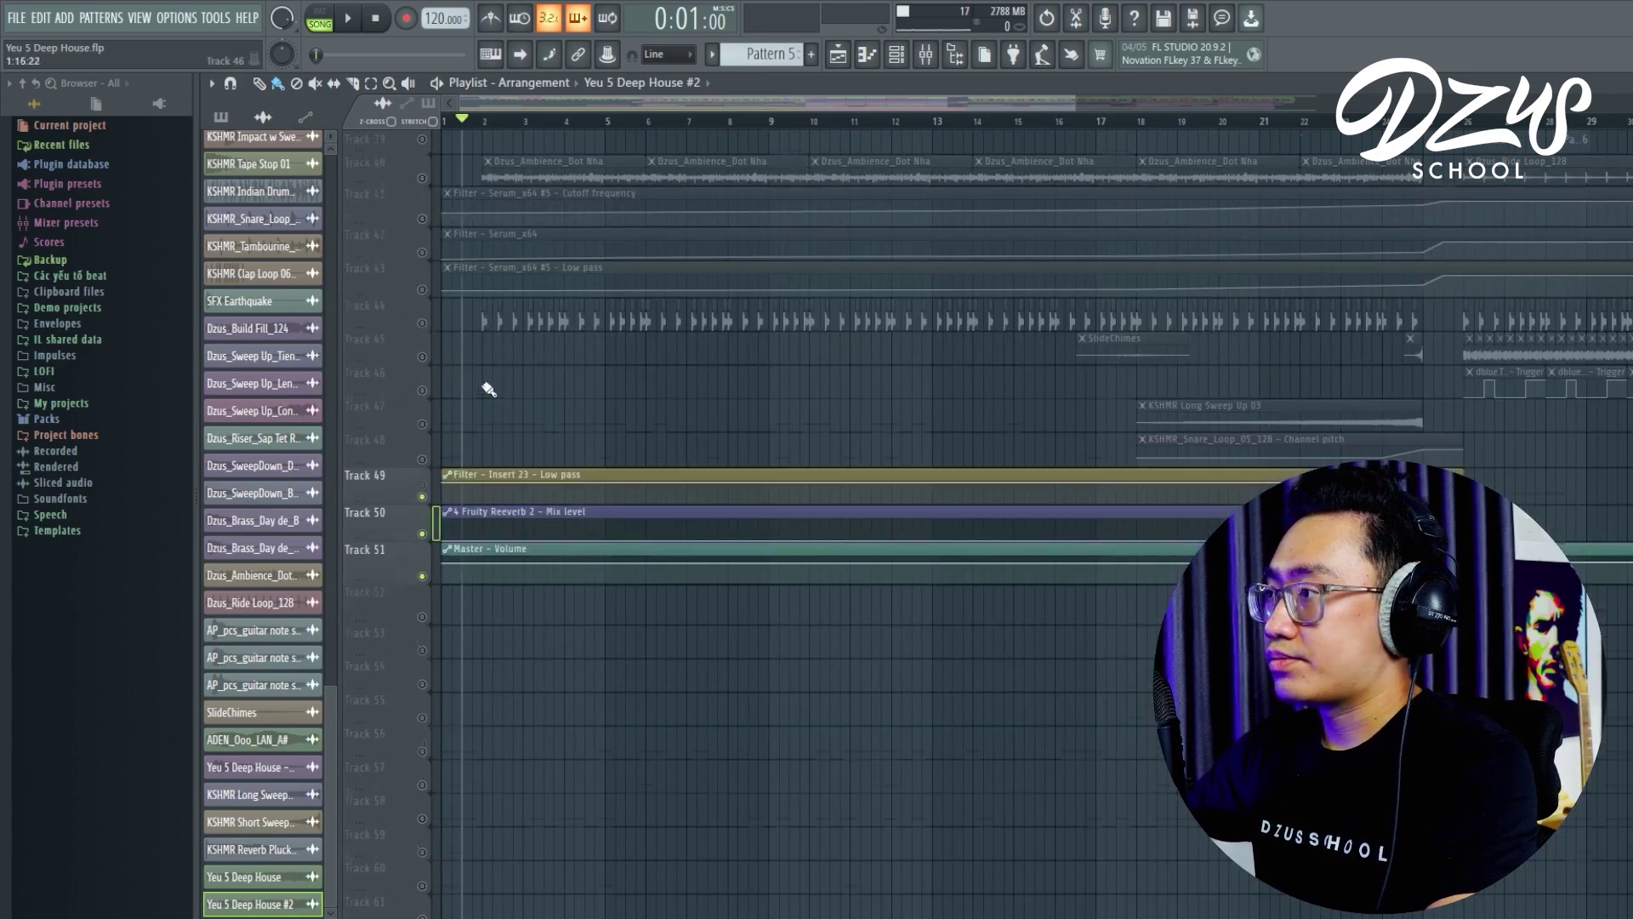
pyautogui.scroll(13, 506, 420)
pyautogui.scroll(4, 506, 420)
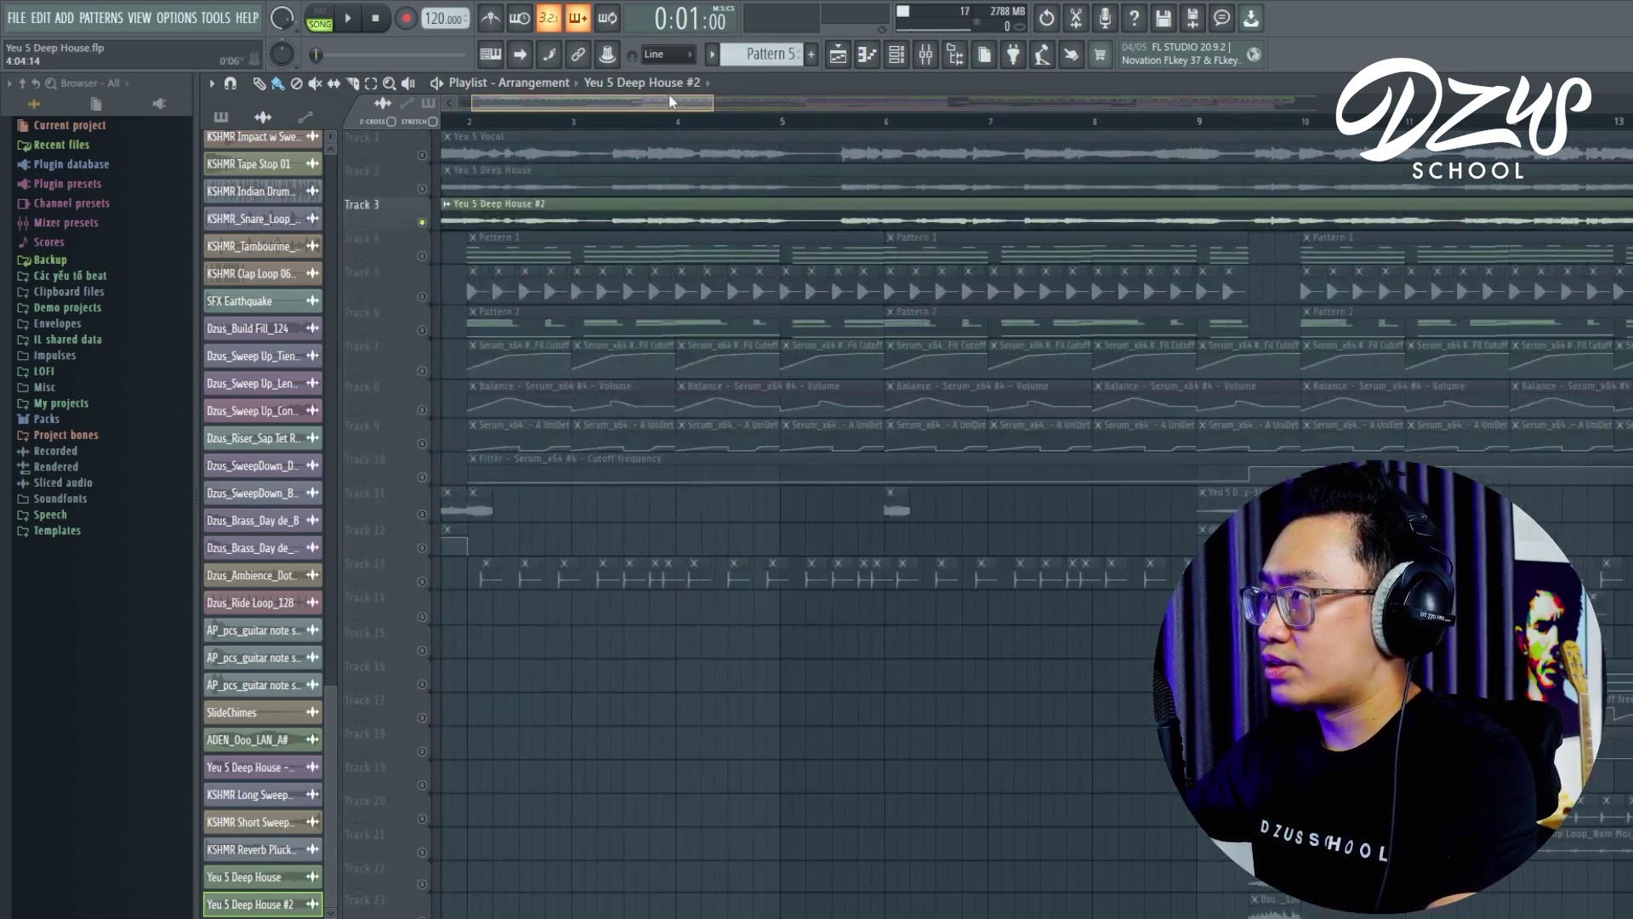
# - Unmute Tracks 1 and 2 and play the vocal together with both Yeu 5 Deep House clips
pyautogui.click(422, 189)
pyautogui.click(422, 154)
pyautogui.scroll(2, 539, 396)
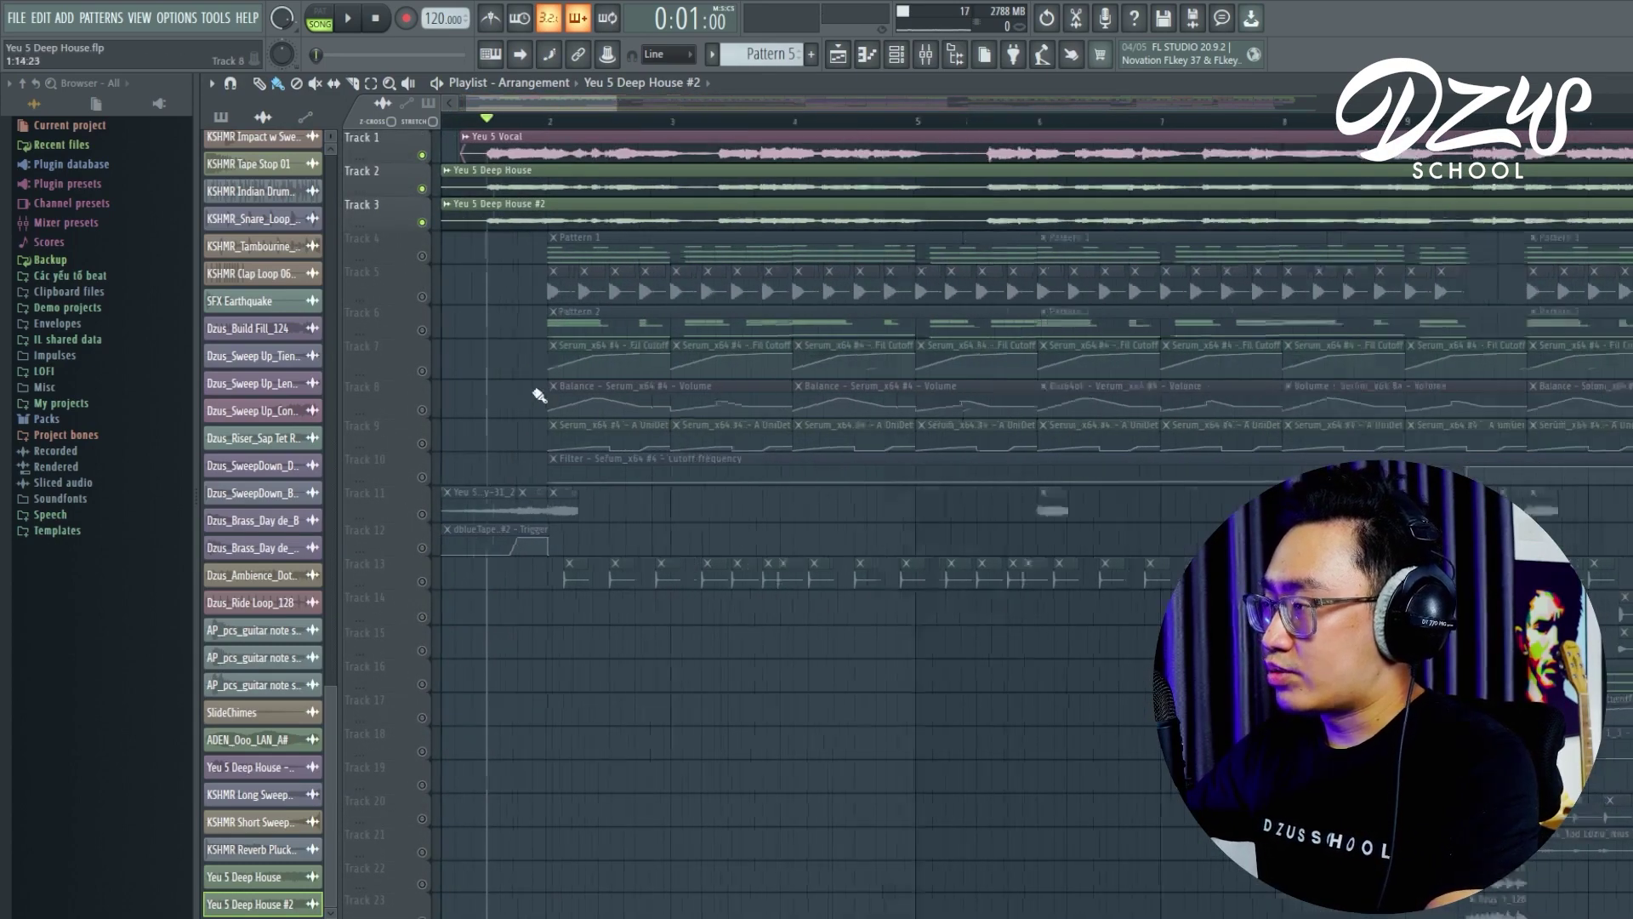
pyautogui.scroll(2, 523, 109)
pyautogui.press('space')
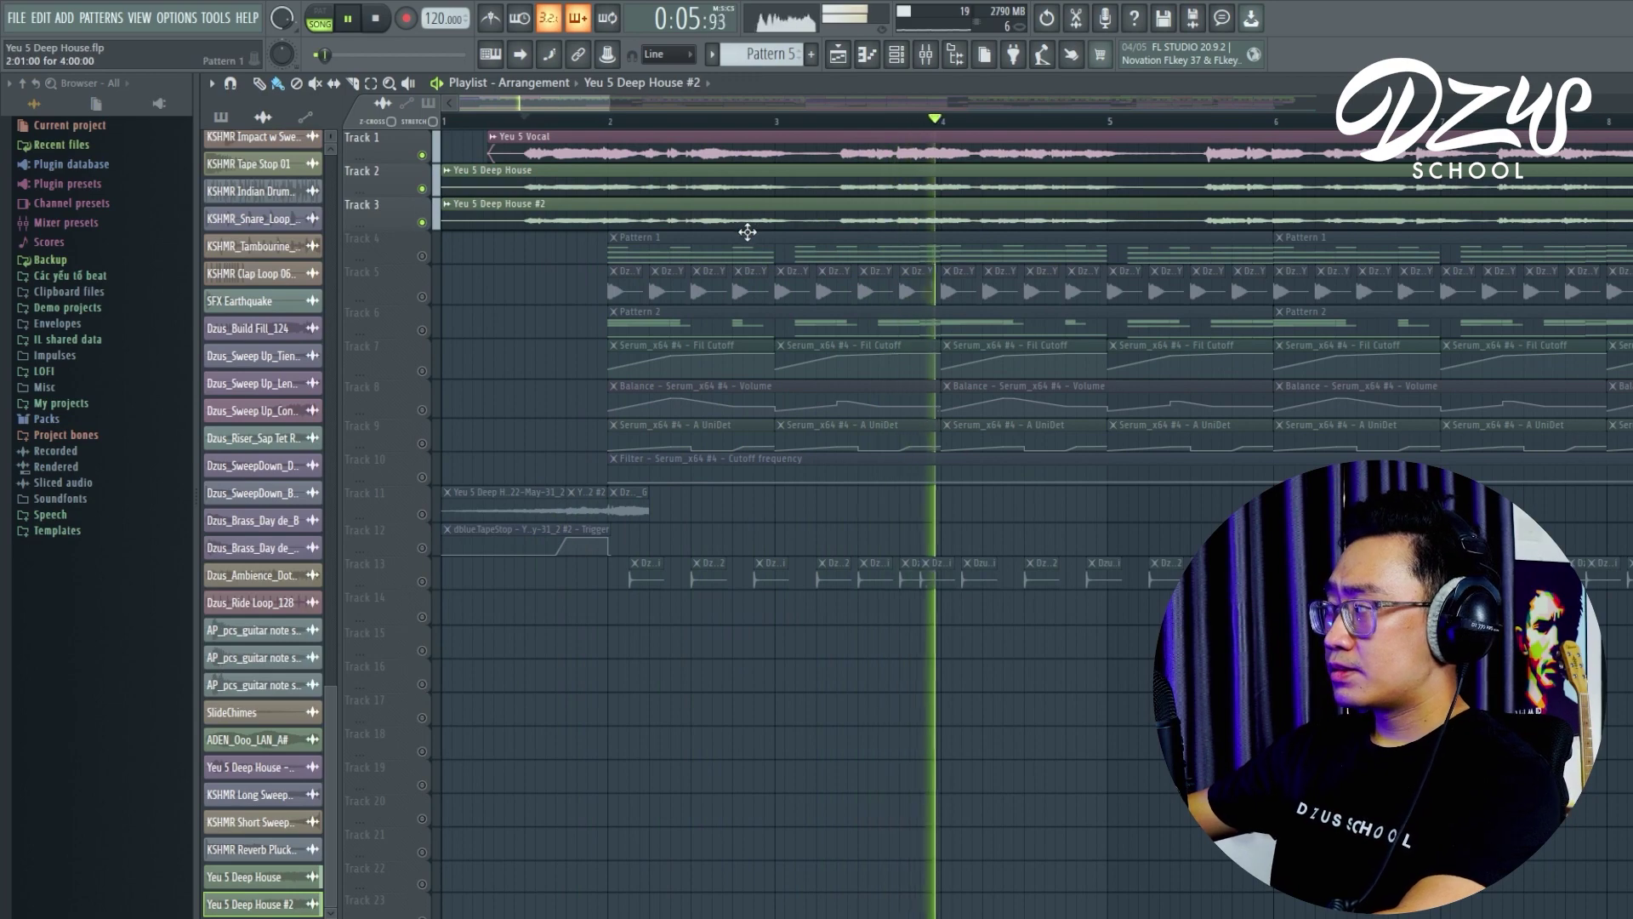
# - Solo Track 4 with the Pattern 1 clips and place the playhead at bar 2
pyautogui.scroll(-2, 893, 499)
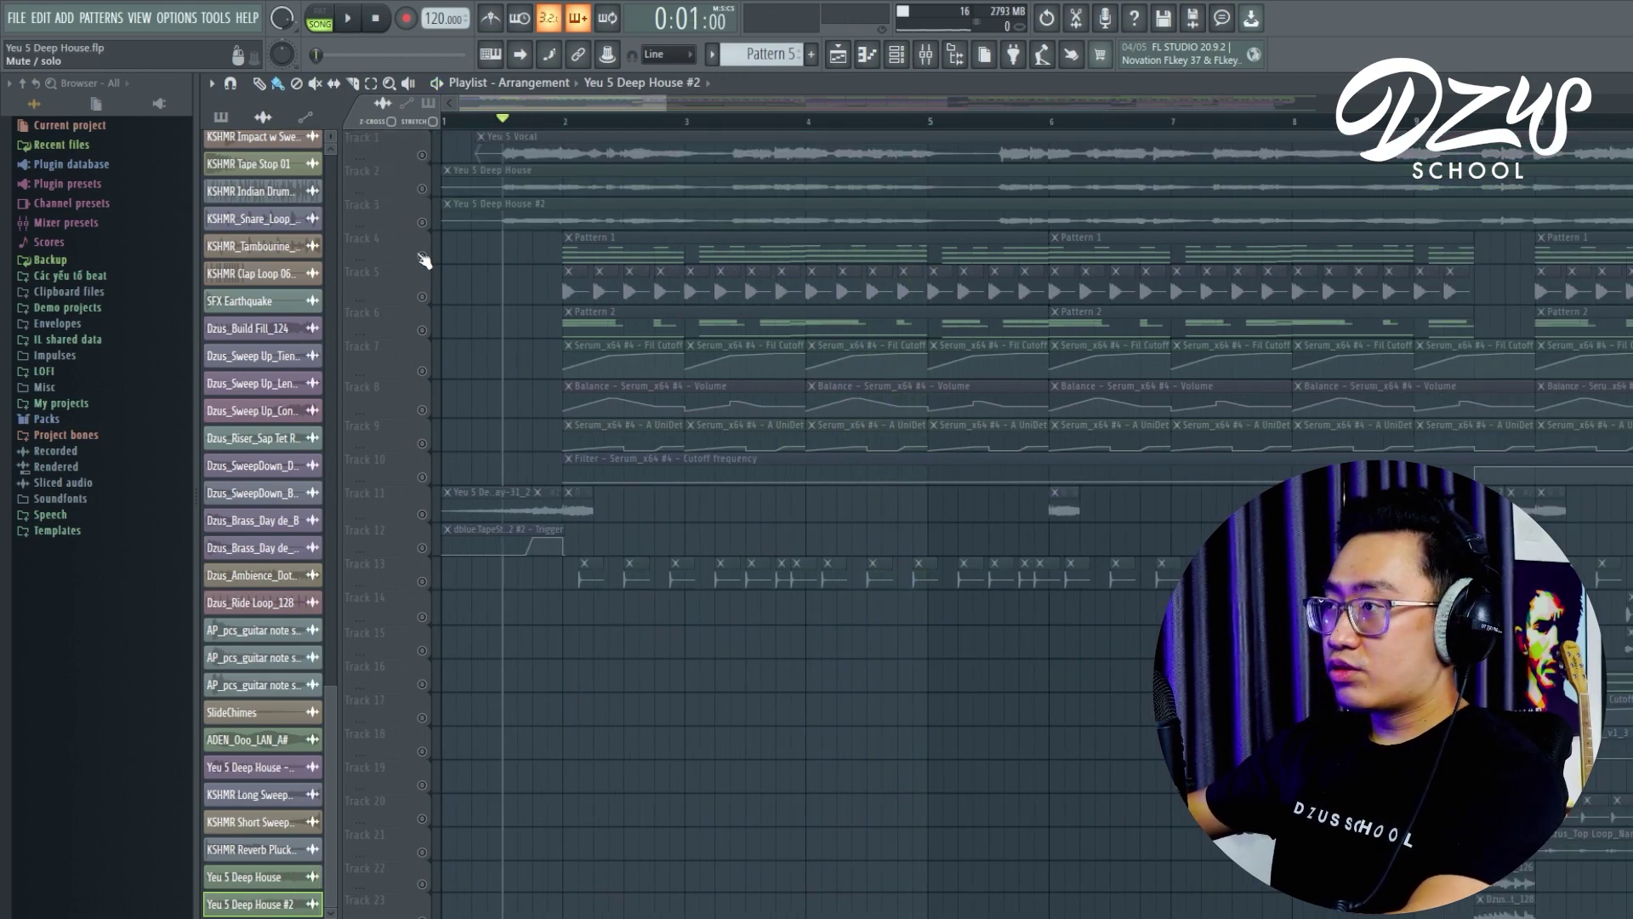
pyautogui.click(422, 257)
pyautogui.click(564, 121)
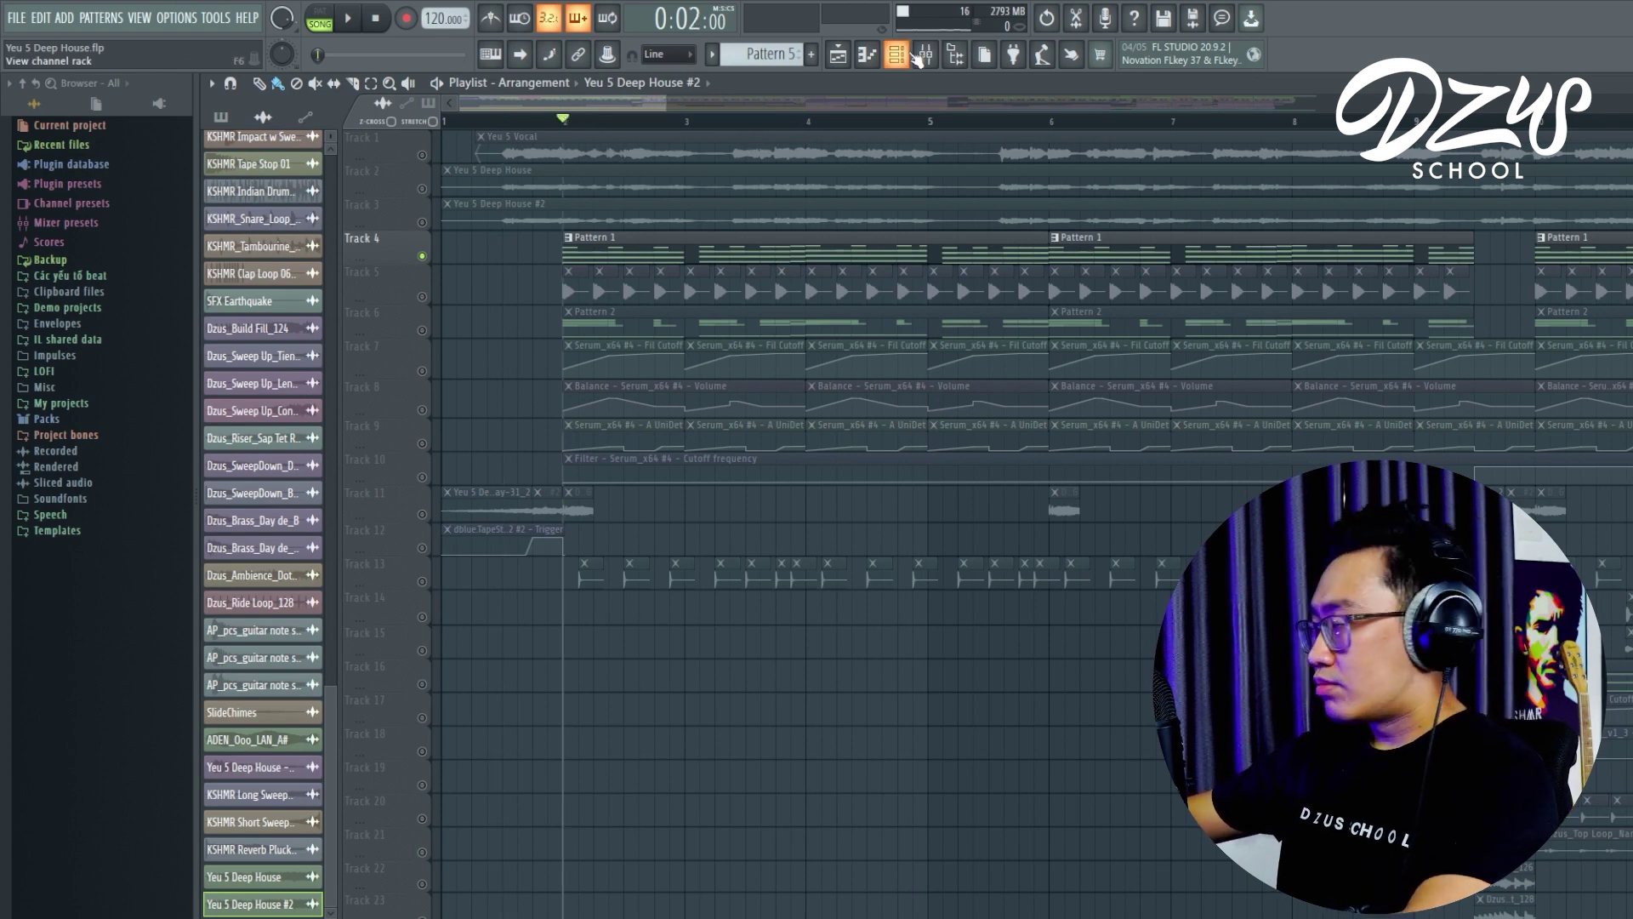
# - Show the channel rack filtered to Unsorted channels and start playing Track 4
pyautogui.click(907, 63)
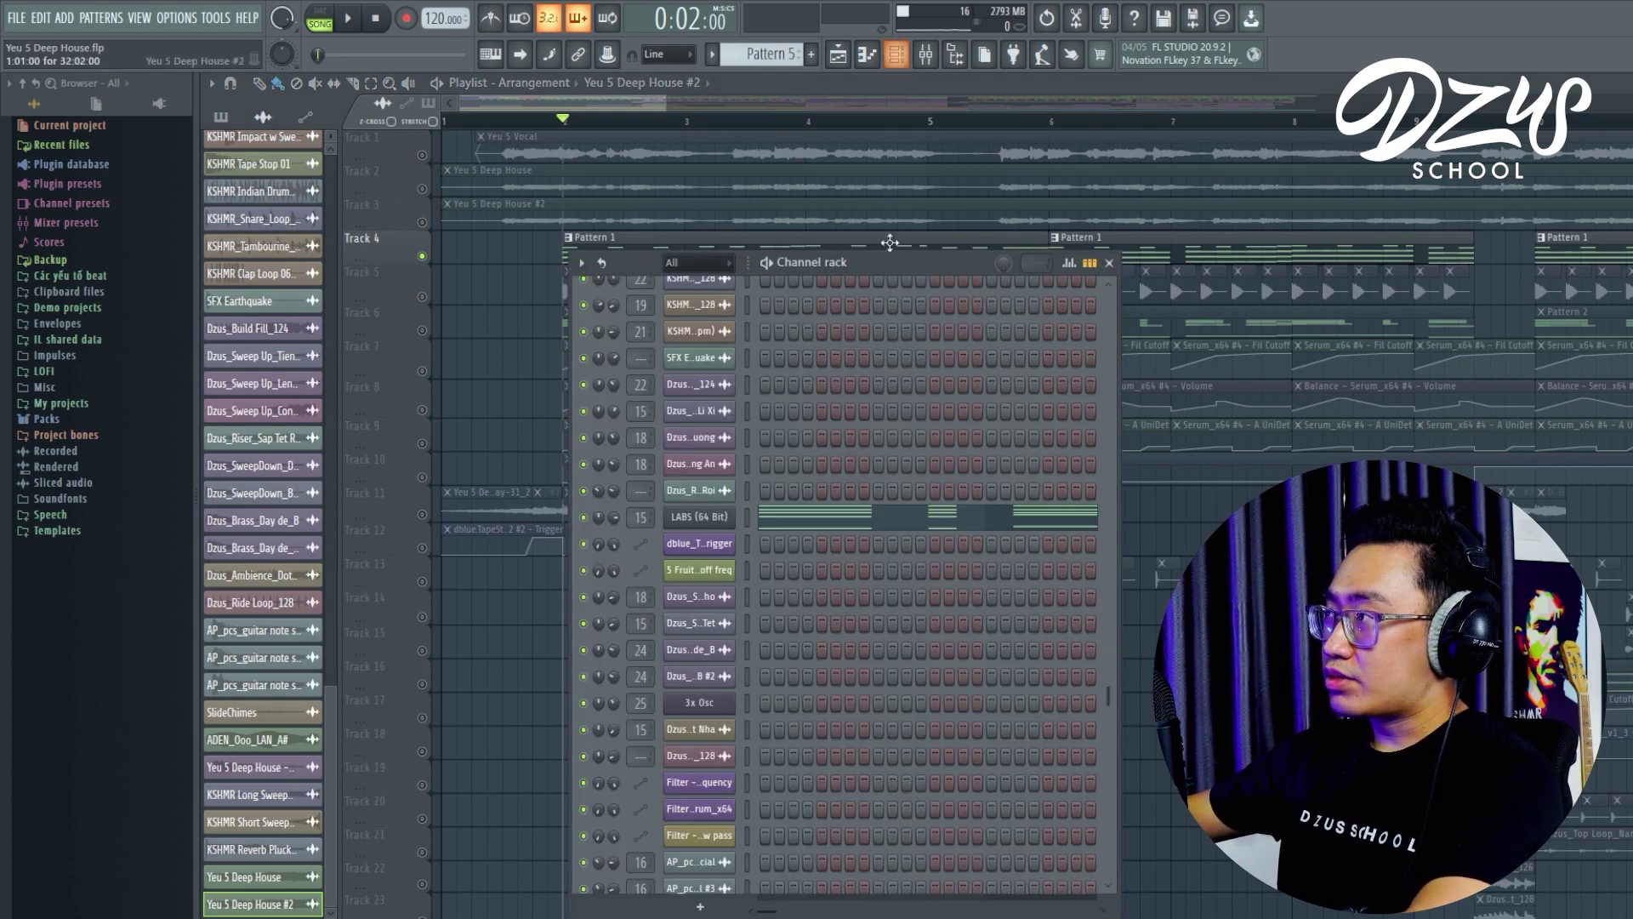
pyautogui.moveTo(855, 262); pyautogui.dragTo(978, 233)
pyautogui.press('space')
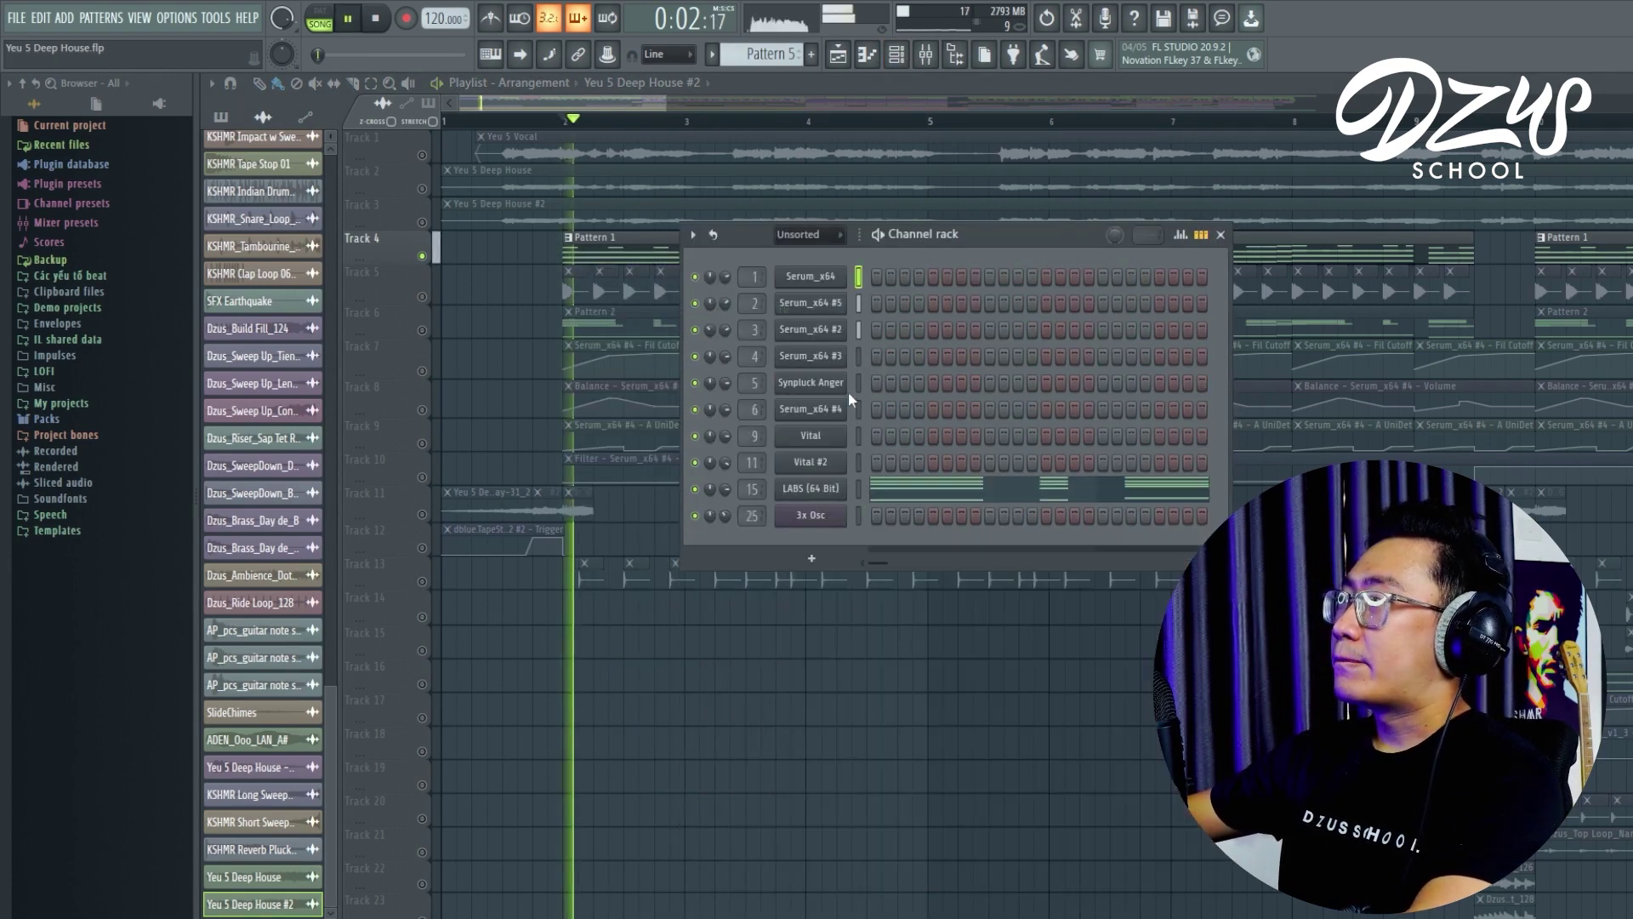
# - Open Pattern 1's Serum_x64 notes in the piano roll and display the channel rack over it
pyautogui.click(600, 257)
pyautogui.doubleClick(600, 257)
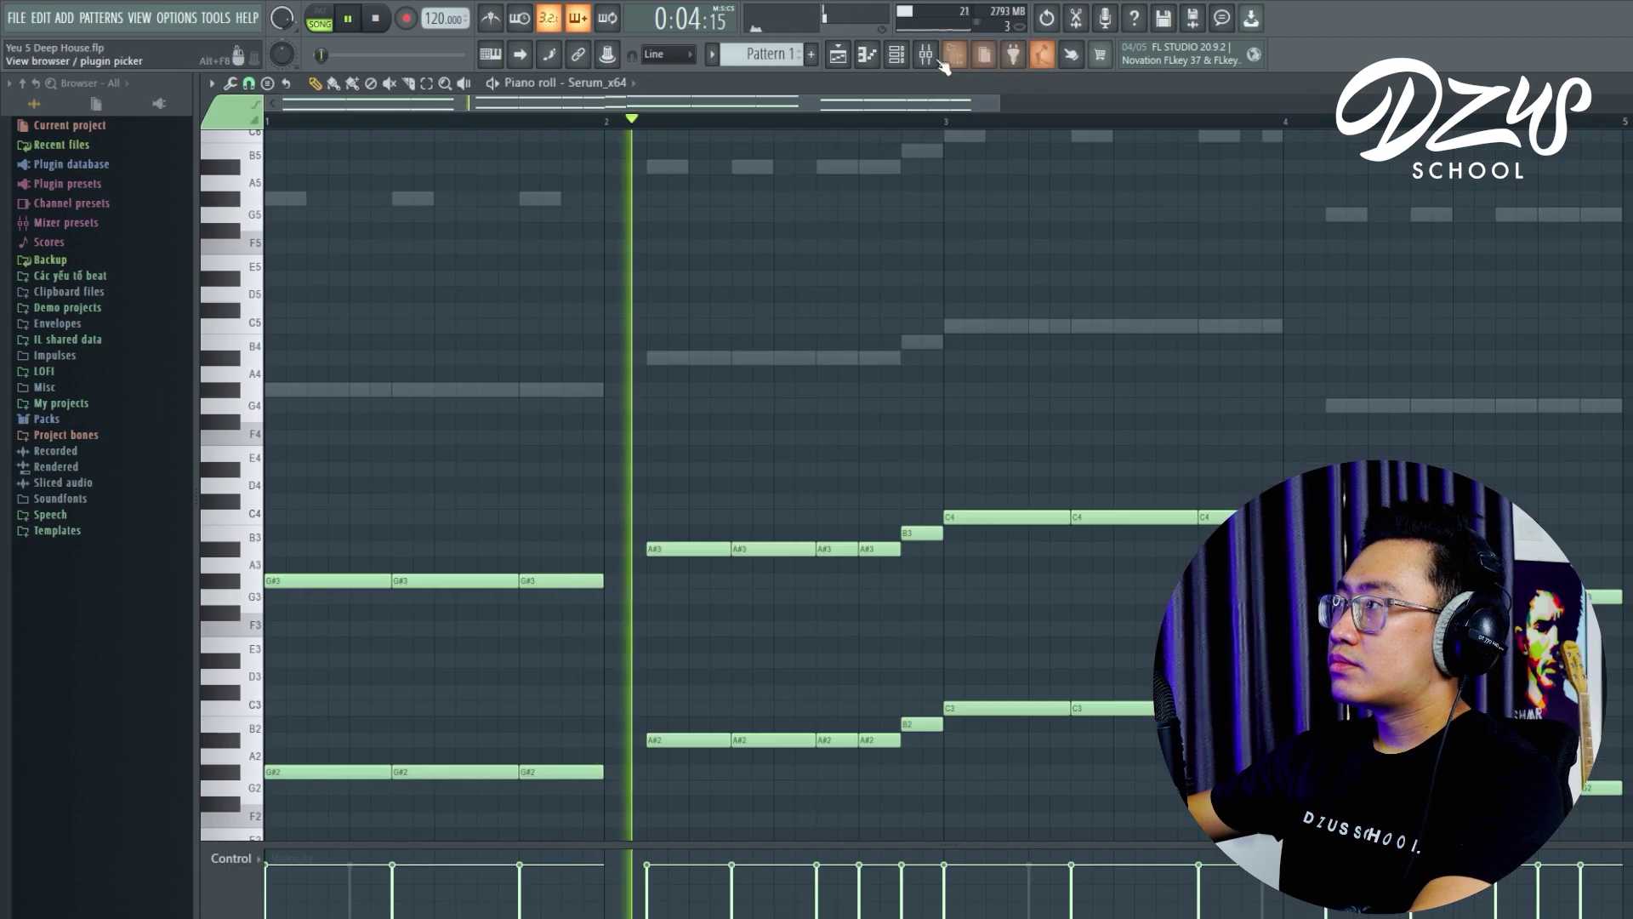
pyautogui.click(900, 59)
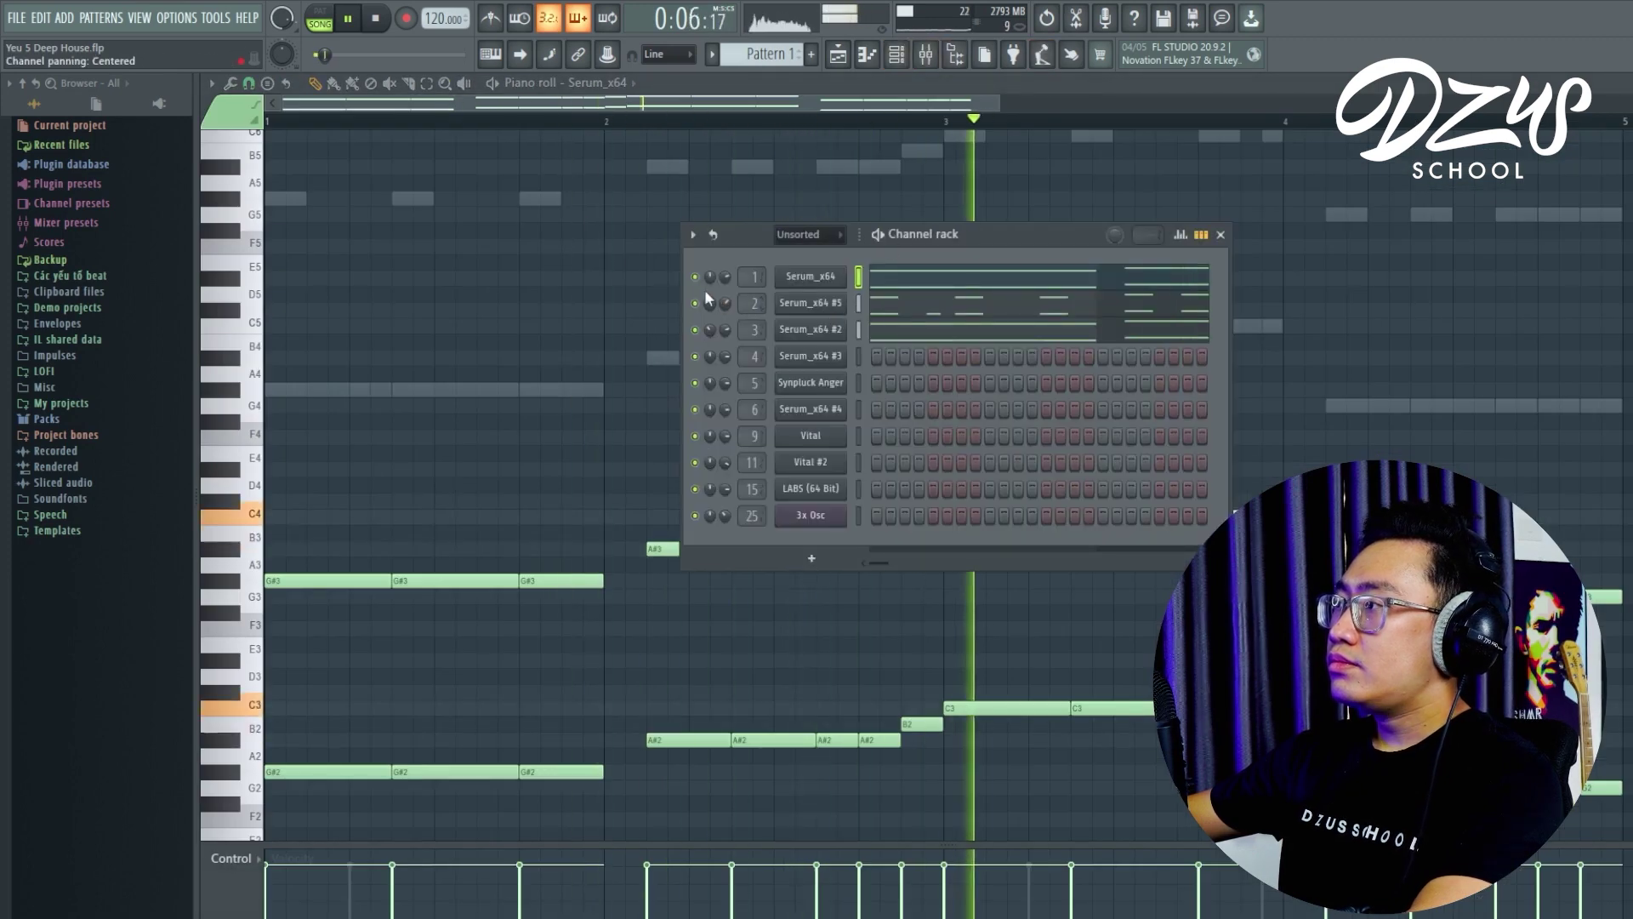
# - Mute the Serum_x64 #5 and Serum_x64 #2 channels, then play Serum_x64 alone with the mixer shown
pyautogui.press('space')
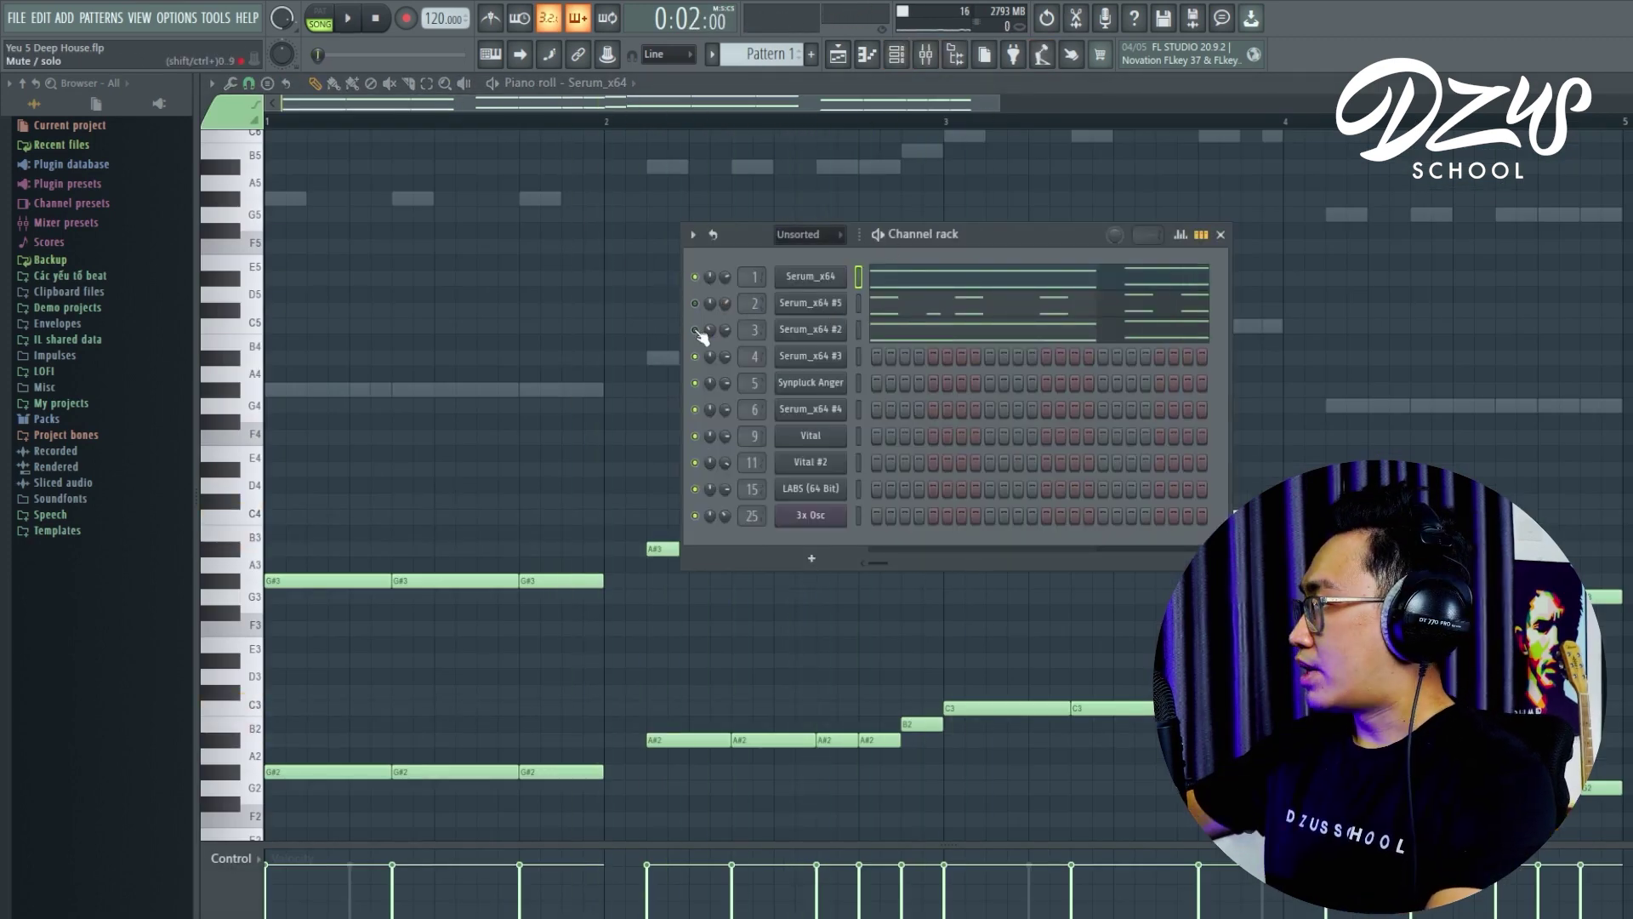
pyautogui.press('space')
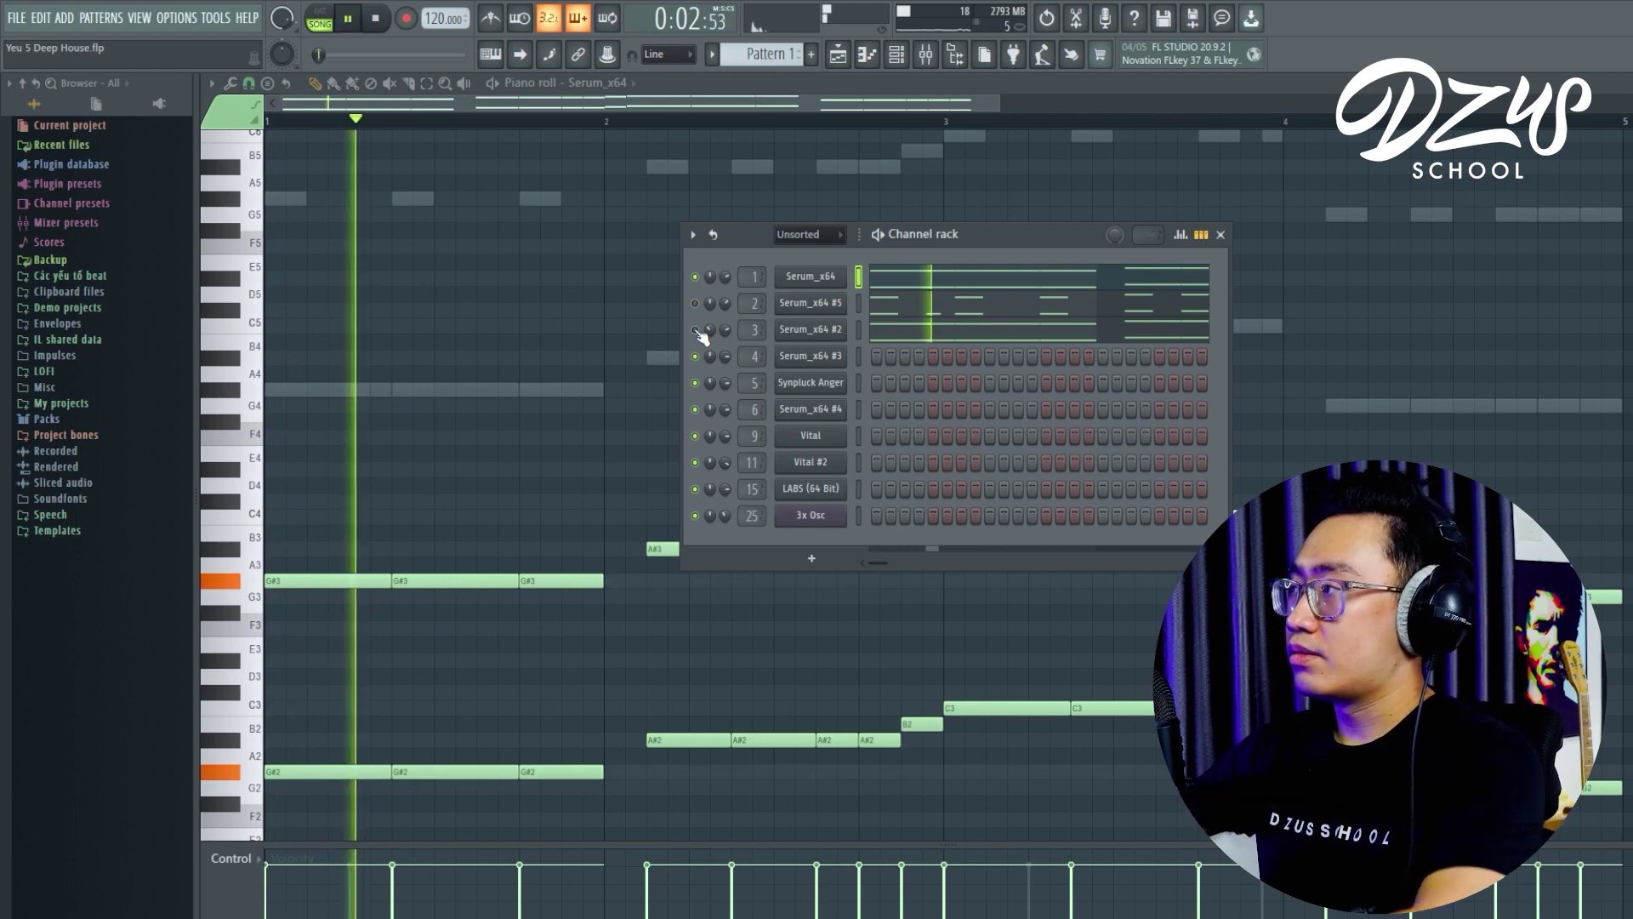
pyautogui.click(926, 55)
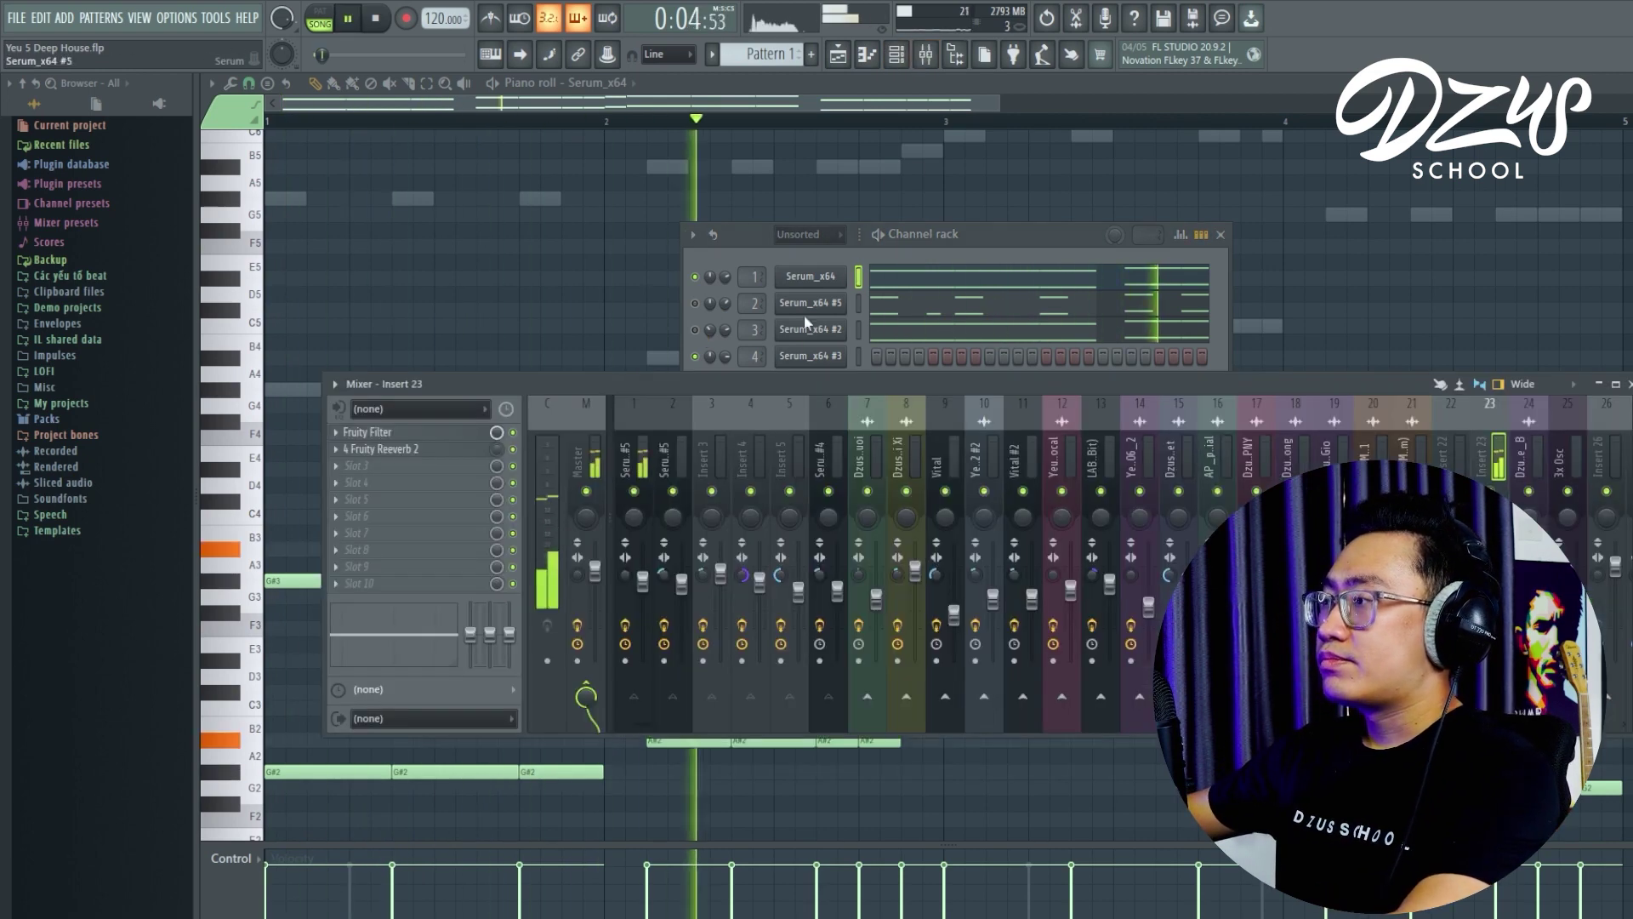
pyautogui.press('space')
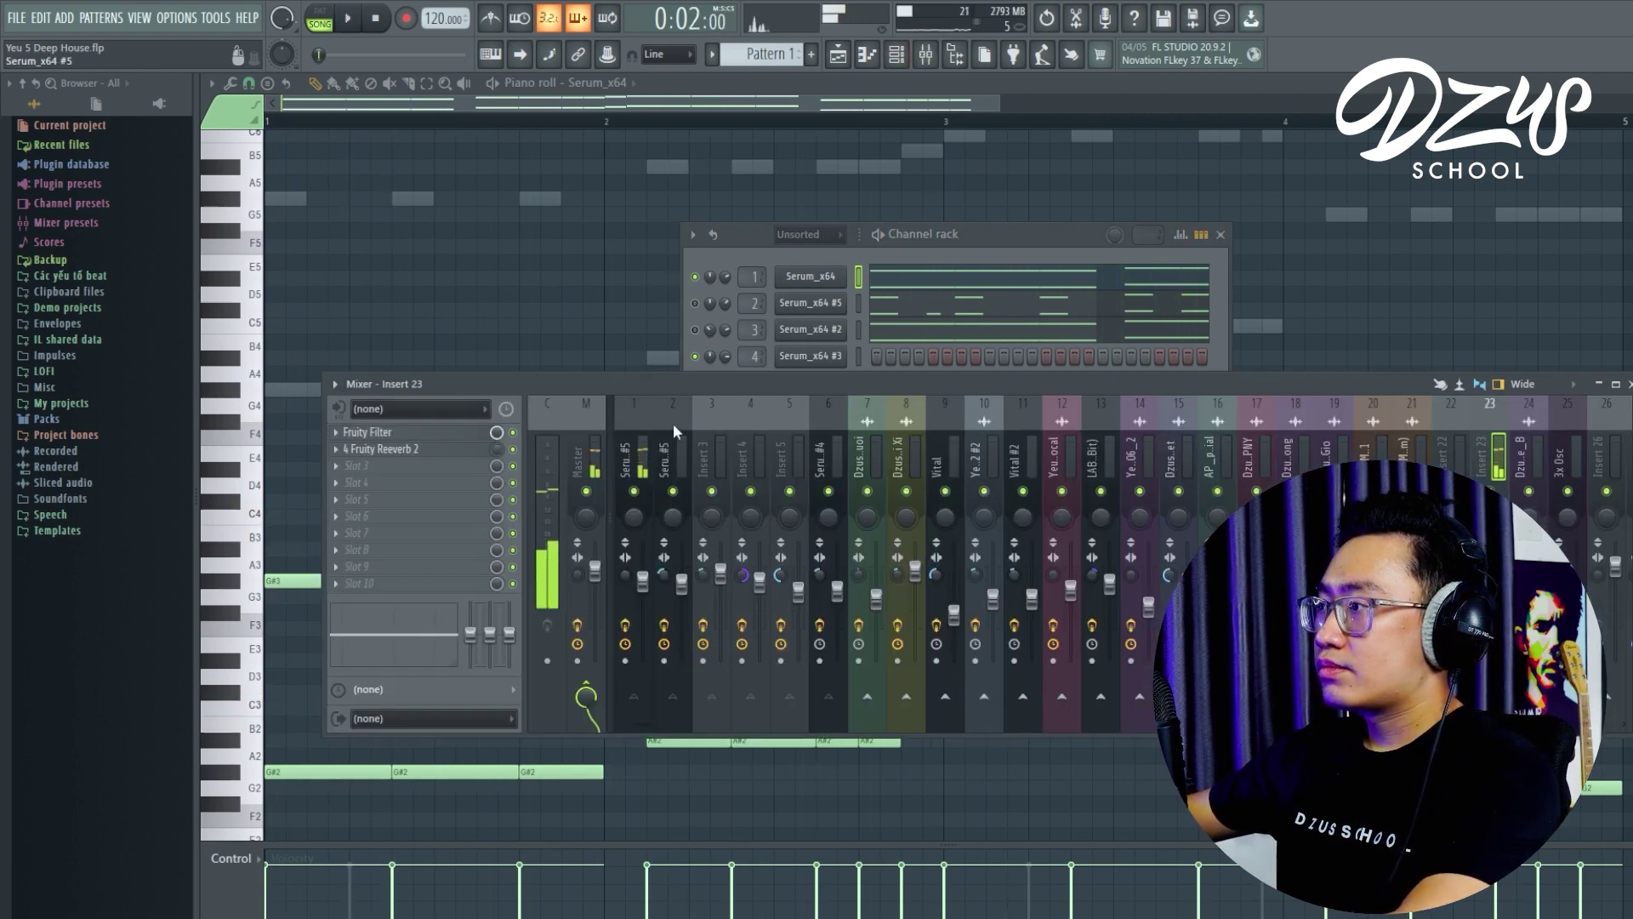
# - Open the Serum_x64 channel's synth window and position it so the Dzus_Chord 02 Plucky preset can be examined
pyautogui.click(831, 281)
pyautogui.moveTo(838, 309); pyautogui.dragTo(789, 240)
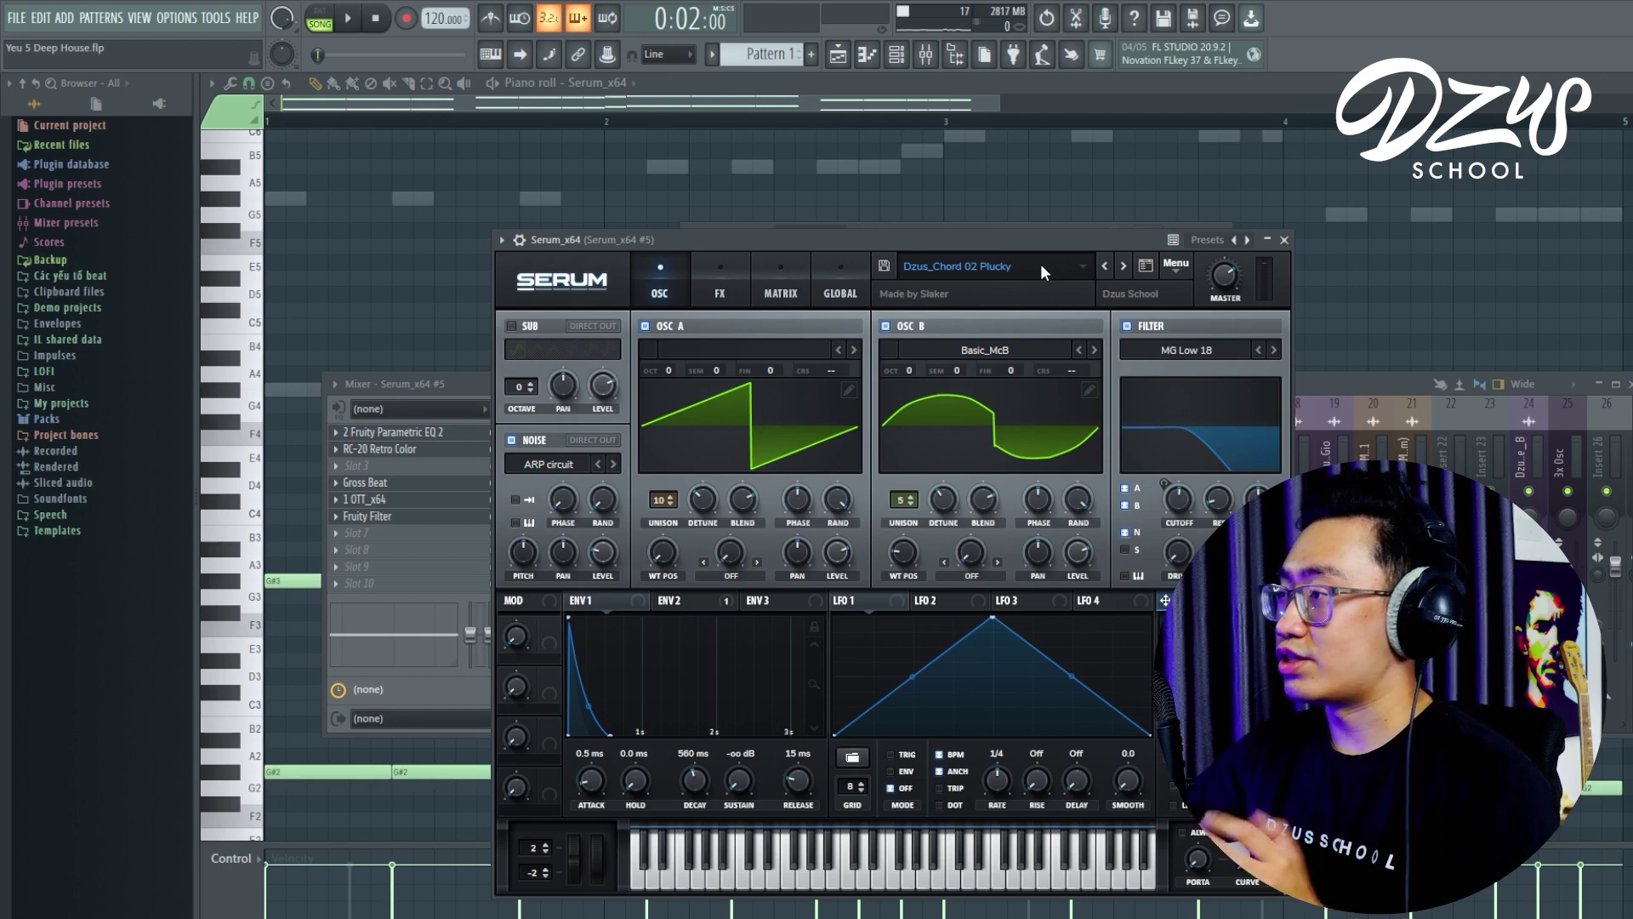
# - Bypass the effects on the Serum_x64 #5 mixer track, play the dry chord sound, and move the synth window off the mixer
pyautogui.click(1339, 388)
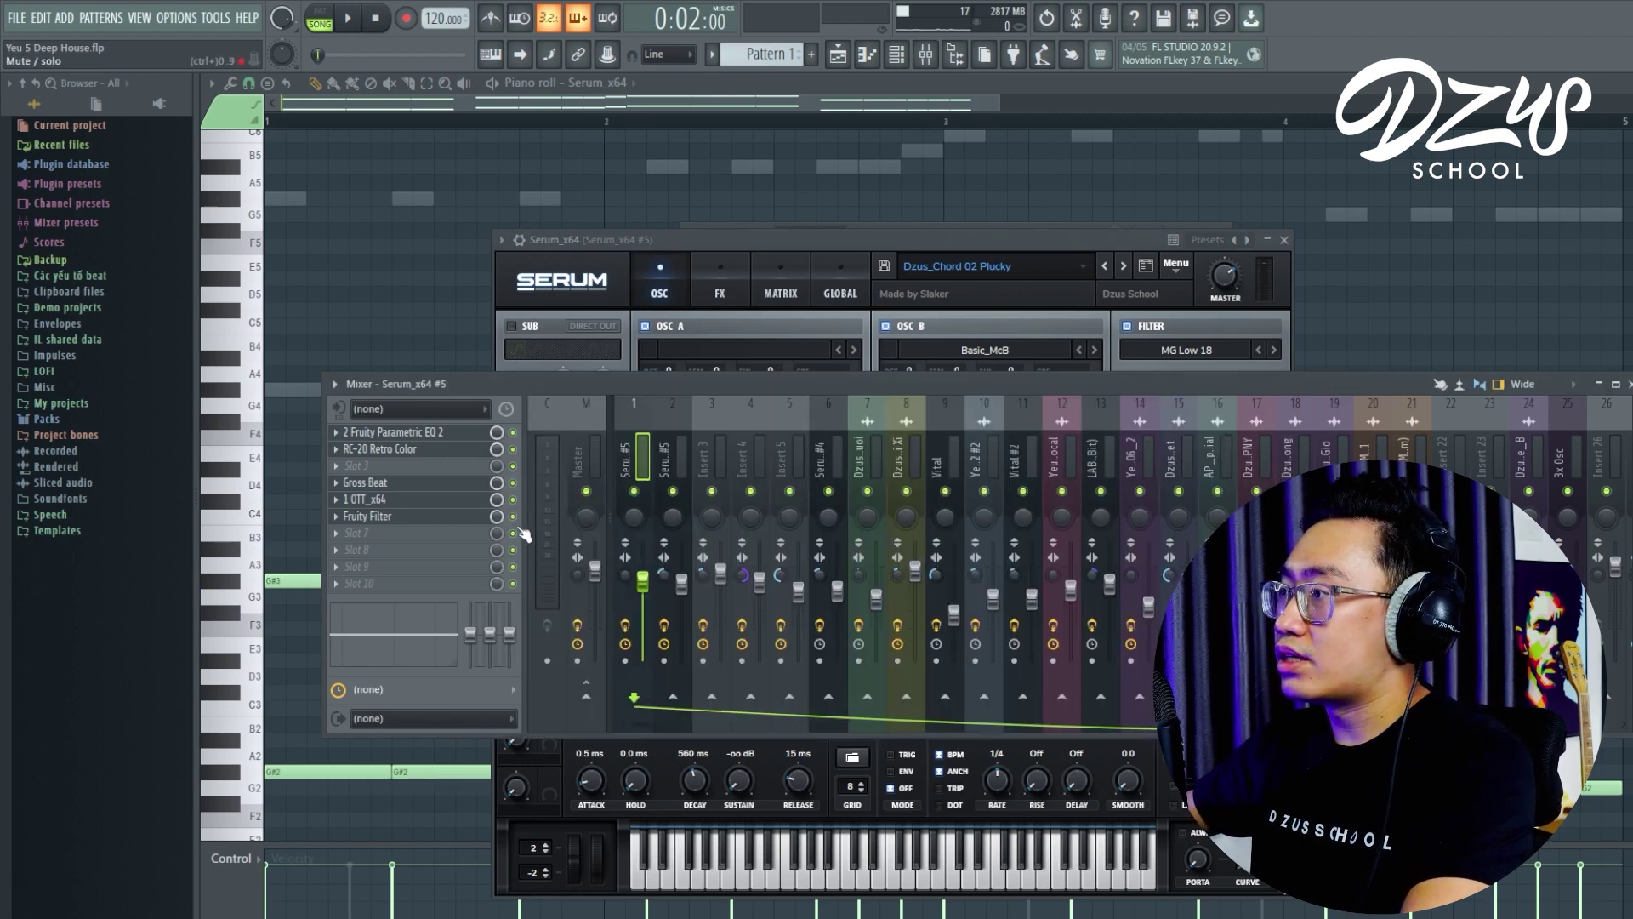
pyautogui.moveTo(892, 238); pyautogui.dragTo(927, 245)
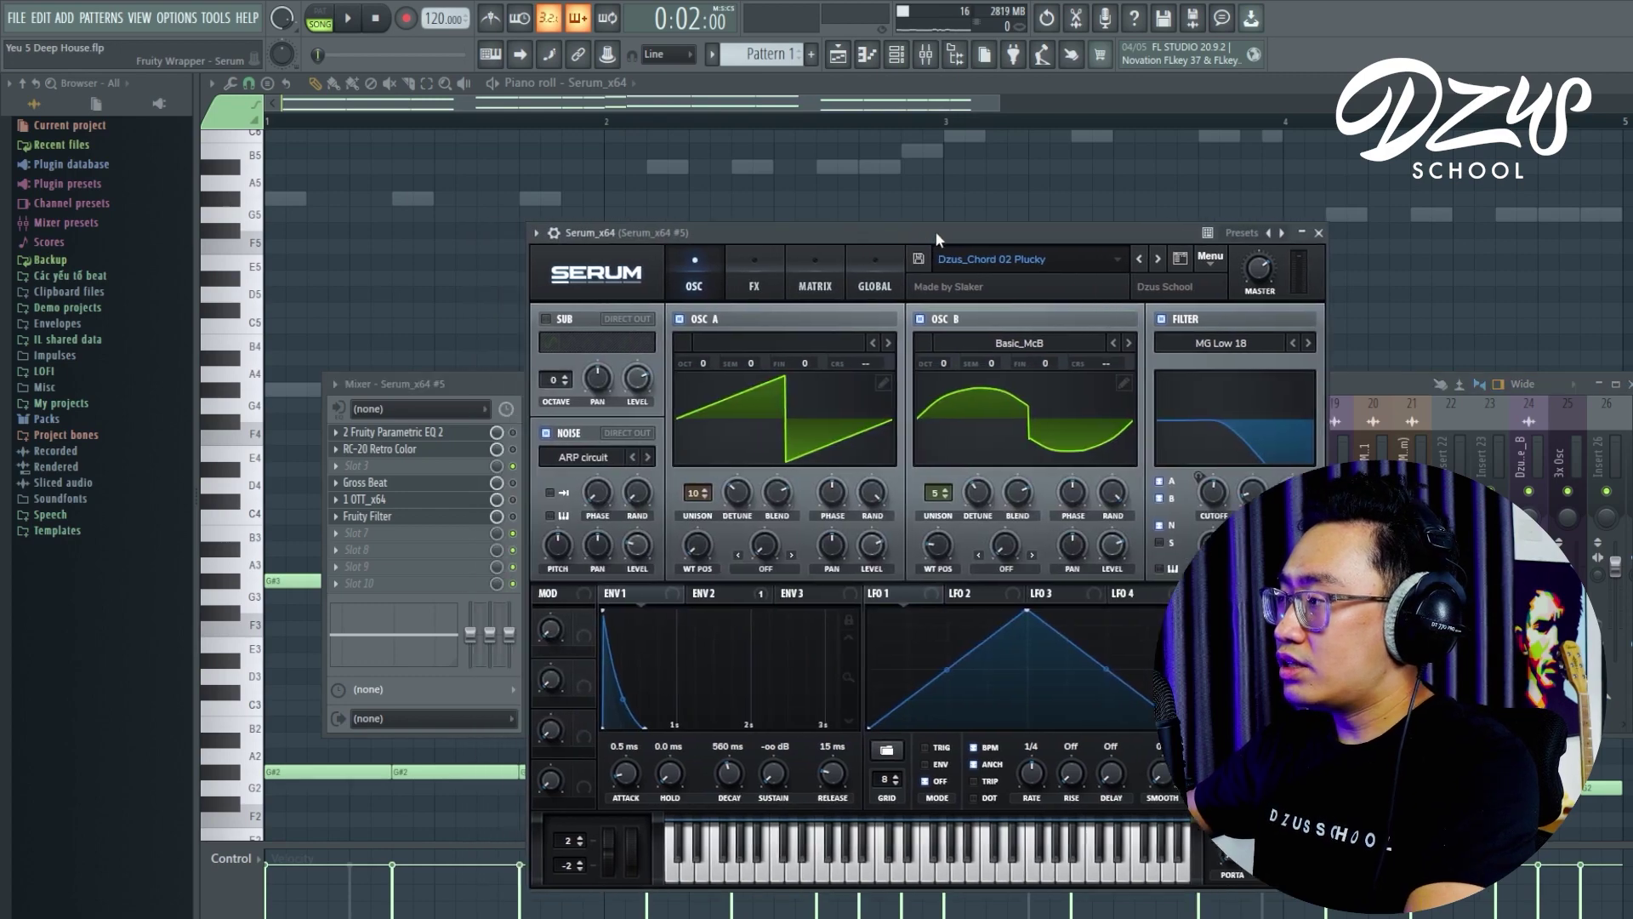
pyautogui.press('space')
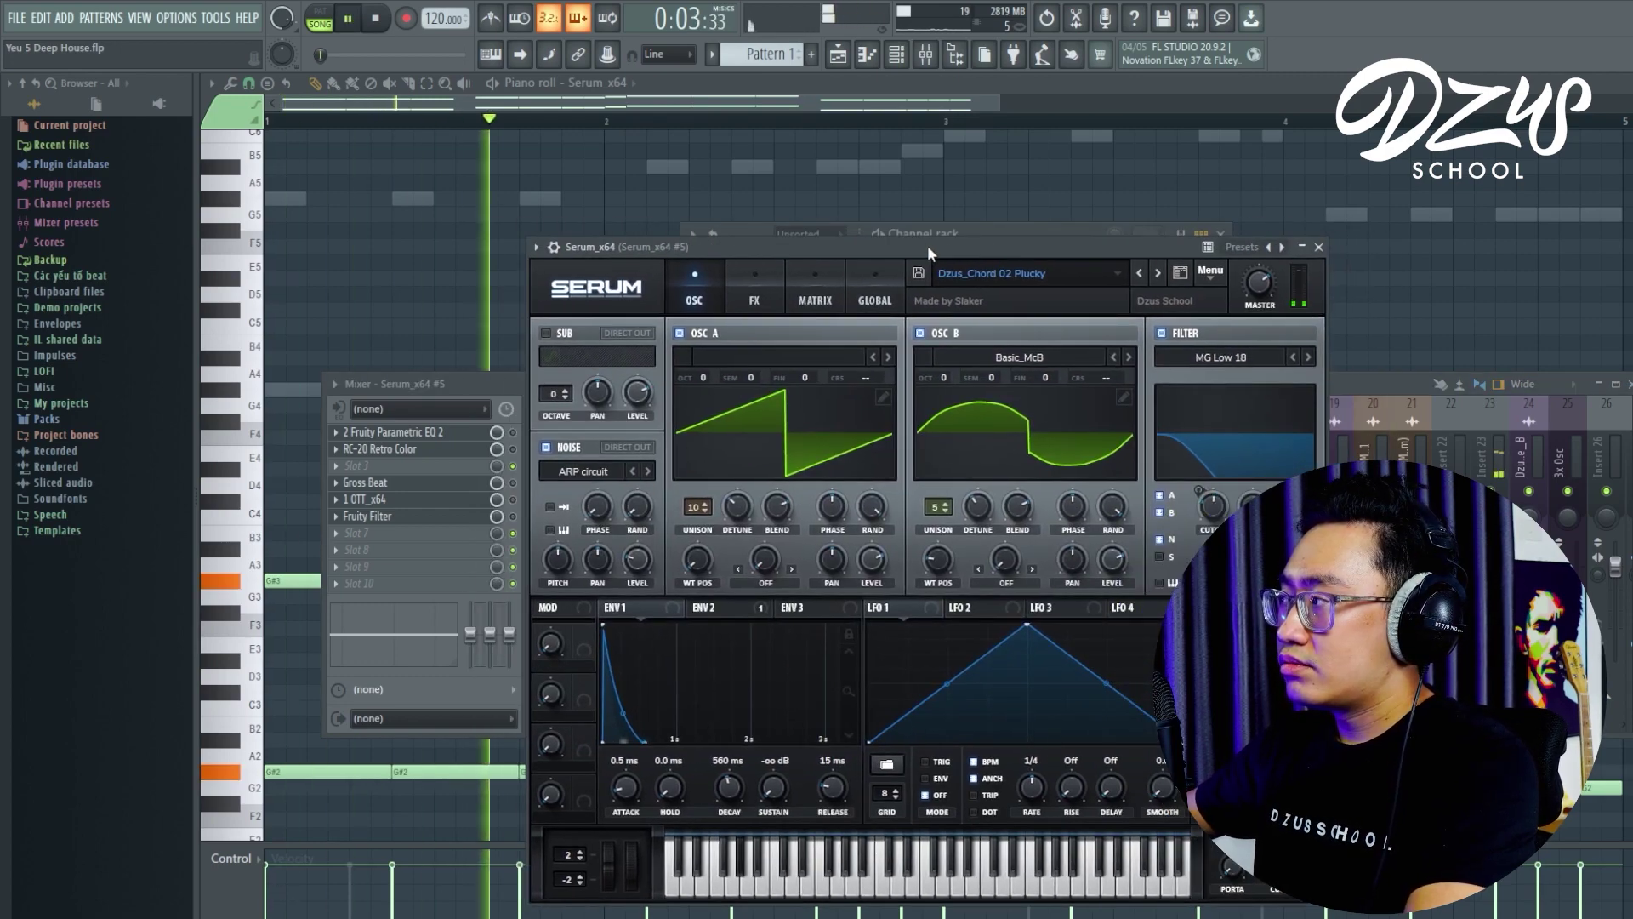
pyautogui.press('space')
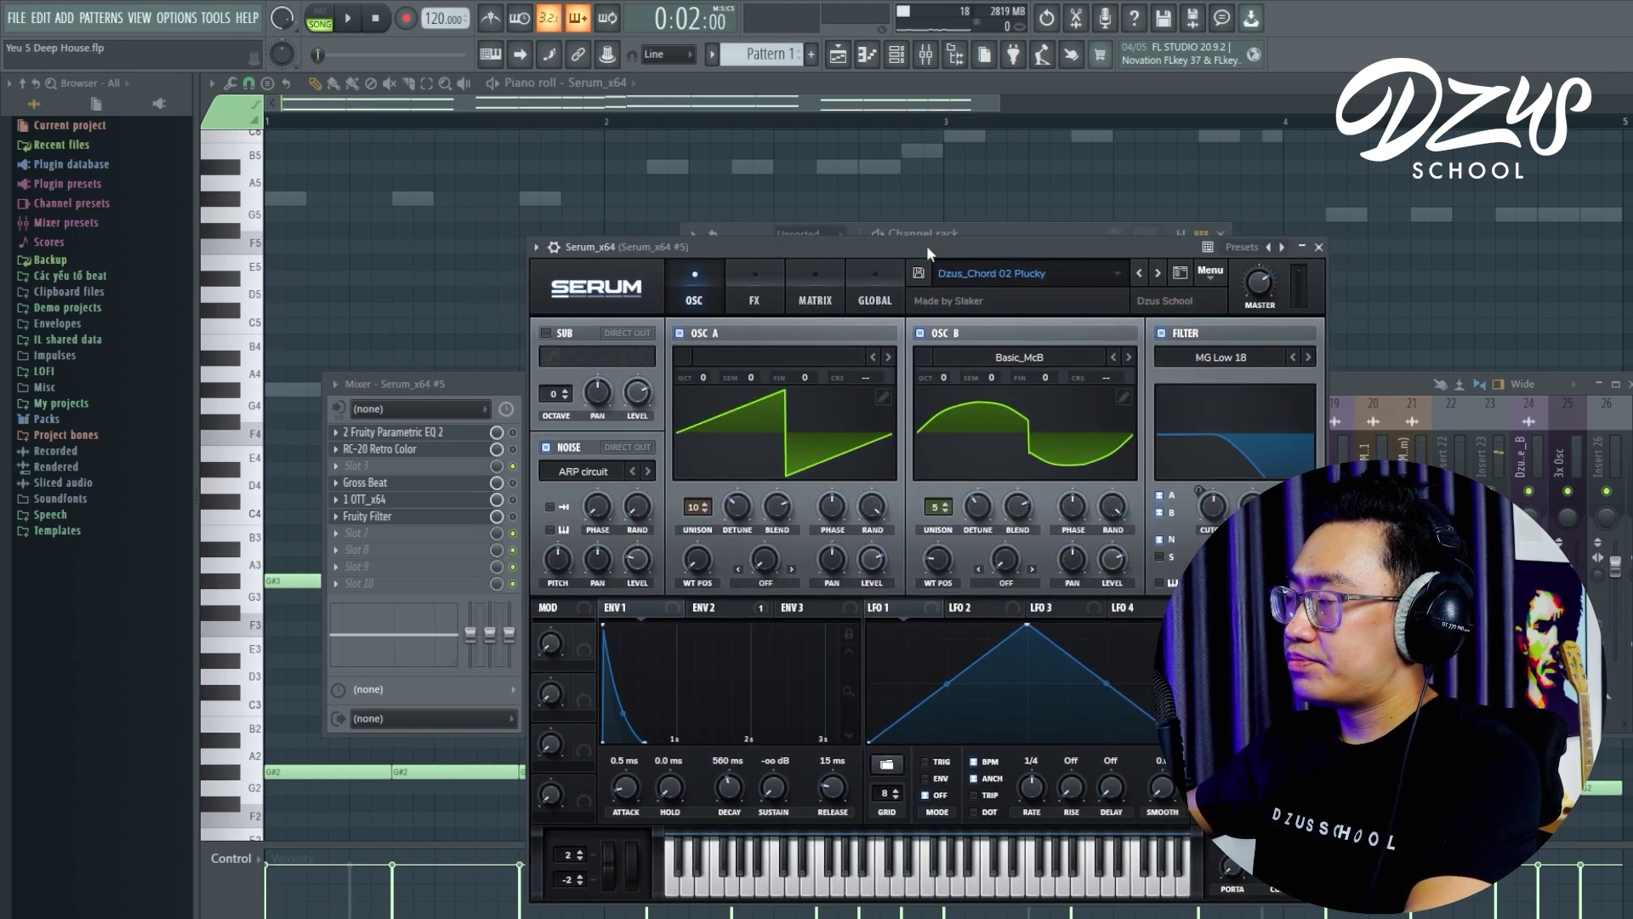
pyautogui.moveTo(917, 247); pyautogui.dragTo(1234, 299)
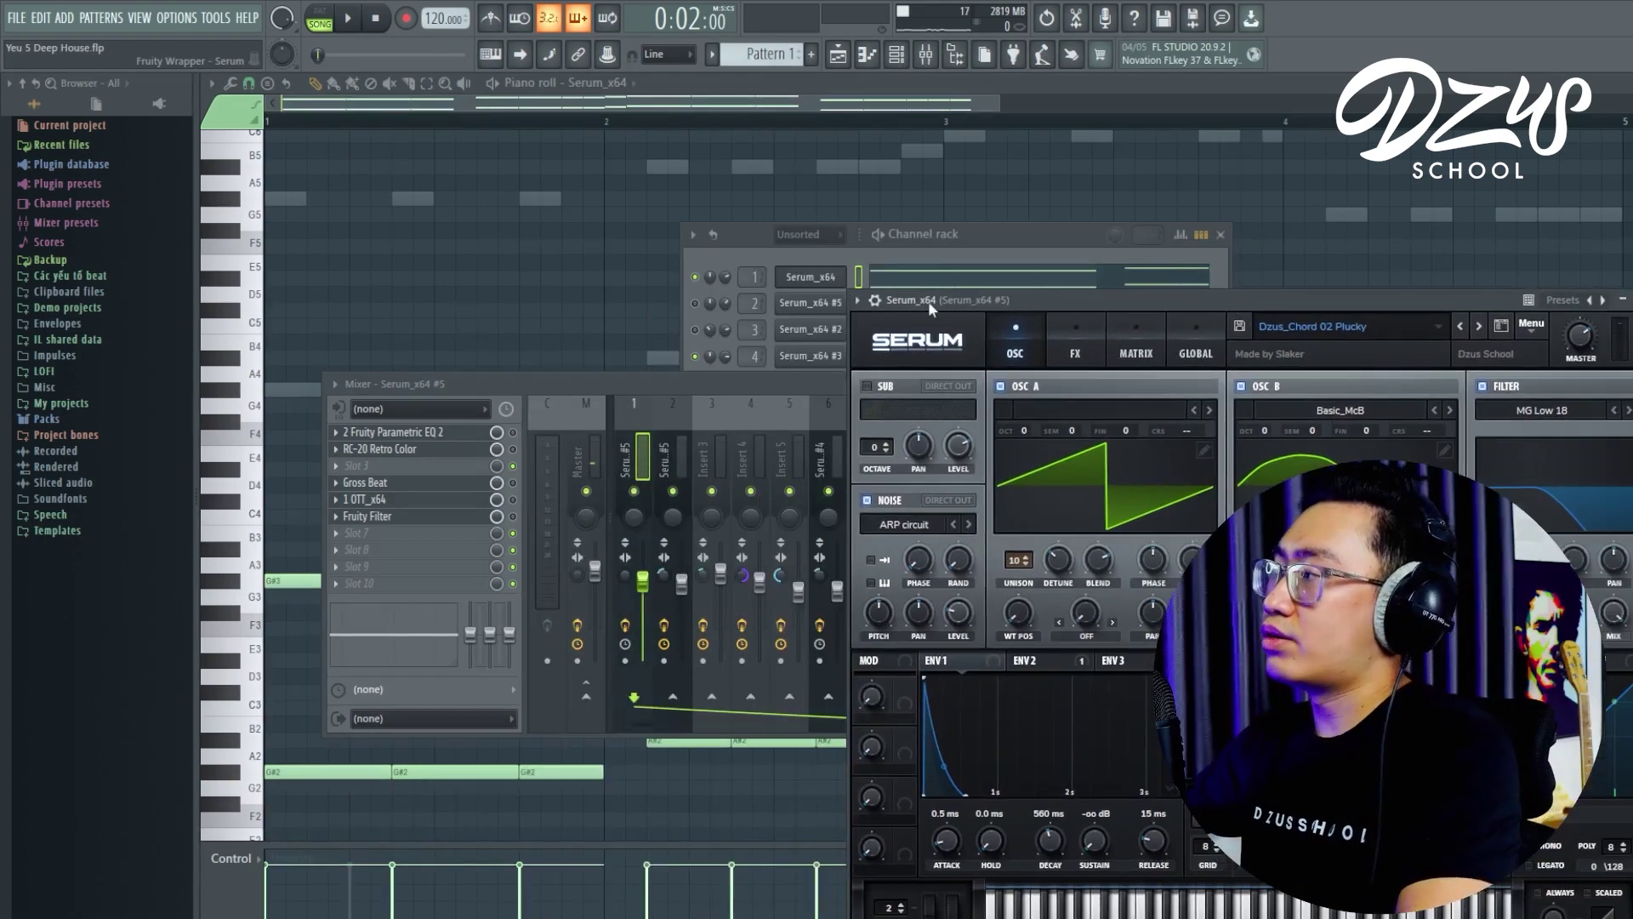
# - Move the Serum window up, enable Fruity Parametric EQ 2 on the Serum_x64 #5 mixer track, and open RC-20 Retro Color beside the effect slots
pyautogui.moveTo(1046, 300); pyautogui.dragTo(817, 233)
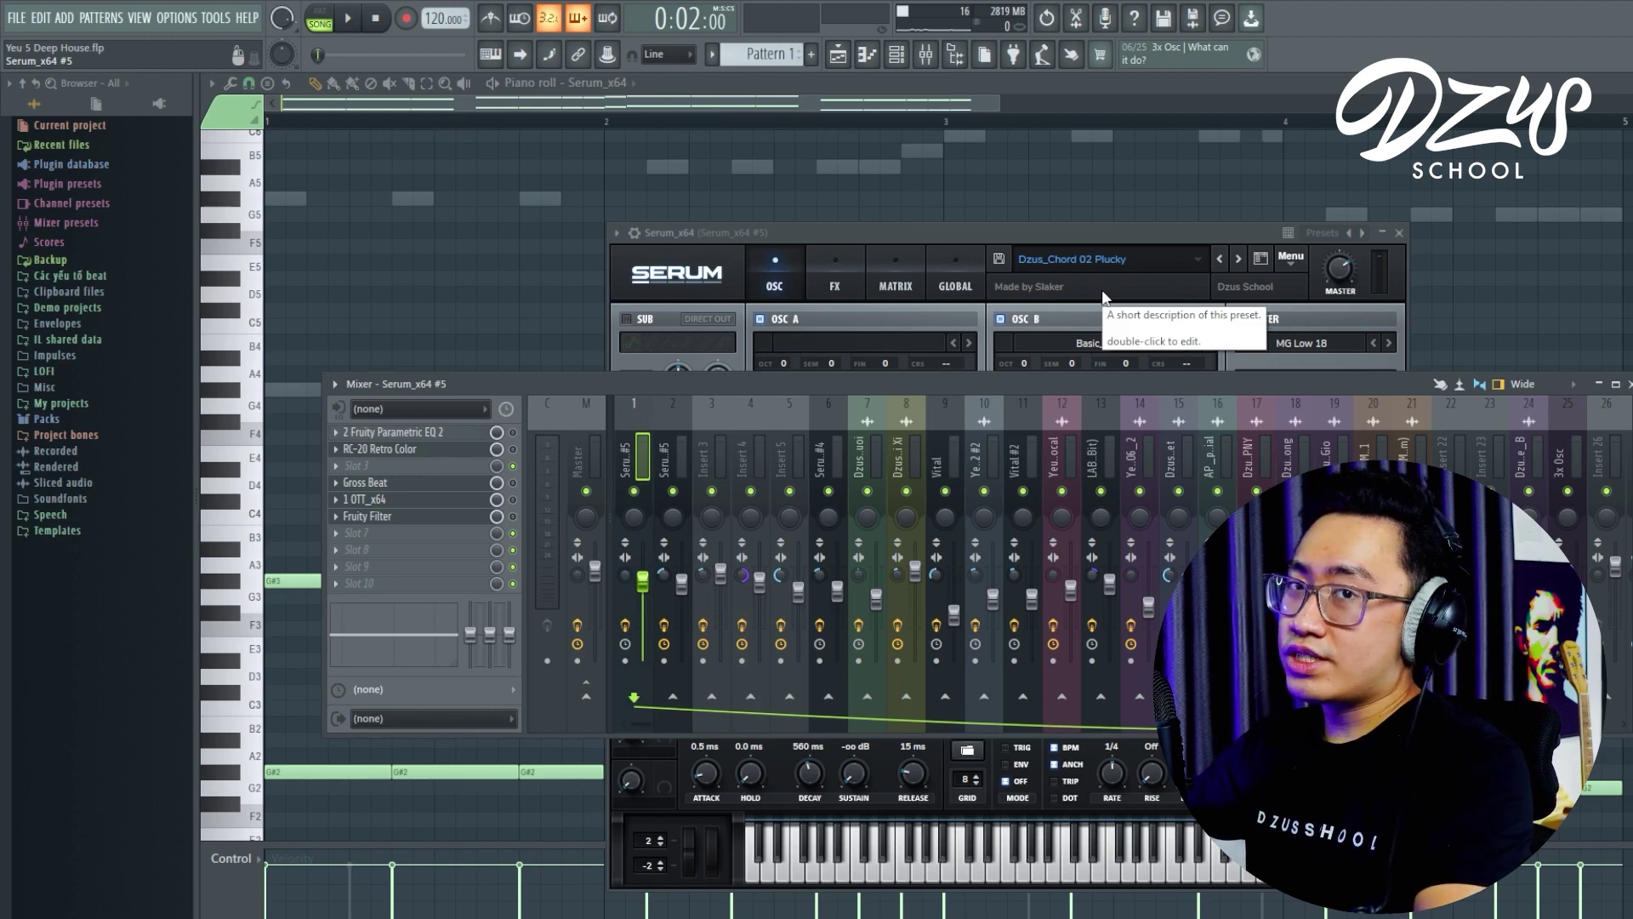
pyautogui.click(491, 436)
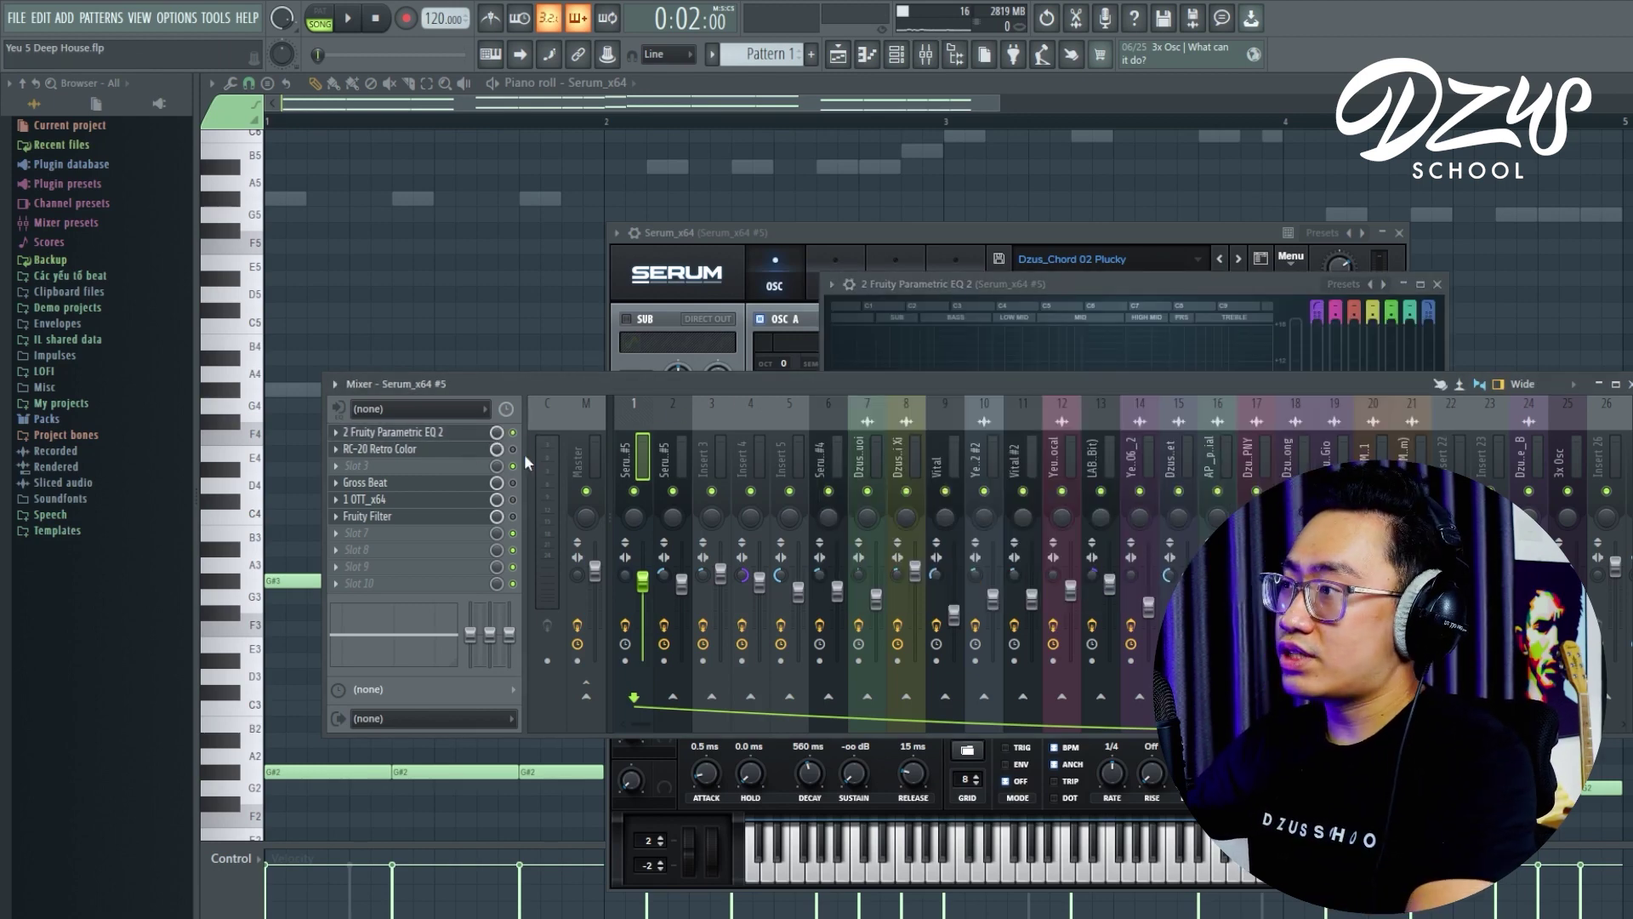
pyautogui.click(461, 453)
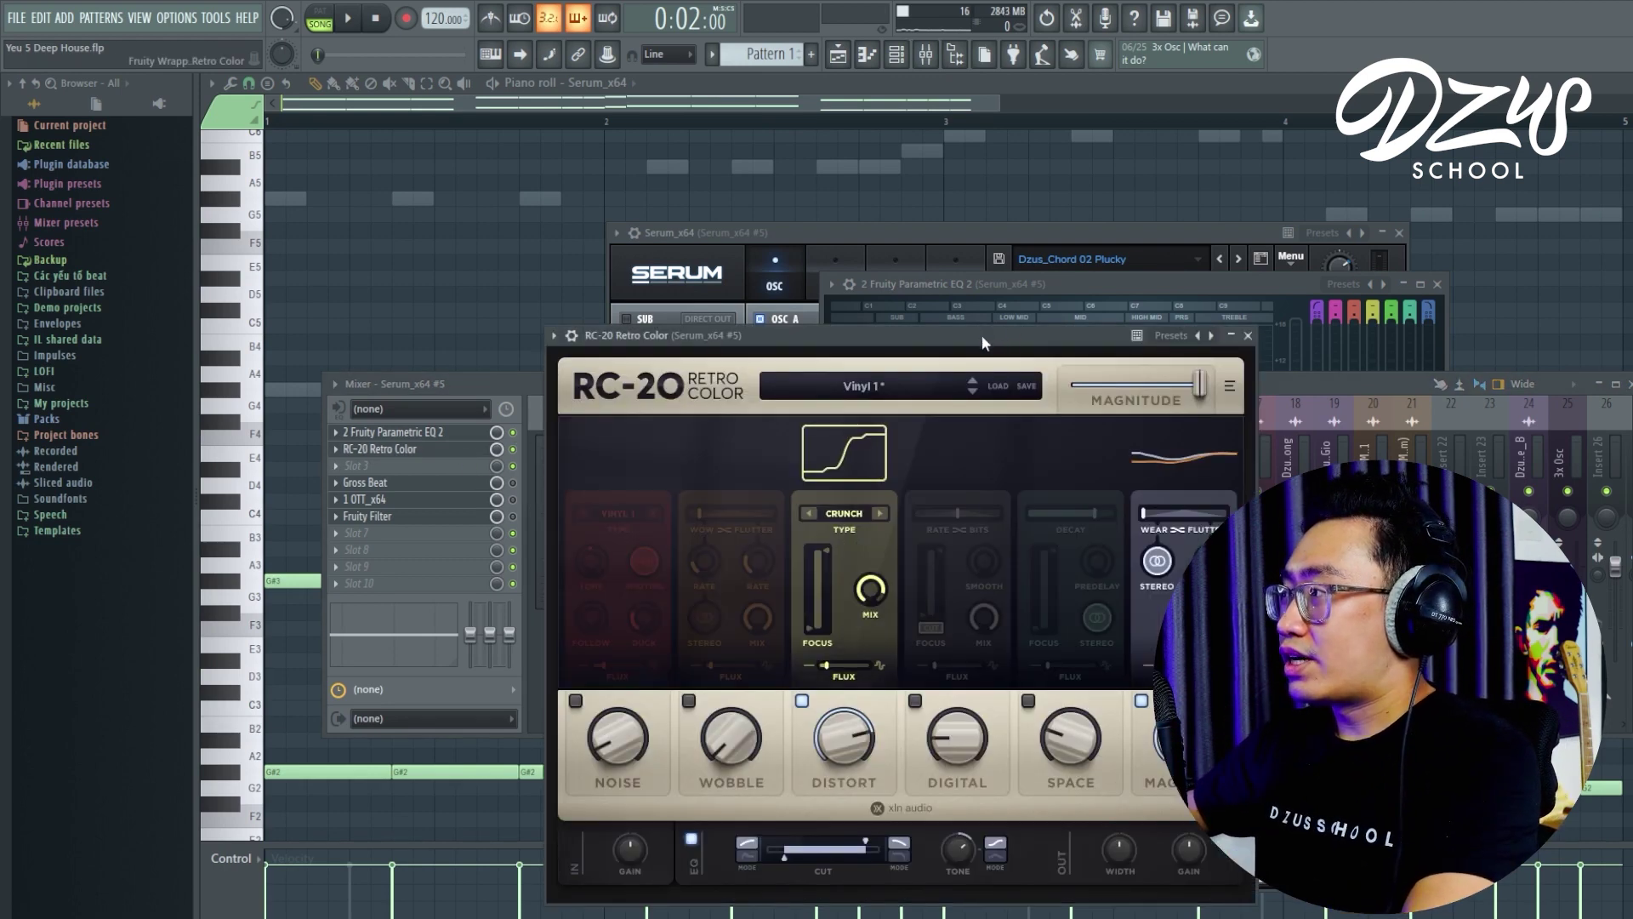
pyautogui.moveTo(982, 335); pyautogui.dragTo(1043, 272)
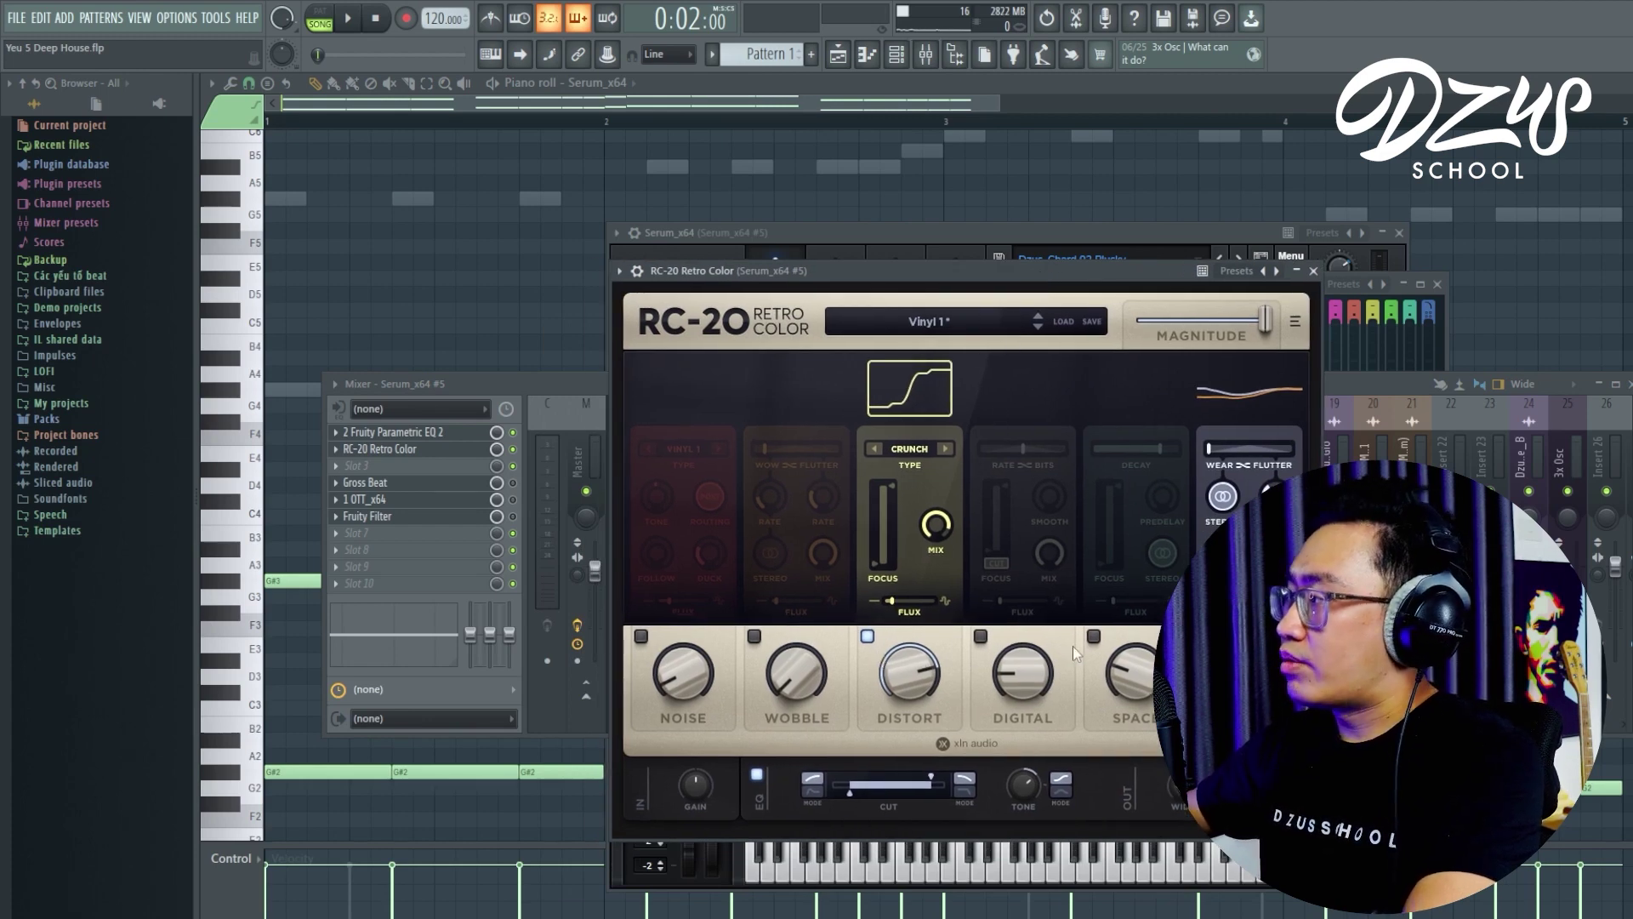
# - Play the chord sound with RC-20 Retro Color bypassed and again with it enabled, leaving the effect on
pyautogui.click(515, 452)
pyautogui.press('space')
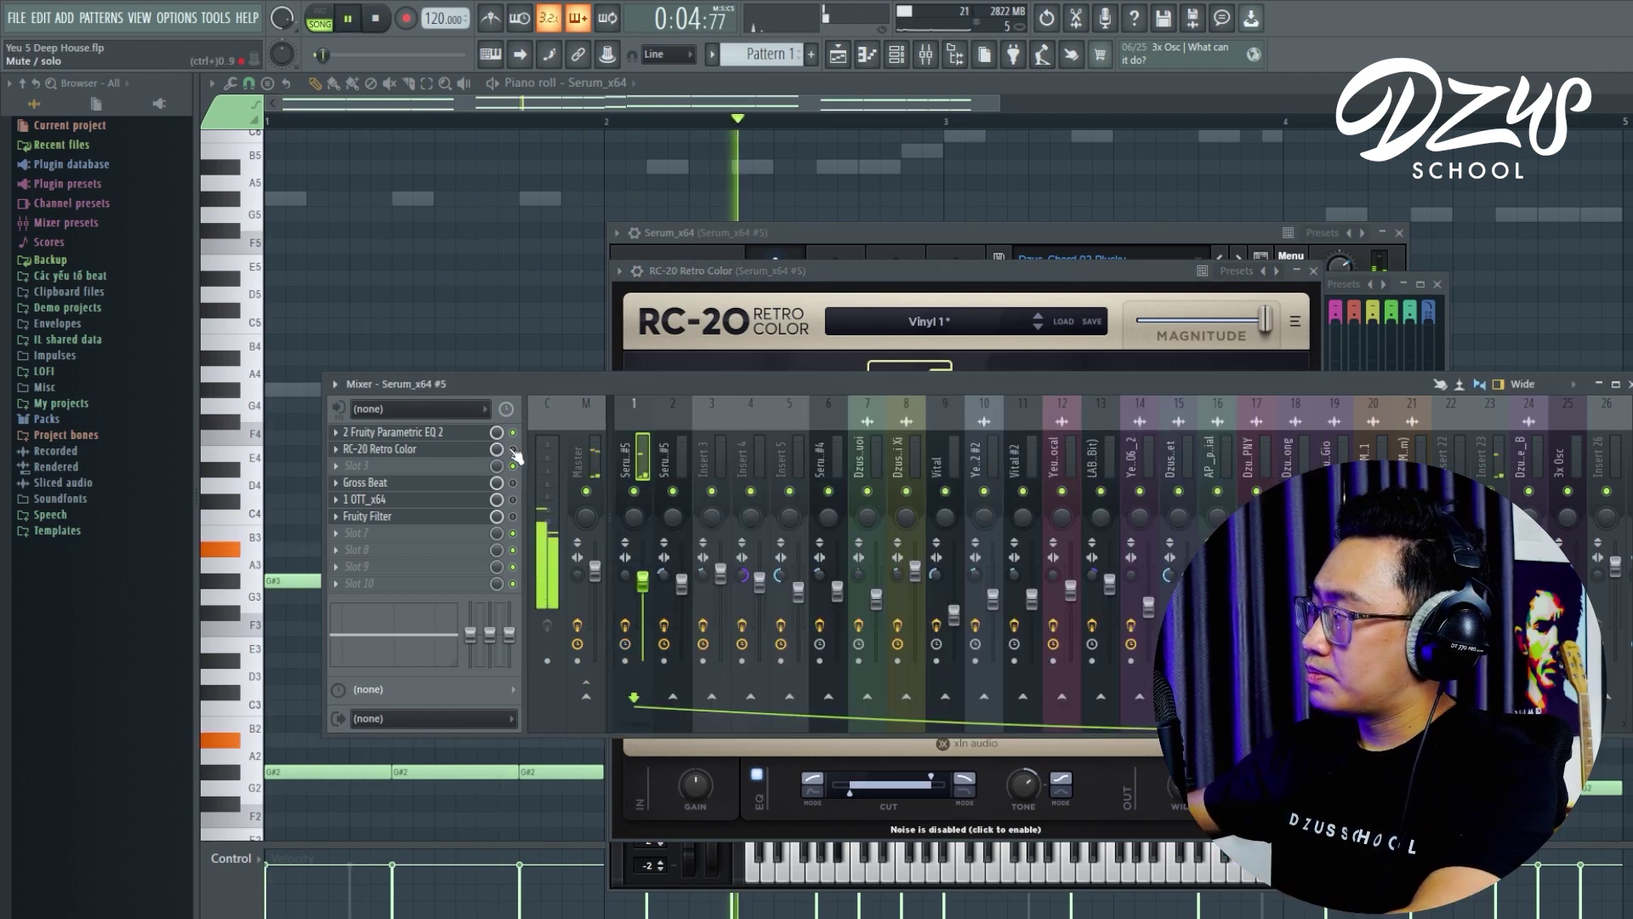
pyautogui.press('space')
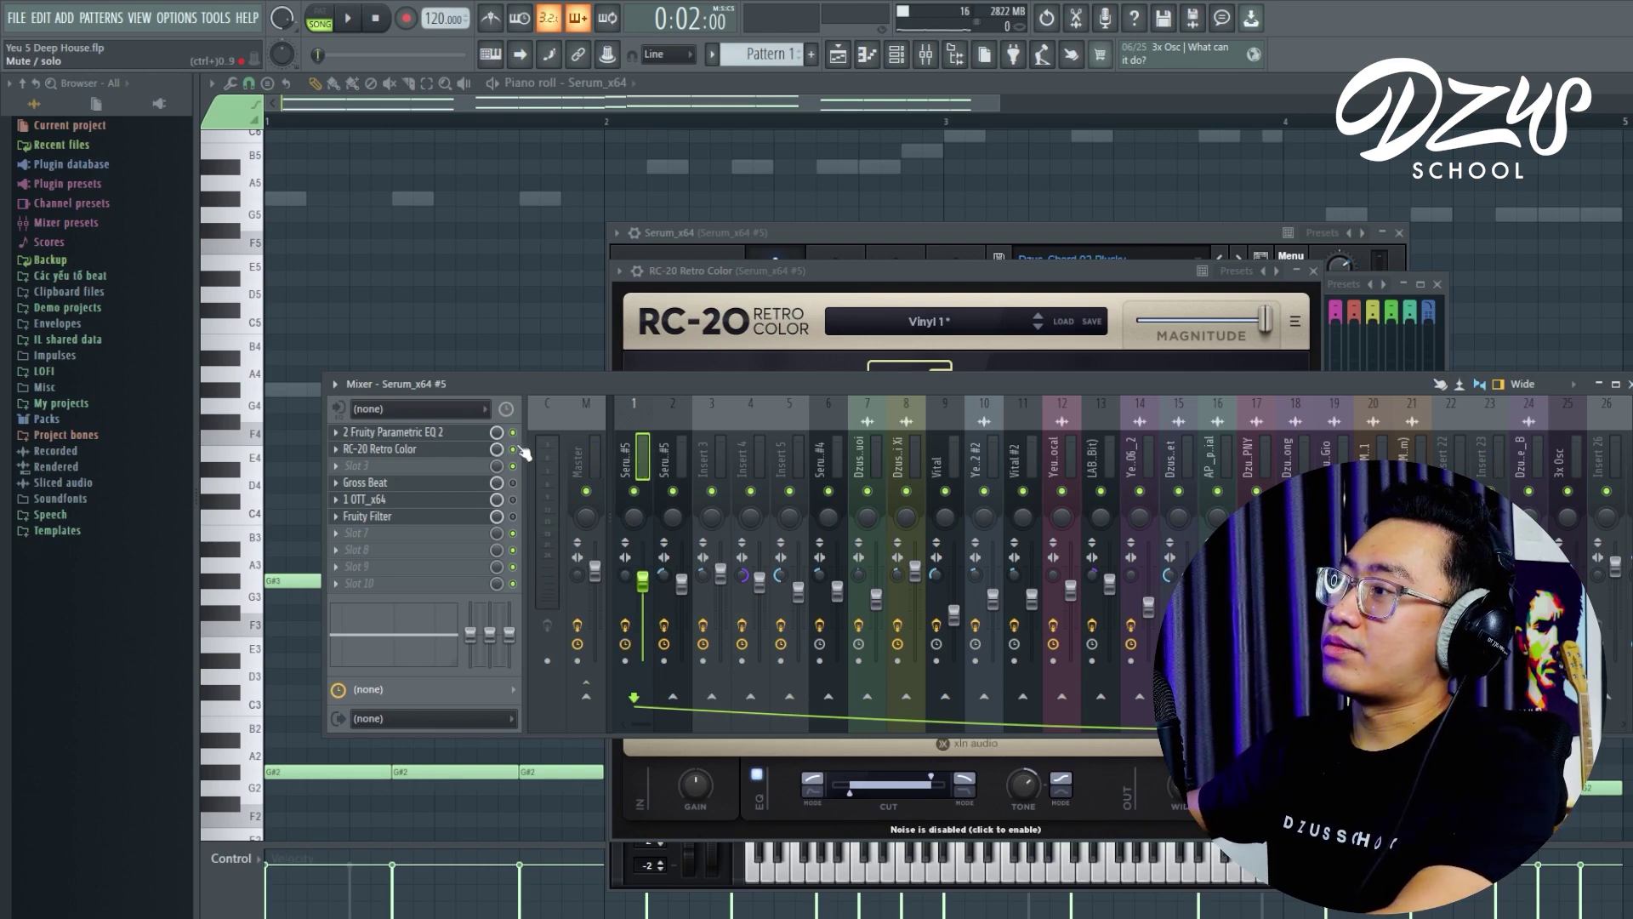
pyautogui.press('space')
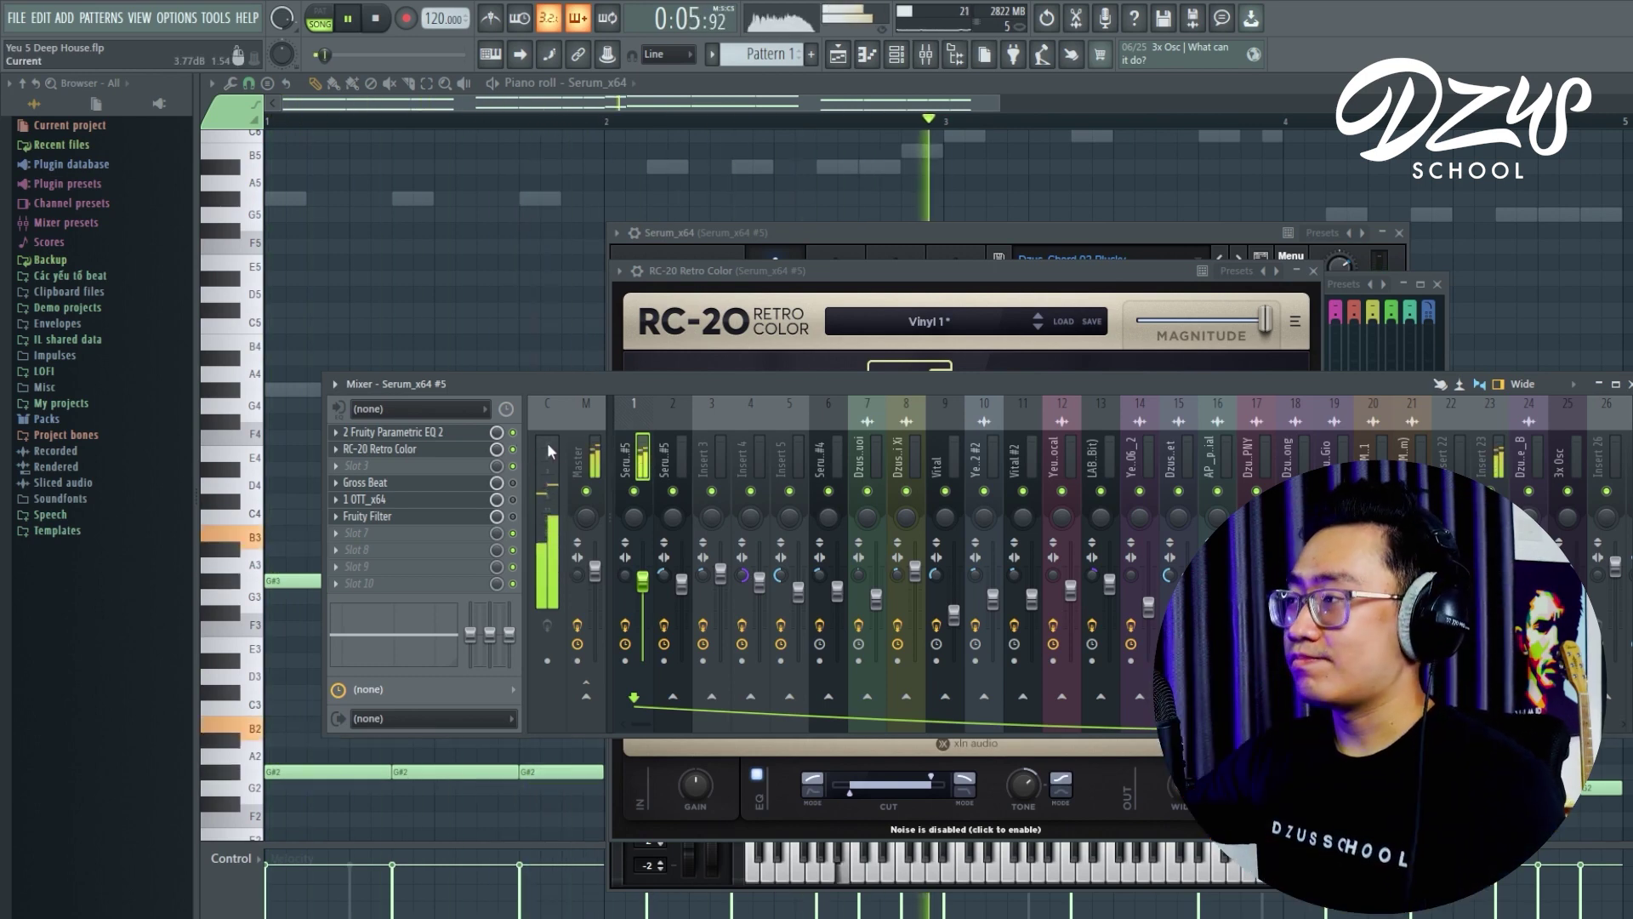
pyautogui.press('space')
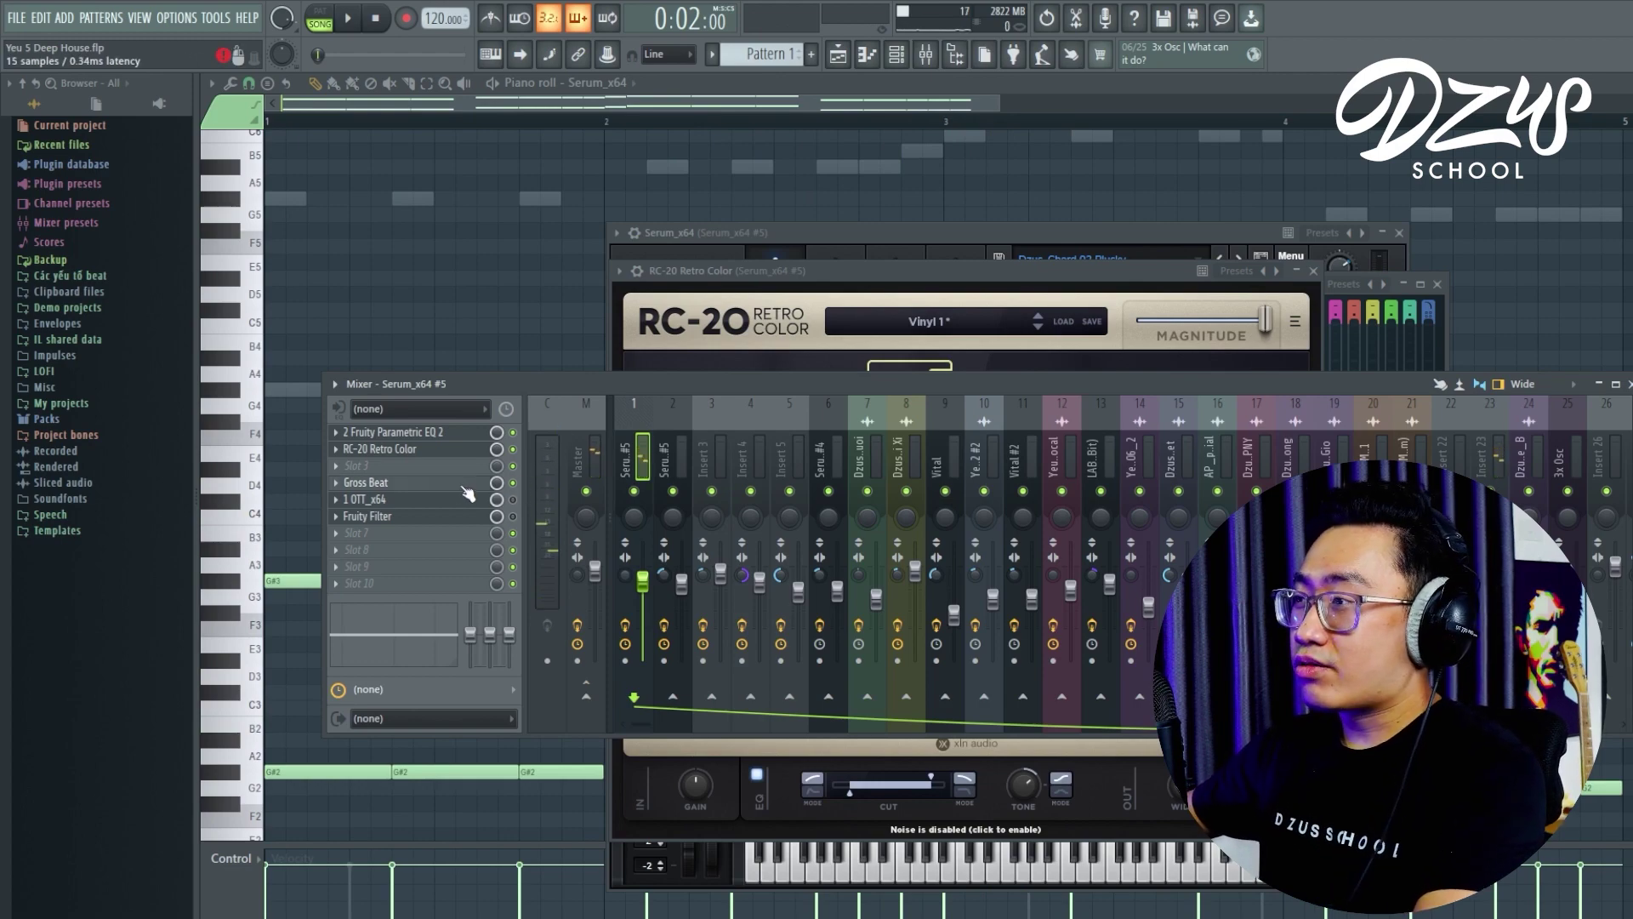
# - Enable Gross Beat, OTT_x64 and Fruity Filter on the mixer track, viewing and closing the Gross Beat window
pyautogui.click(483, 483)
pyautogui.click(514, 504)
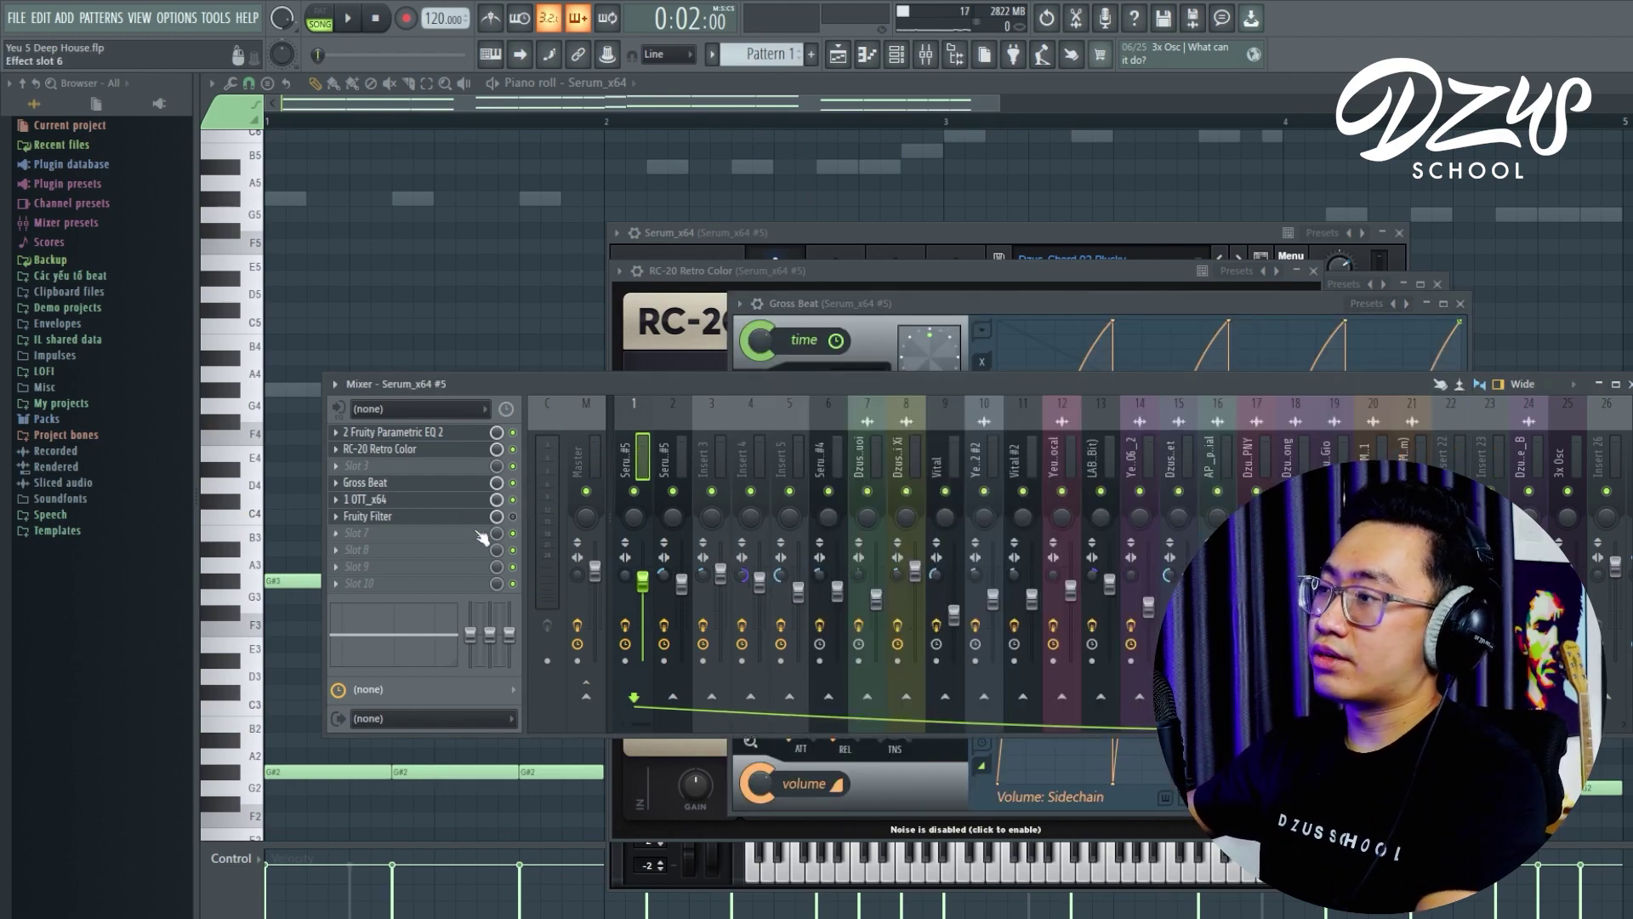
pyautogui.click(1462, 304)
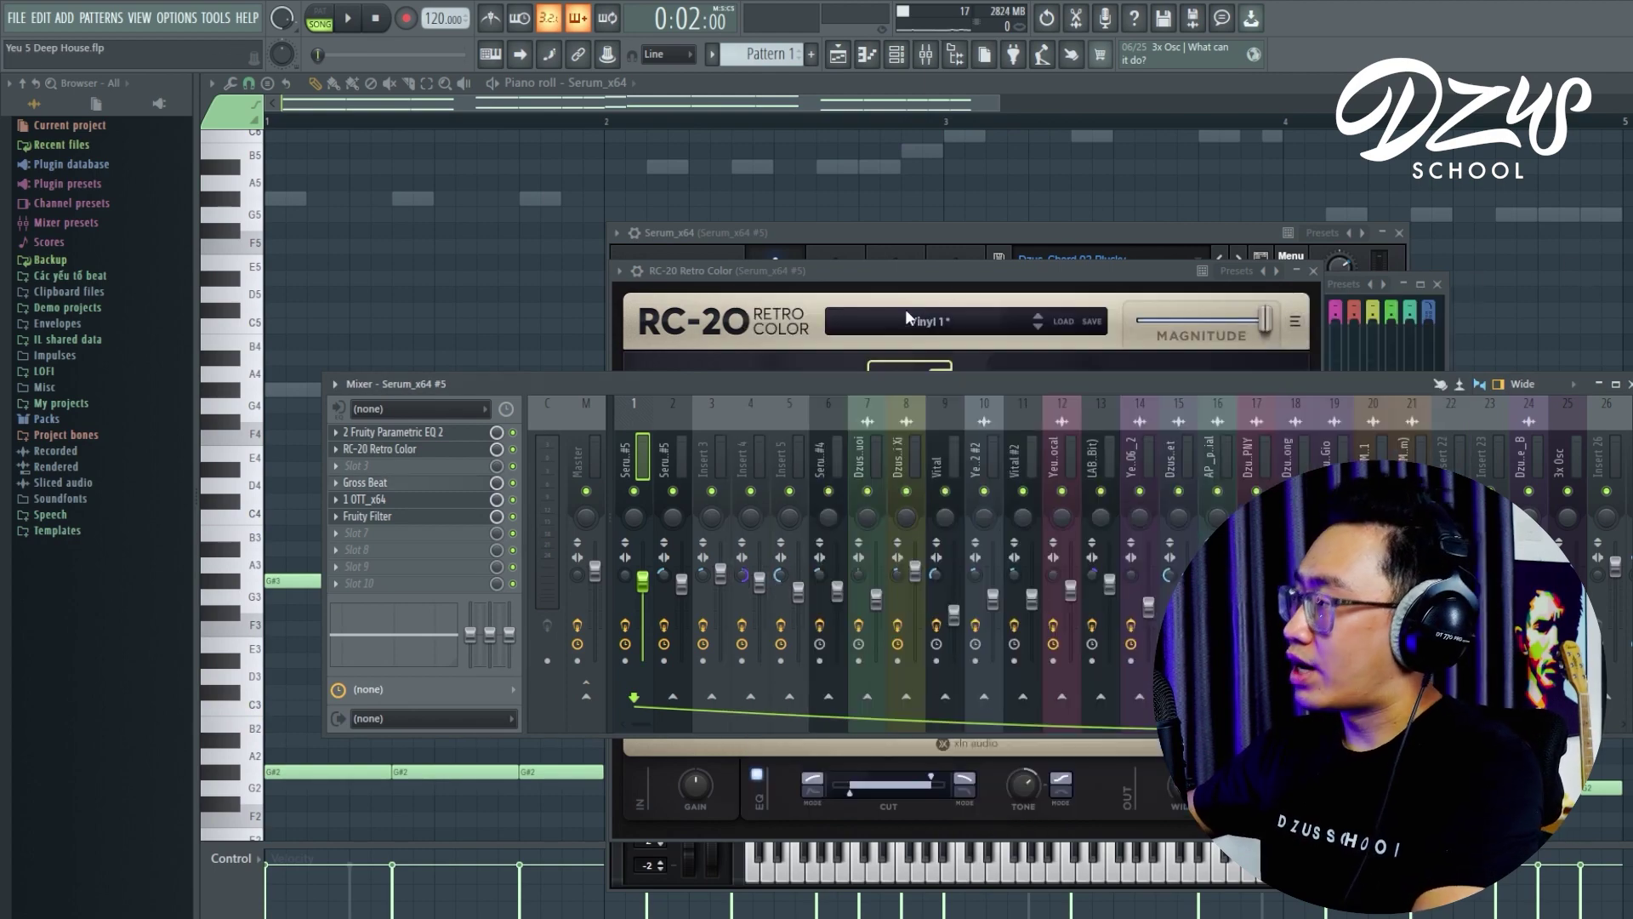
# - Mute the Serum_x64 channel, unmute and play Serum_x64 #5, and select mixer track 2 that it feeds
pyautogui.click(897, 54)
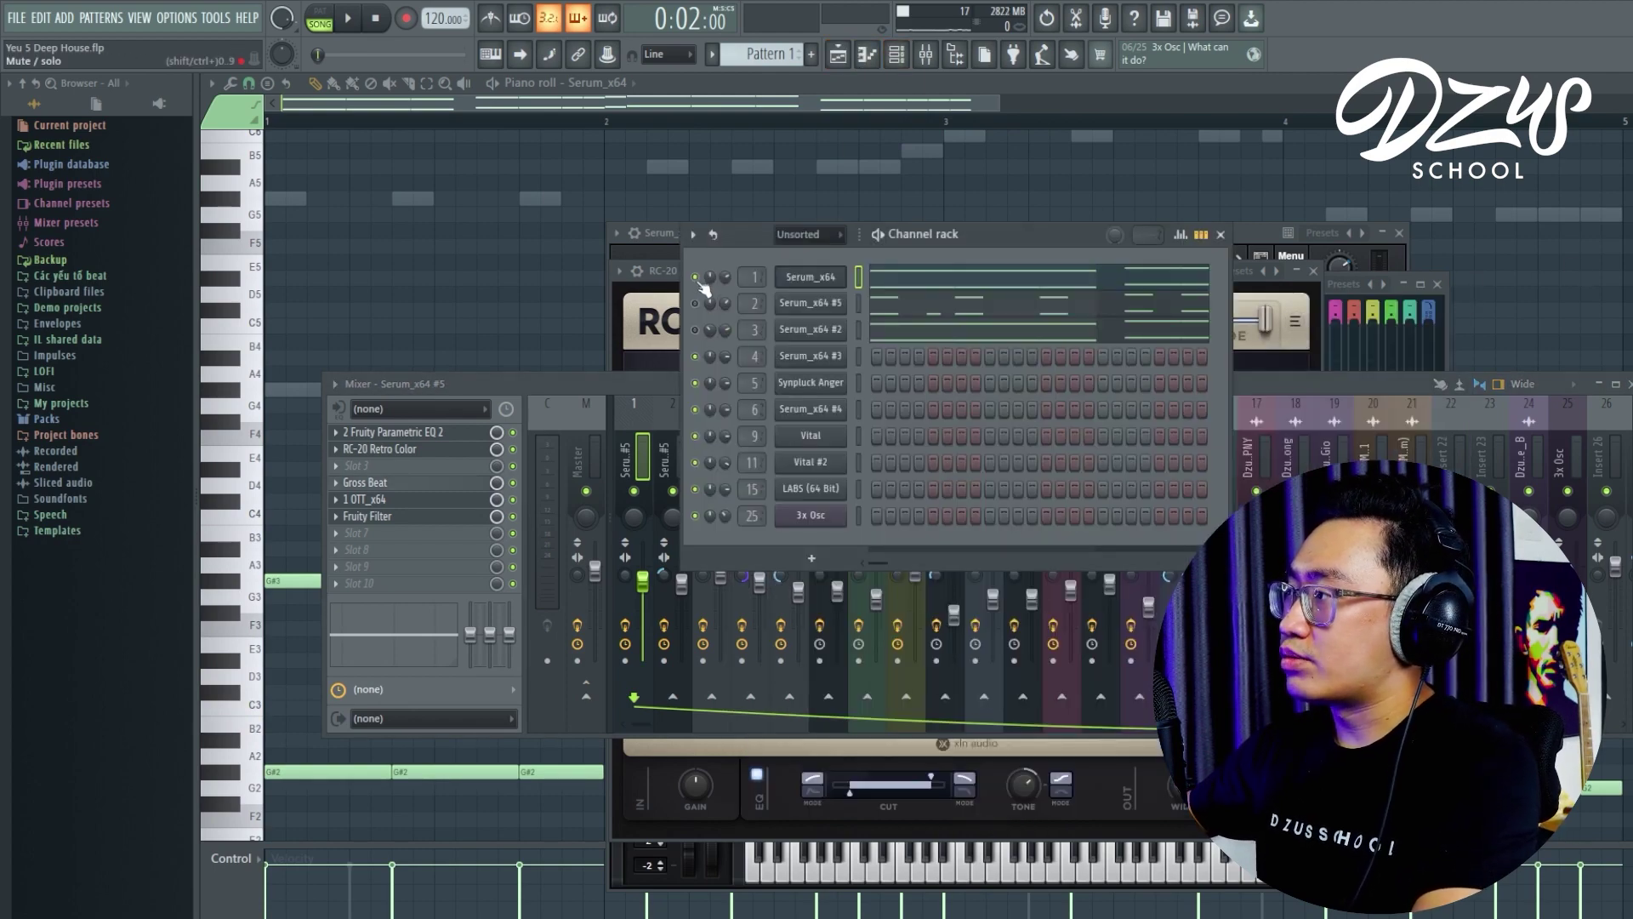
pyautogui.press('space')
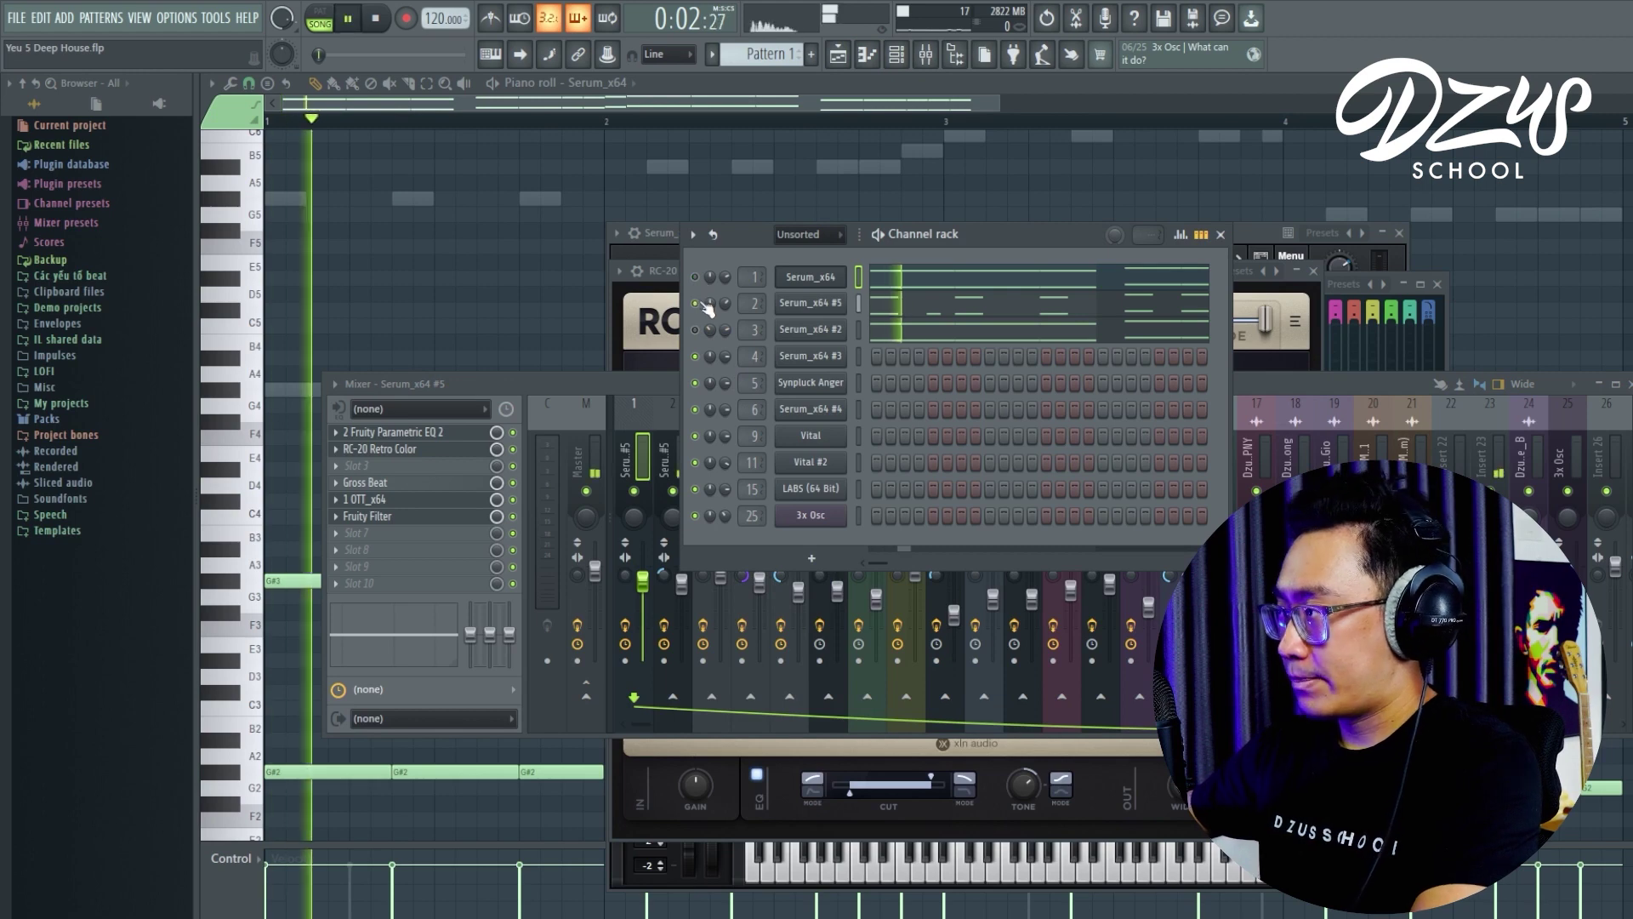
pyautogui.press('space')
pyautogui.click(651, 376)
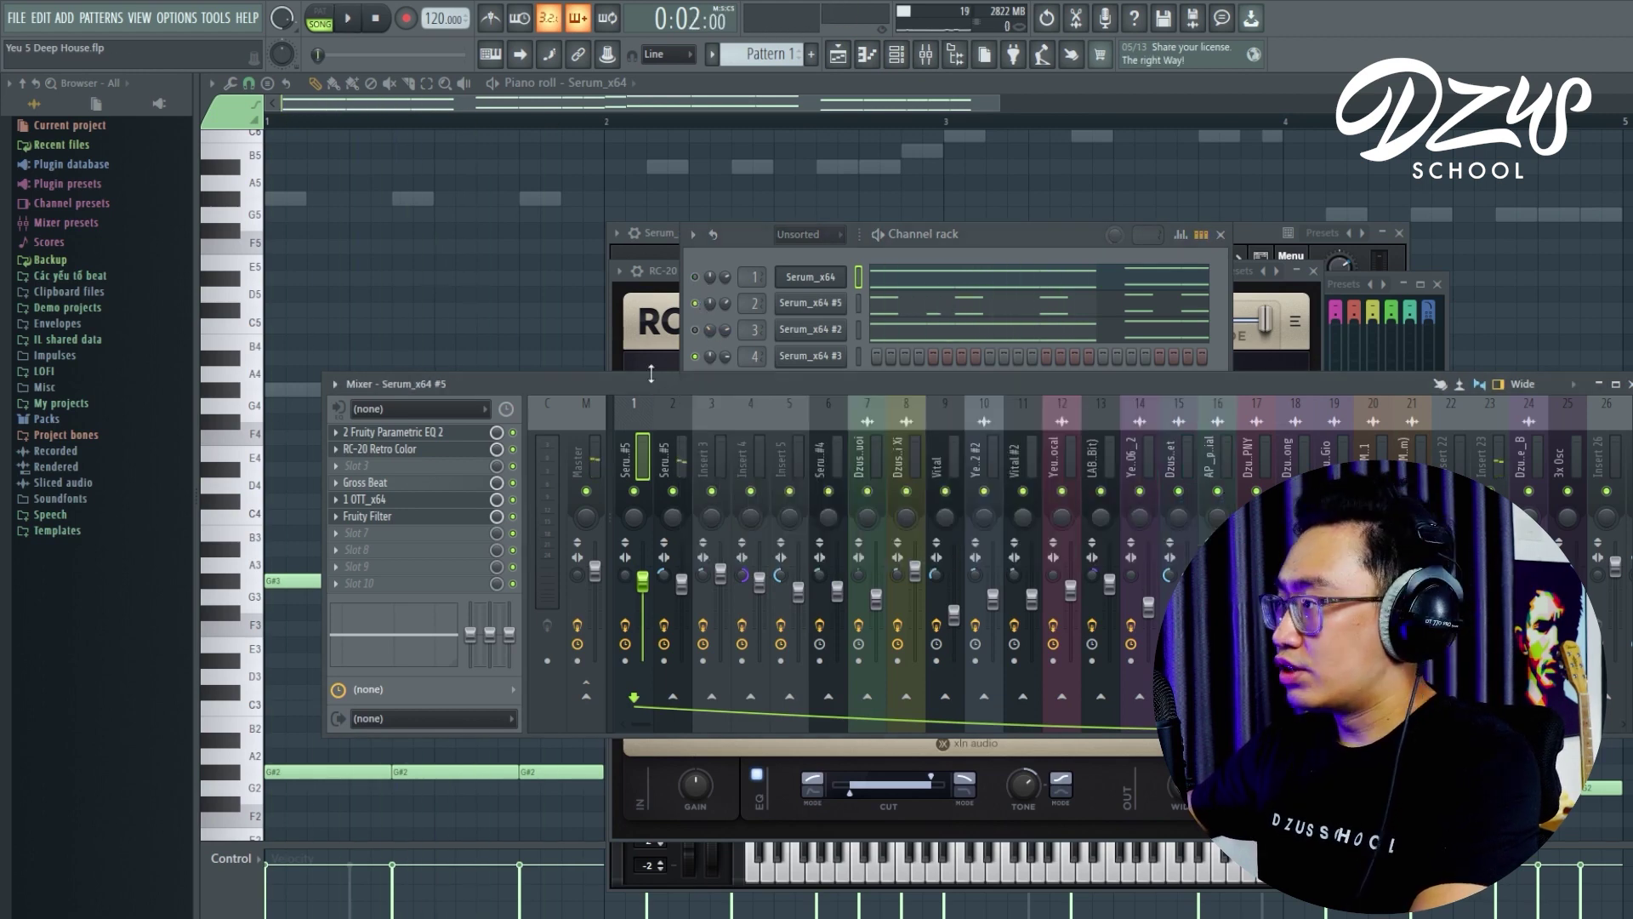
pyautogui.click(673, 454)
pyautogui.click(642, 460)
pyautogui.click(710, 464)
pyautogui.click(670, 467)
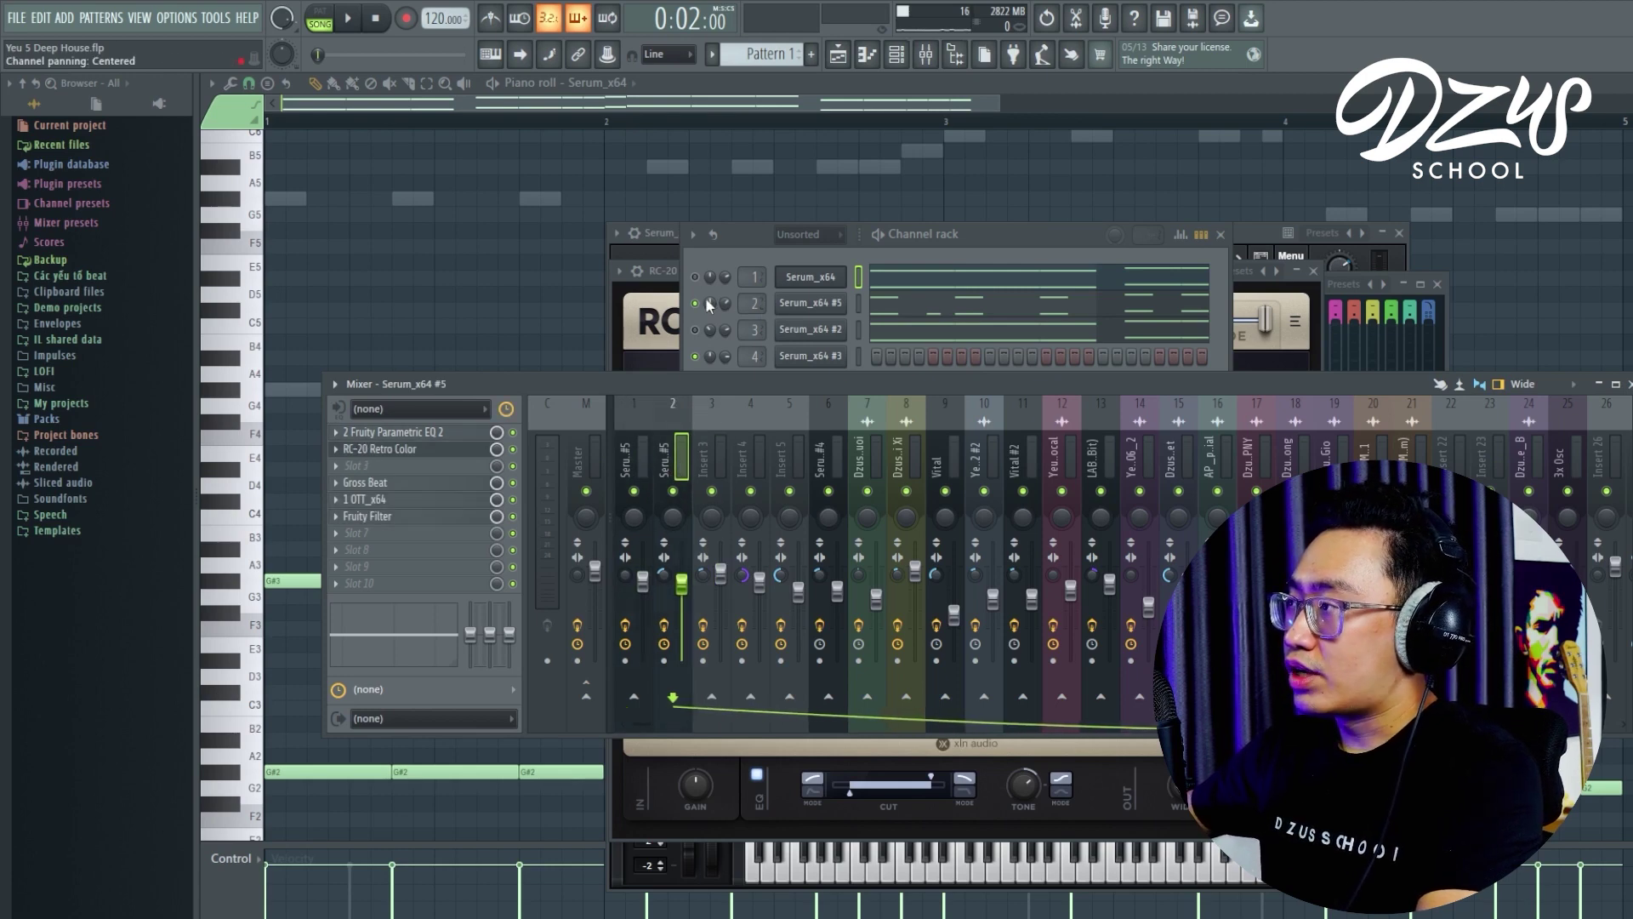
# - Compare Serum_x64 #5 without and with RC-20 Retro Color on mixer track 2 during playback
pyautogui.click(514, 449)
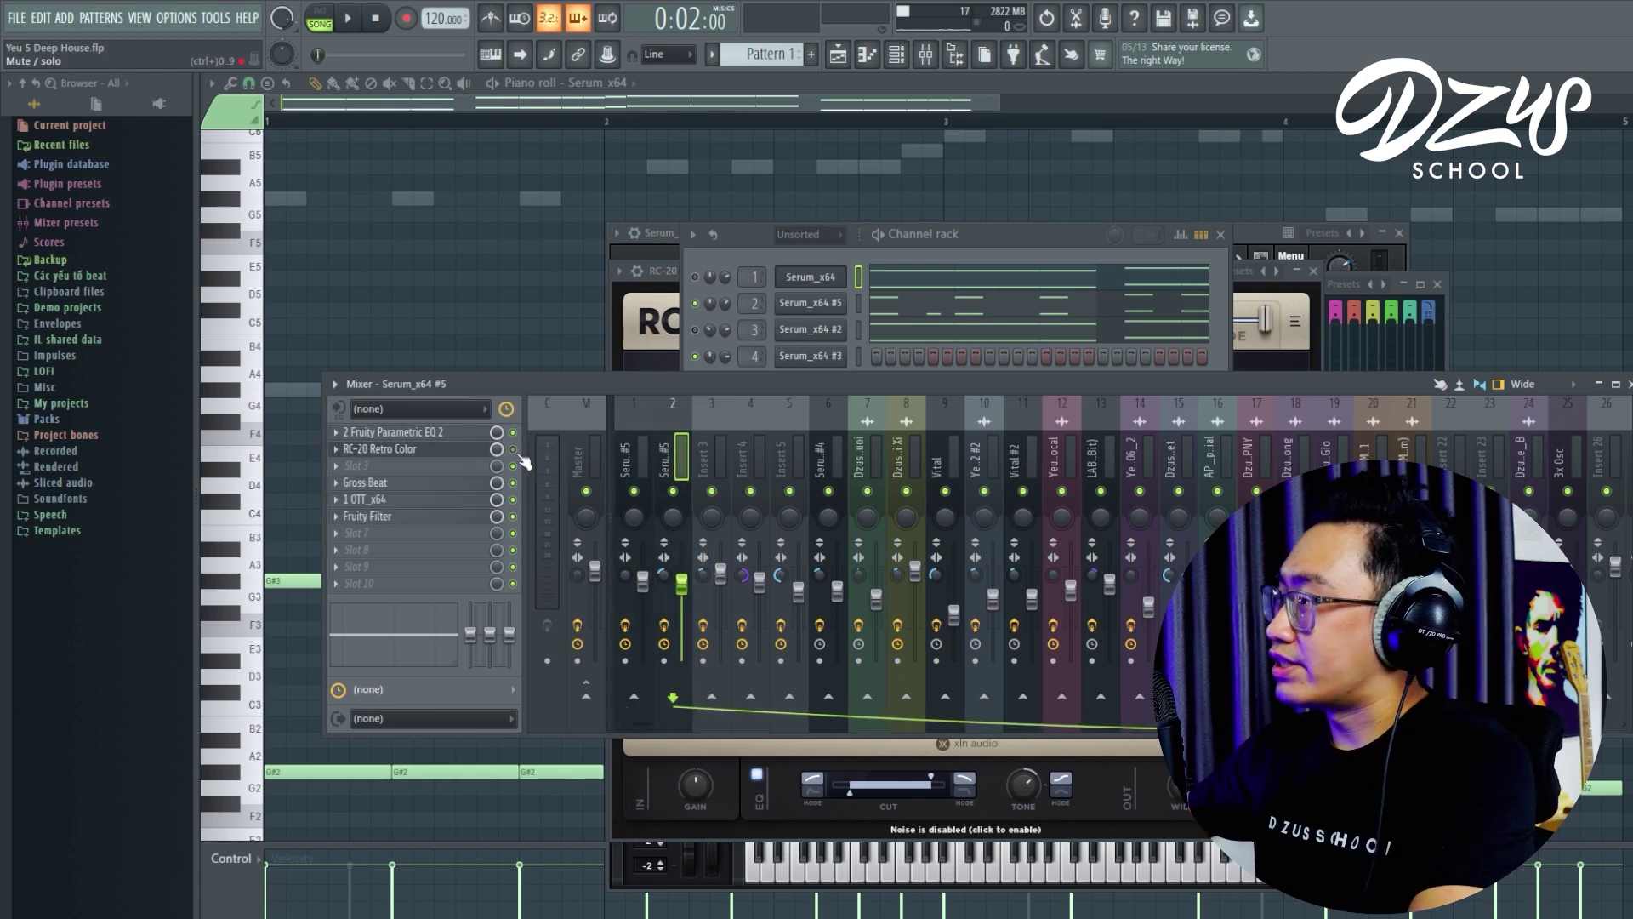
pyautogui.press('space')
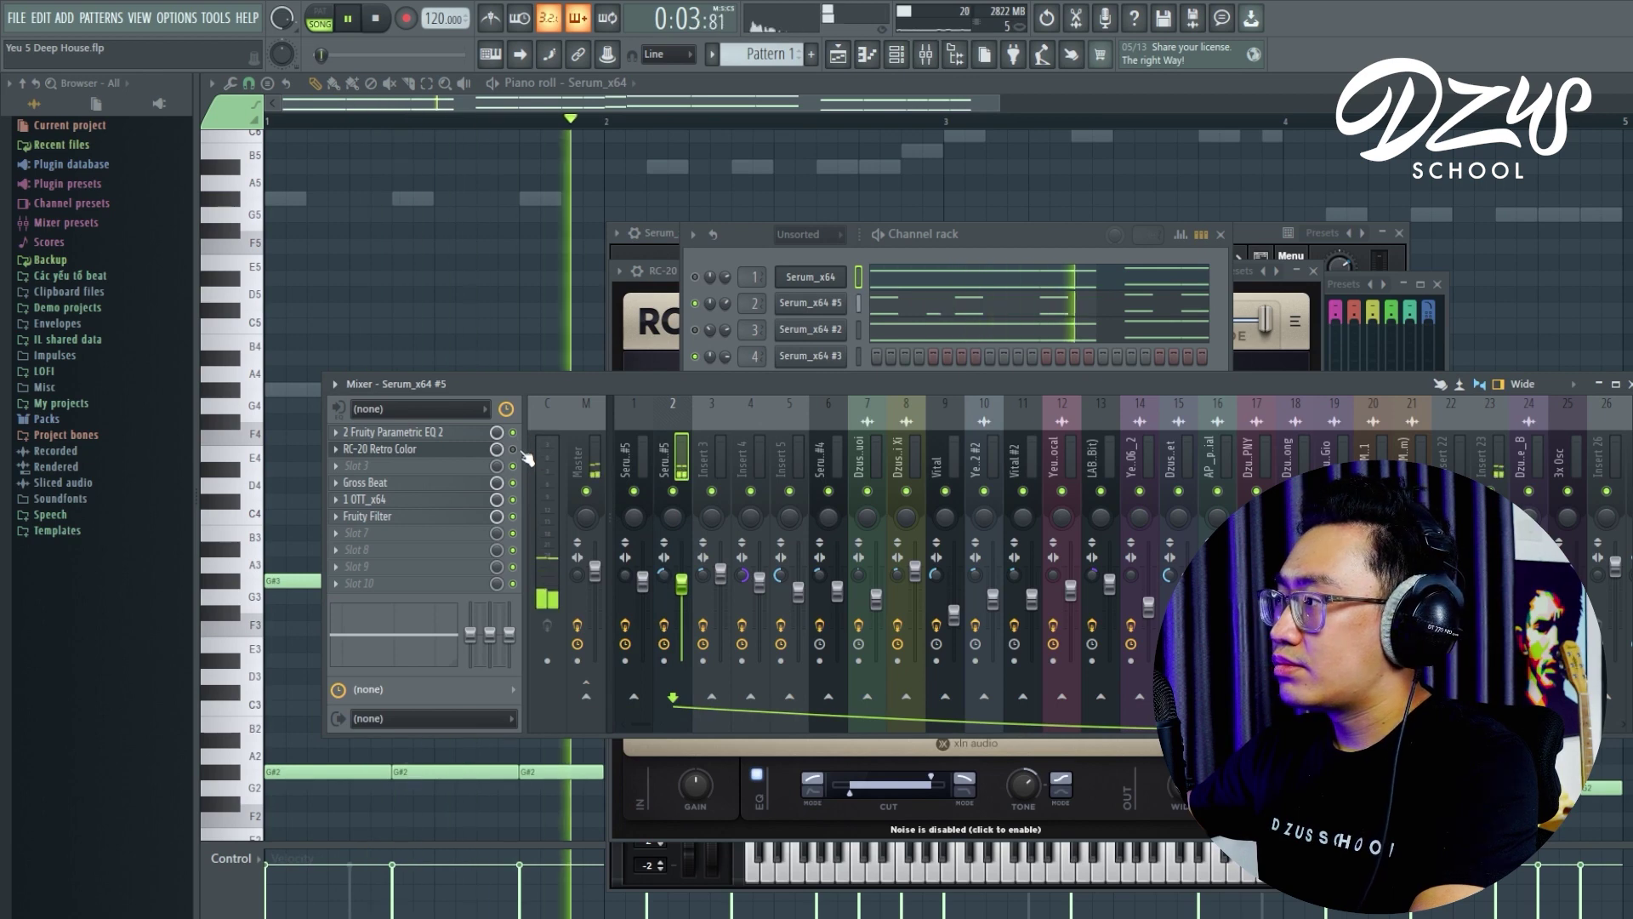
pyautogui.click(513, 449)
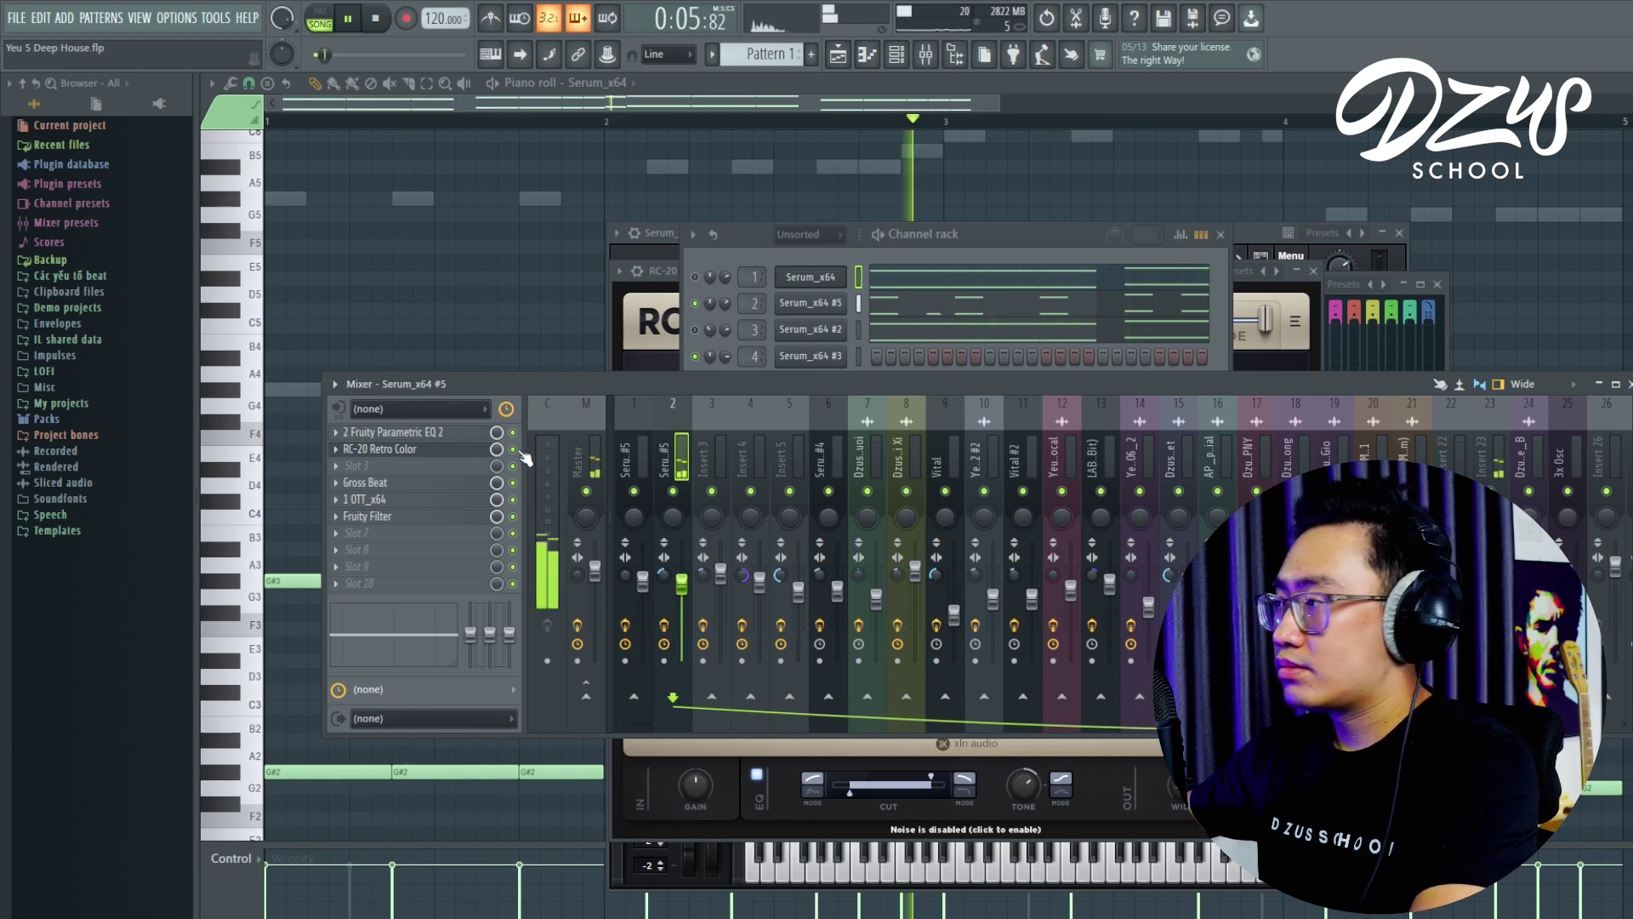
pyautogui.press('space')
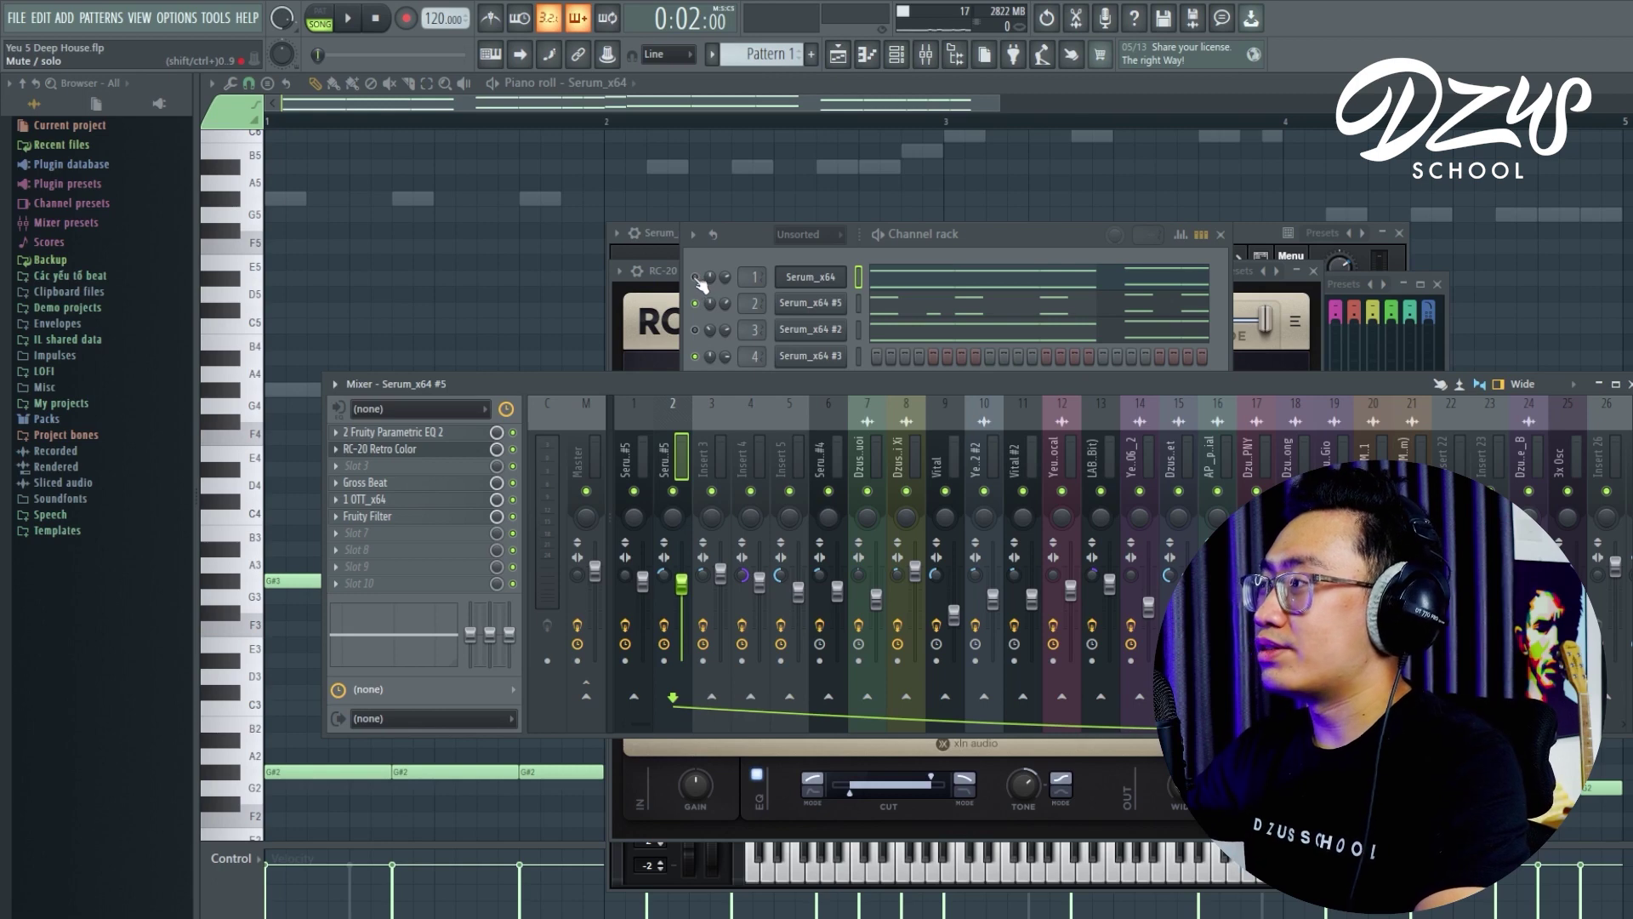
# - Mute Serum_x64 #5, unmute and play Serum_x64 #2, and display the effects on its Insert 3 mixer track
pyautogui.click(704, 313)
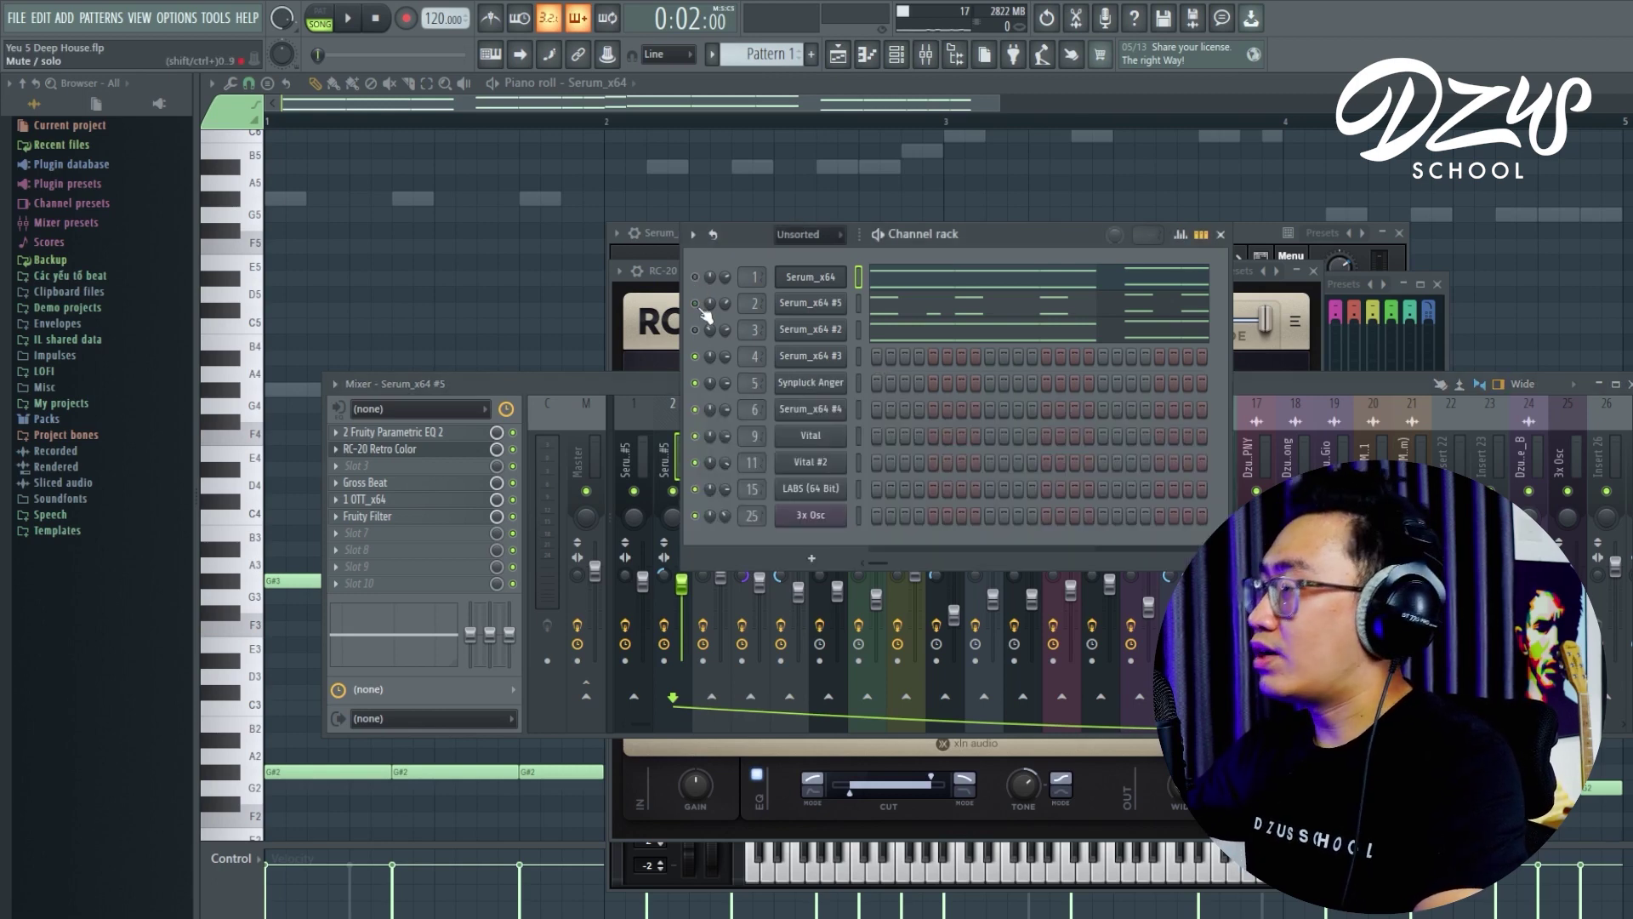
pyautogui.click(646, 378)
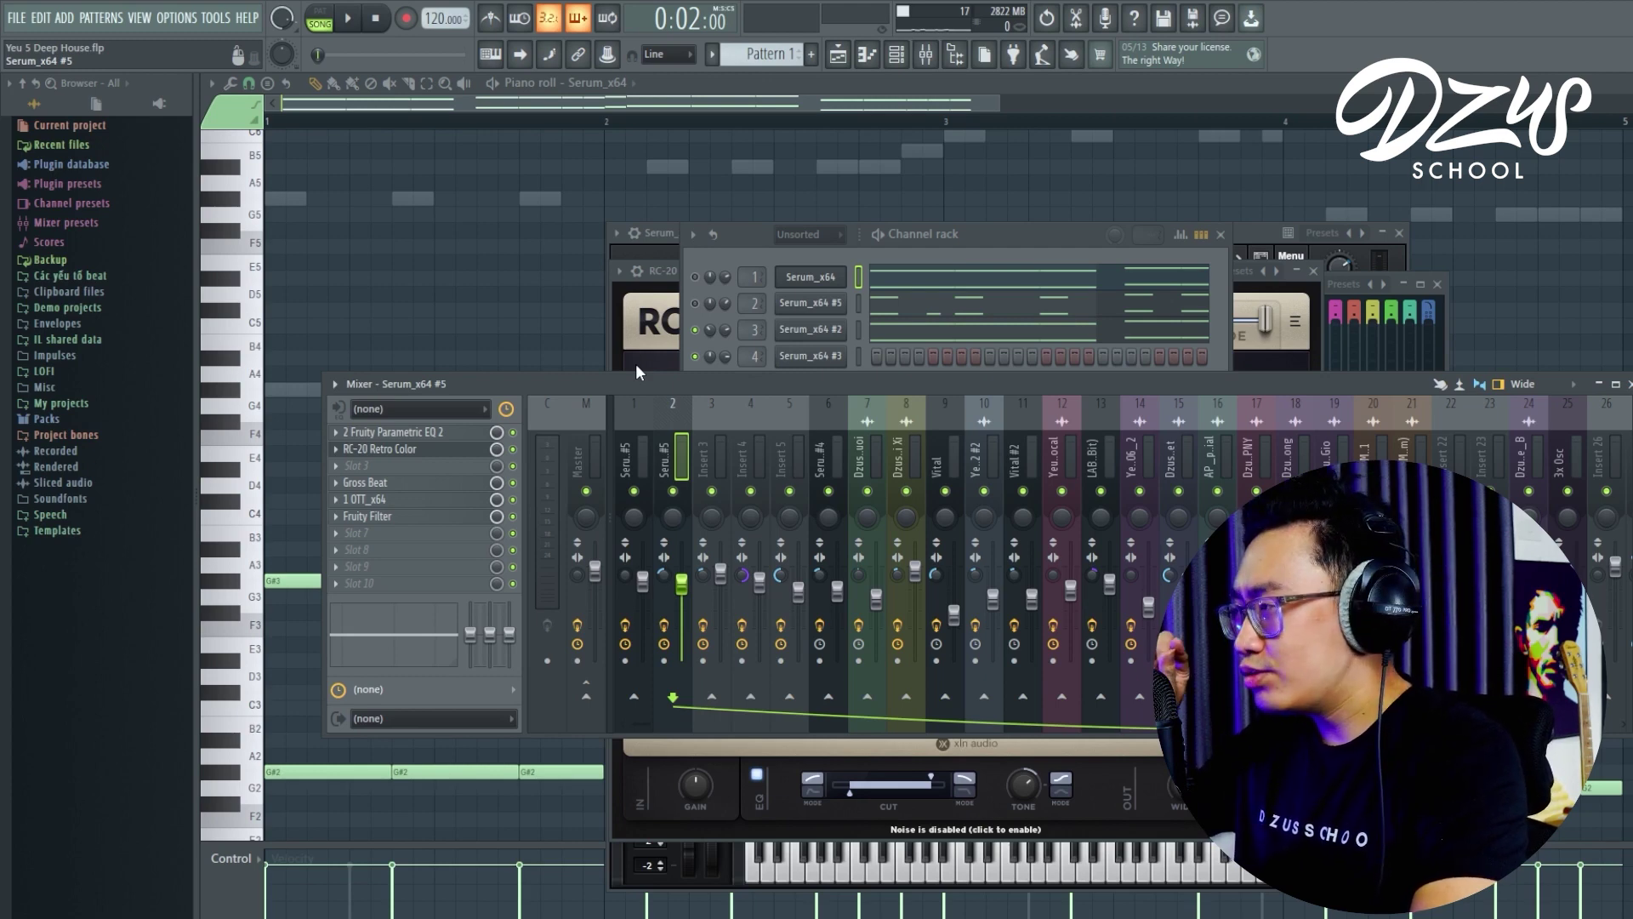
pyautogui.press('space')
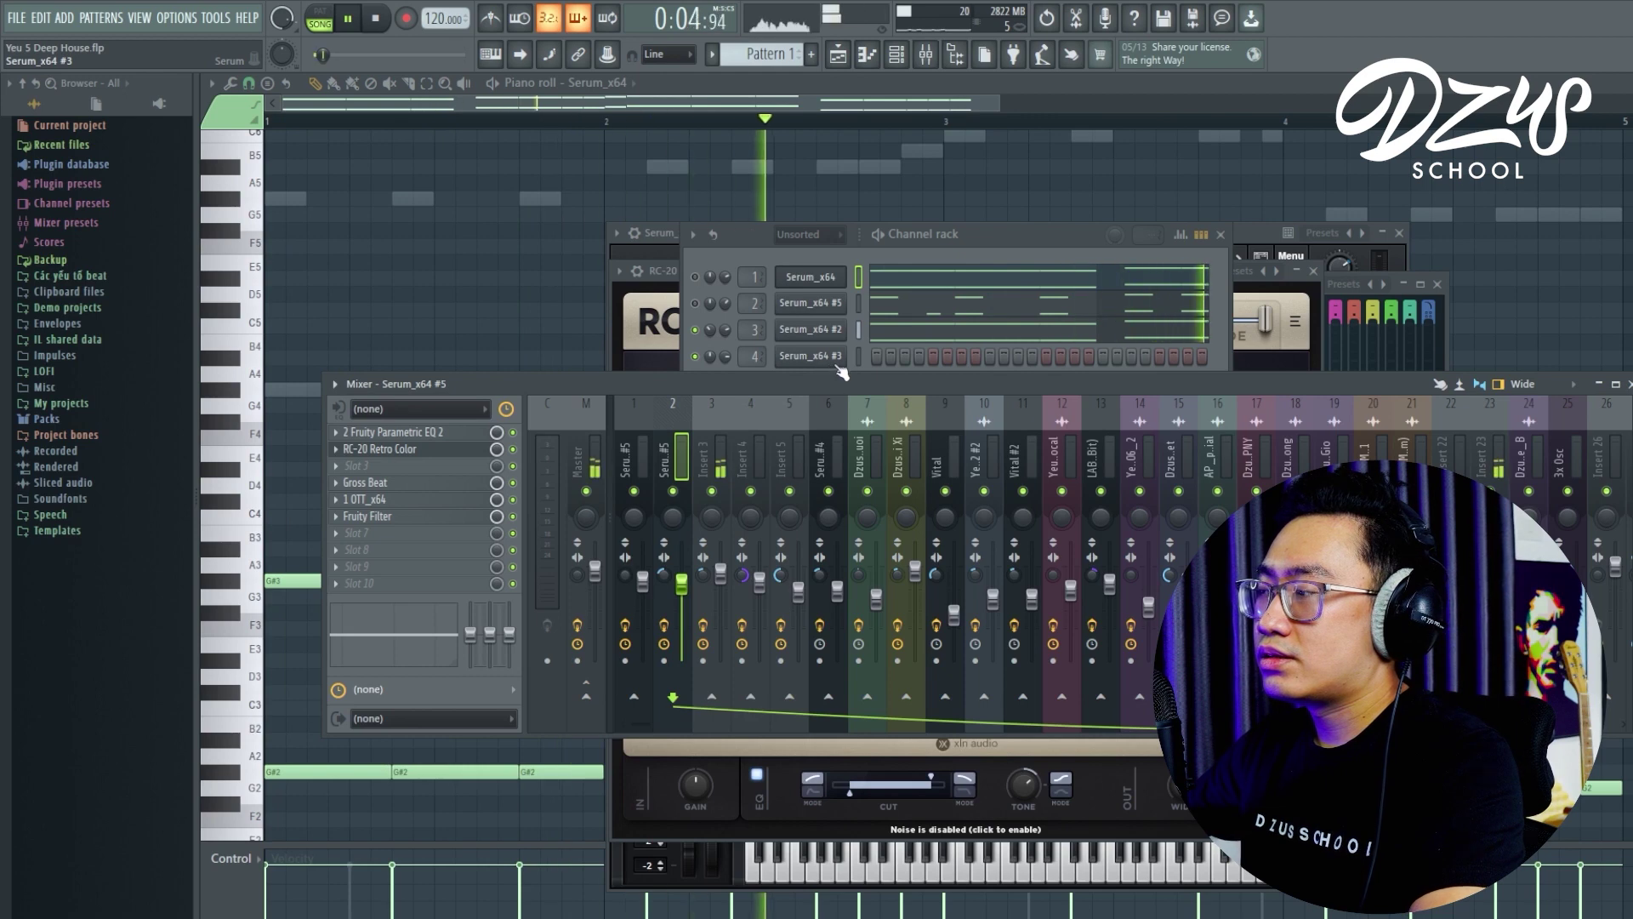
pyautogui.click(728, 442)
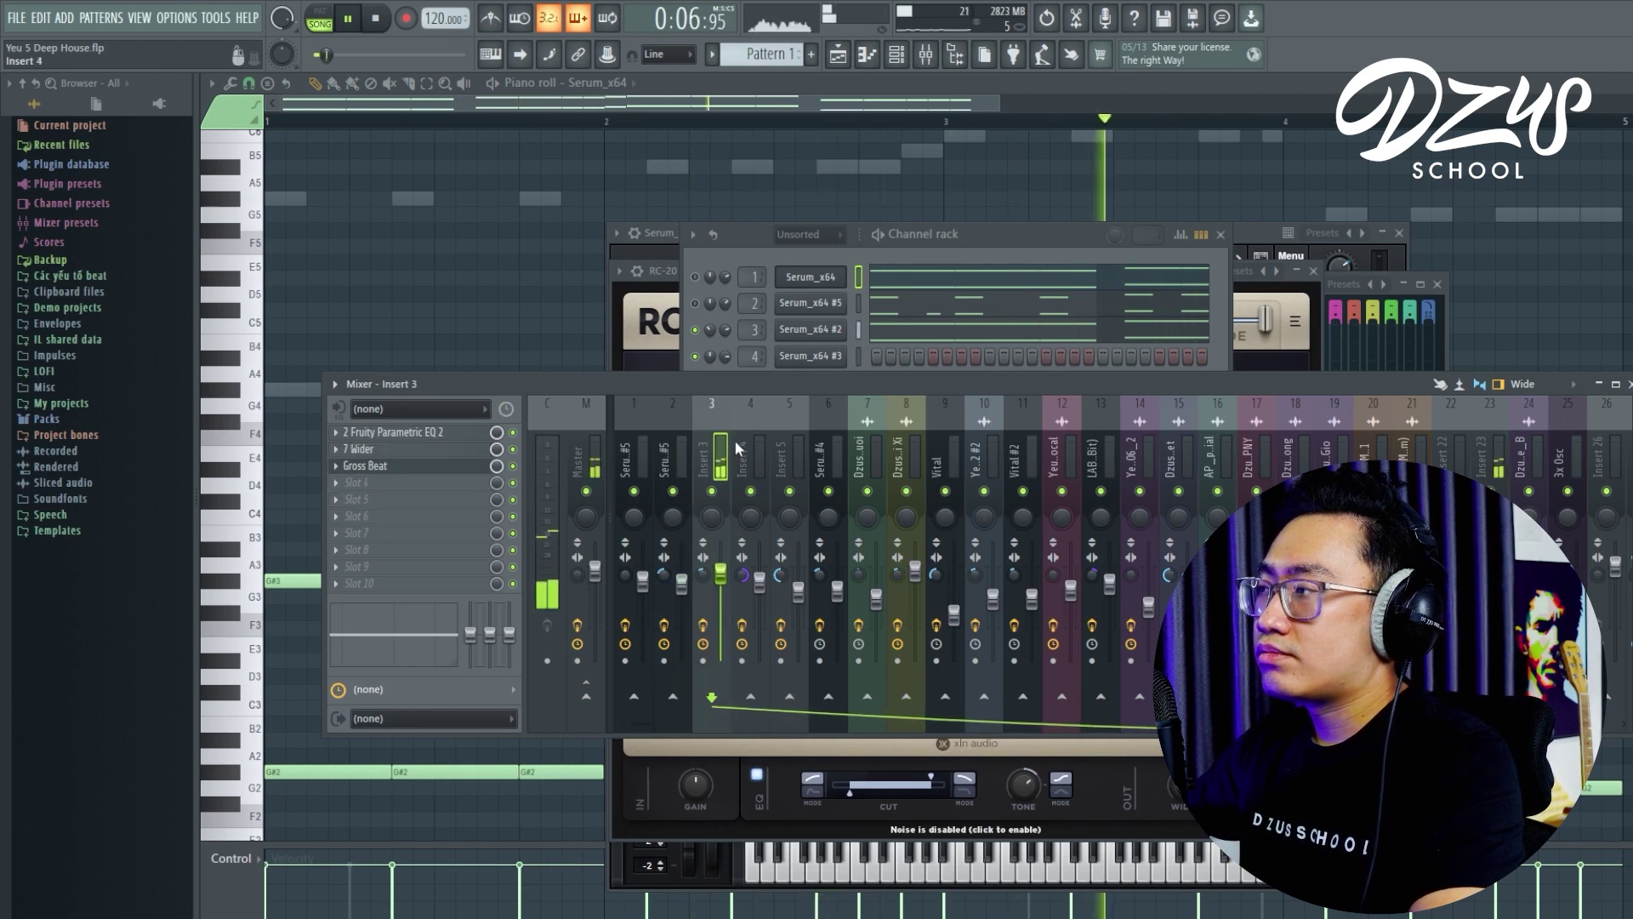
pyautogui.press('space')
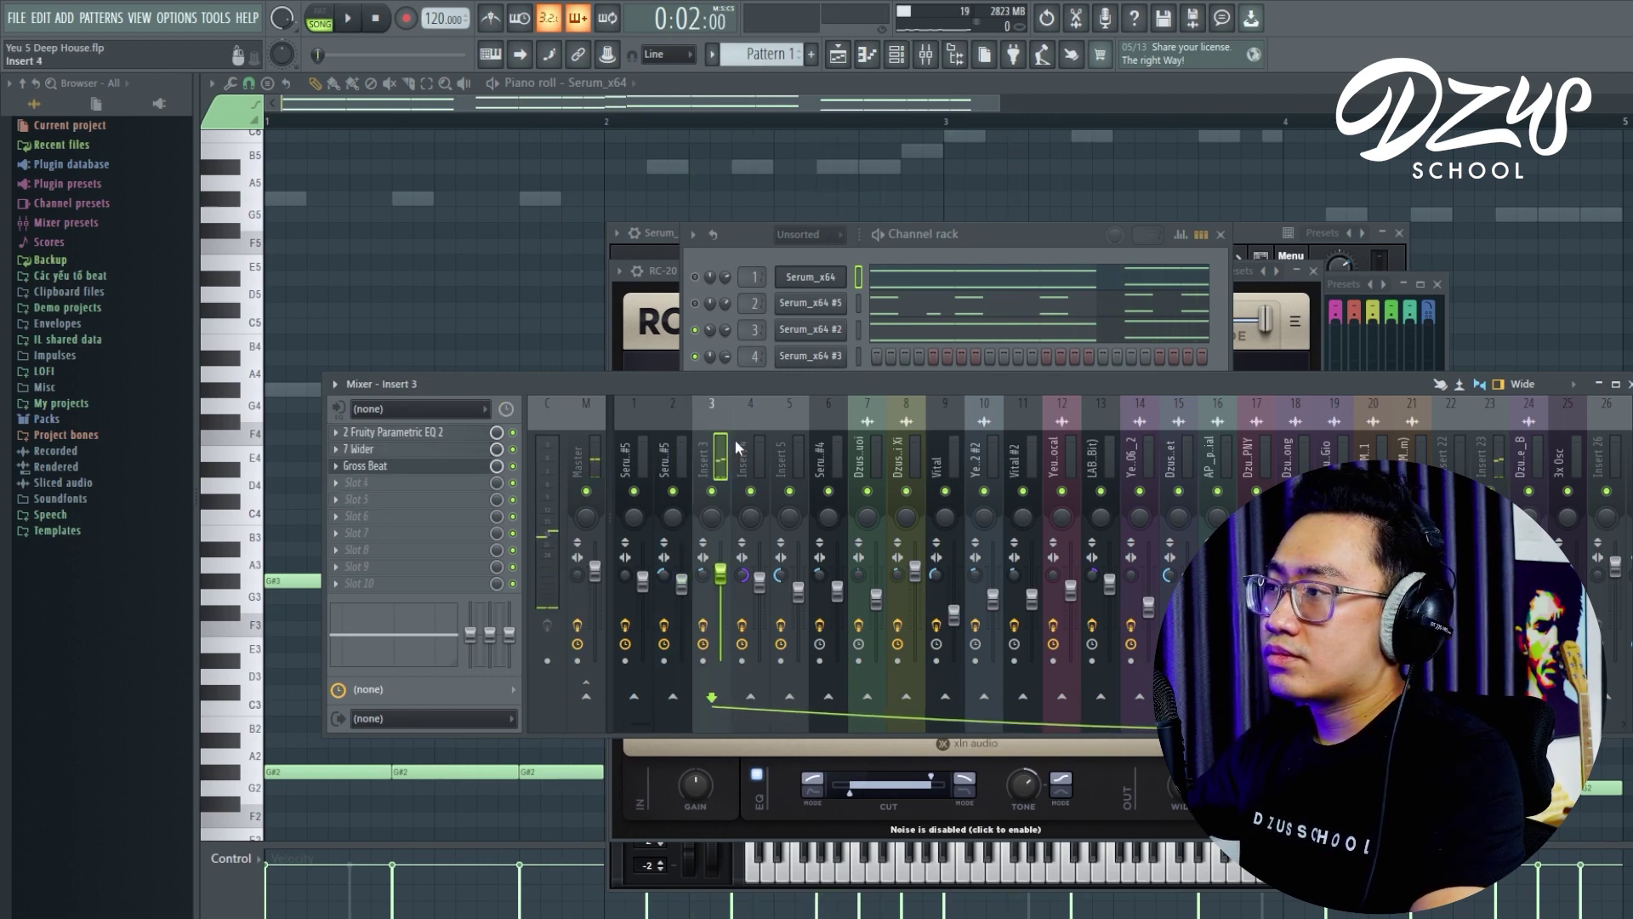
# - Unmute Serum_x64 and Serum_x64 #5, play all three chord layers together, and show Pattern 1 in the playlist
pyautogui.click(697, 308)
pyautogui.press('space')
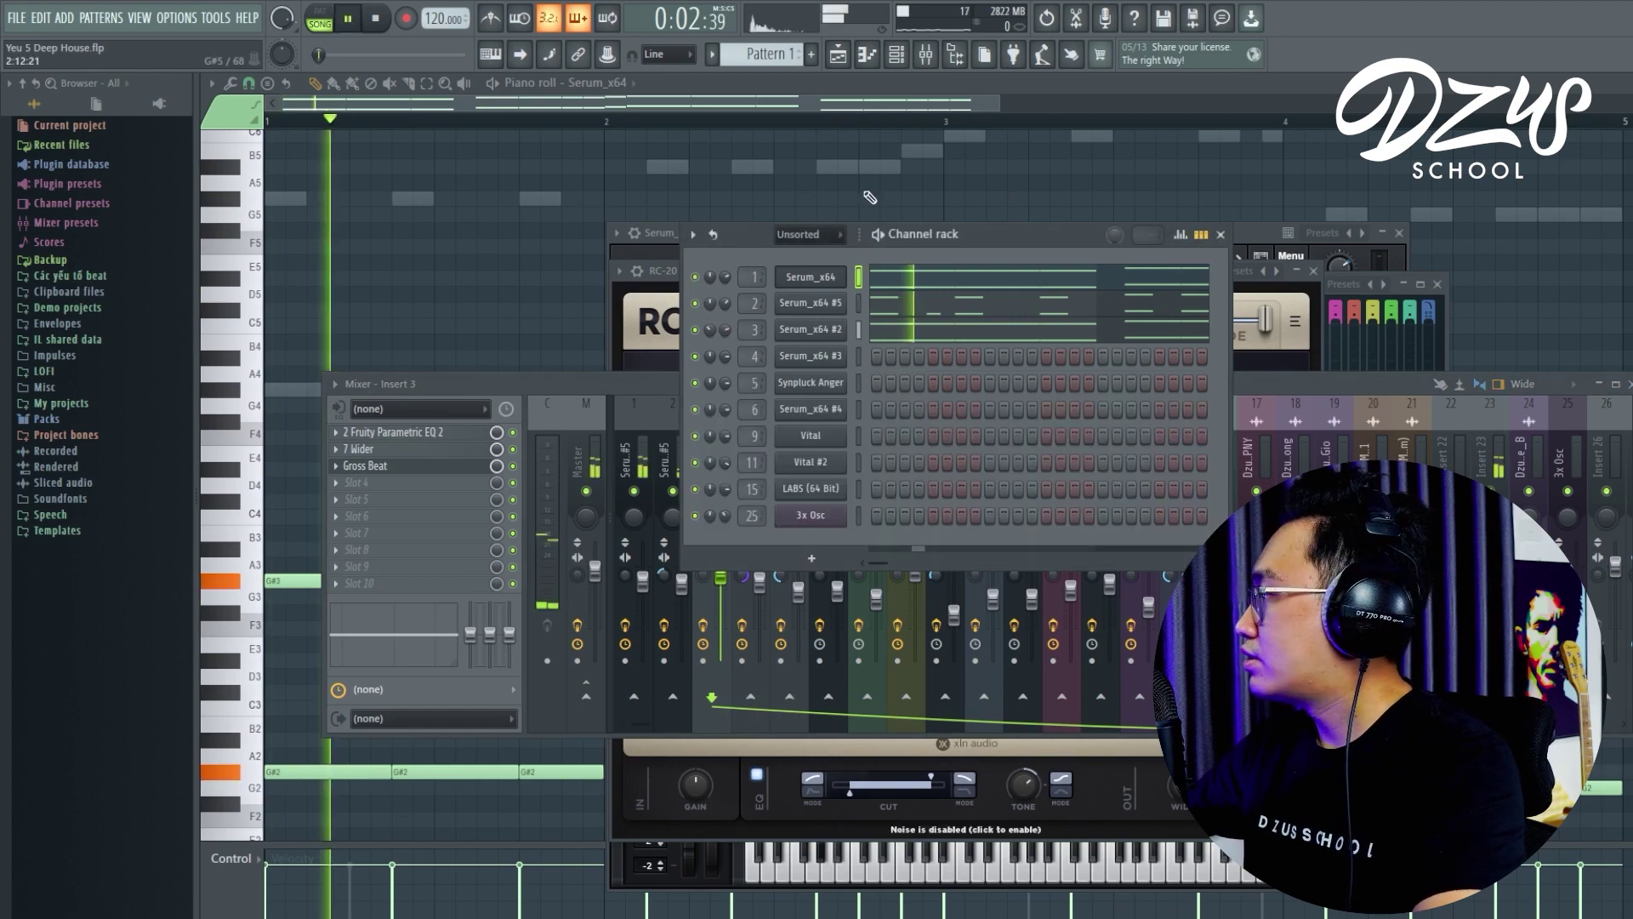
pyautogui.click(840, 56)
pyautogui.scroll(-2, 794, 360)
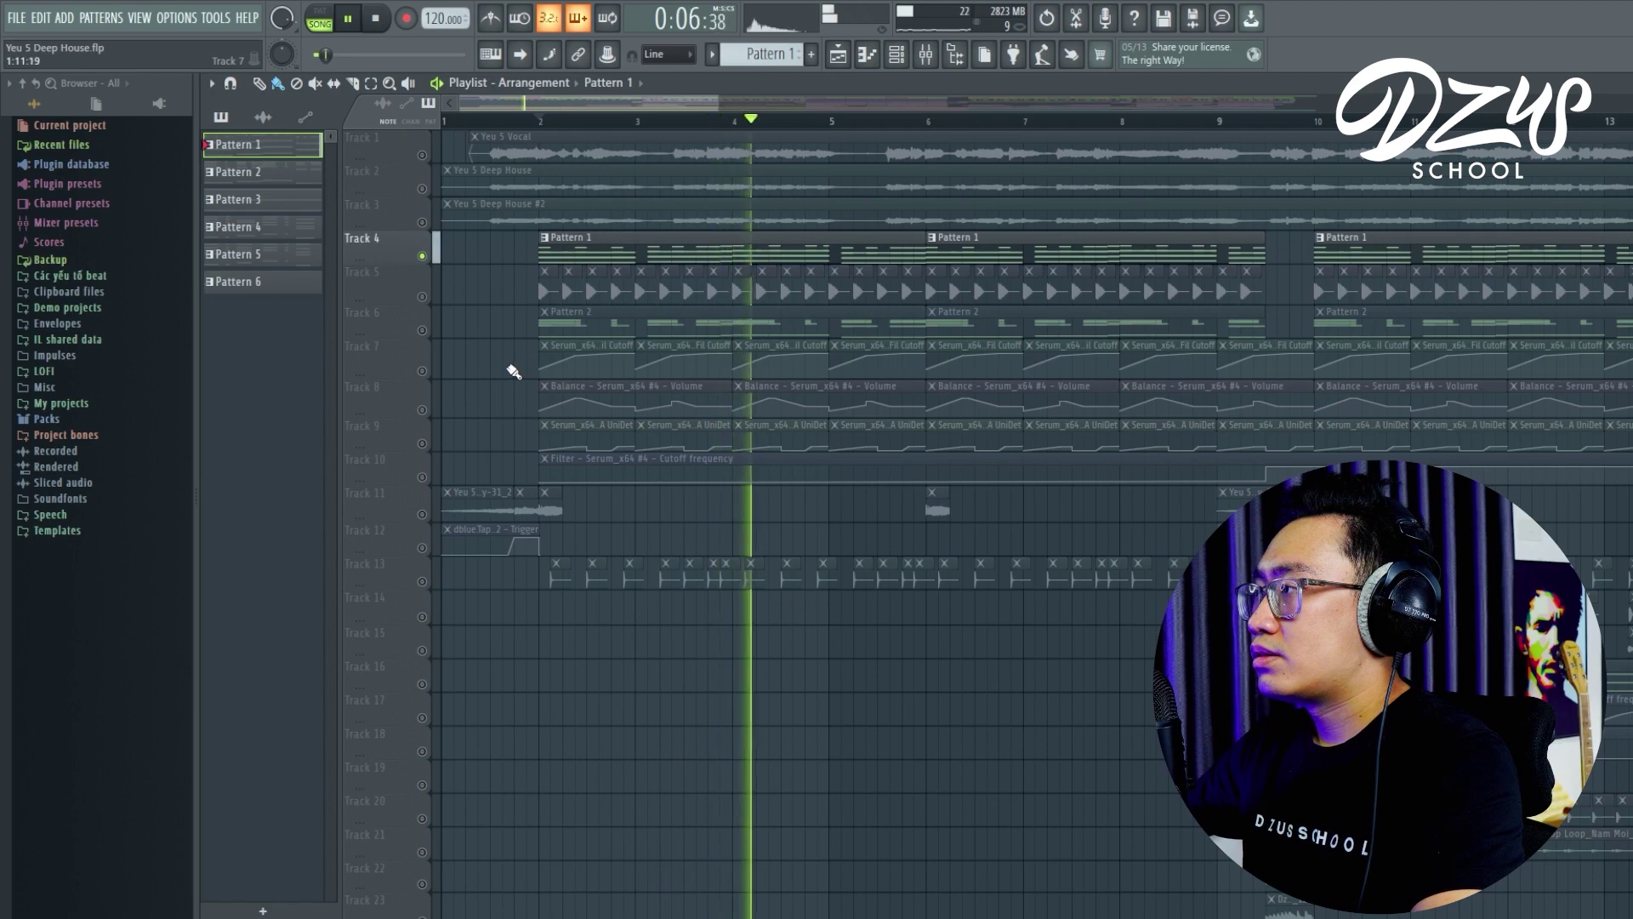
pyautogui.press('space')
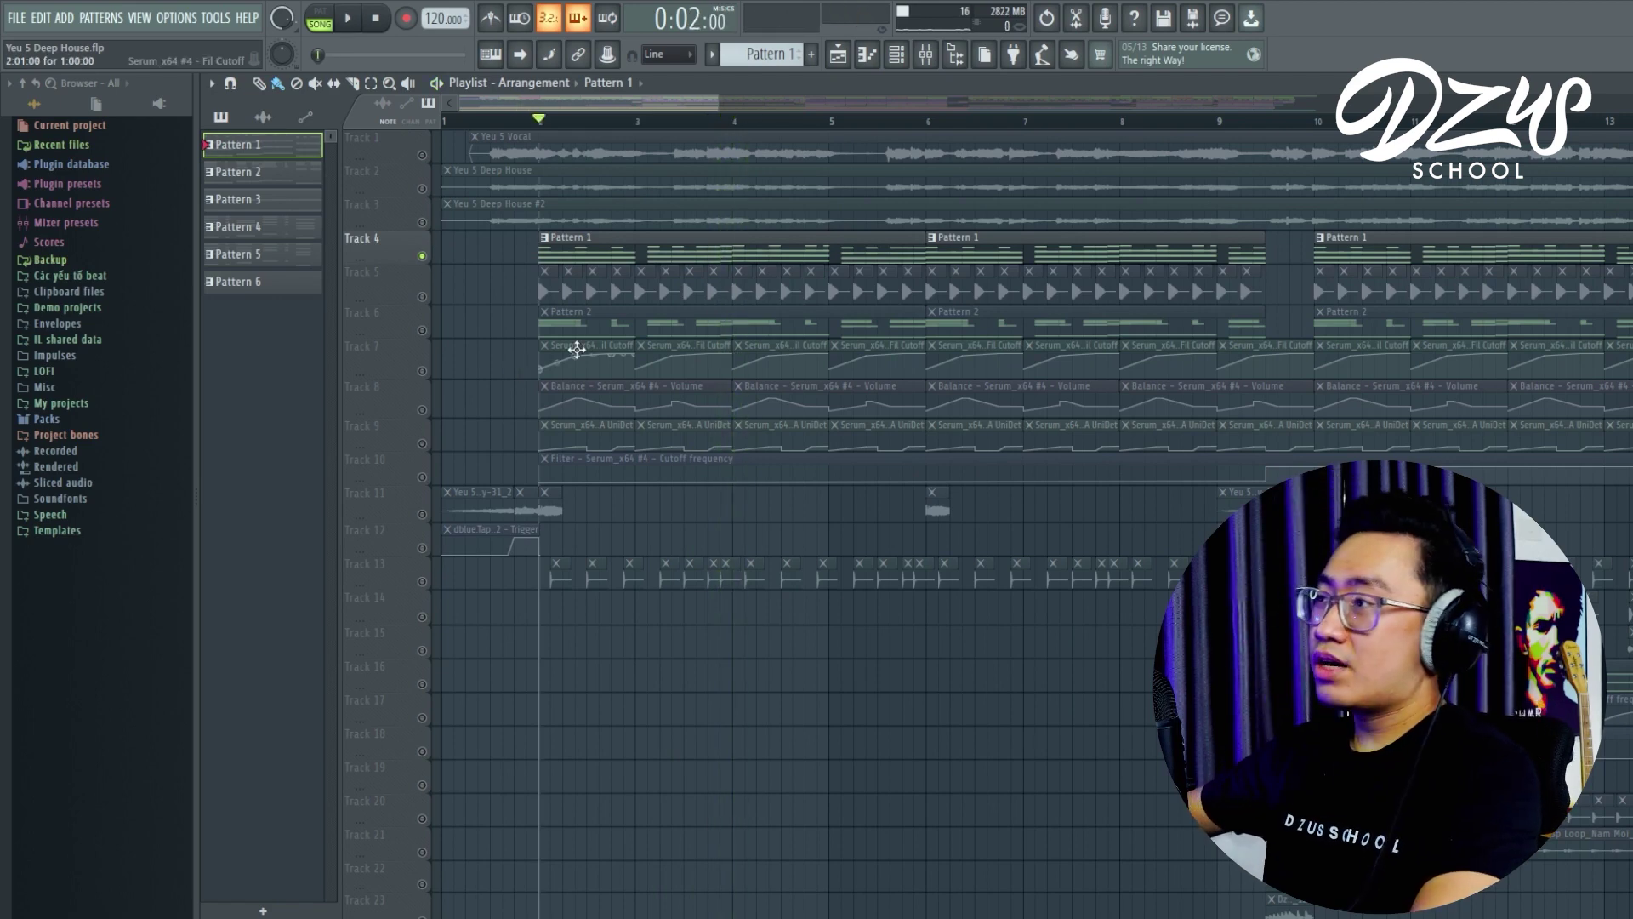
# - Unmute the kick on playlist Track 5 and play it together with the Track 4 chords
pyautogui.click(423, 298)
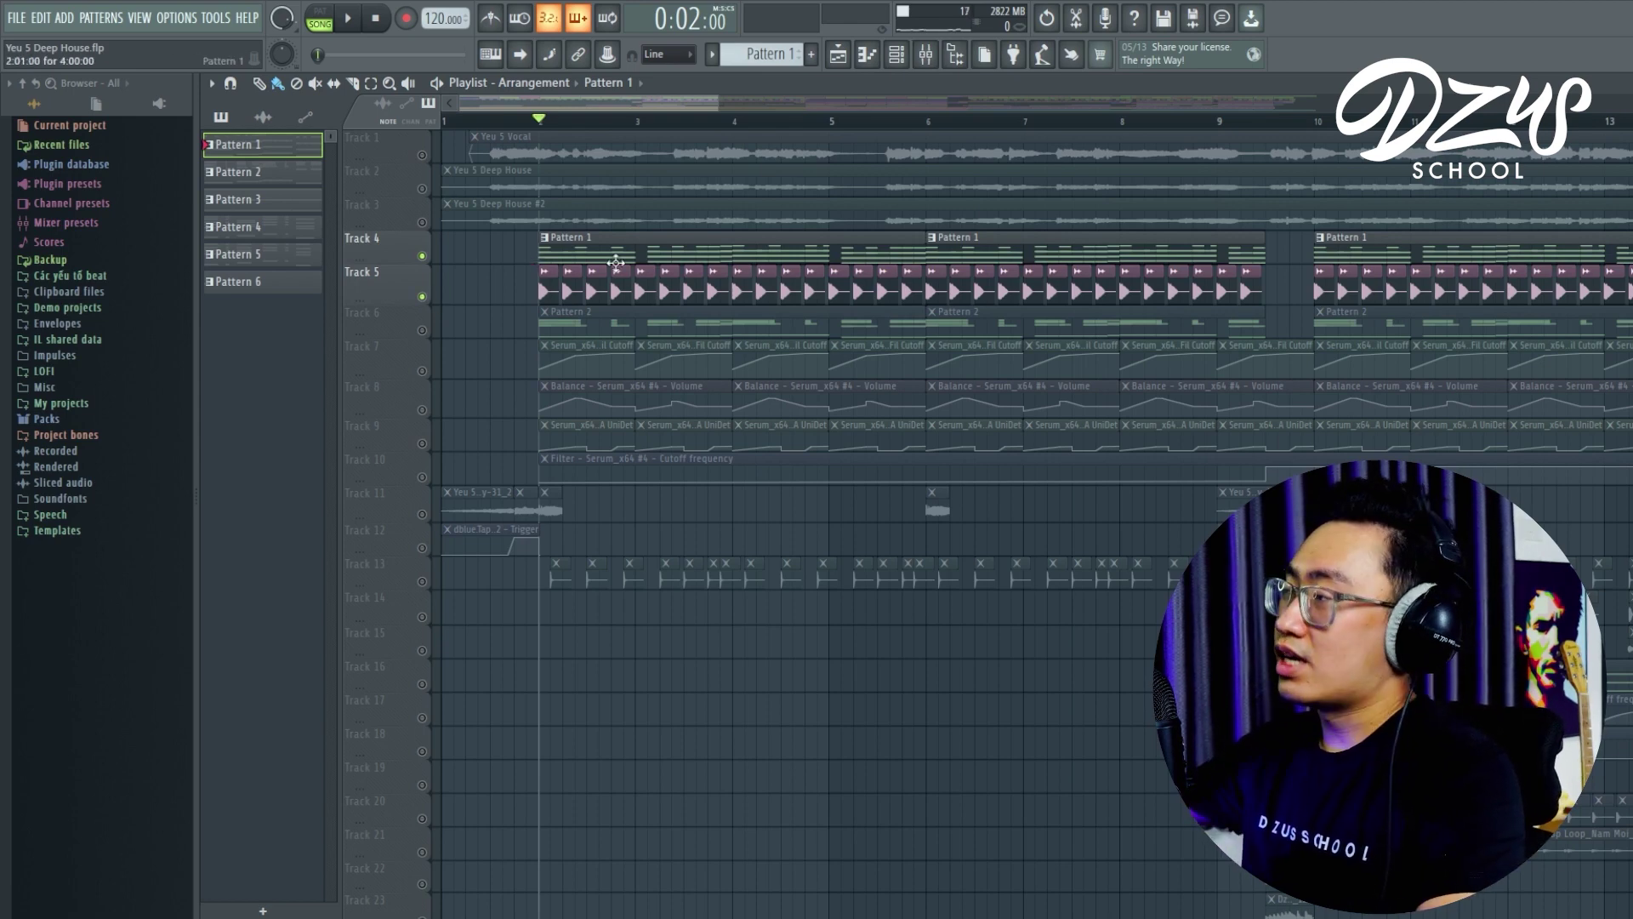
pyautogui.press('space')
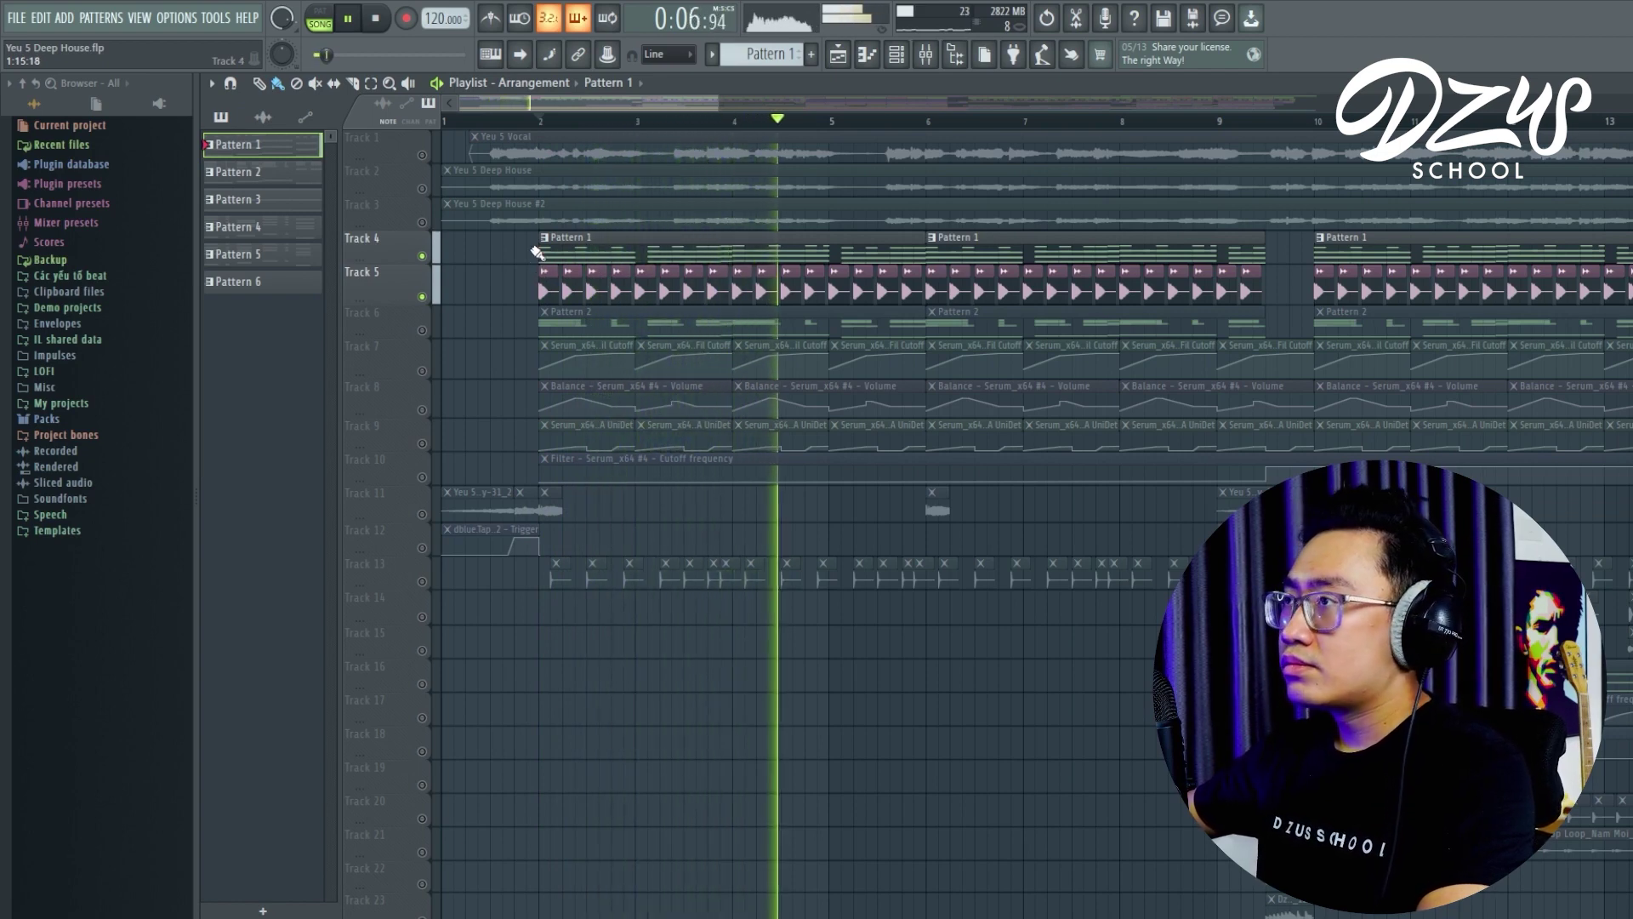
pyautogui.press('space')
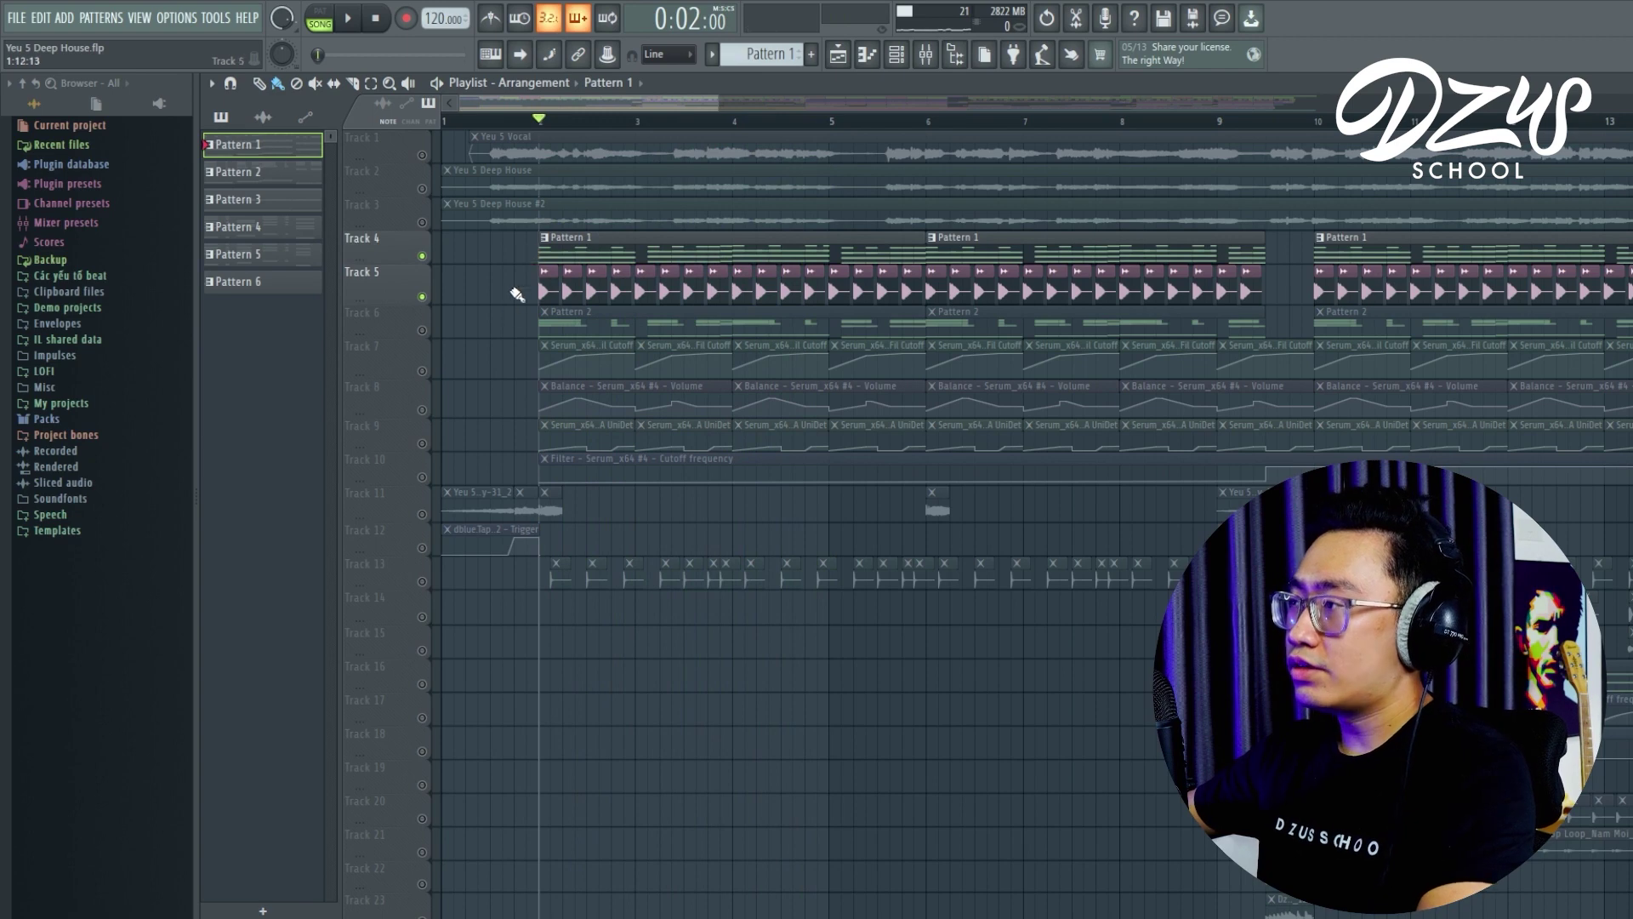
# - Unmute Pattern 2 on playlist Track 6 and play it with the chords and kick
pyautogui.click(422, 331)
pyautogui.scroll(2, 473, 381)
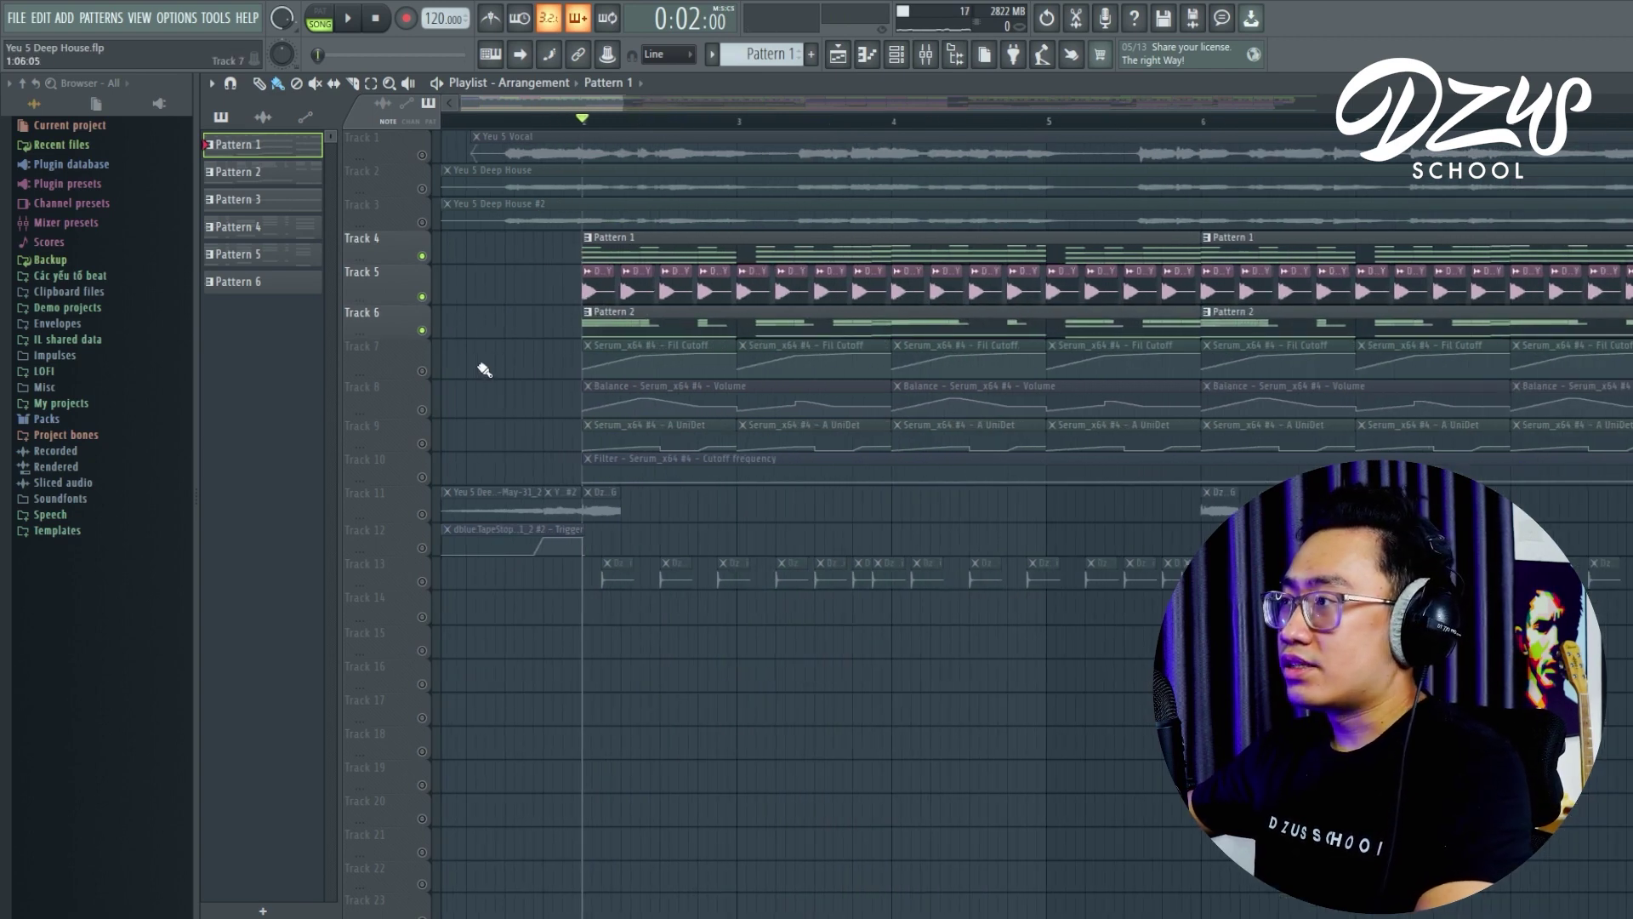
pyautogui.press('space')
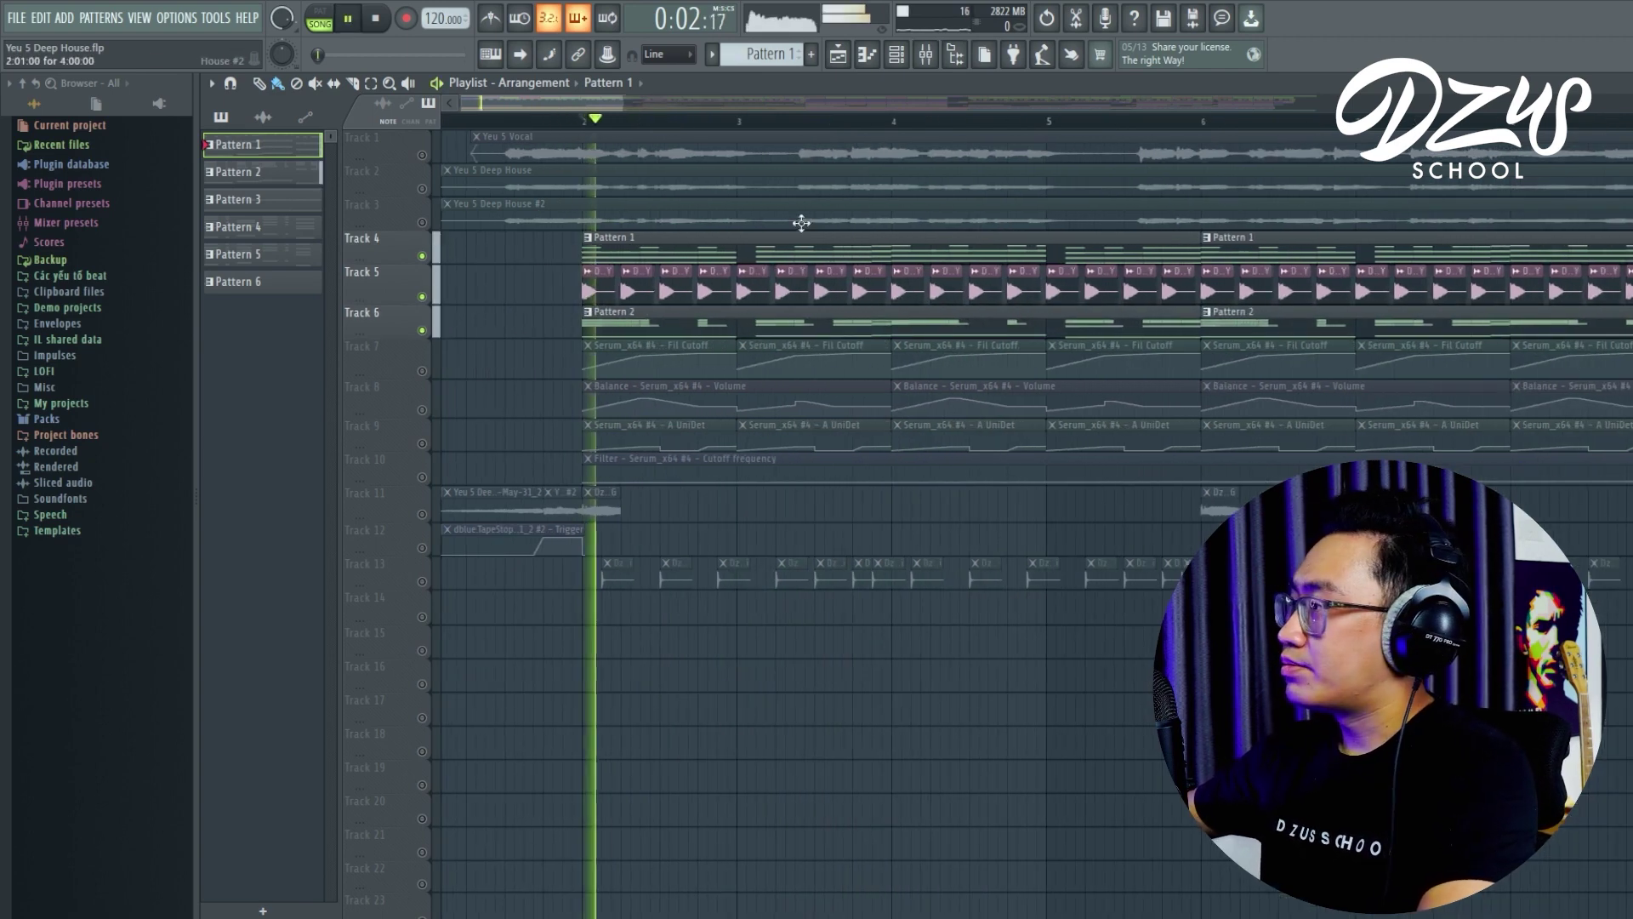
pyautogui.press('space')
# - Mute playlist Tracks 5 and 4, then open Pattern 2's Serum_x64 #3 notes in the piano roll with the channel rack displayed
pyautogui.click(422, 297)
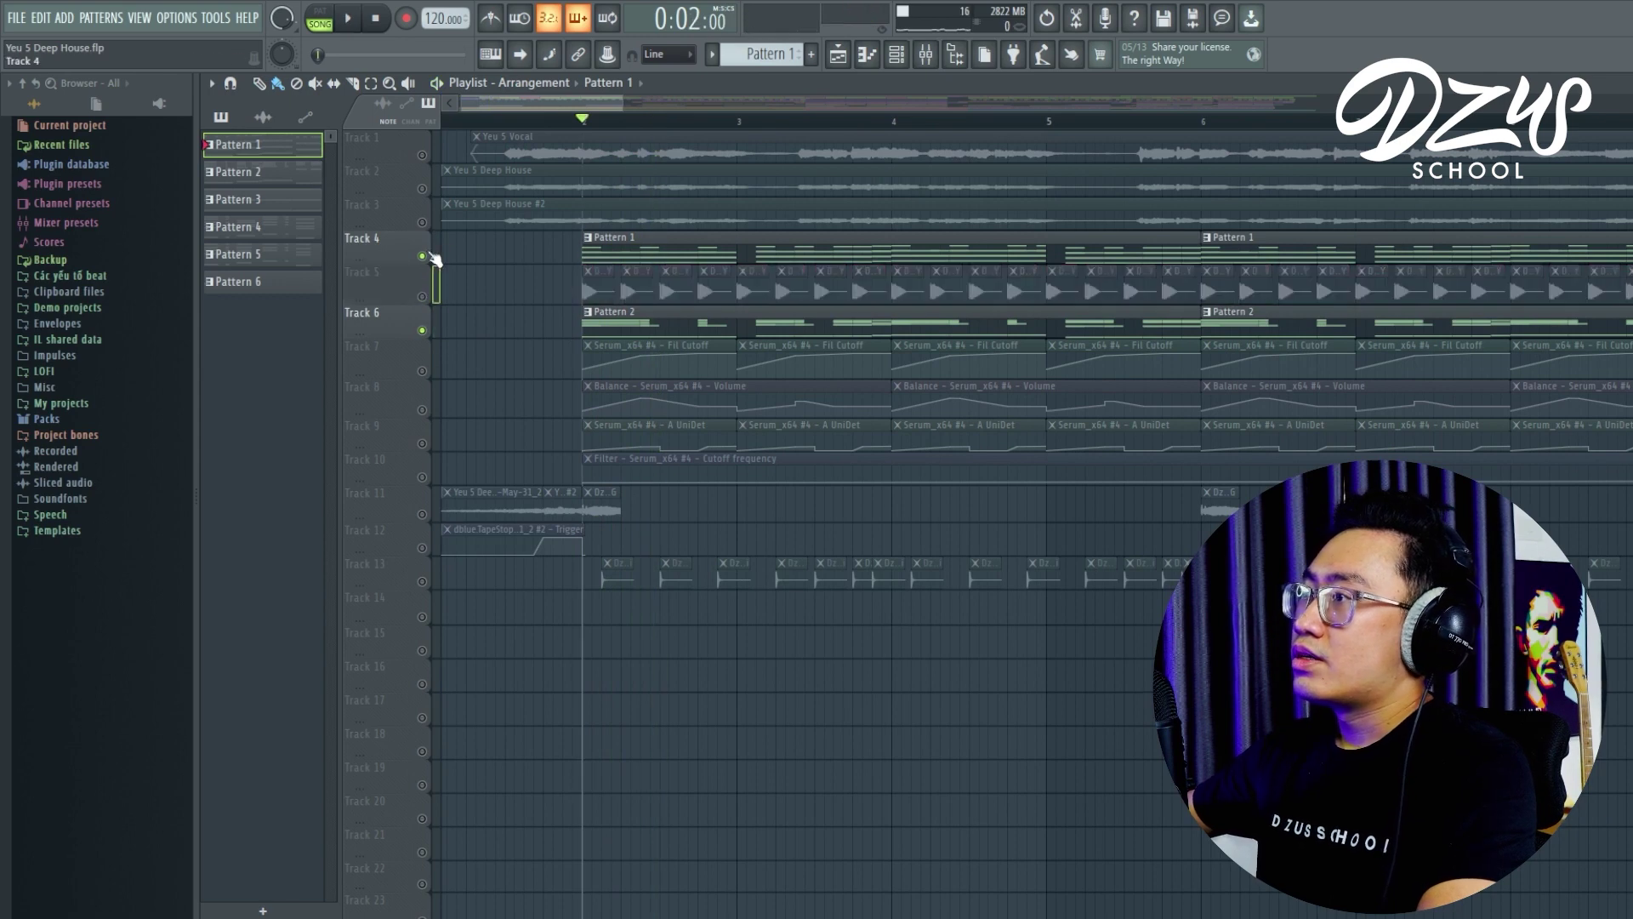
pyautogui.click(422, 256)
pyautogui.click(896, 53)
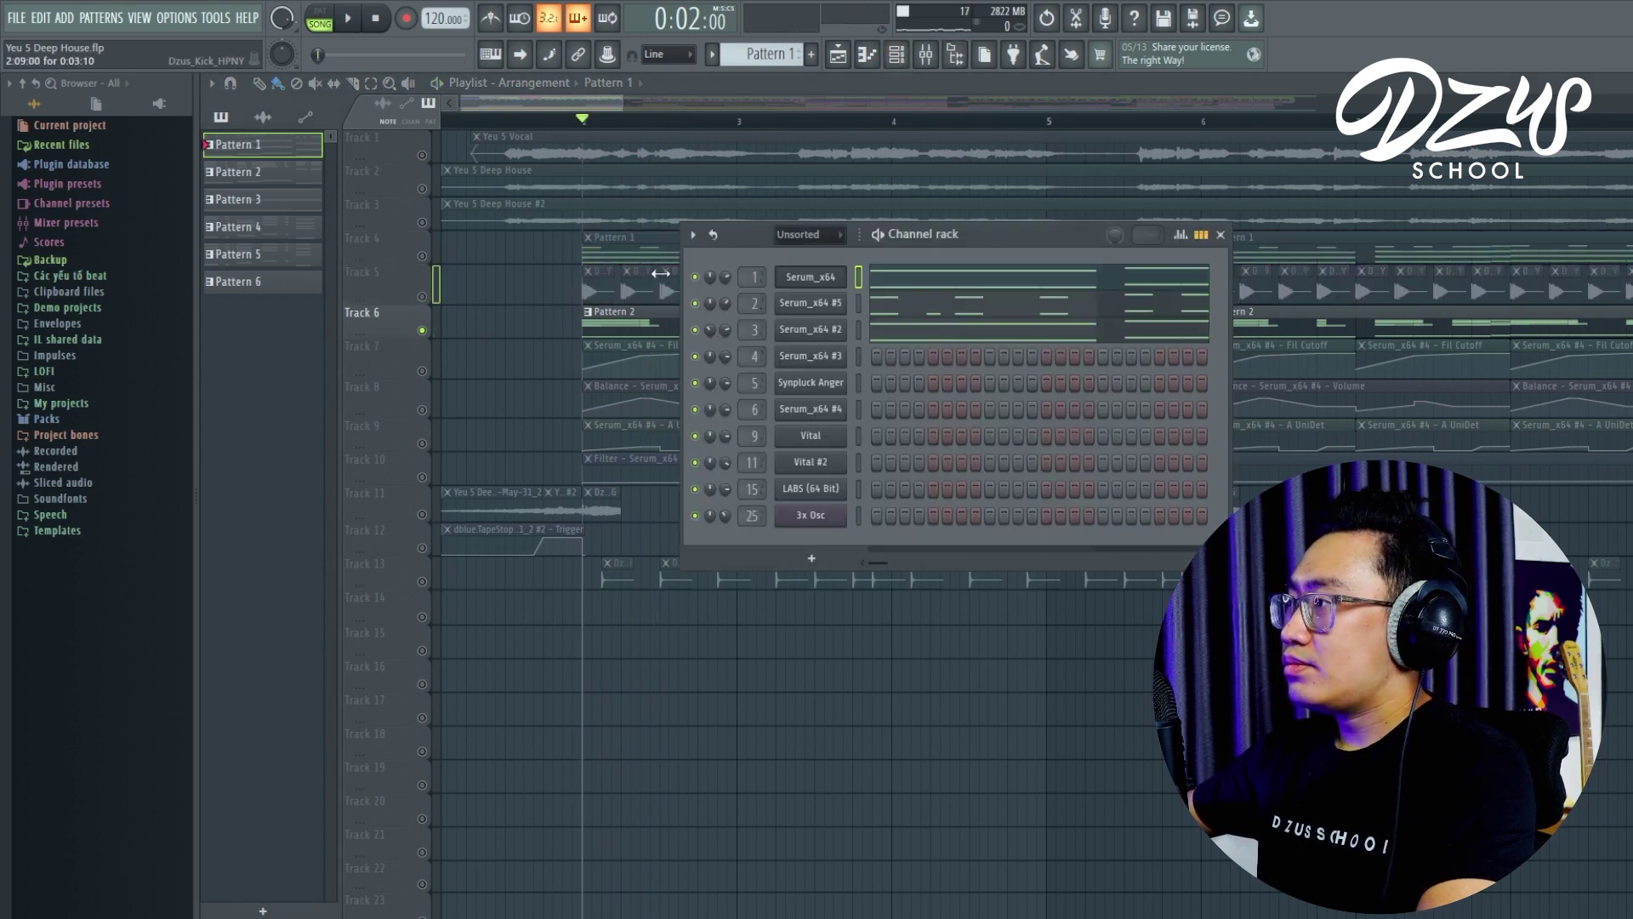
pyautogui.doubleClick(640, 310)
pyautogui.press('F6')
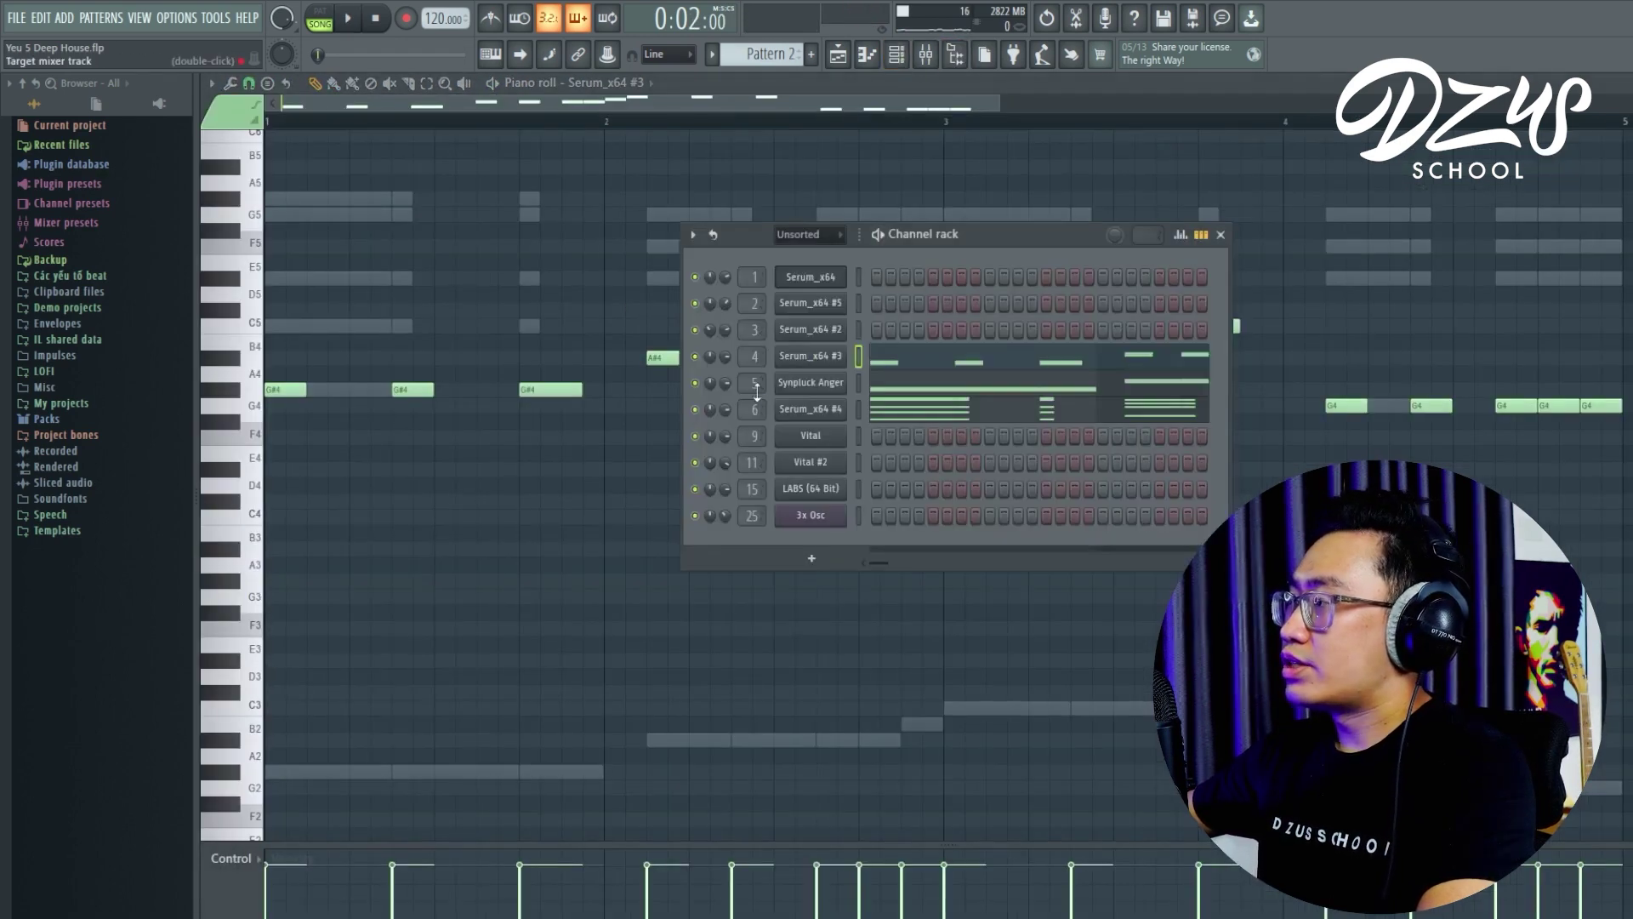
# - Open the Serum_x64 #3 channel's synth window to examine the Dzus_Bass Sub 02 Sin preset
pyautogui.rightClick(698, 359)
pyautogui.click(723, 371)
pyautogui.doubleClick(812, 358)
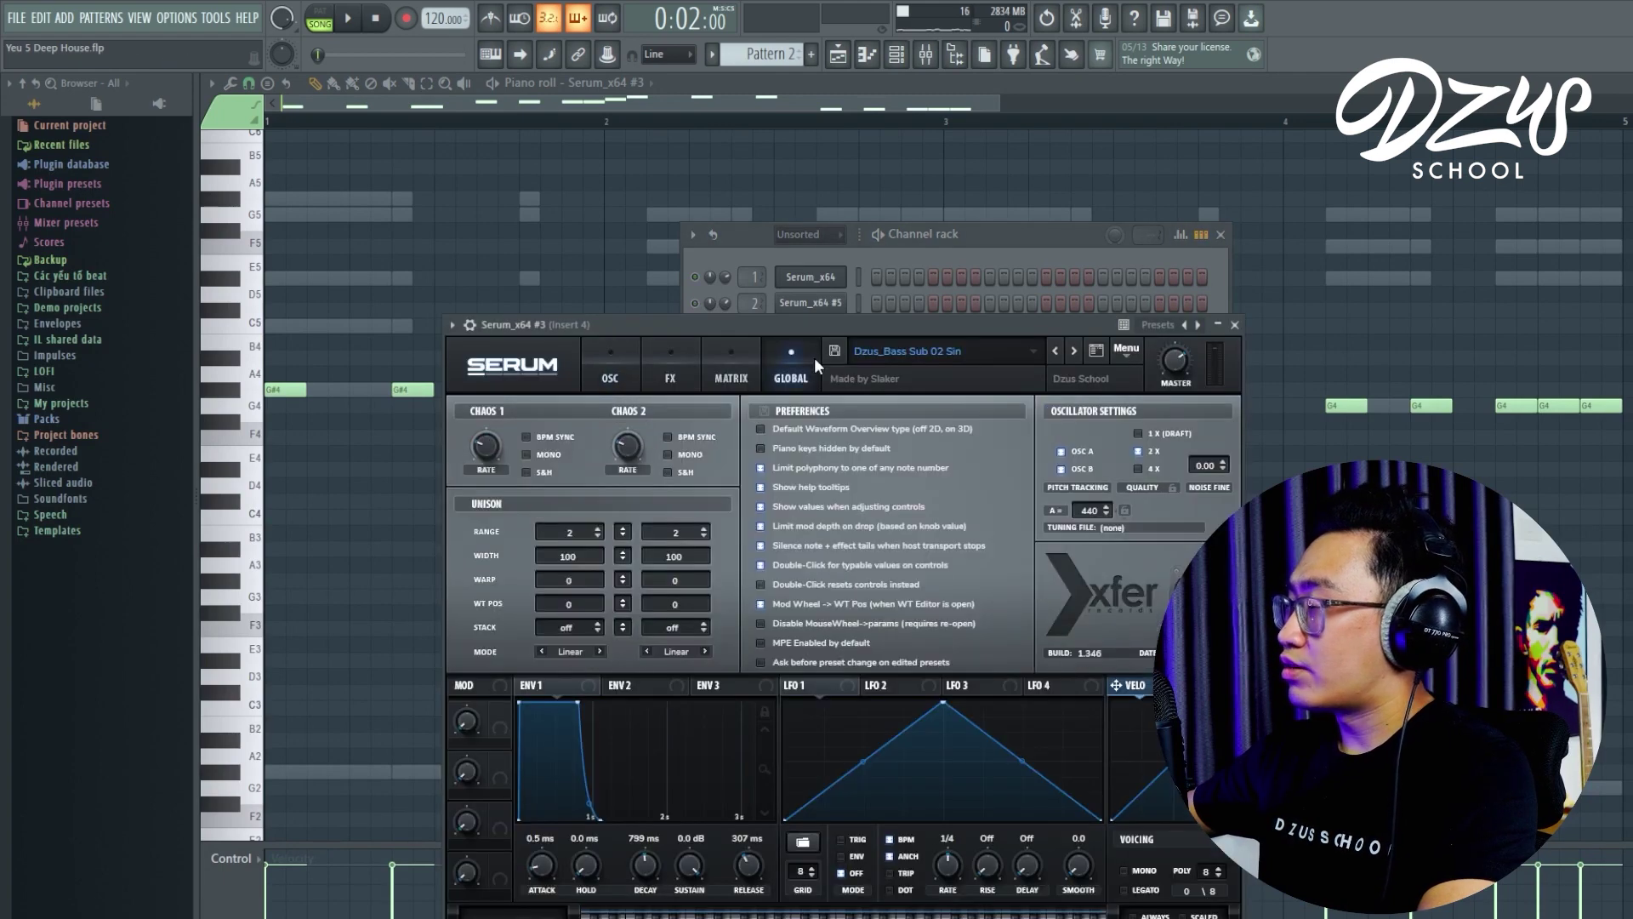
# - Examine the oscillator page of the Serum_x64 #3 sub bass and close the synth window
pyautogui.click(609, 366)
pyautogui.moveTo(965, 326); pyautogui.dragTo(802, 289)
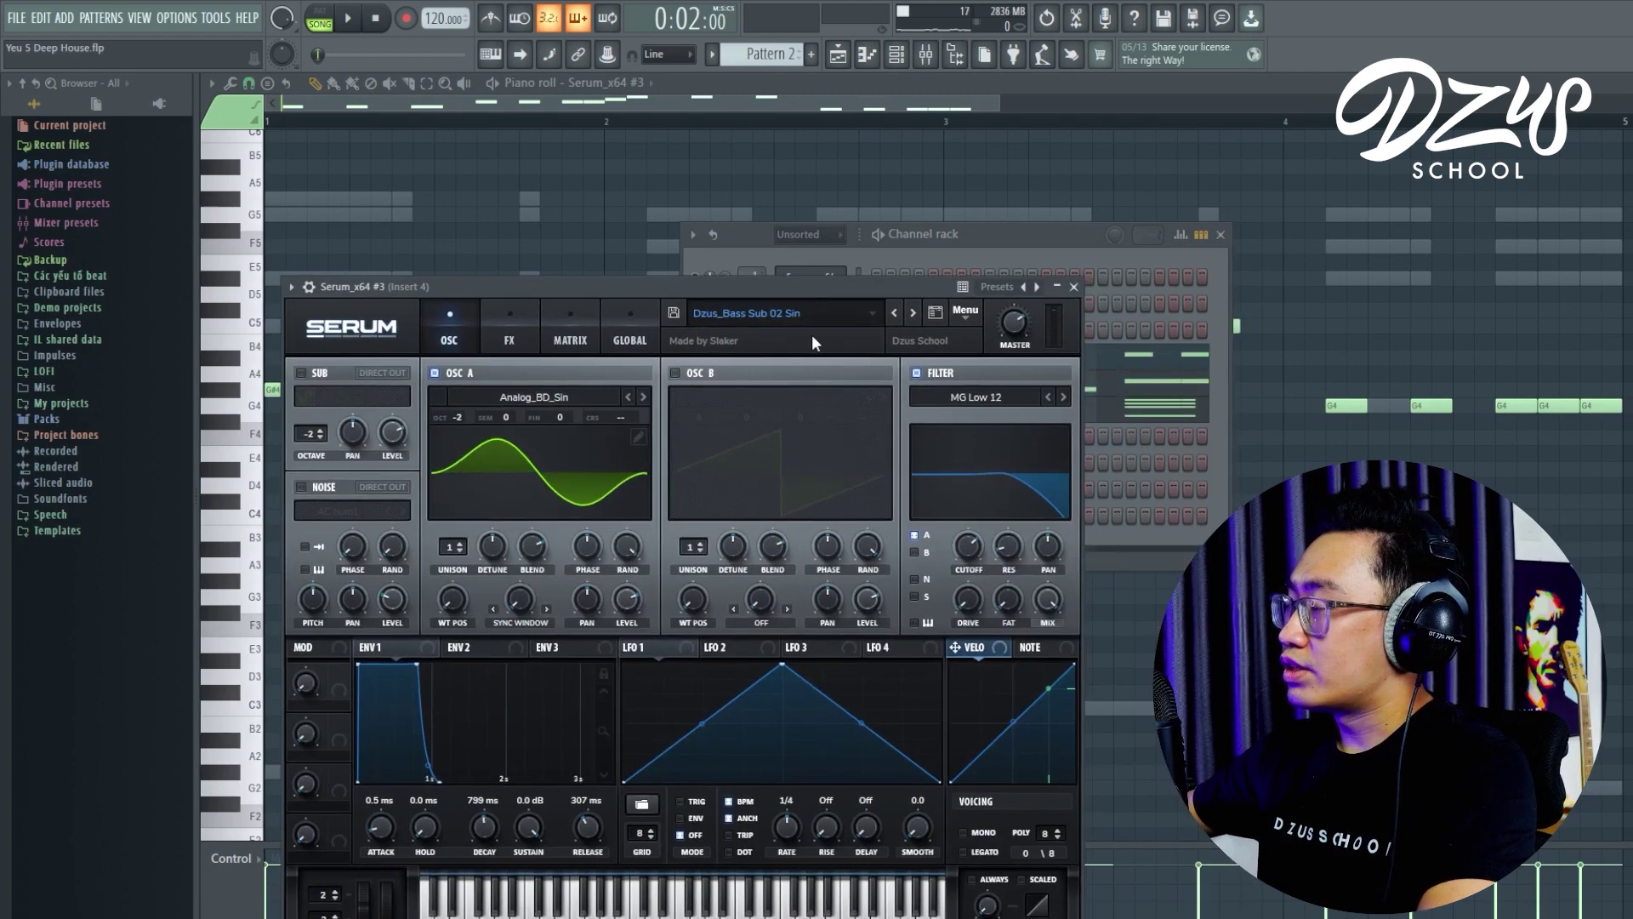
pyautogui.click(1075, 288)
# - Open the Fruity Parametric EQ 2 and Gross Beat effects on mixer Insert 4, examining them and the insert's stereo separation
pyautogui.click(896, 55)
pyautogui.click(926, 54)
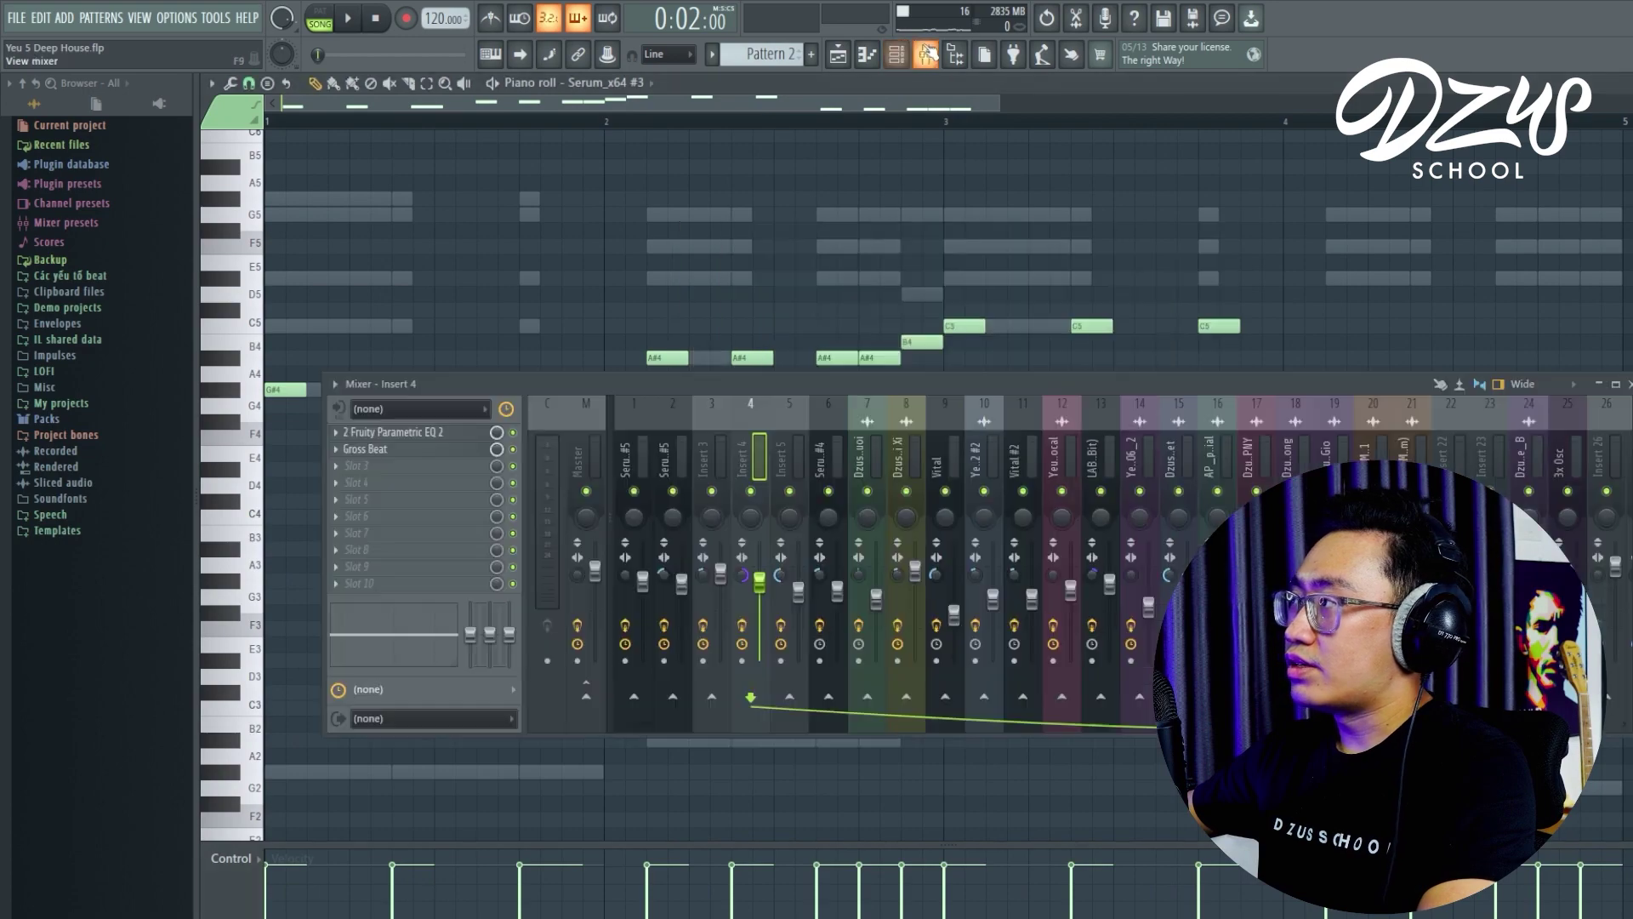
pyautogui.click(452, 435)
pyautogui.moveTo(466, 177); pyautogui.dragTo(1253, 178)
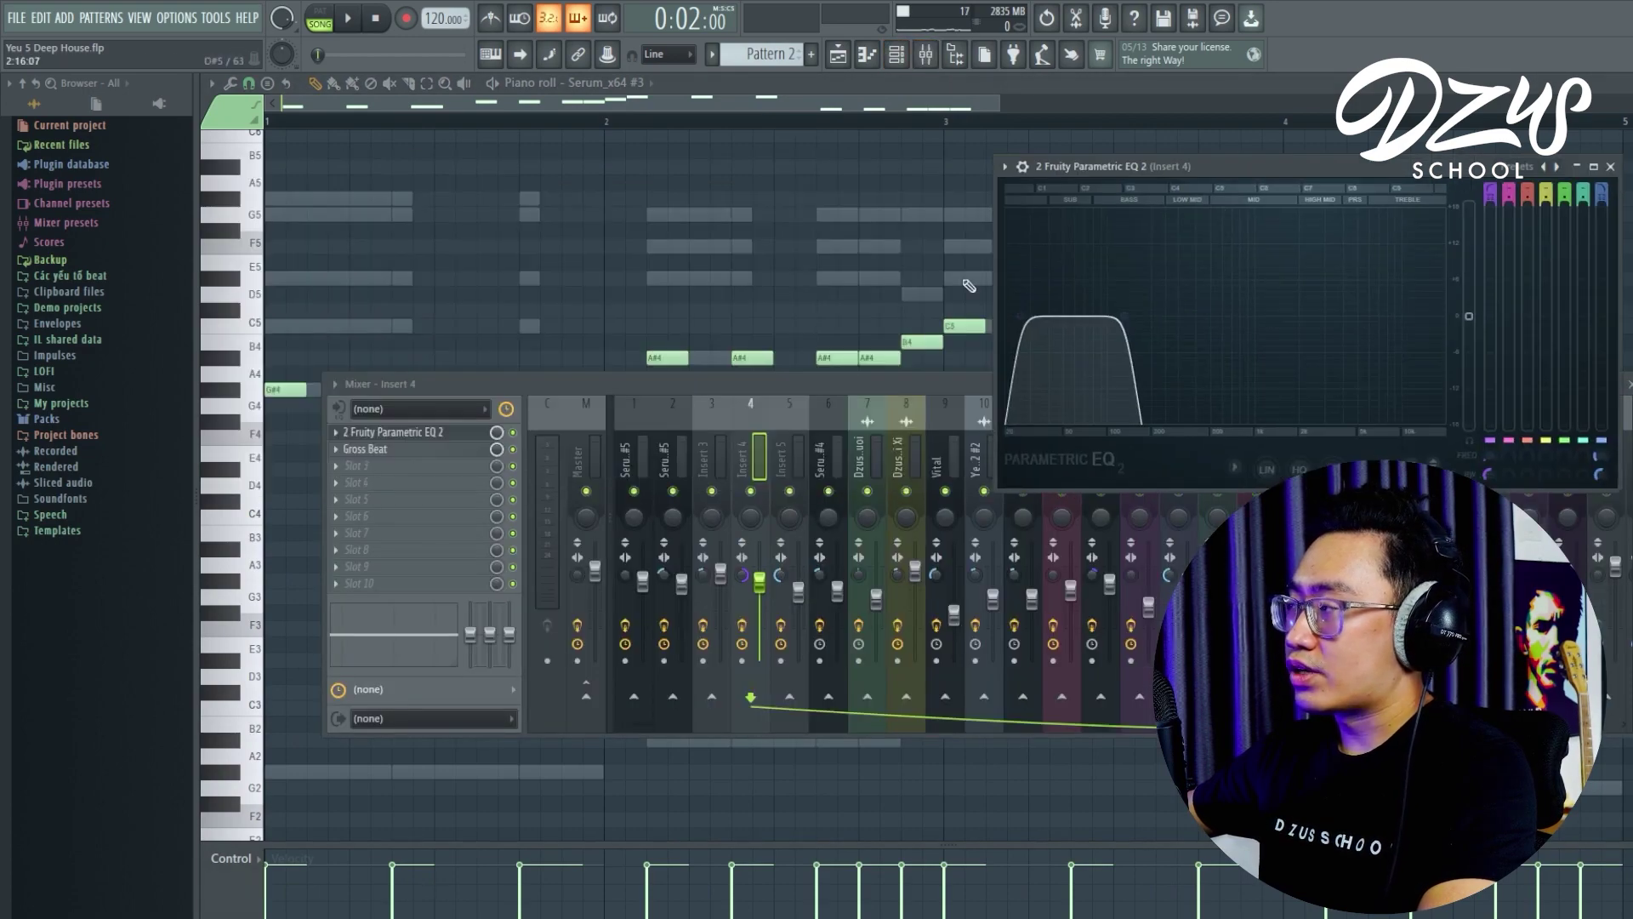
pyautogui.click(387, 450)
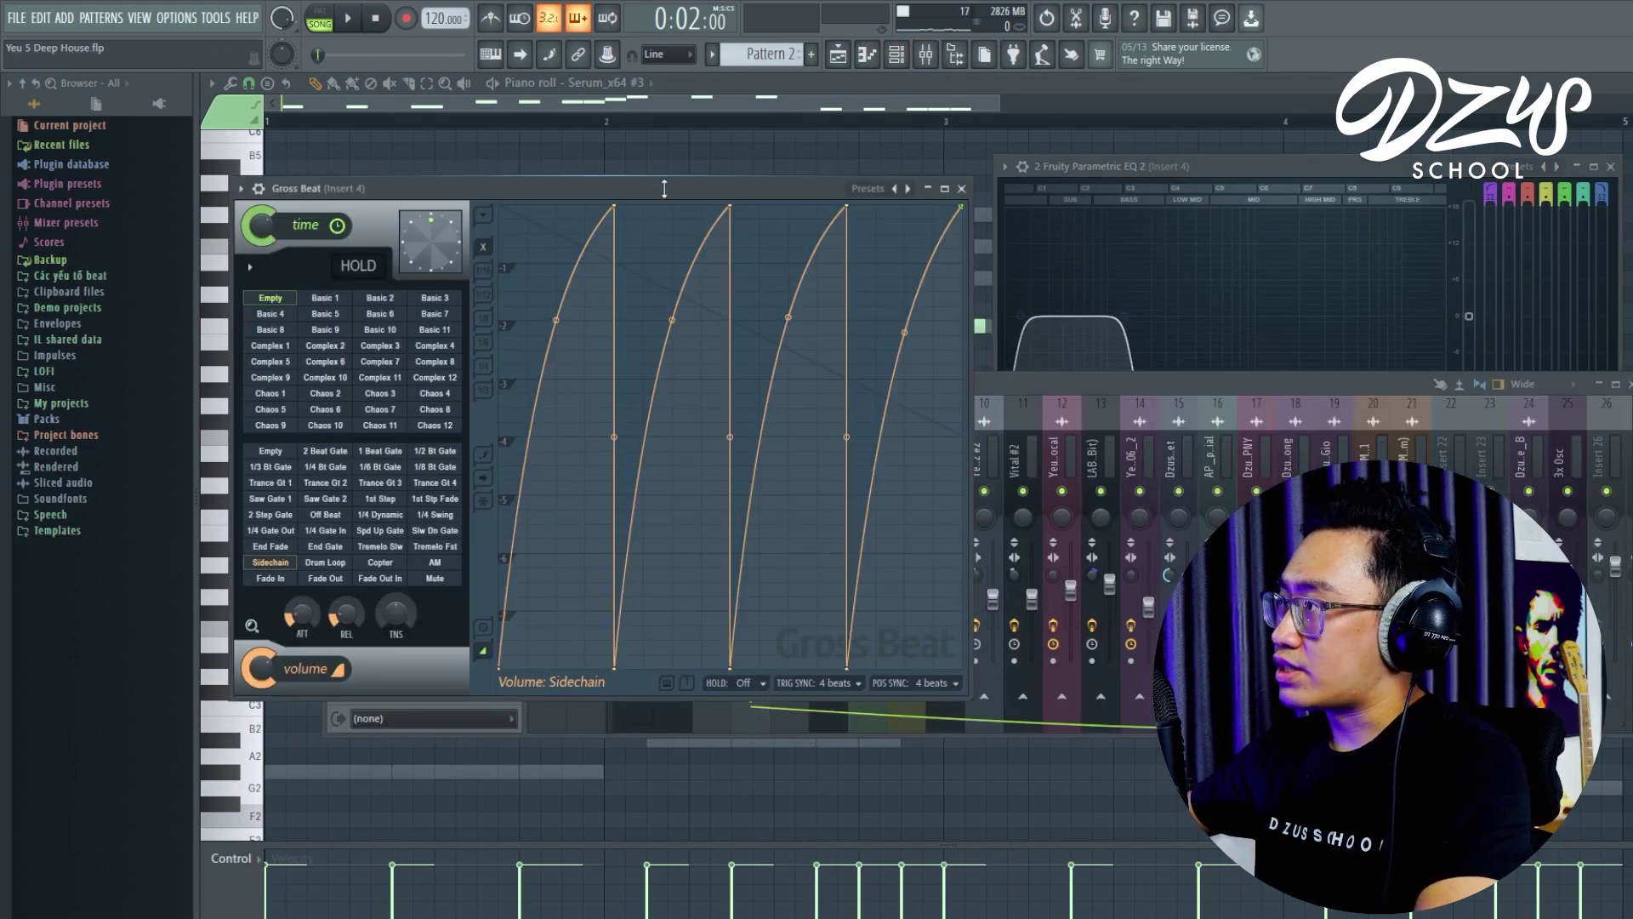
pyautogui.moveTo(664, 188); pyautogui.dragTo(1629, 208)
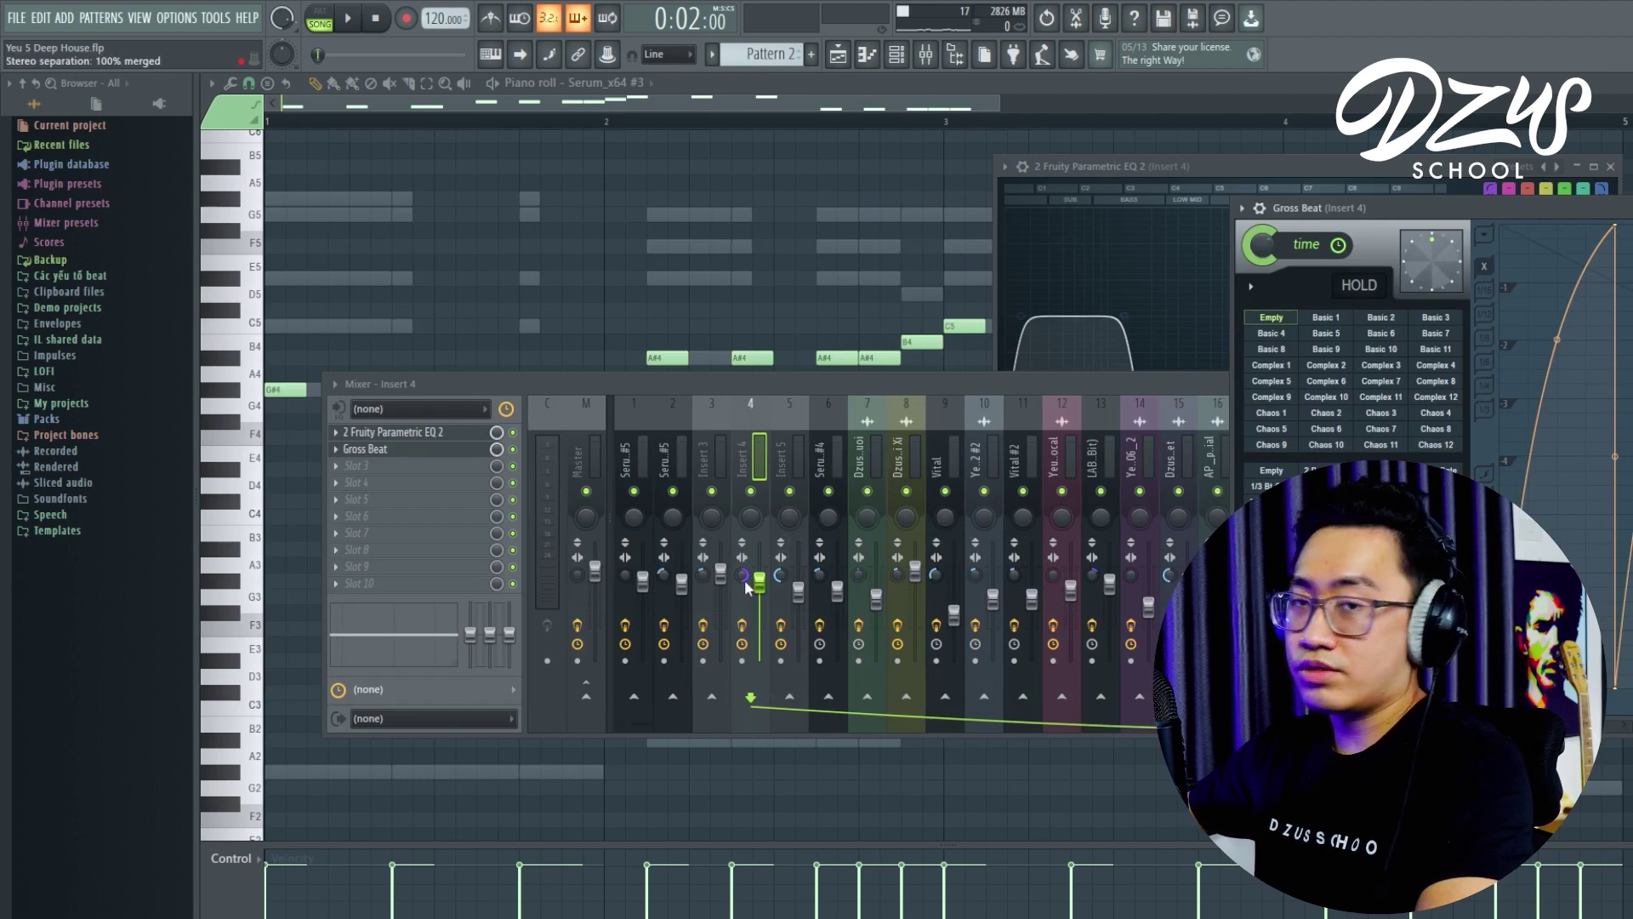
pyautogui.click(743, 580)
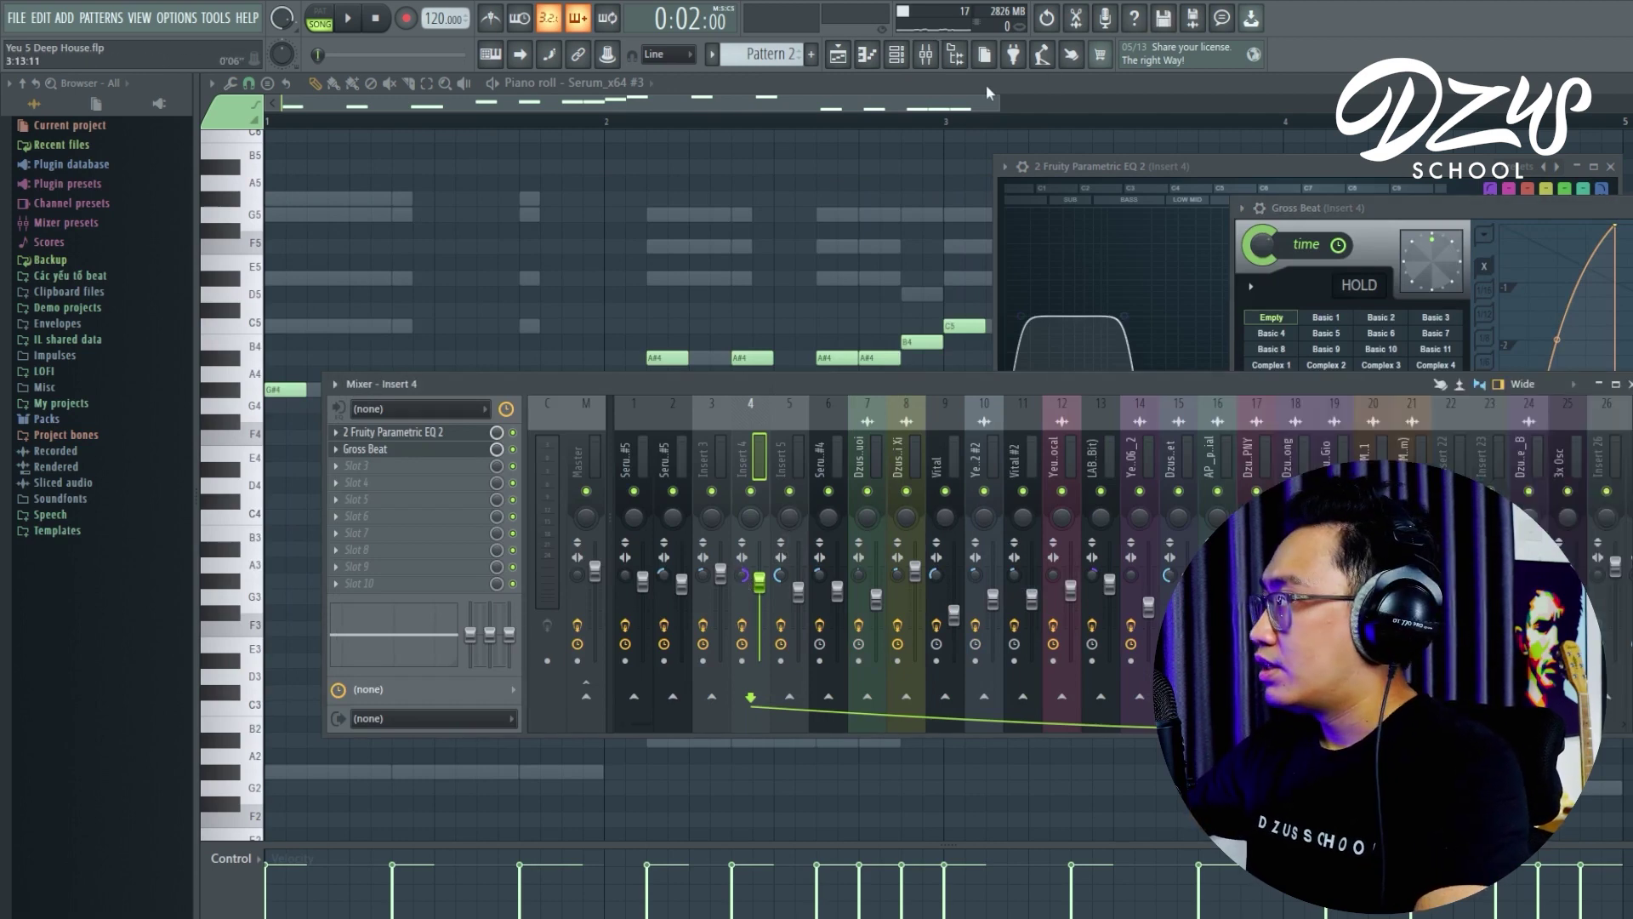
# - Solo the Serum_x64 #4 channel in the channel rack and play it
pyautogui.click(897, 54)
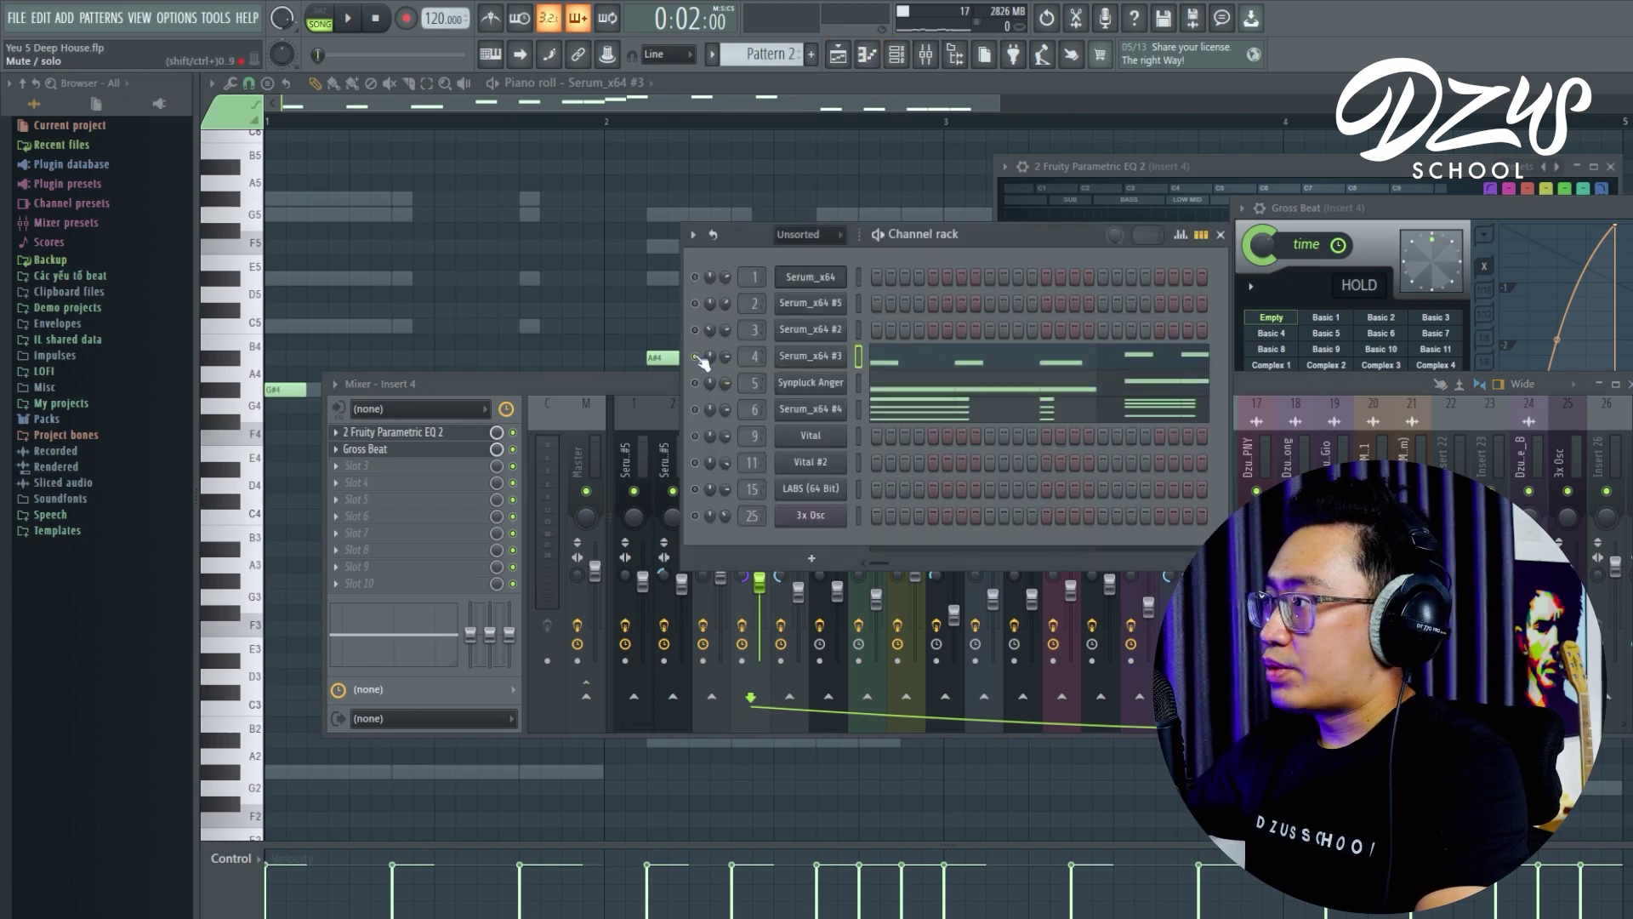
pyautogui.press('space')
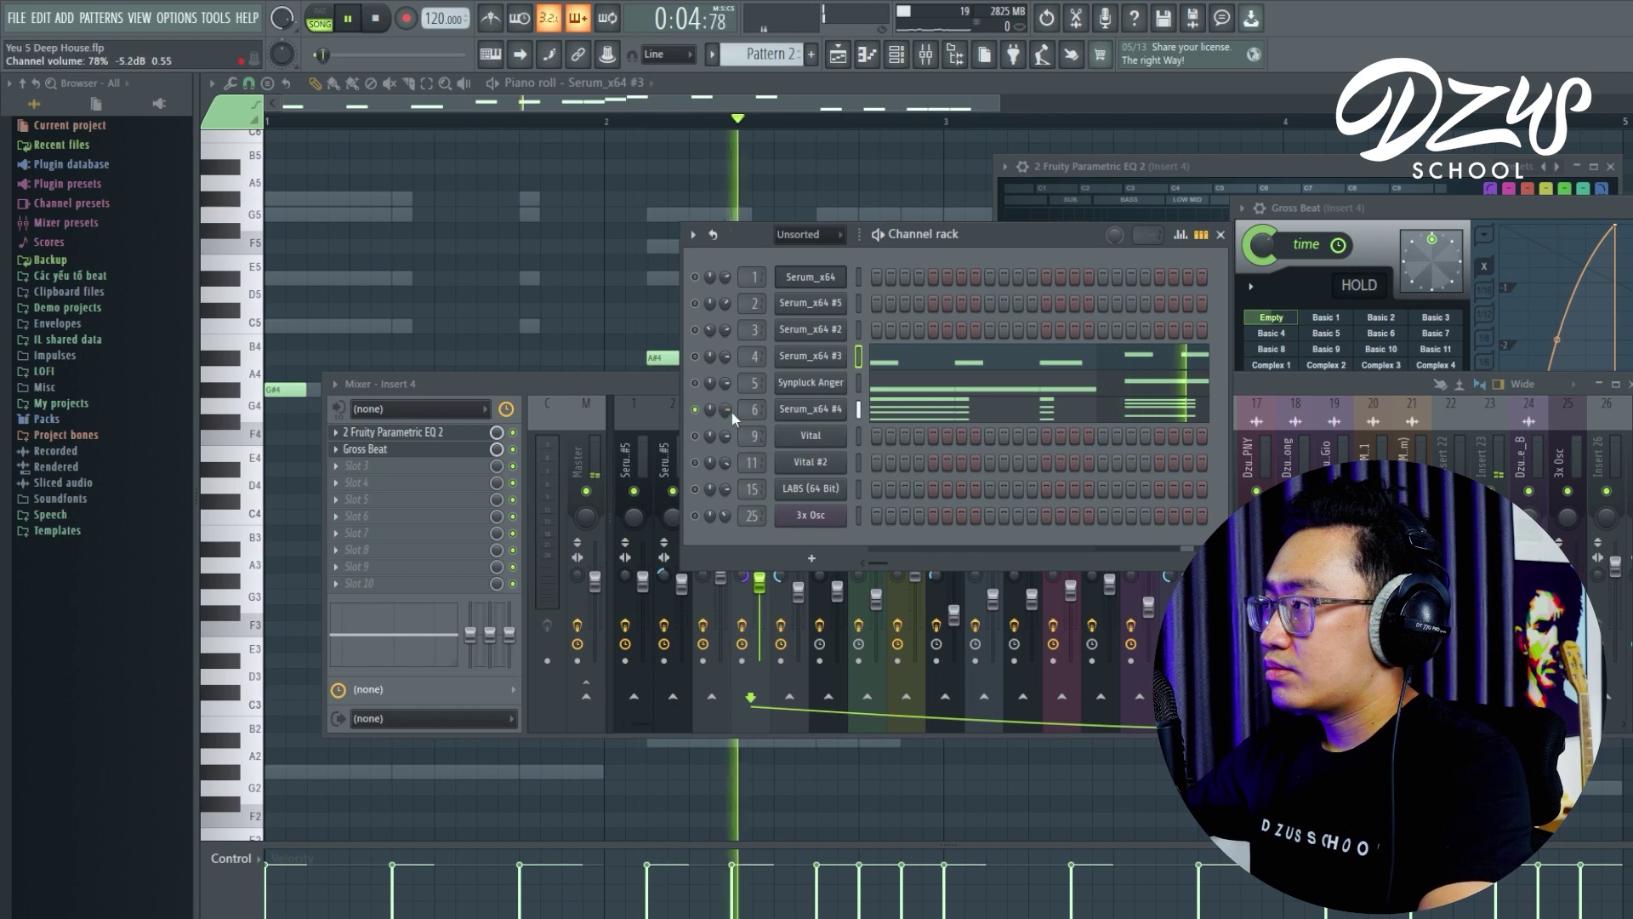
pyautogui.click(667, 397)
pyautogui.press('space')
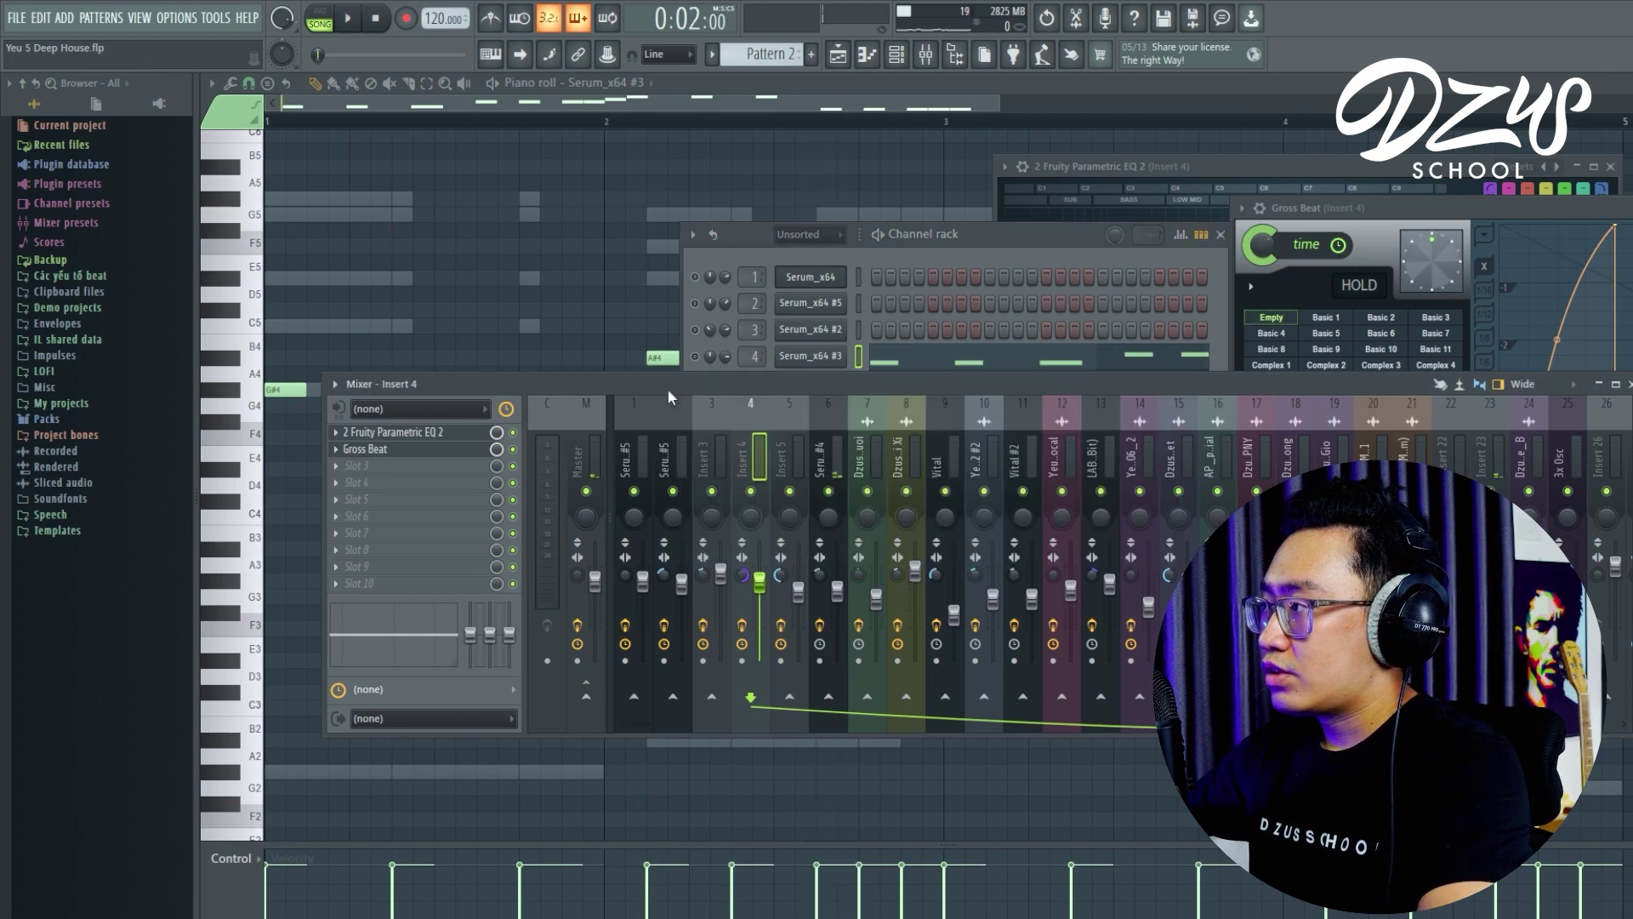
# - Raise the Serum_x64 #4 mixer track's level and play the sound again, checking its channel in the channel rack
pyautogui.click(844, 600)
pyautogui.press('space')
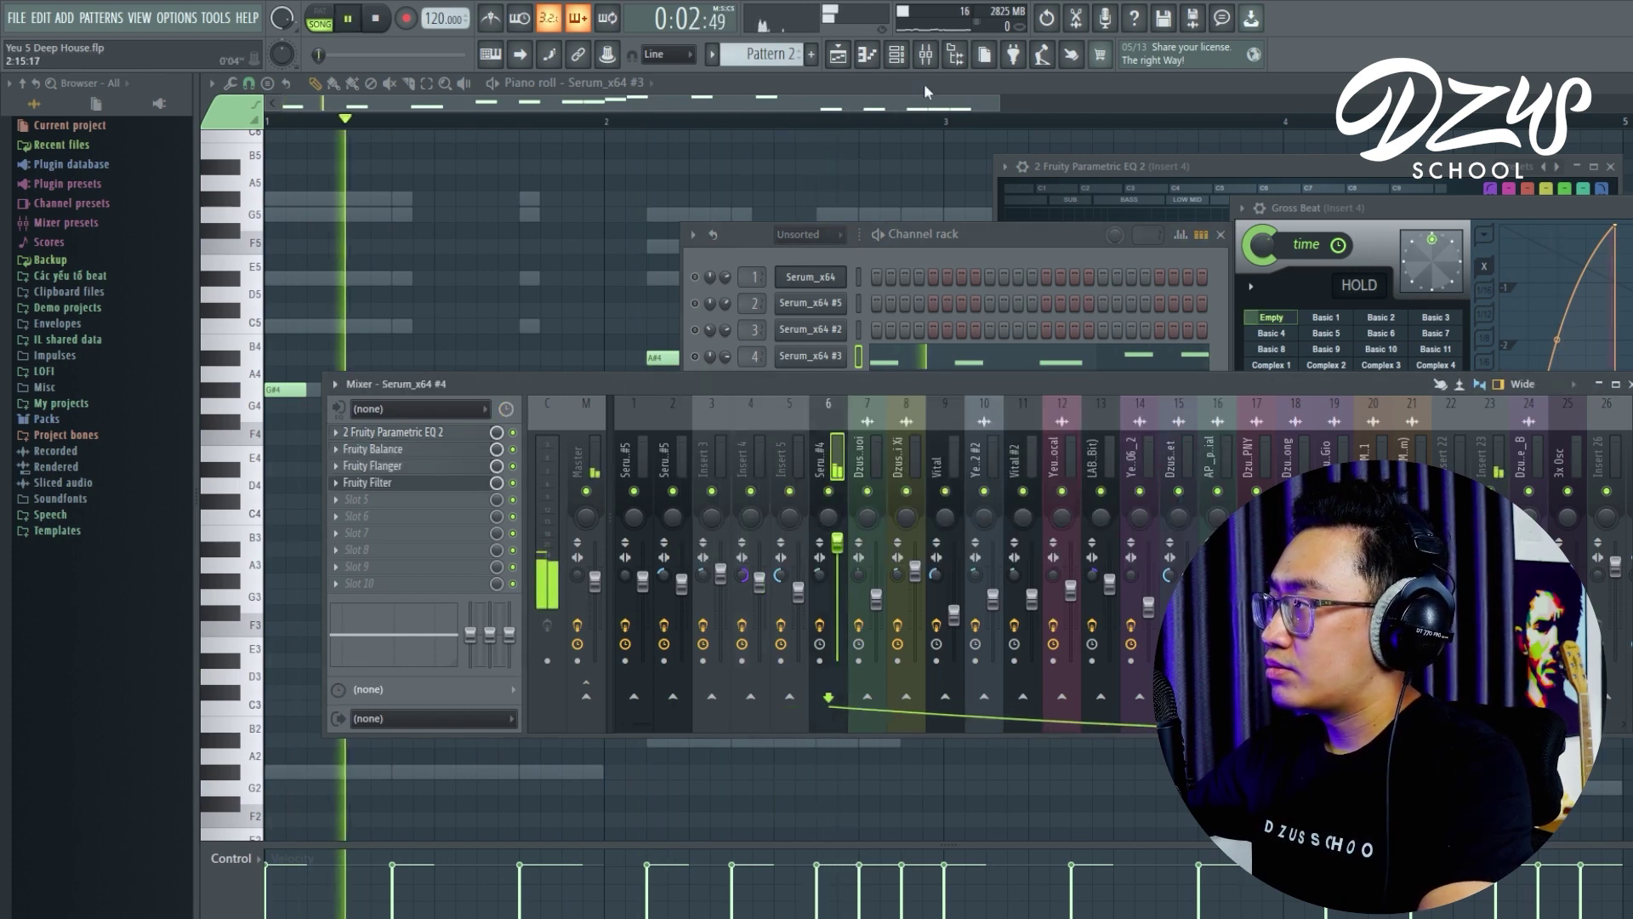
pyautogui.click(897, 56)
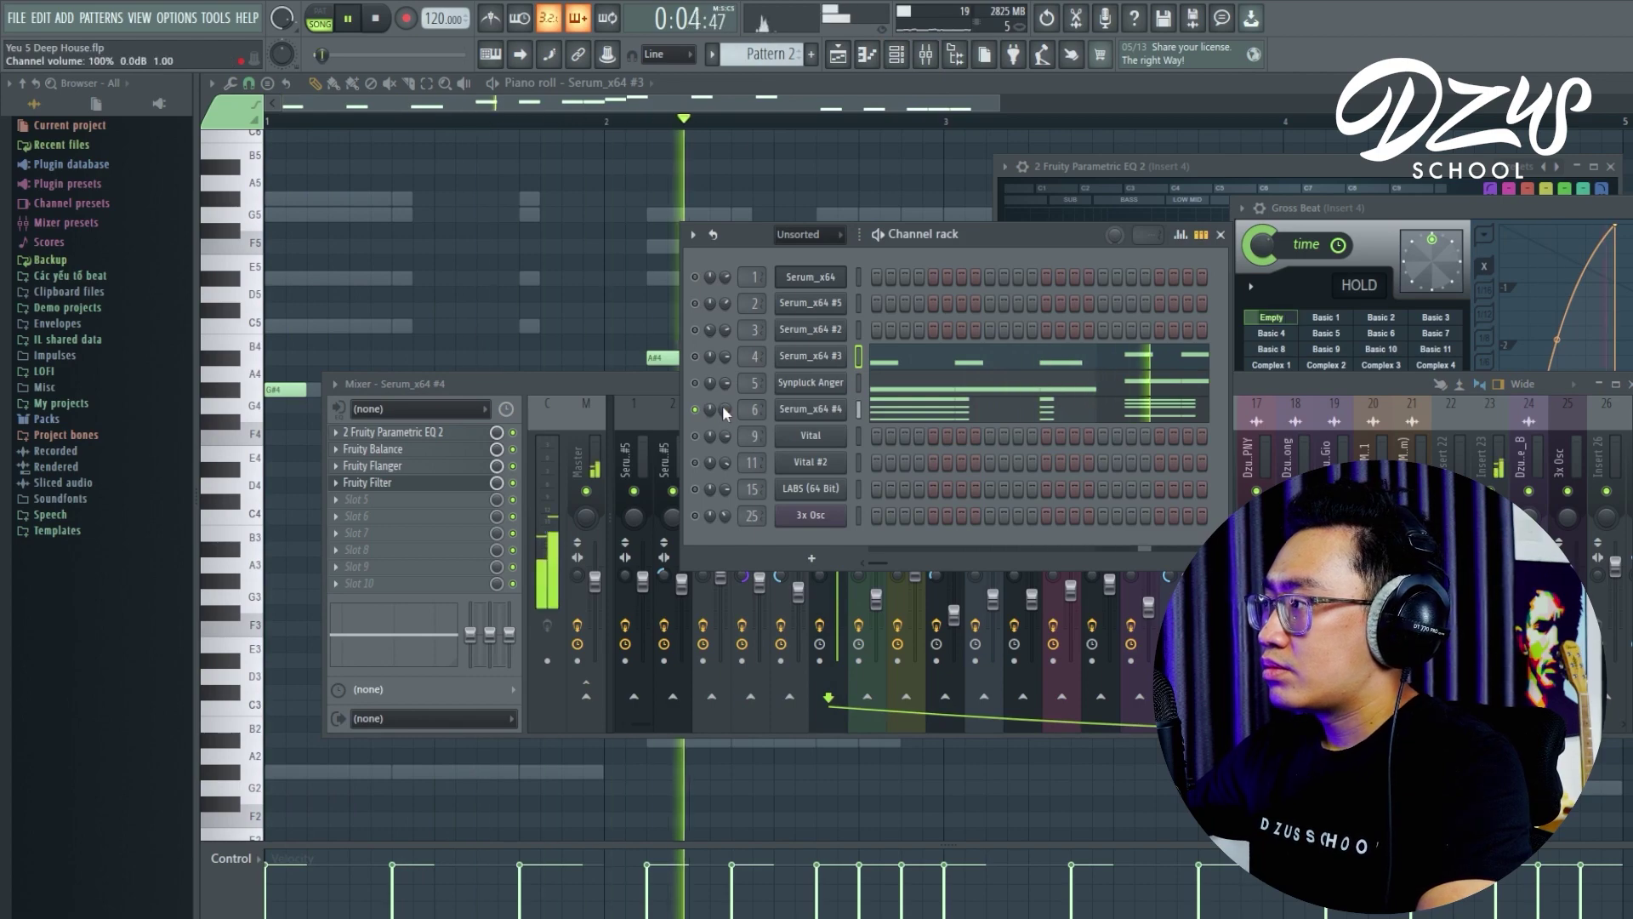
pyautogui.click(634, 384)
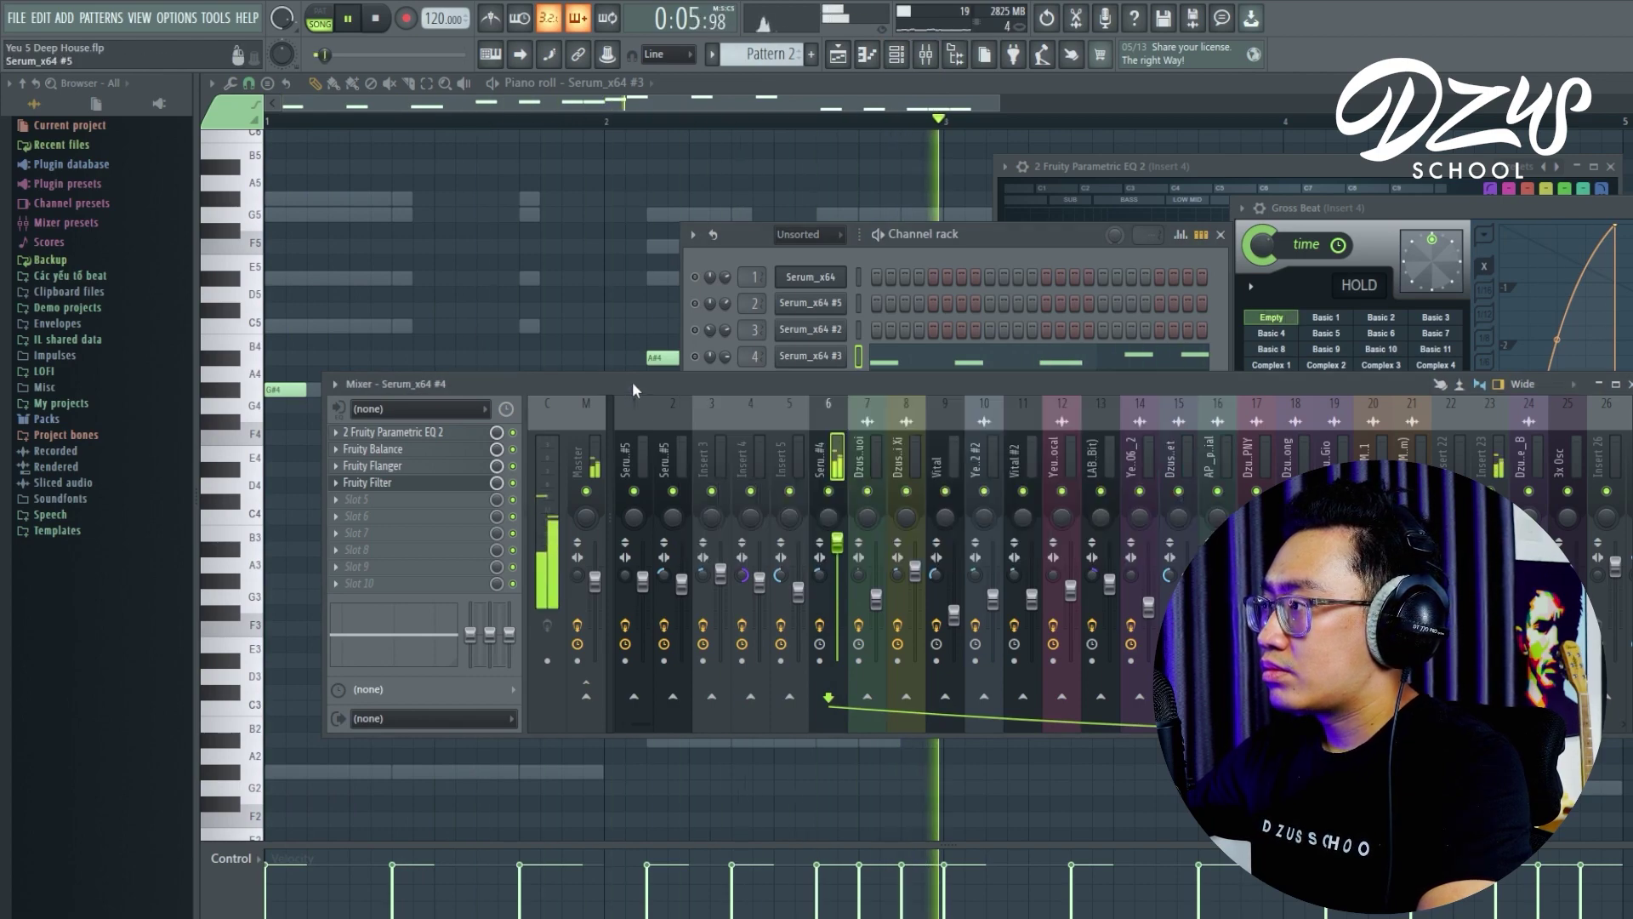
pyautogui.click(845, 368)
pyautogui.press('space')
# - Open the Serum_x64 #4 synth to examine its Basic Mg oscillator and MG Low 12 filter, and close the window
pyautogui.click(811, 412)
pyautogui.moveTo(951, 308); pyautogui.dragTo(957, 217)
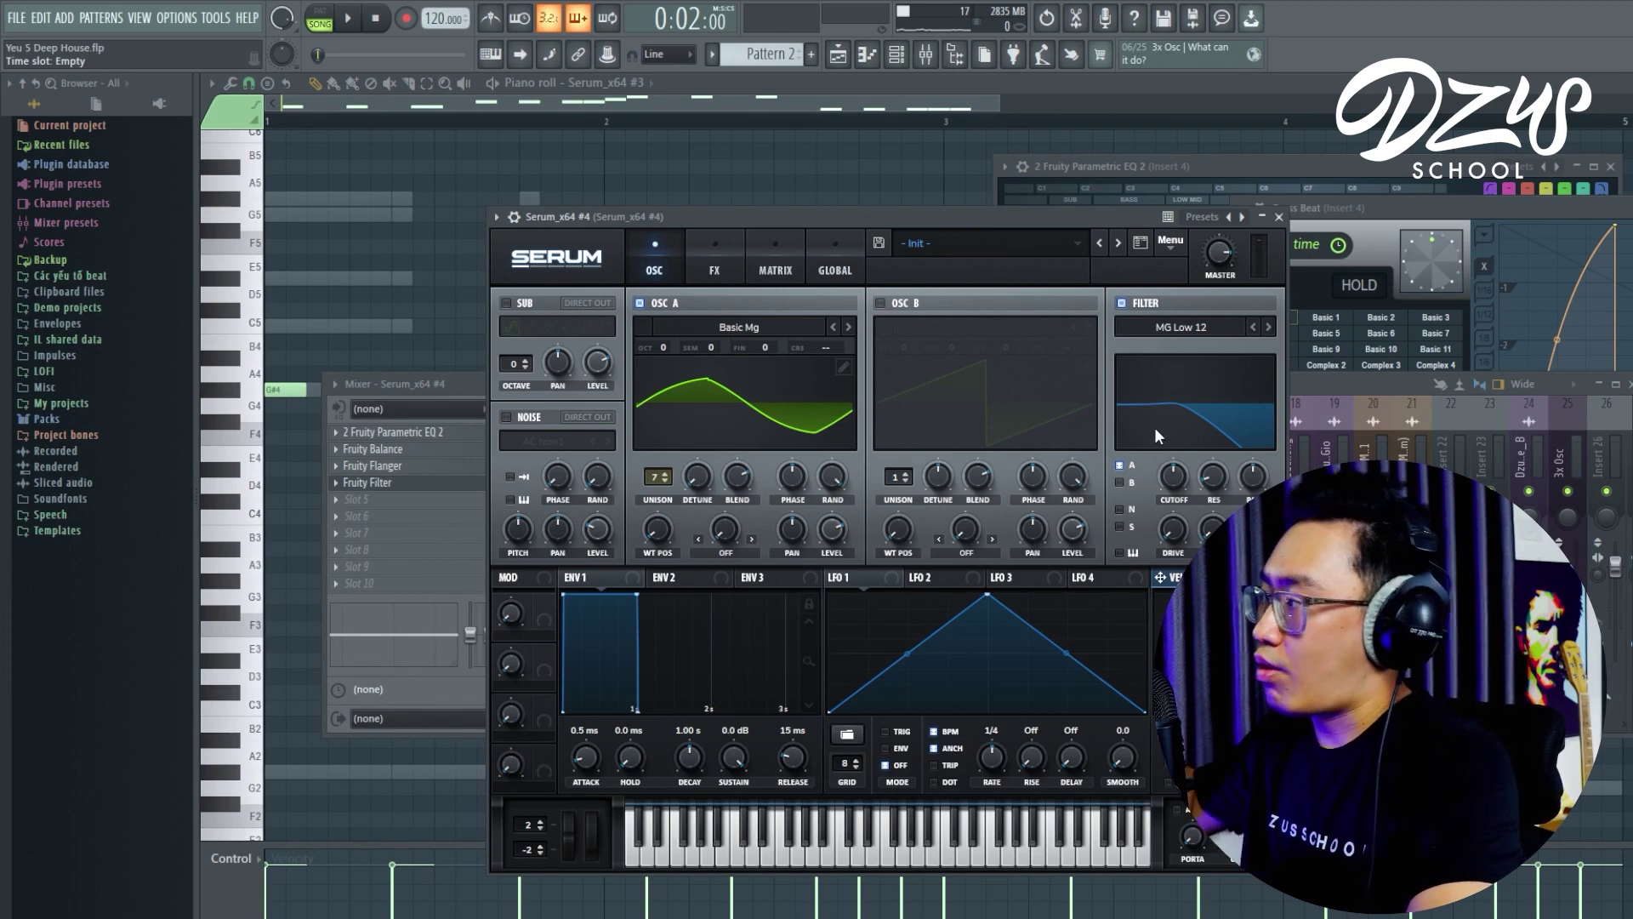
pyautogui.click(1278, 216)
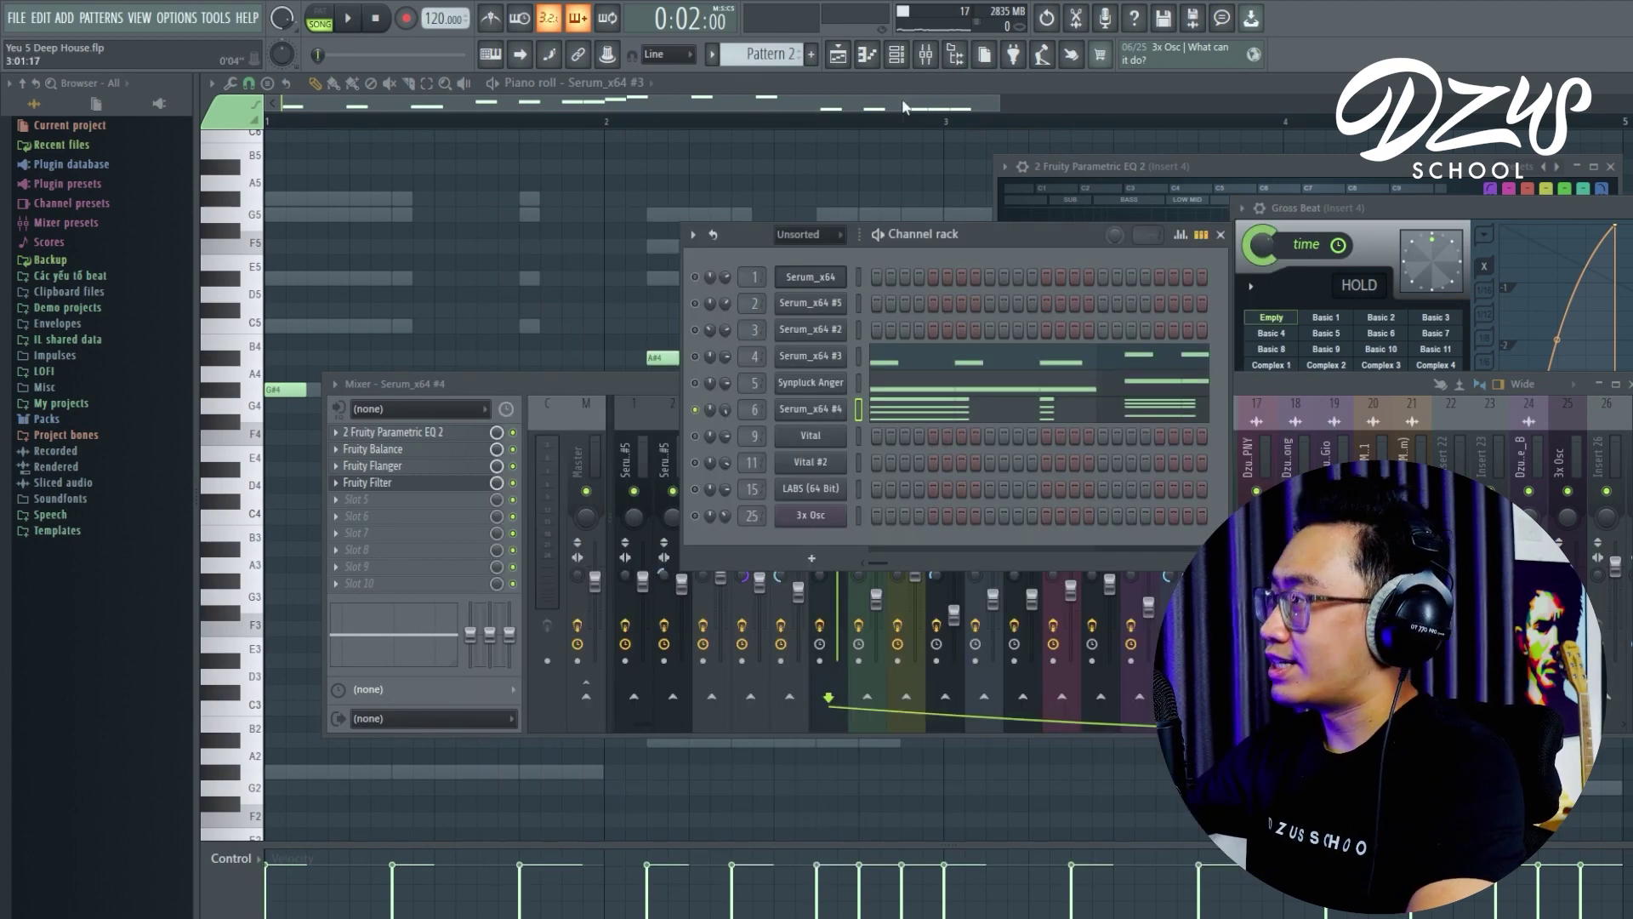
# - Unmute playlist Tracks 4 and 7 to 10 and play the chords and their automation with the kick and bass
pyautogui.press('F5')
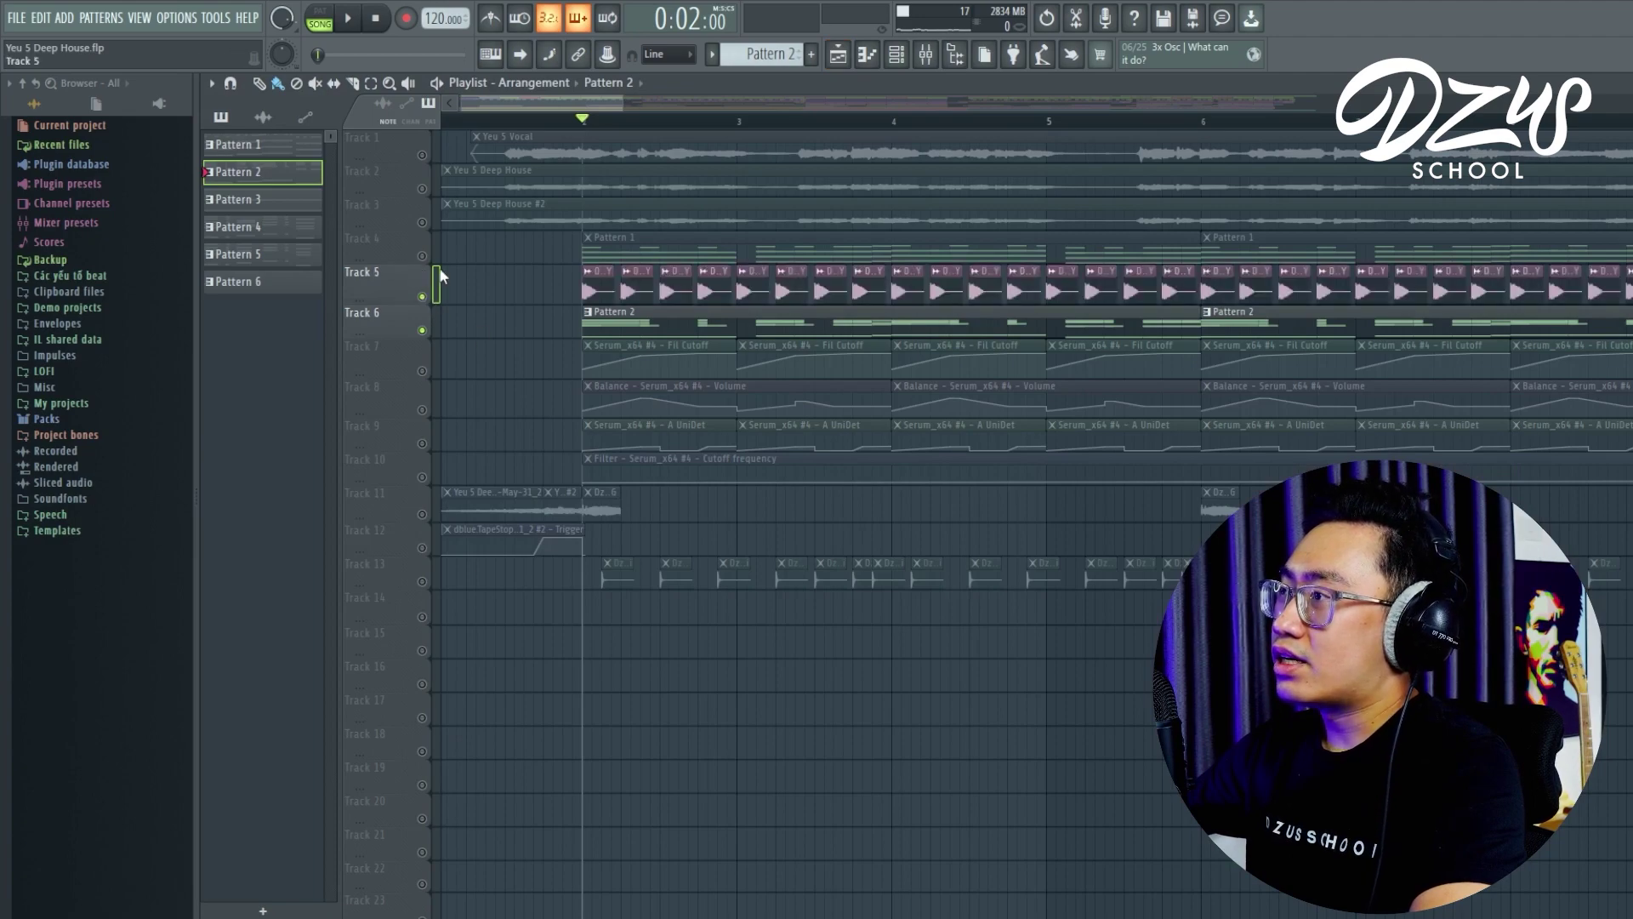
pyautogui.scroll(-8, 573, 539)
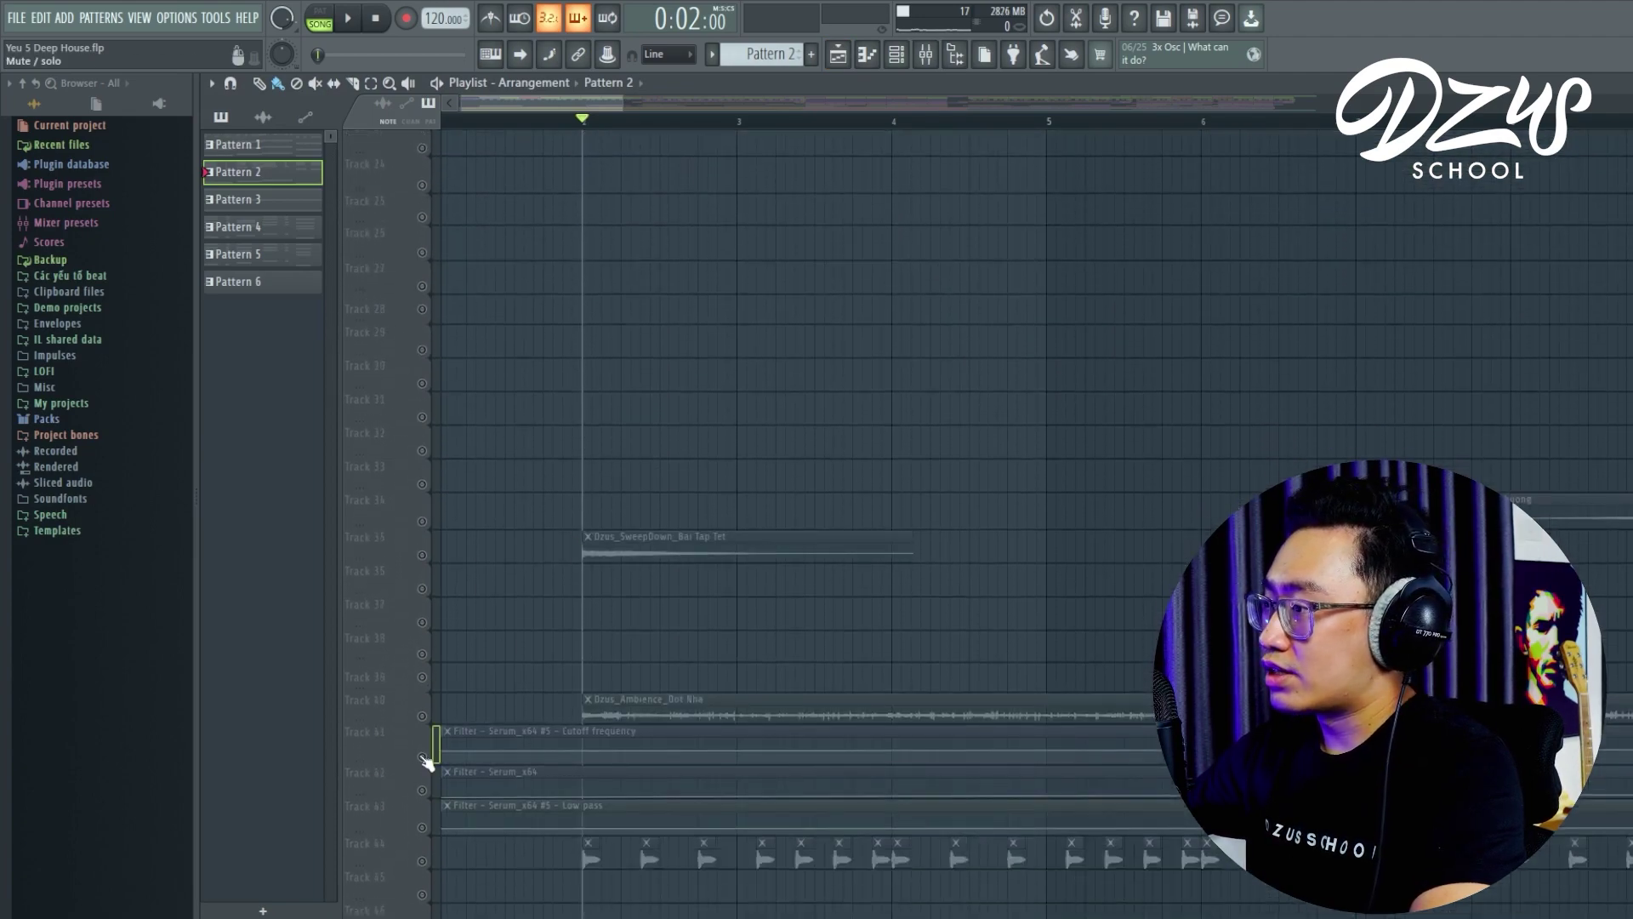
pyautogui.click(423, 791)
pyautogui.click(422, 827)
pyautogui.press('space')
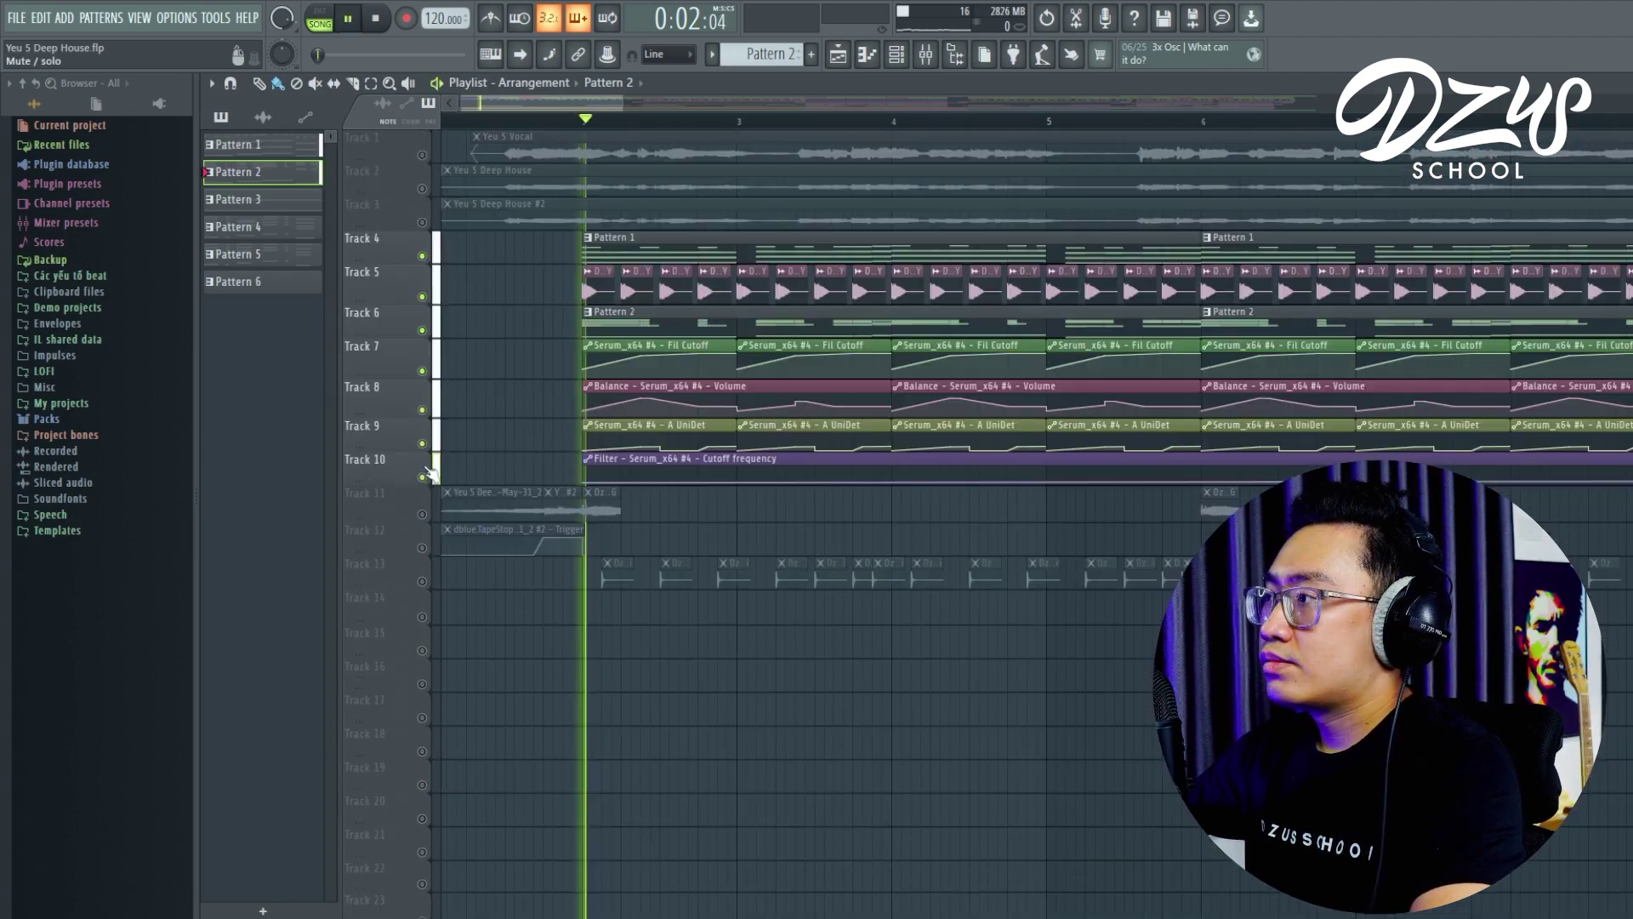
pyautogui.scroll(-4, 476, 449)
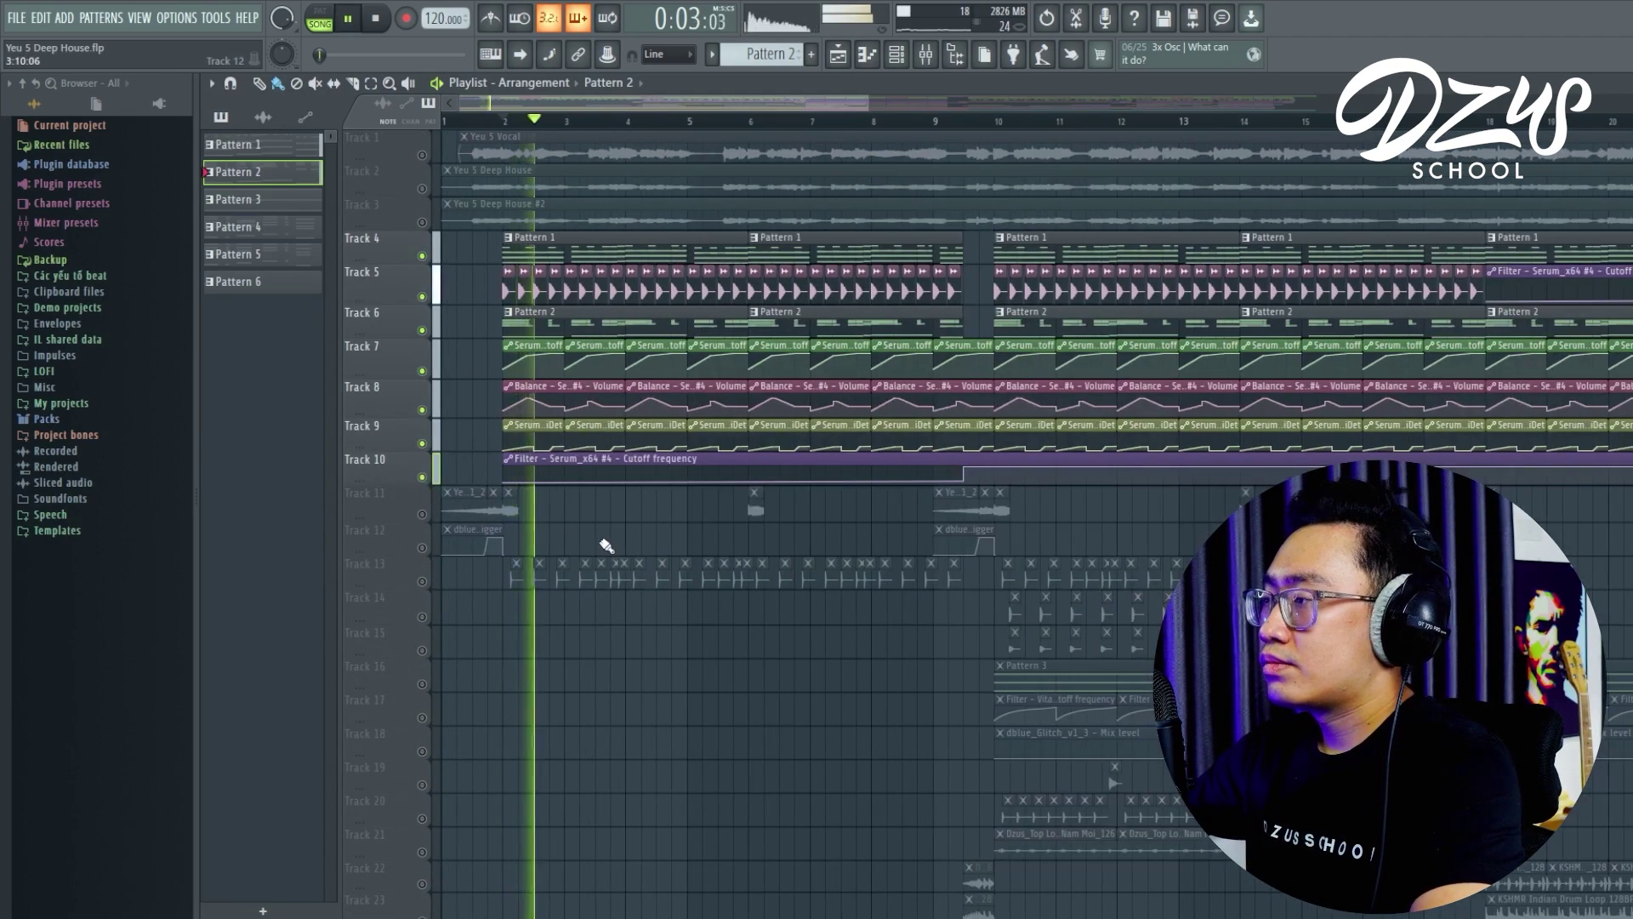
pyautogui.scroll(-2, 605, 539)
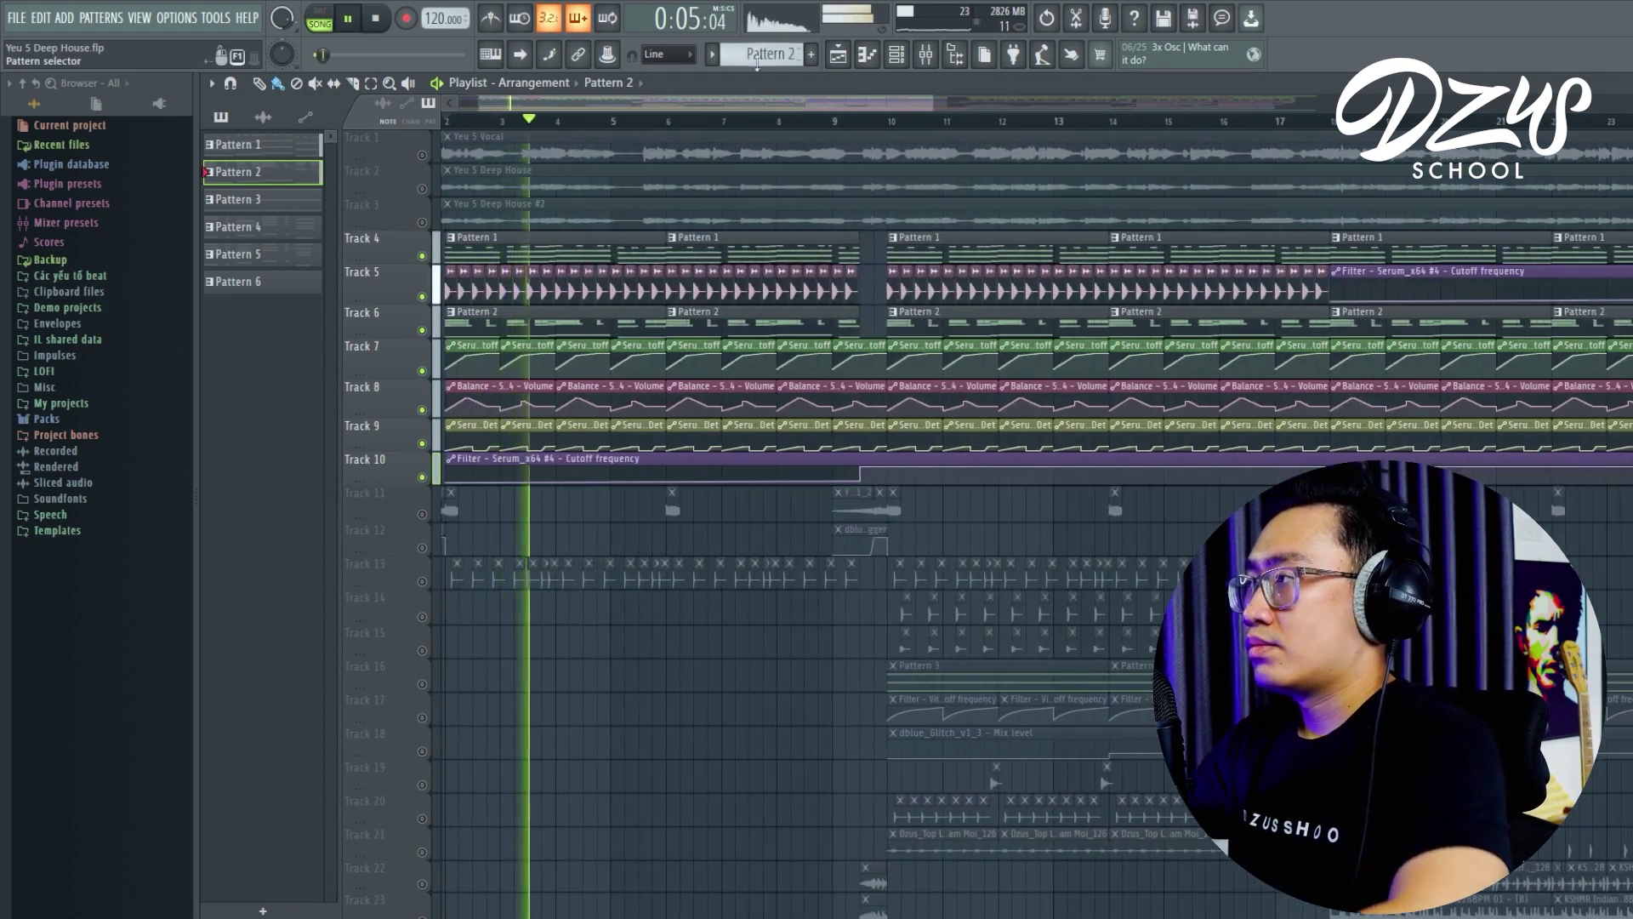
pyautogui.moveTo(733, 103); pyautogui.dragTo(646, 104)
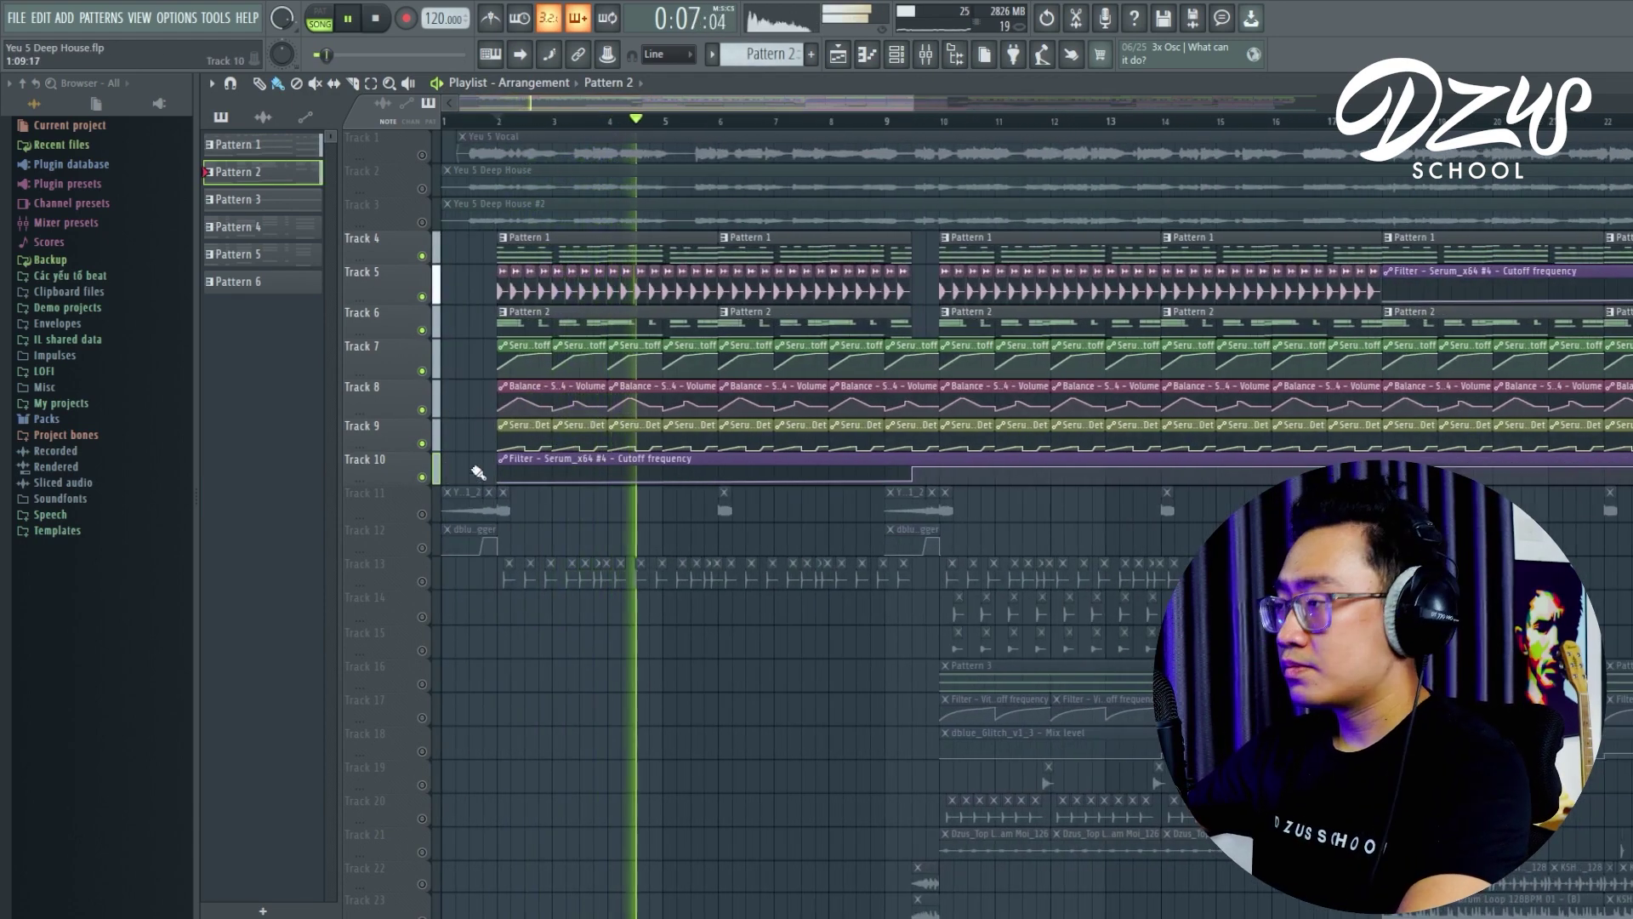
pyautogui.press('space')
# - Unmute the percussion on playlist Track 13 alongside Tracks 4 to 10
pyautogui.scroll(3, 478, 642)
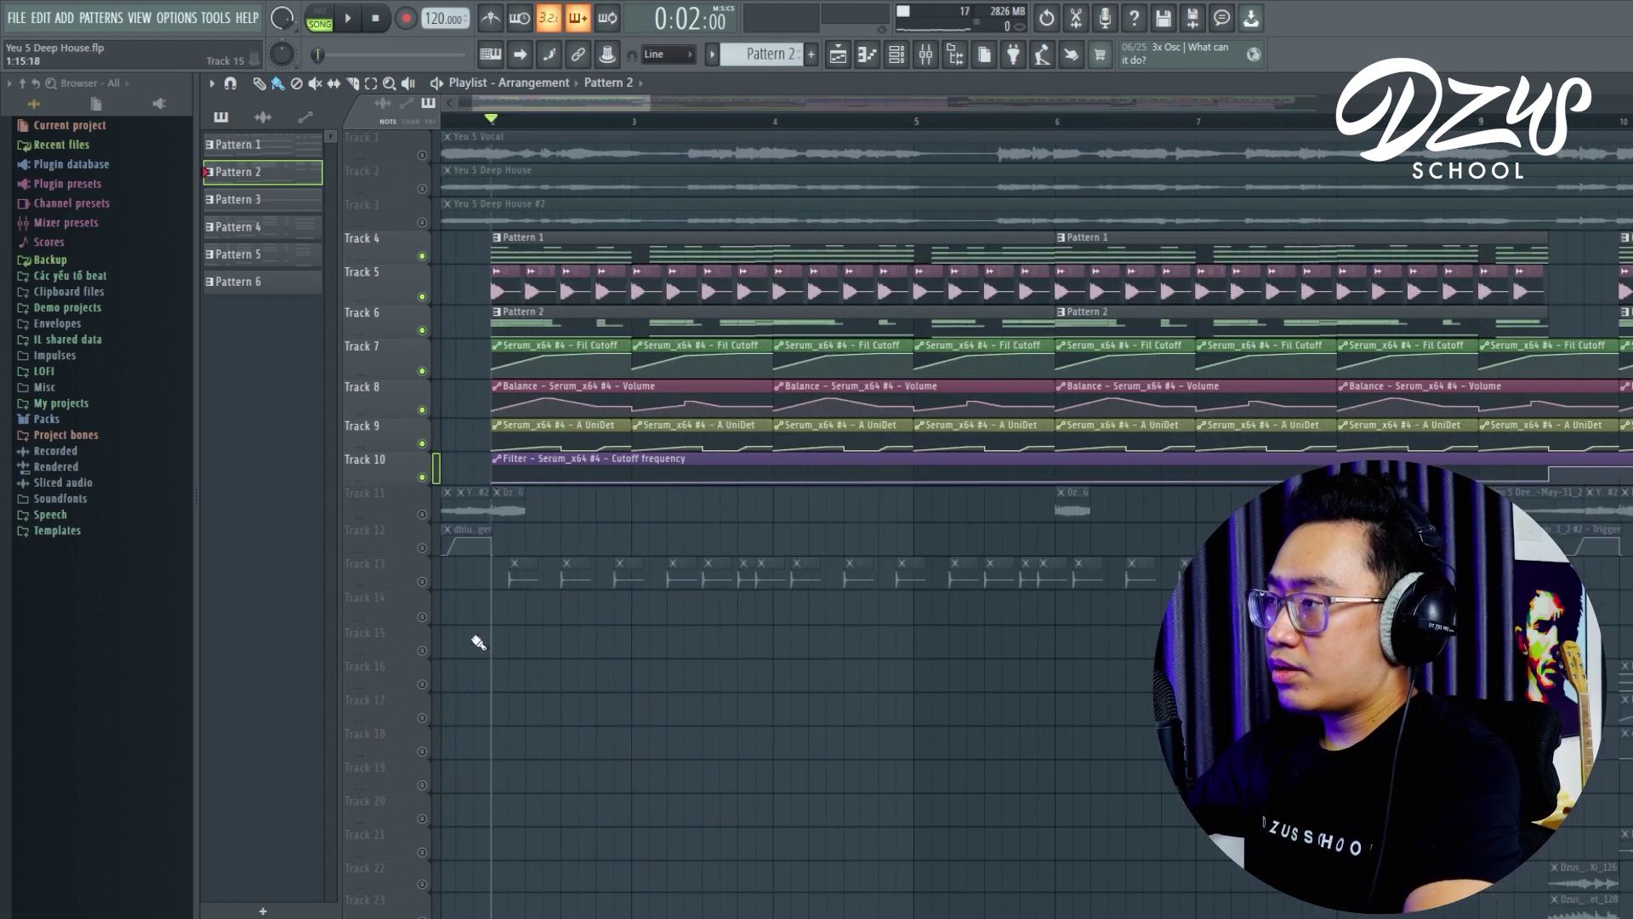
pyautogui.rightClick(422, 582)
pyautogui.rightClick(426, 582)
pyautogui.rightClick(426, 583)
pyautogui.scroll(6, 508, 652)
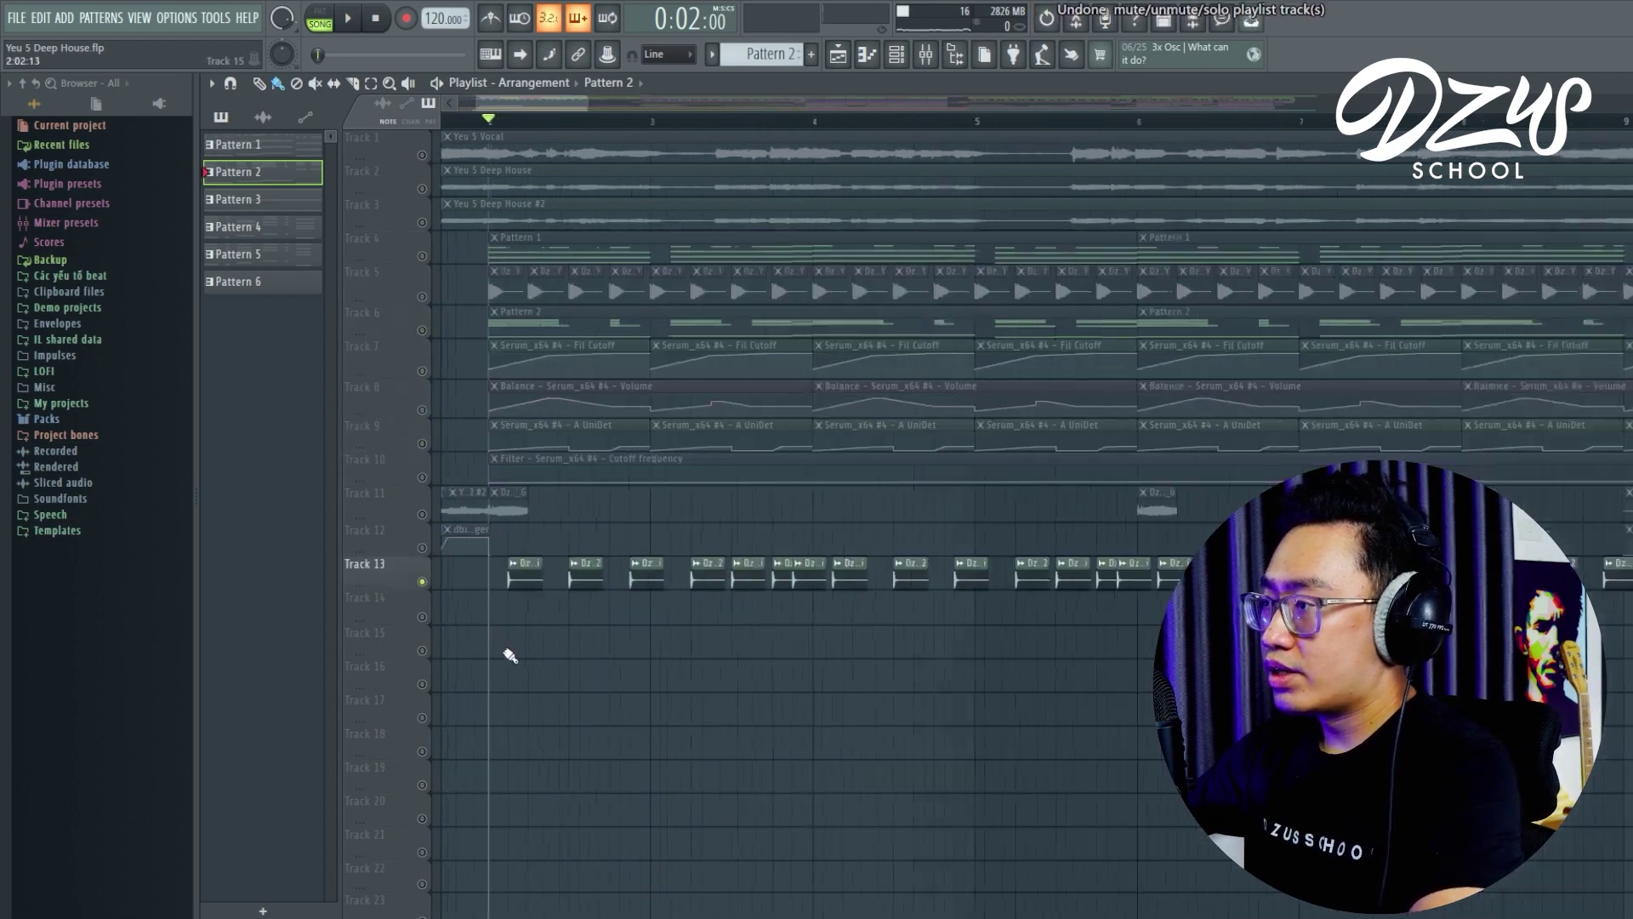
# - Open the Dzus_Perc_Cay Buoi and Dzus_Perc_Cay Buoi #2 clips on Track 13 to examine their sample settings, and close them
pyautogui.doubleClick(551, 586)
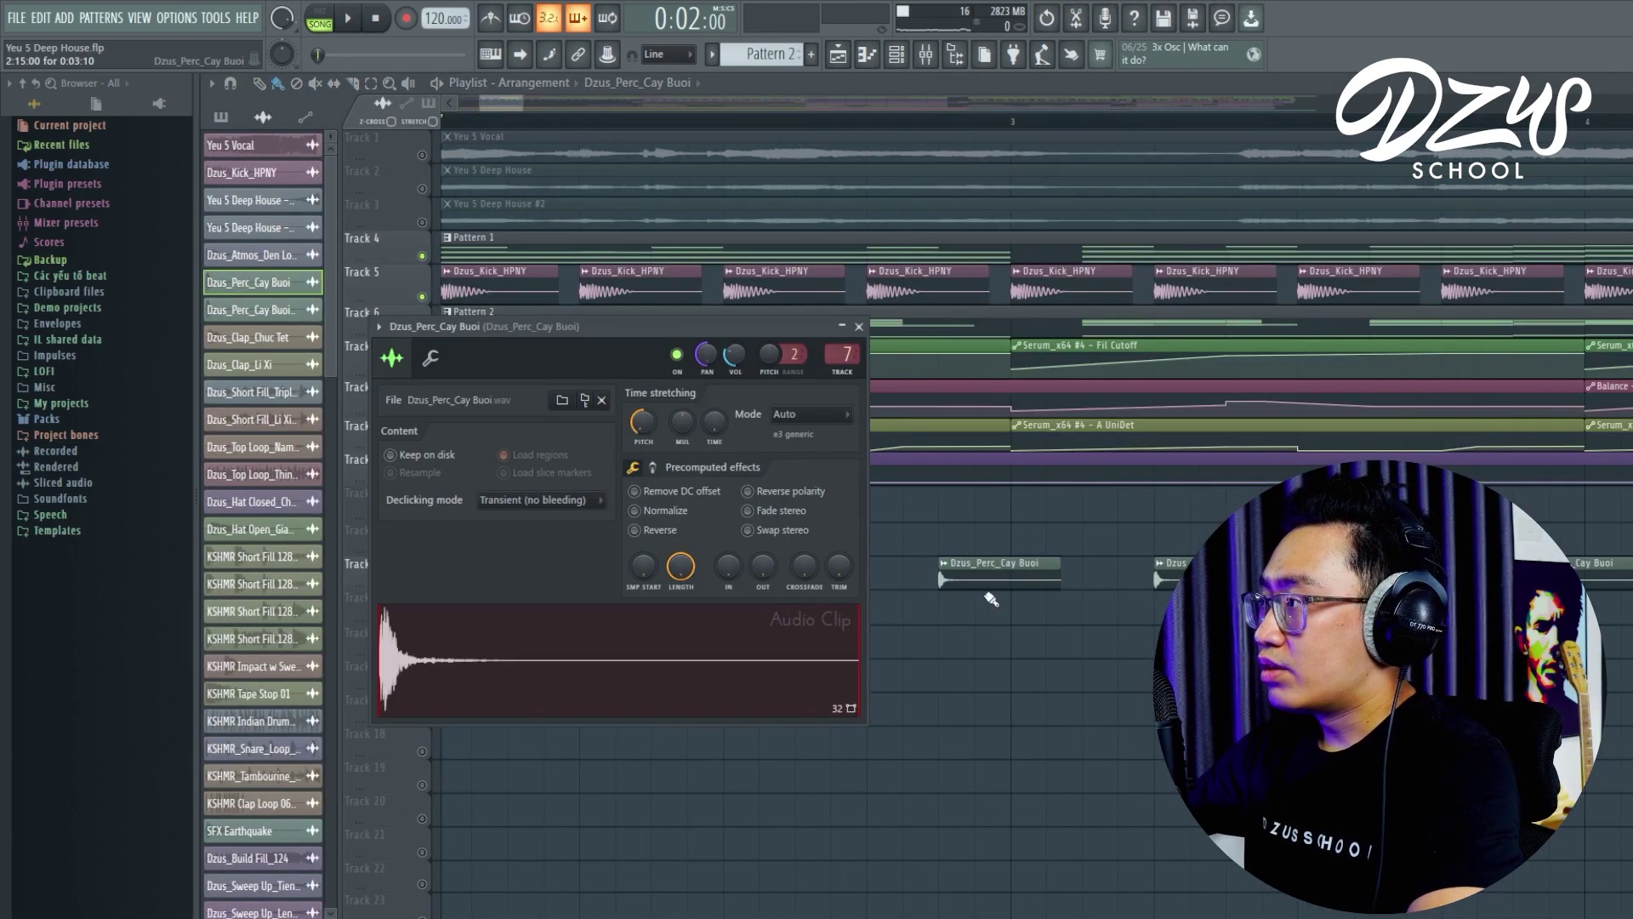
pyautogui.press('Escape')
pyautogui.doubleClick(817, 567)
pyautogui.scroll(-3, 948, 660)
pyautogui.doubleClick(1138, 565)
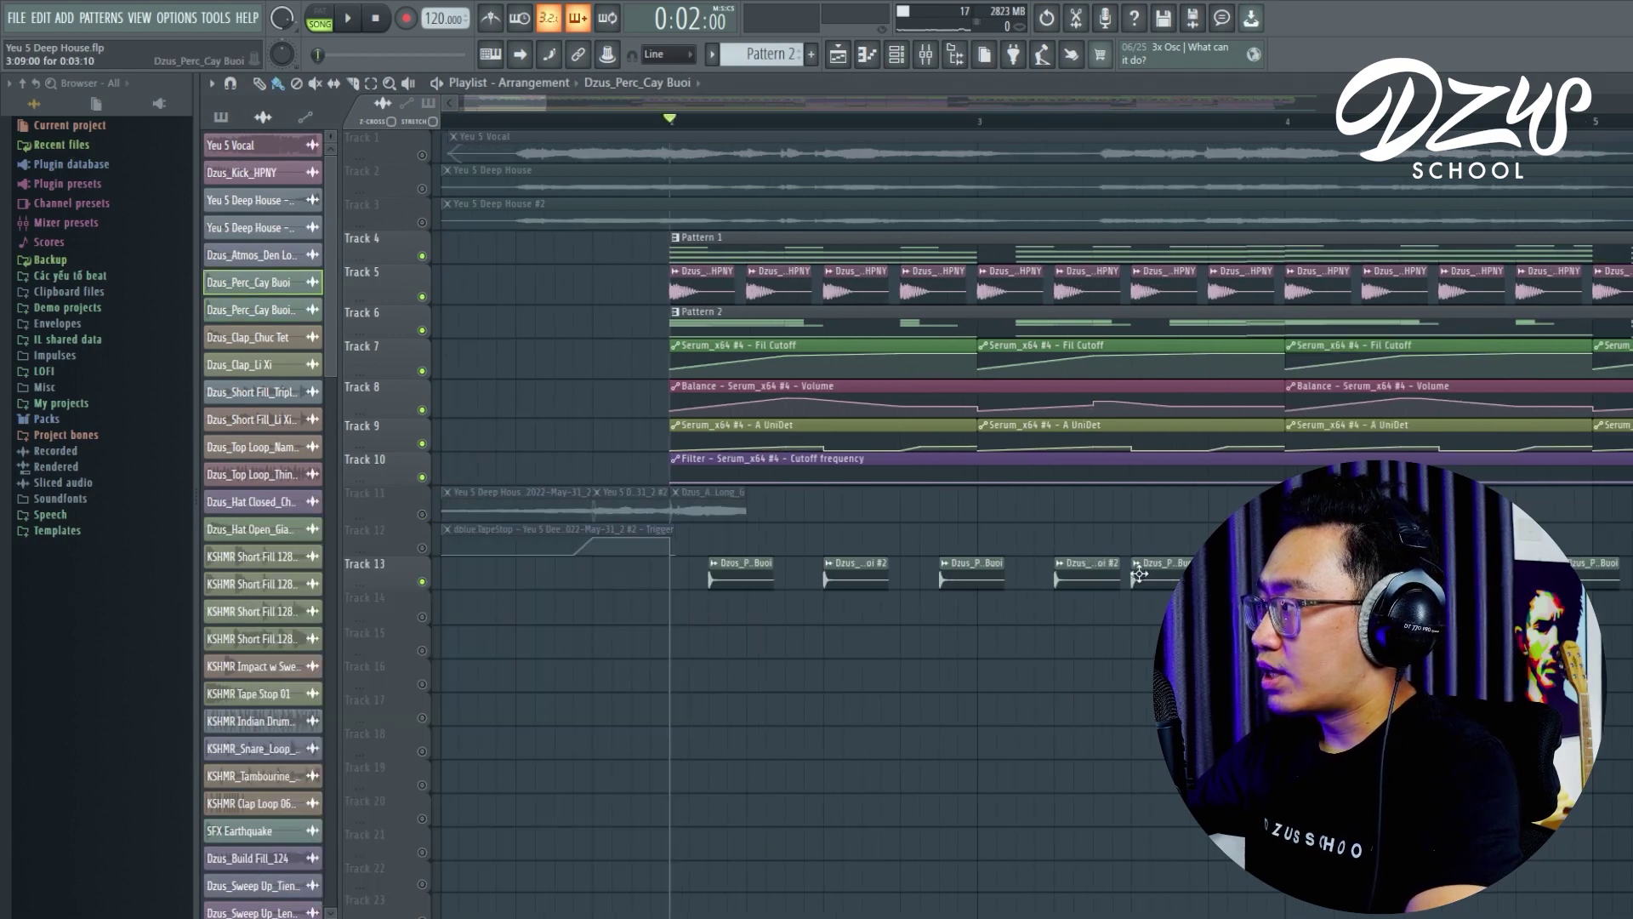
pyautogui.scroll(-3, 1113, 618)
pyautogui.doubleClick(1007, 578)
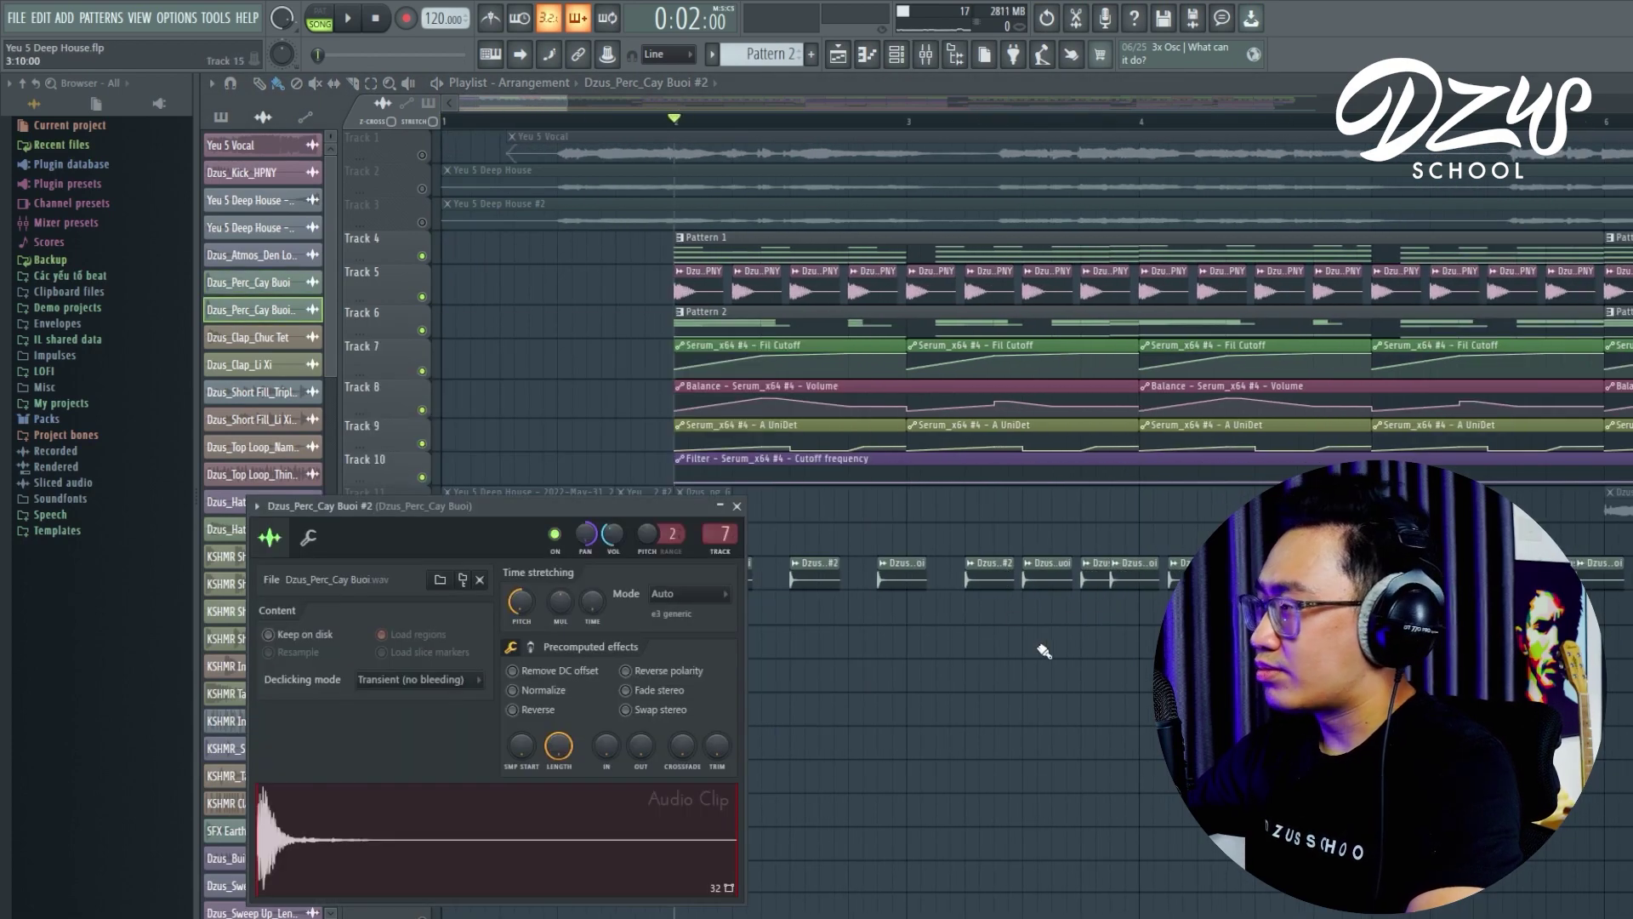
pyautogui.scroll(-2, 1041, 656)
pyautogui.press('Escape')
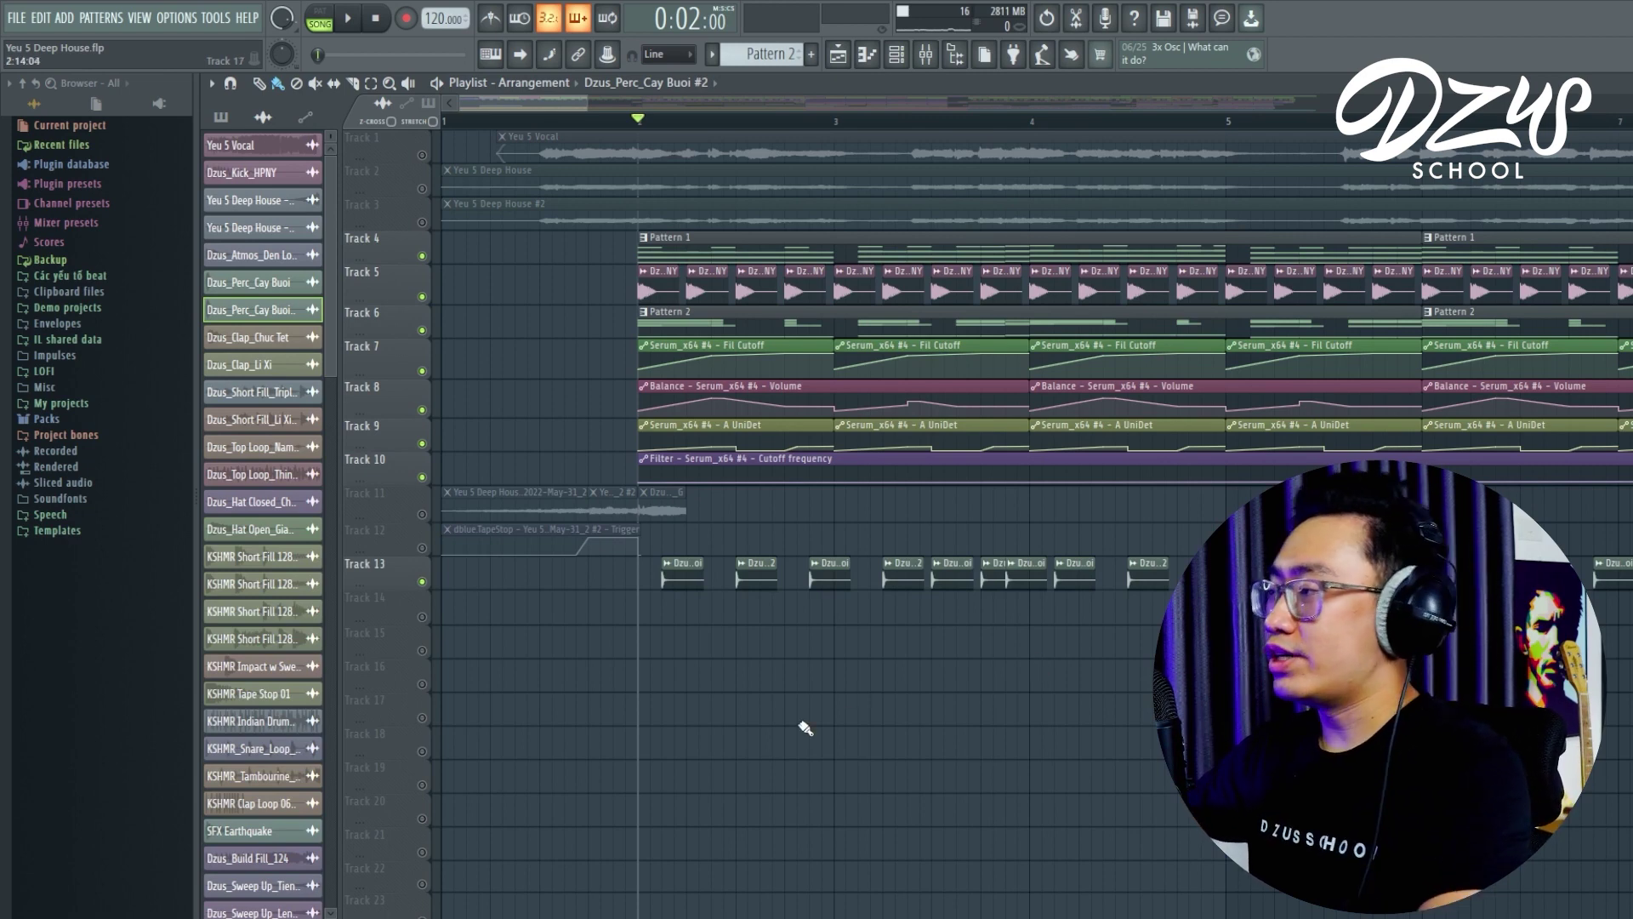
# - Play the Track 13 percussion together with the chords, kick and bass
pyautogui.press('space')
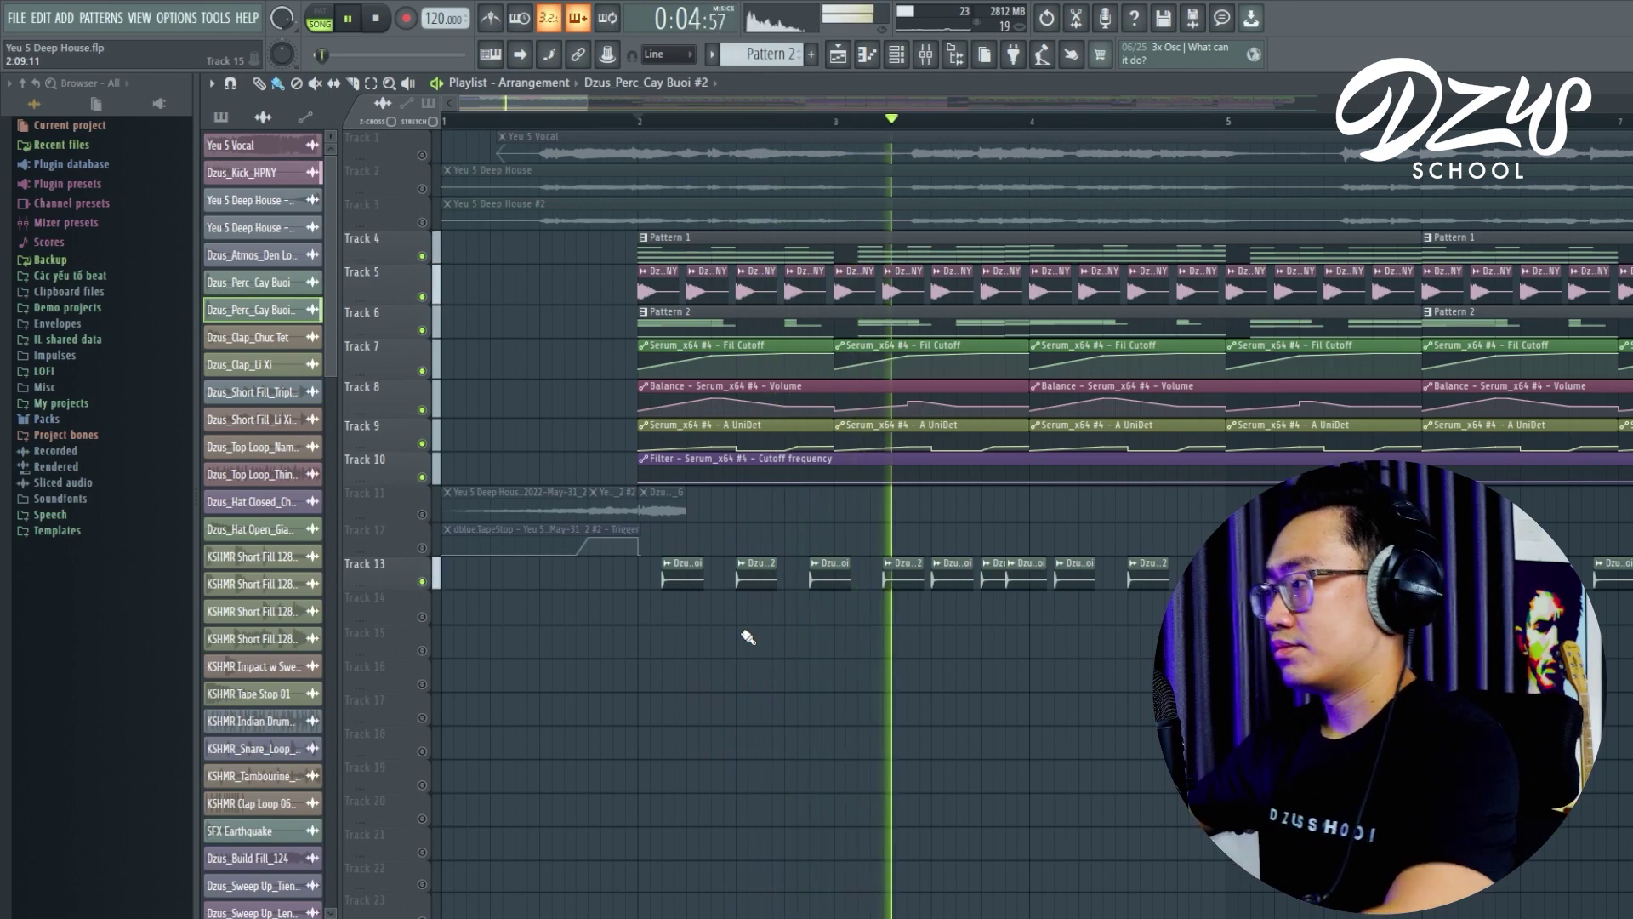
pyautogui.keyDown('ctrl'); pyautogui.scroll(-3, 728, 664); pyautogui.keyUp('ctrl')
pyautogui.scroll(-2, 719, 689)
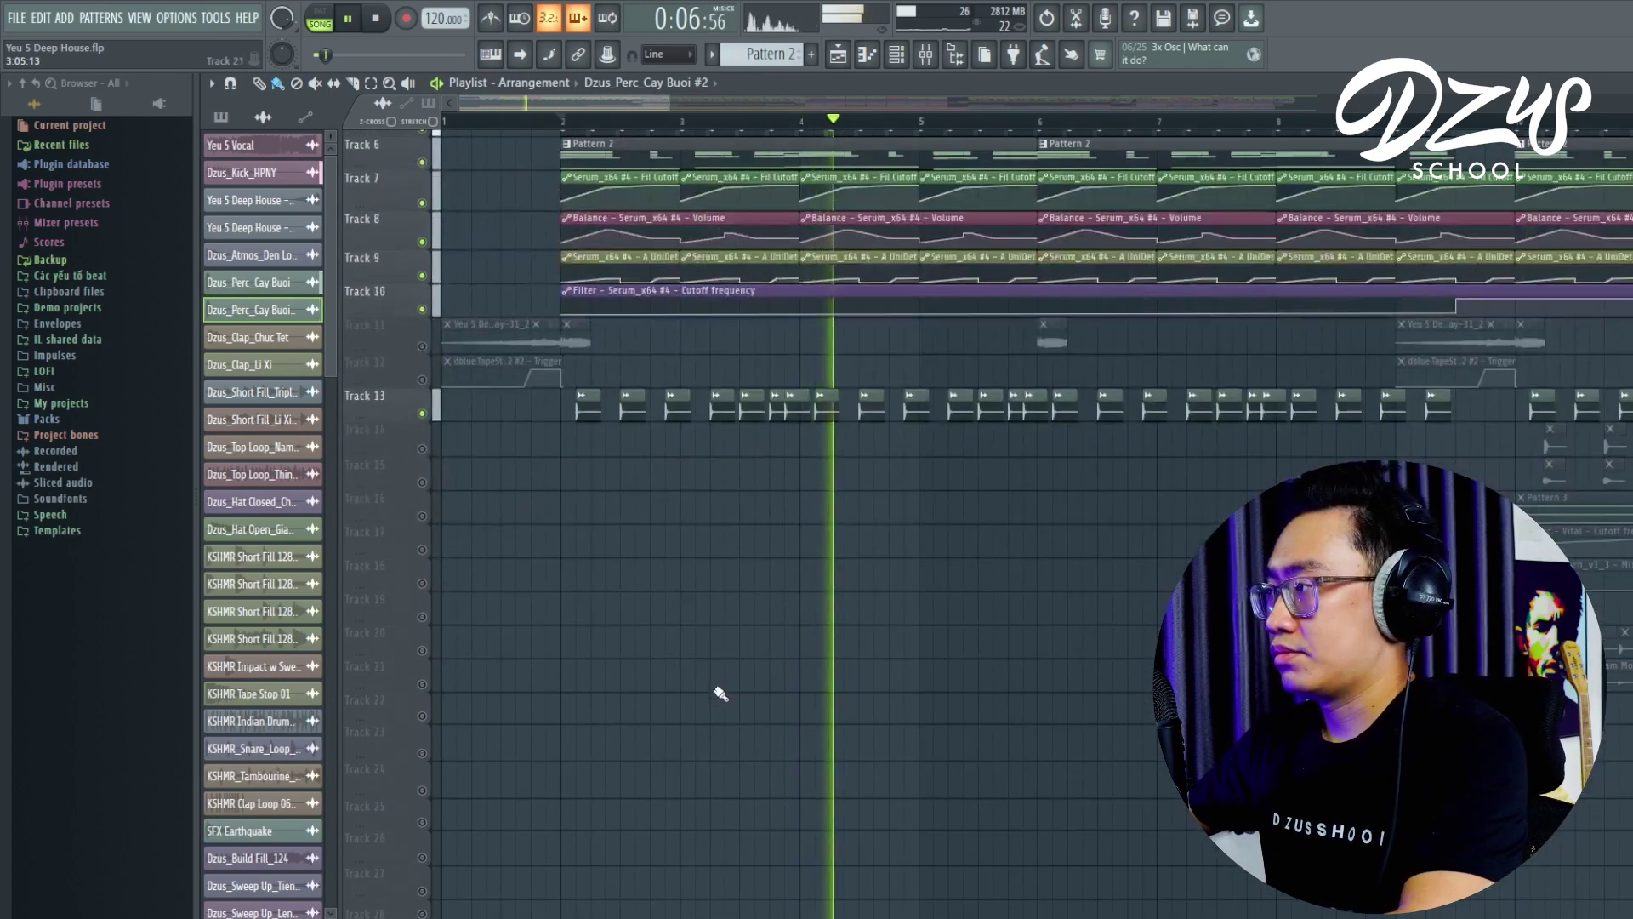
pyautogui.scroll(-5, 720, 695)
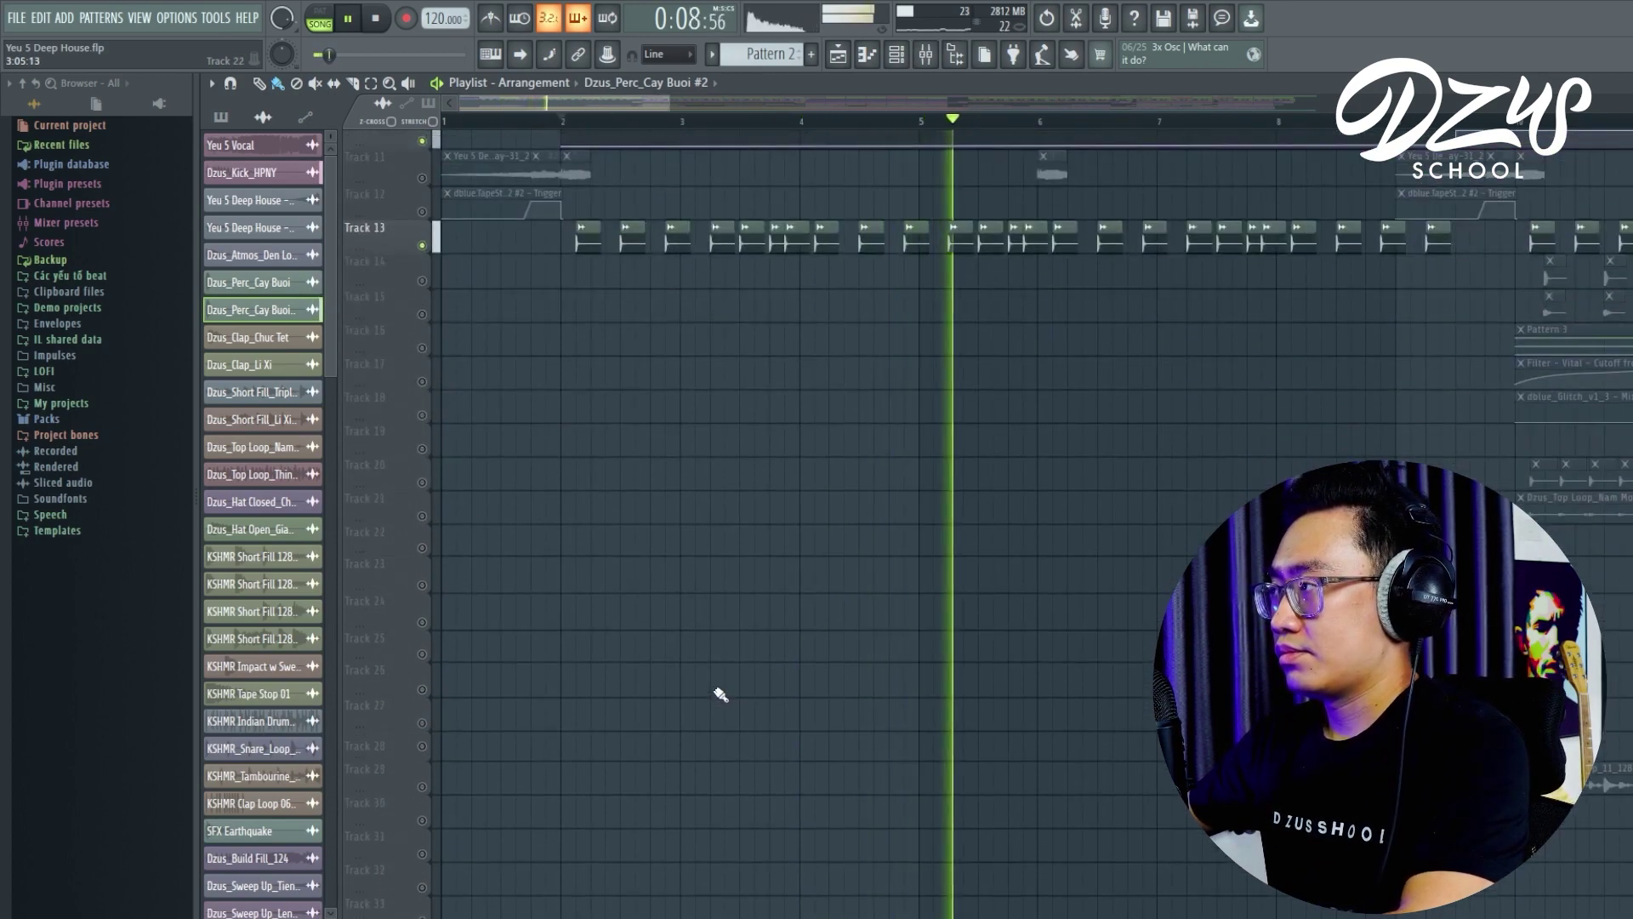
pyautogui.scroll(-2, 721, 695)
pyautogui.scroll(2, 721, 695)
pyautogui.press('space')
# - Unmute playlist Tracks 11 and 12, which hold the transition audio clips and the dblue TapeStop trigger automation
pyautogui.scroll(-4, 721, 695)
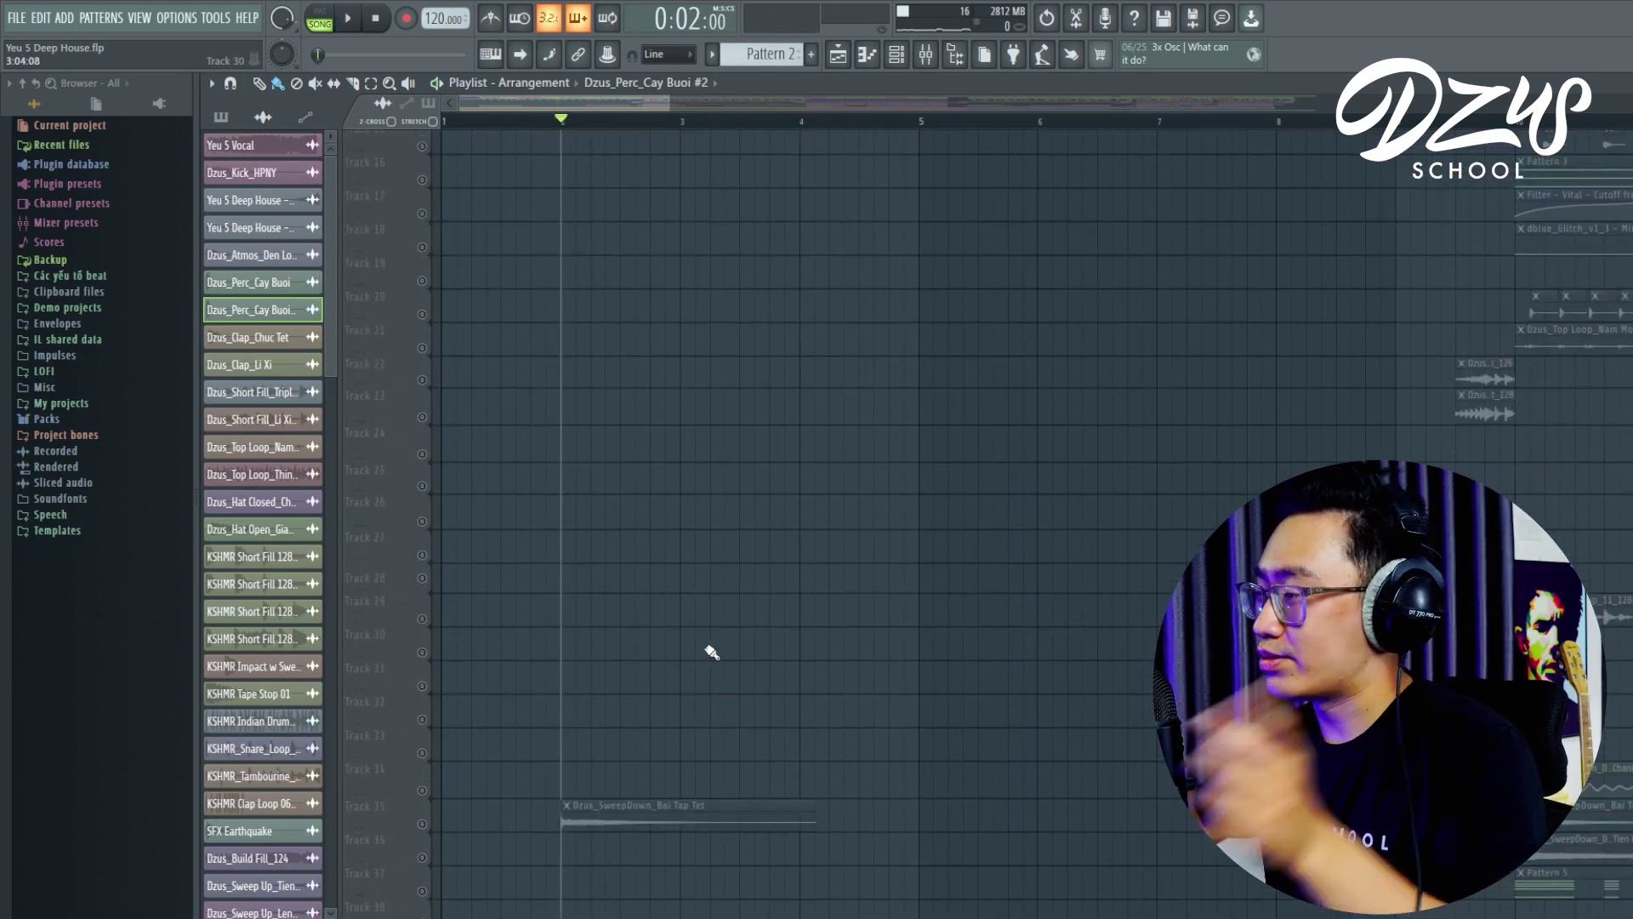
pyautogui.scroll(-4, 697, 662)
pyautogui.scroll(12, 587, 620)
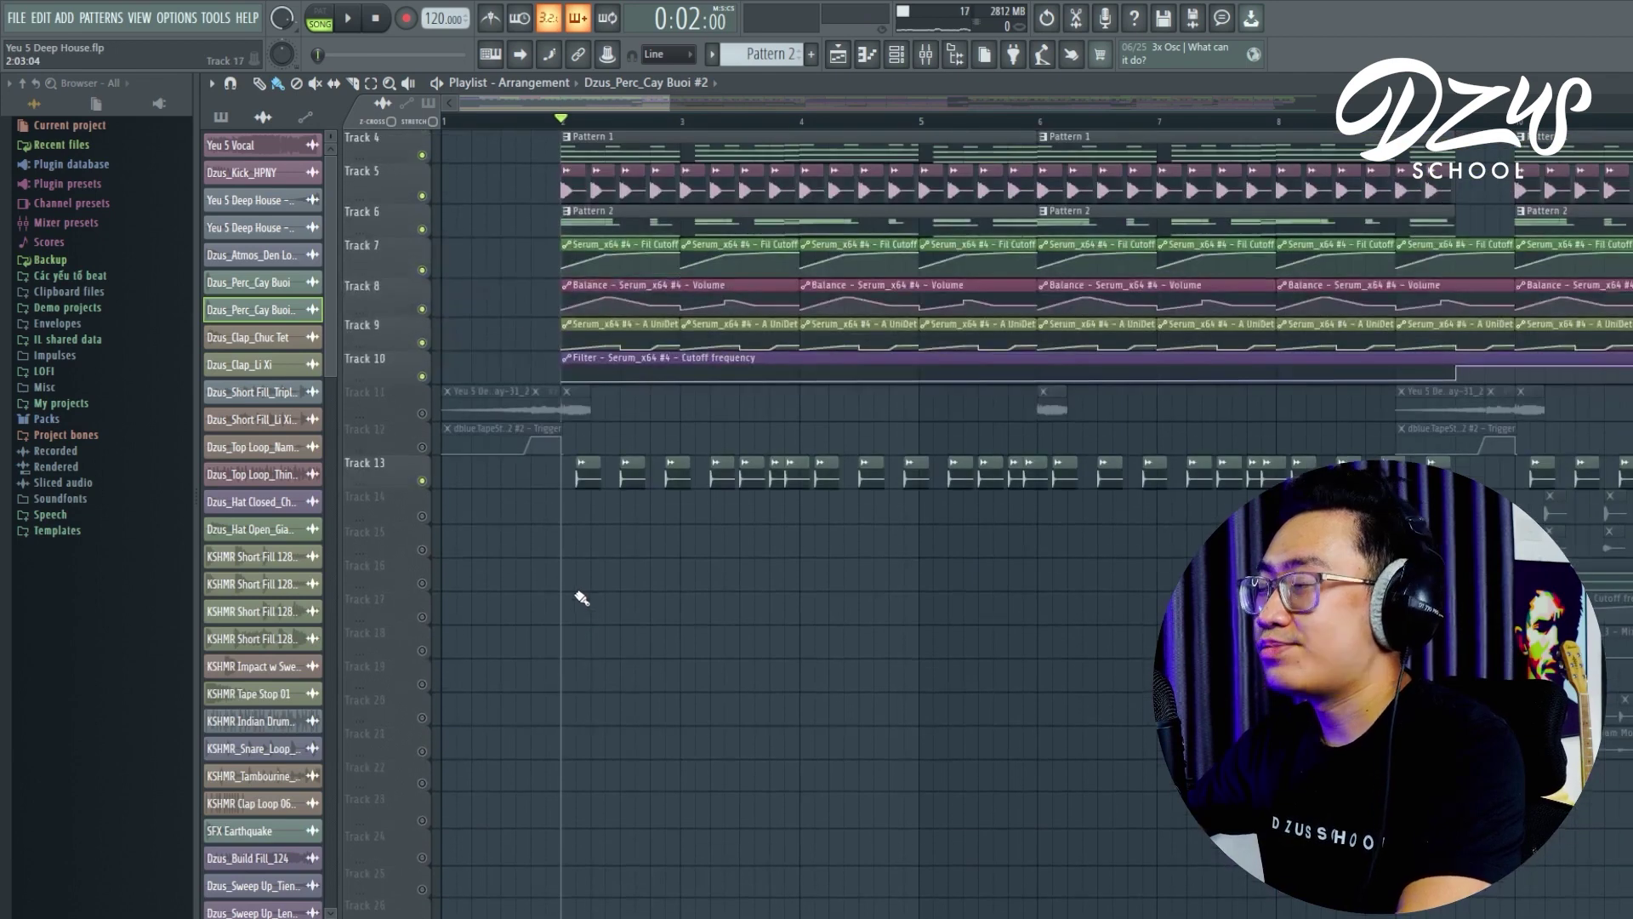
pyautogui.scroll(2, 576, 590)
pyautogui.click(422, 414)
pyautogui.click(422, 447)
pyautogui.scroll(-2, 594, 603)
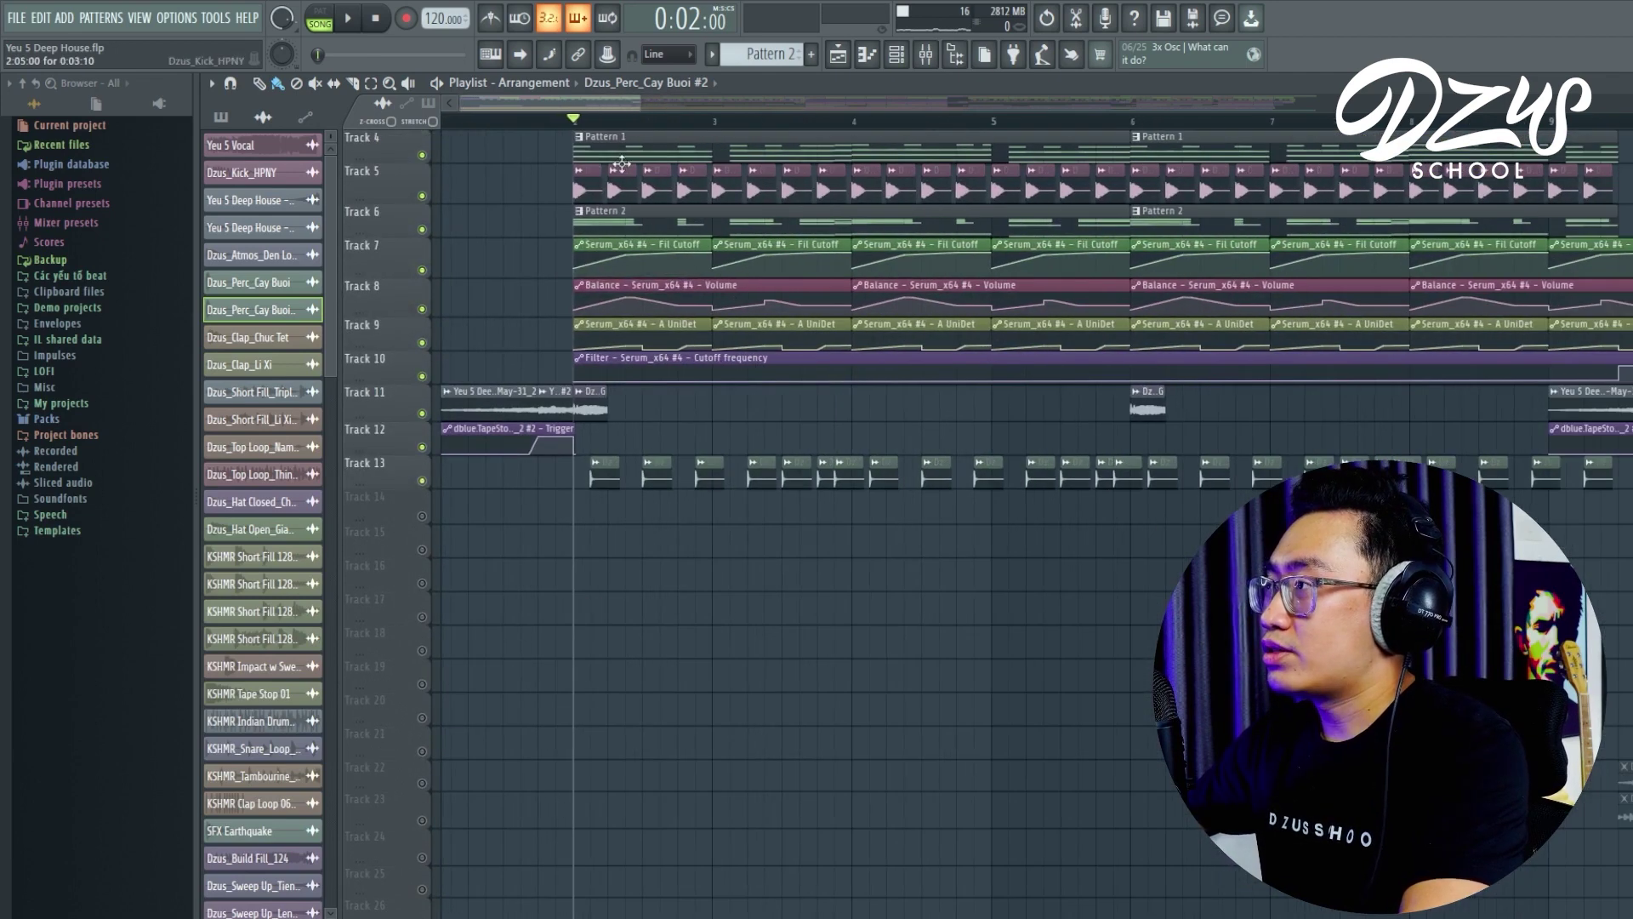
# - Move the playback position to the start of the song and play the intro with Tracks 11 and 12
pyautogui.moveTo(614, 103); pyautogui.dragTo(442, 124)
pyautogui.scroll(3, 521, 228)
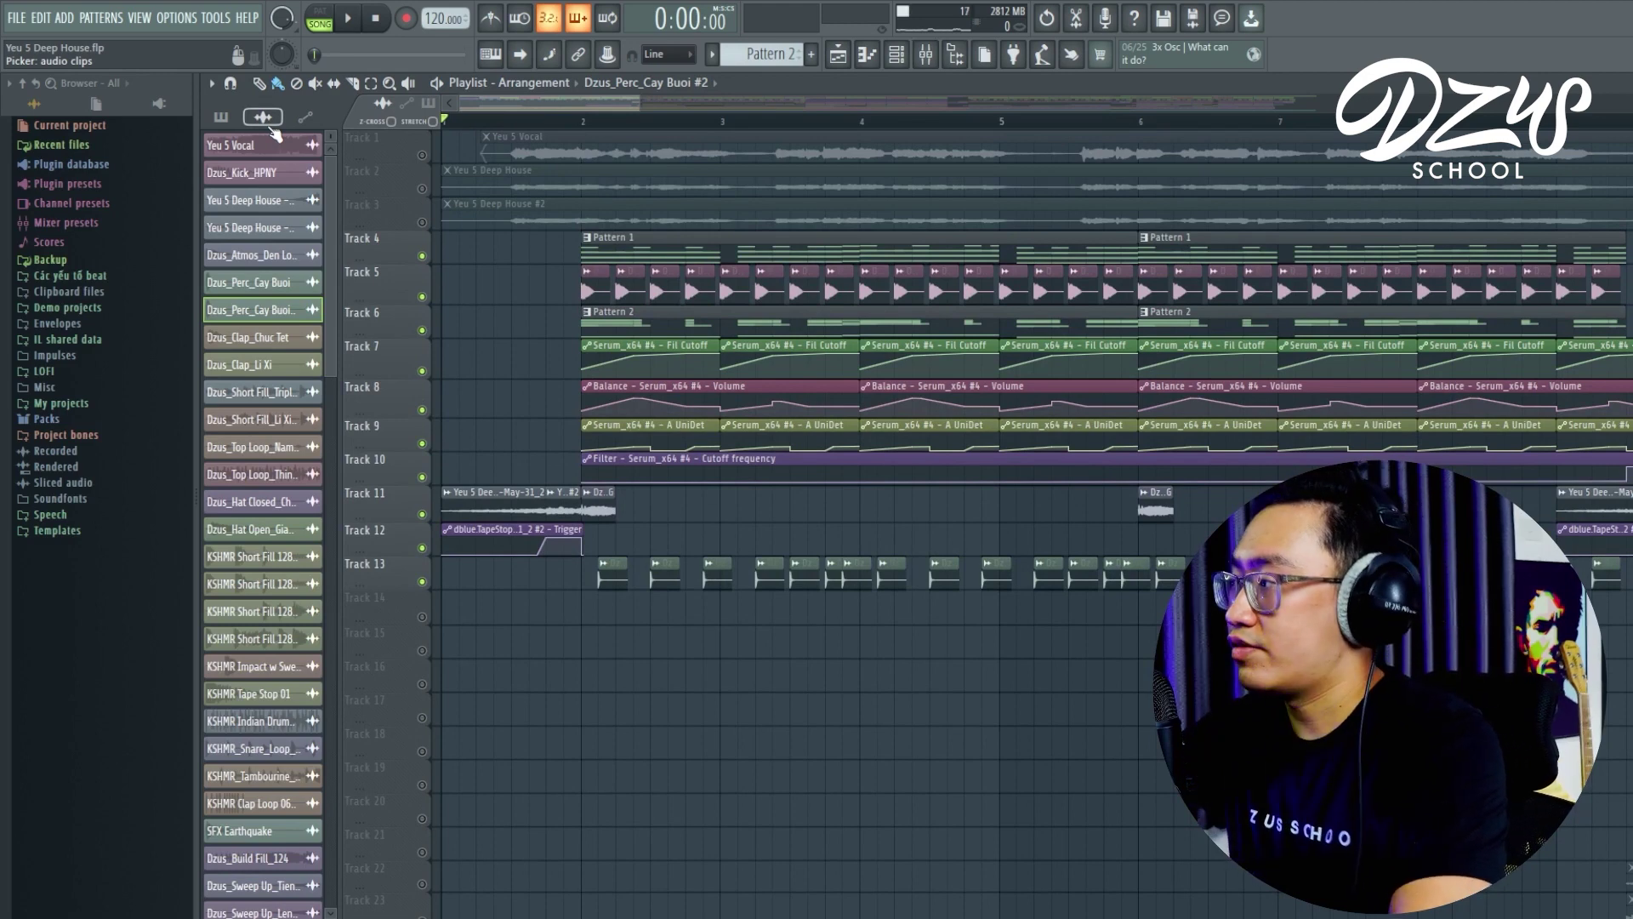
pyautogui.press('space')
pyautogui.scroll(1, 604, 699)
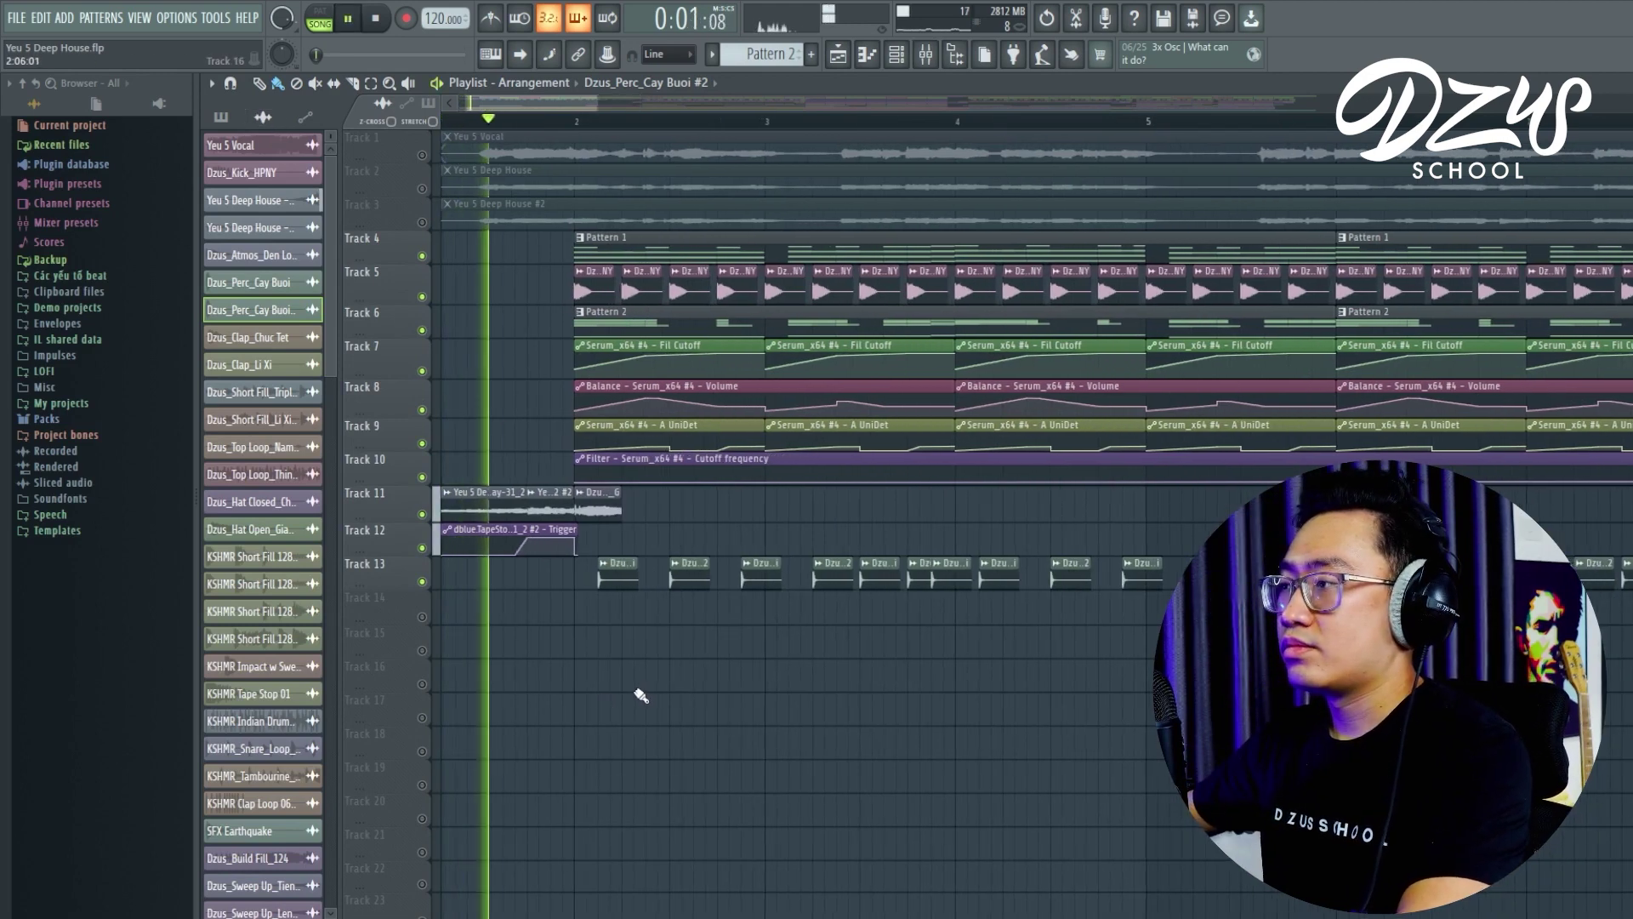
pyautogui.press('space')
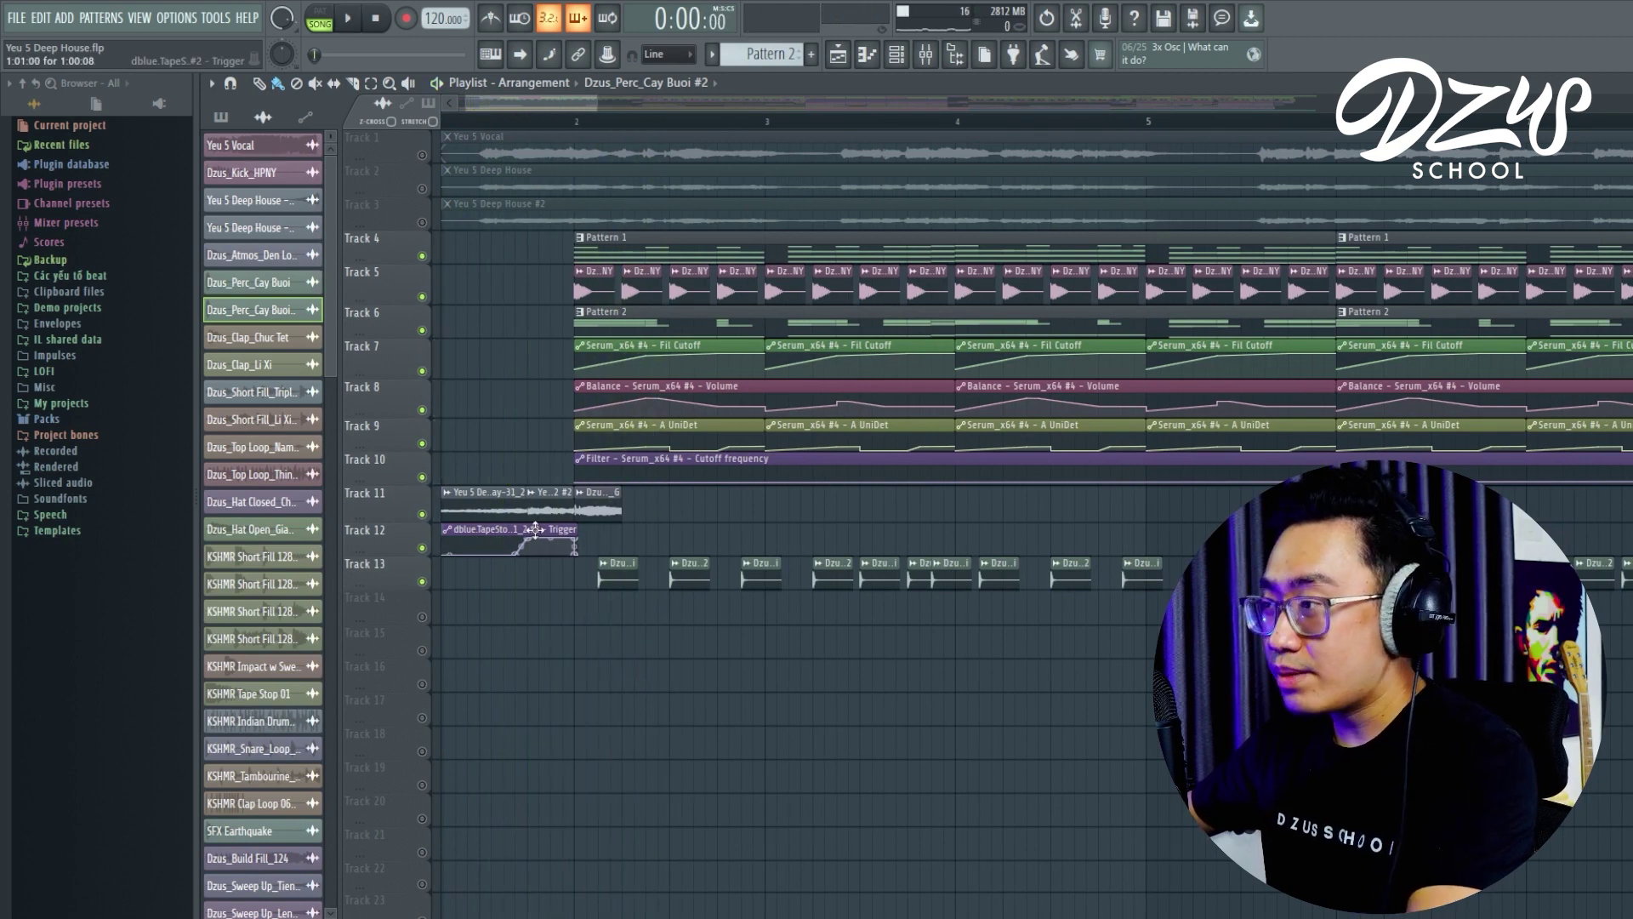
# - Unmute playlist Tracks 35 and 40, which hold the Dzus_SweepDown_Bai Tap Tet and Dzus_Ambience_Dot Nha clips
pyautogui.scroll(-2, 606, 659)
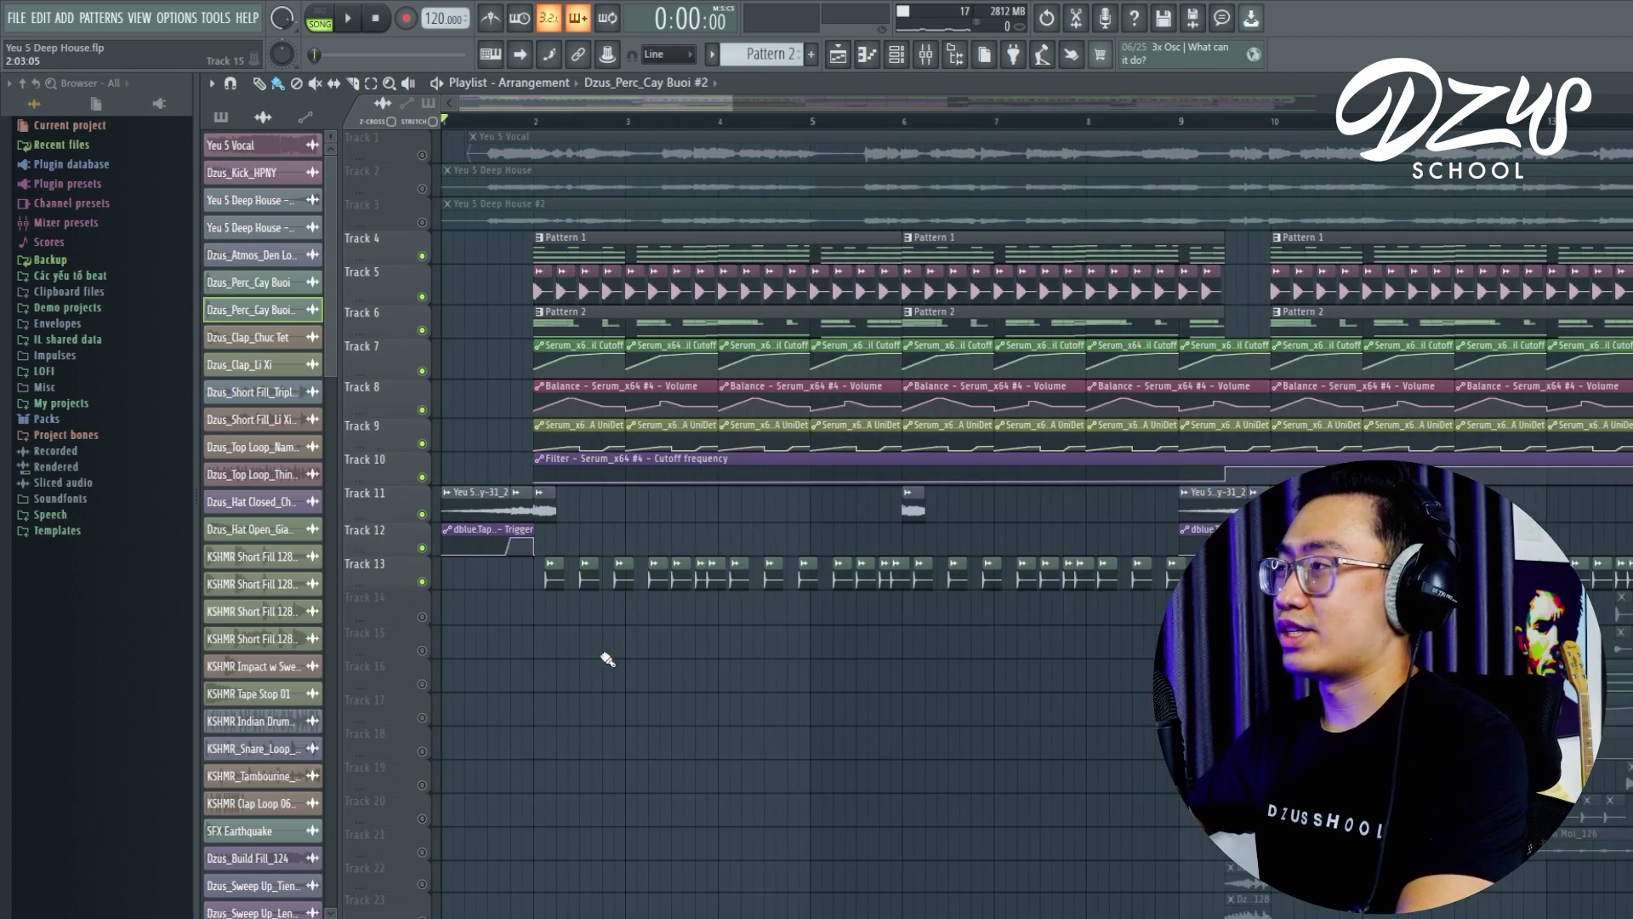
pyautogui.scroll(-2, 606, 661)
pyautogui.scroll(-5, 606, 662)
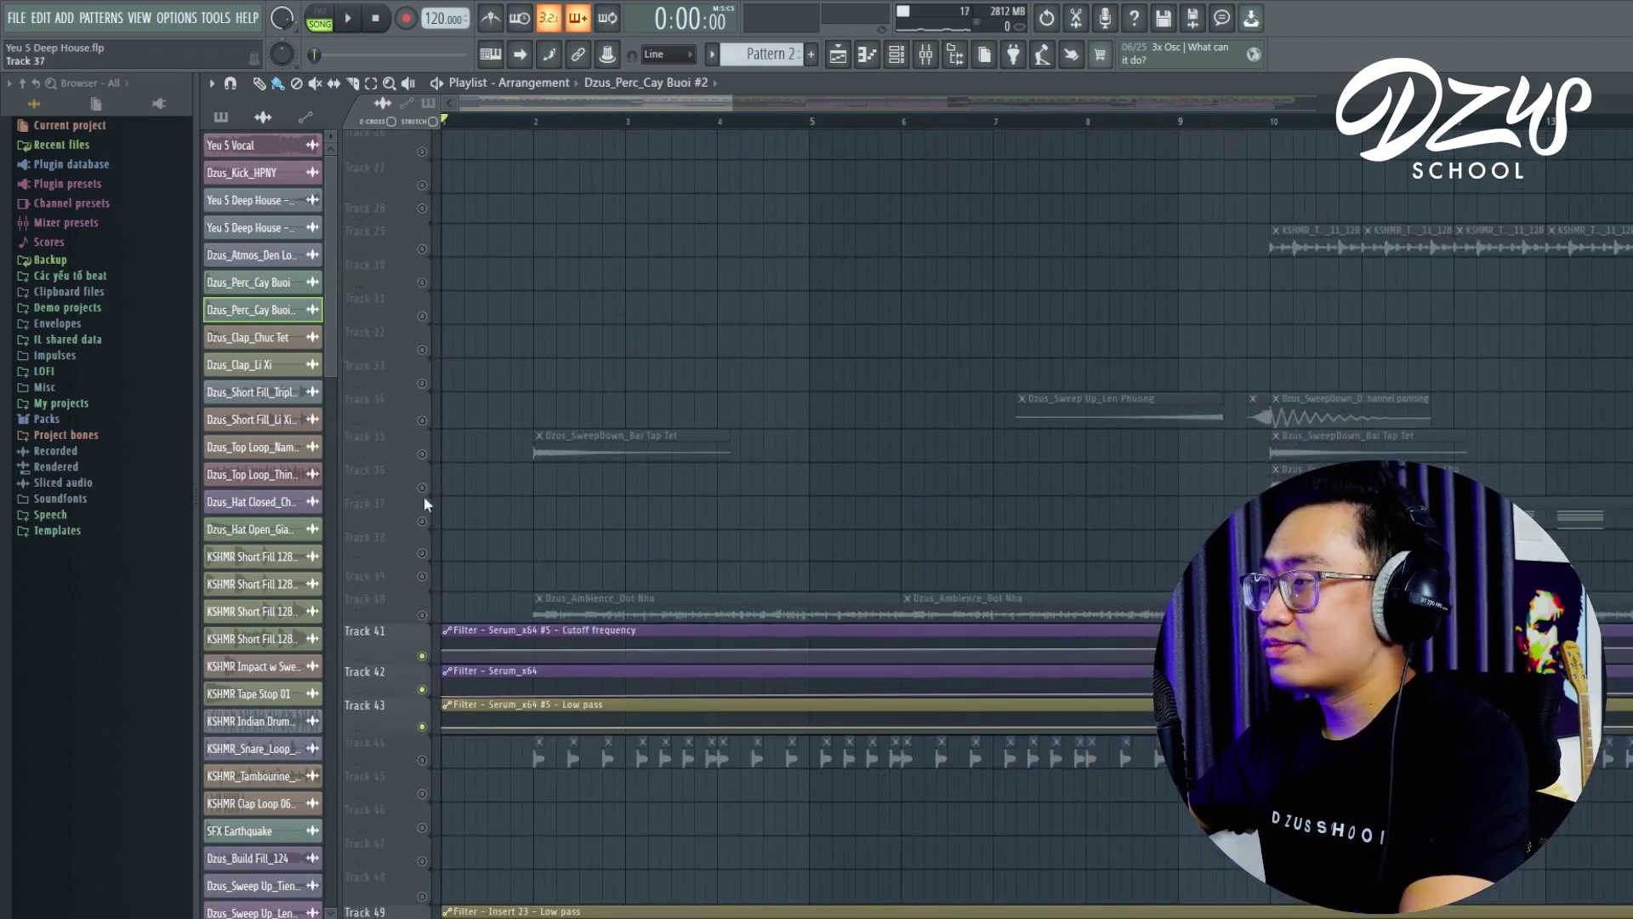
pyautogui.click(423, 453)
pyautogui.click(422, 614)
pyautogui.scroll(-1, 584, 506)
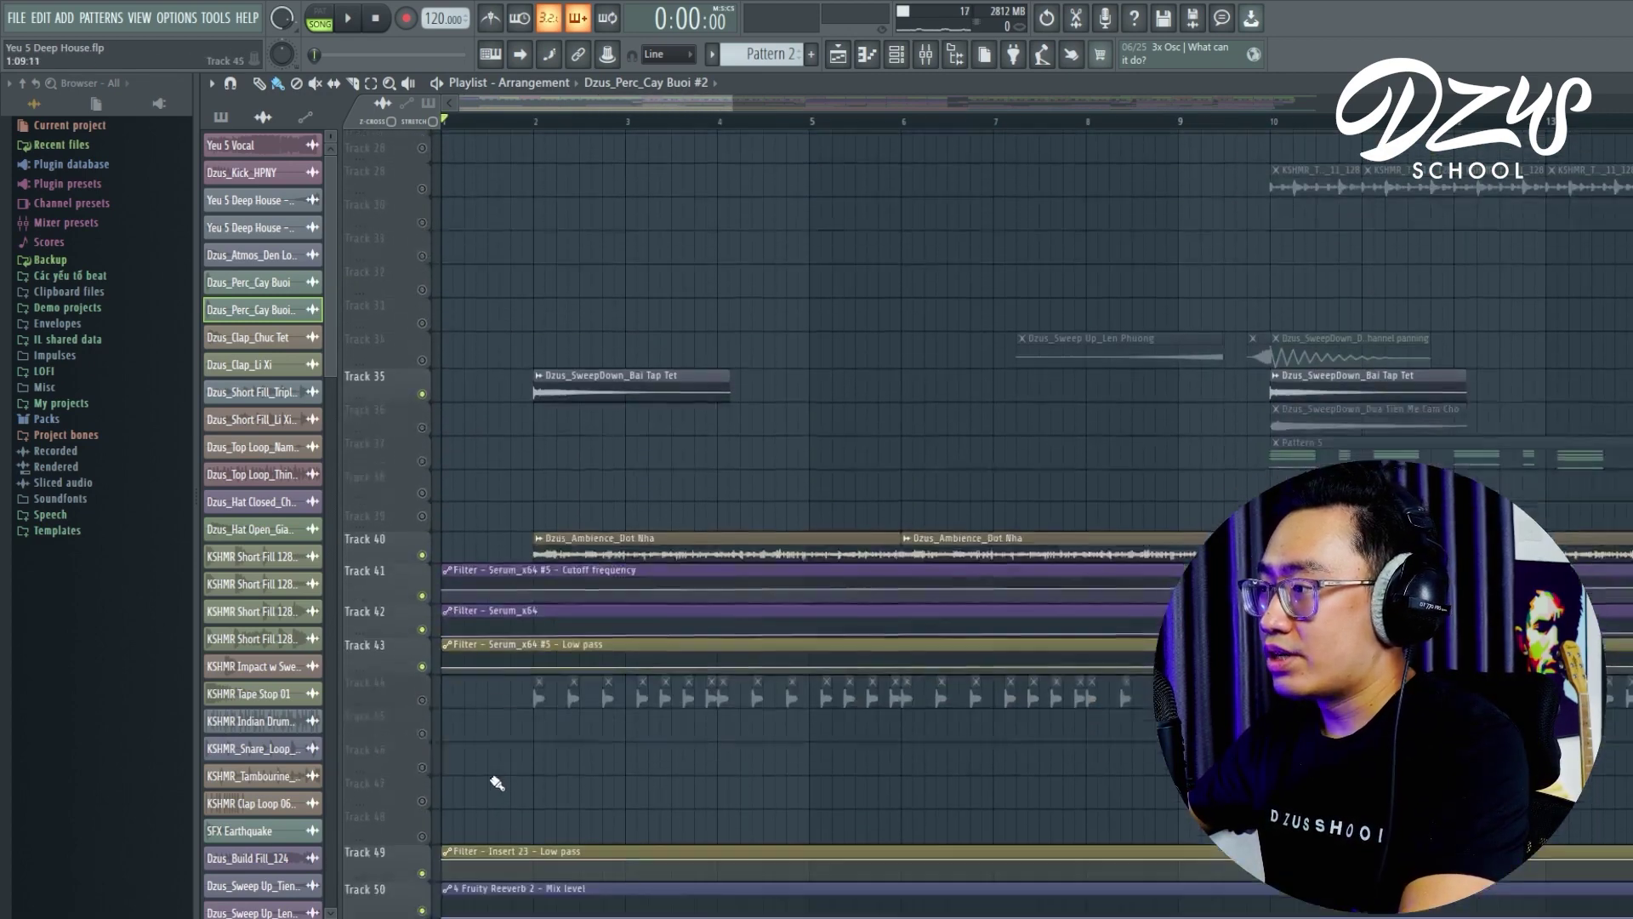
# - Examine the sweep-down and ambience clips on Tracks 35 and 40 and play them with the other layers from bar 2
pyautogui.scroll(2, 584, 505)
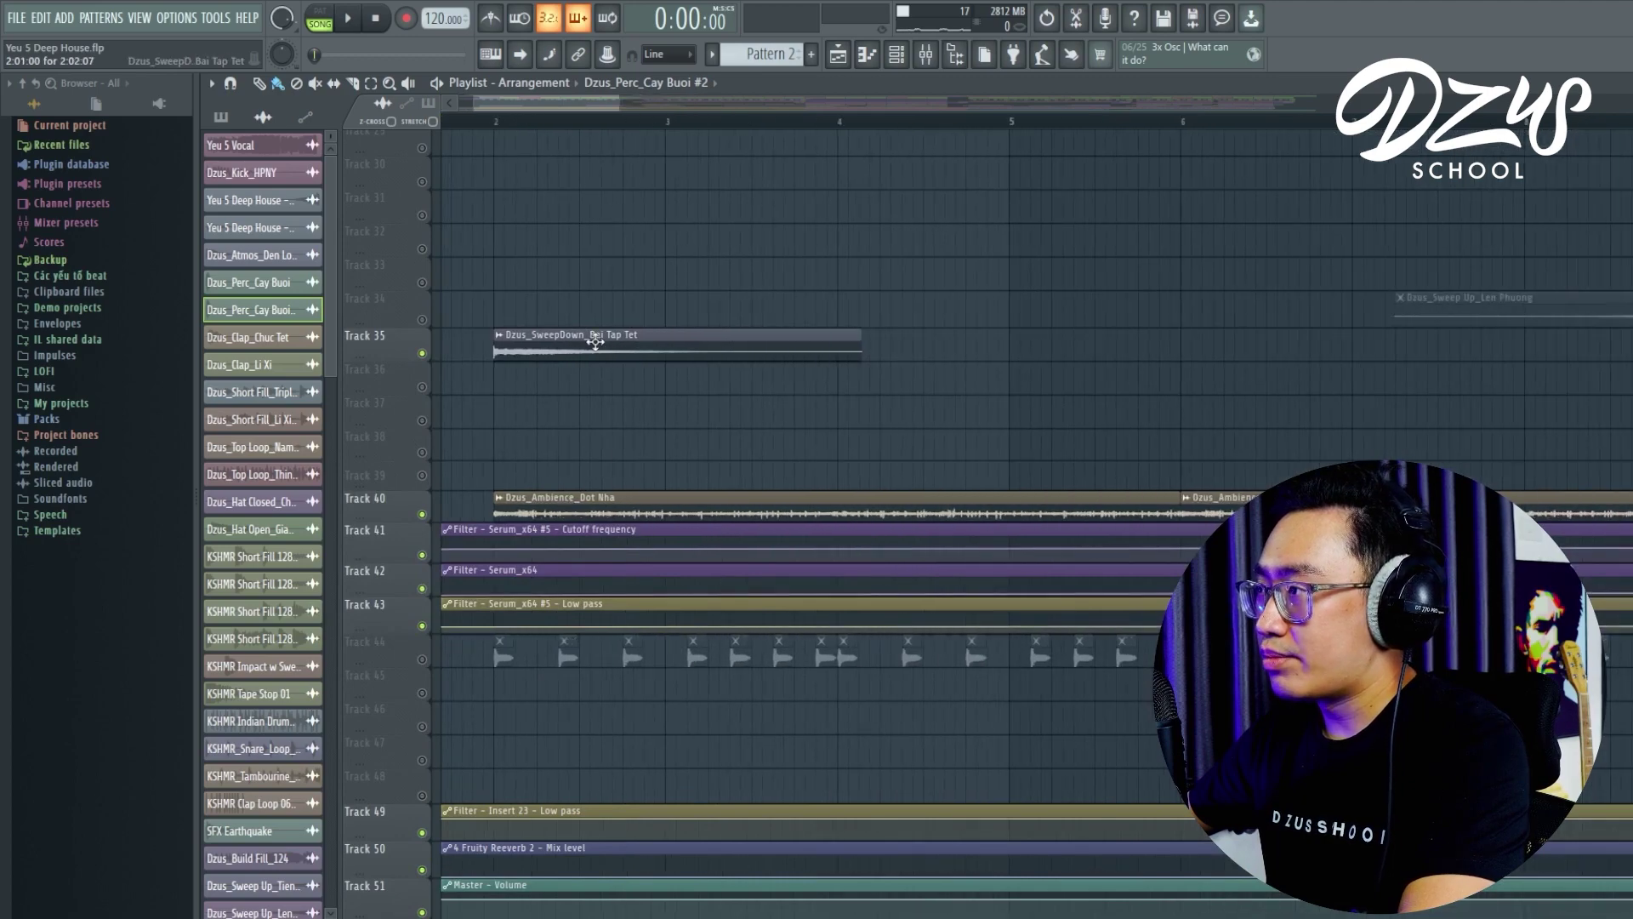
pyautogui.scroll(1, 503, 475)
pyautogui.scroll(-3, 503, 475)
pyautogui.scroll(2, 536, 569)
pyautogui.scroll(1, 496, 212)
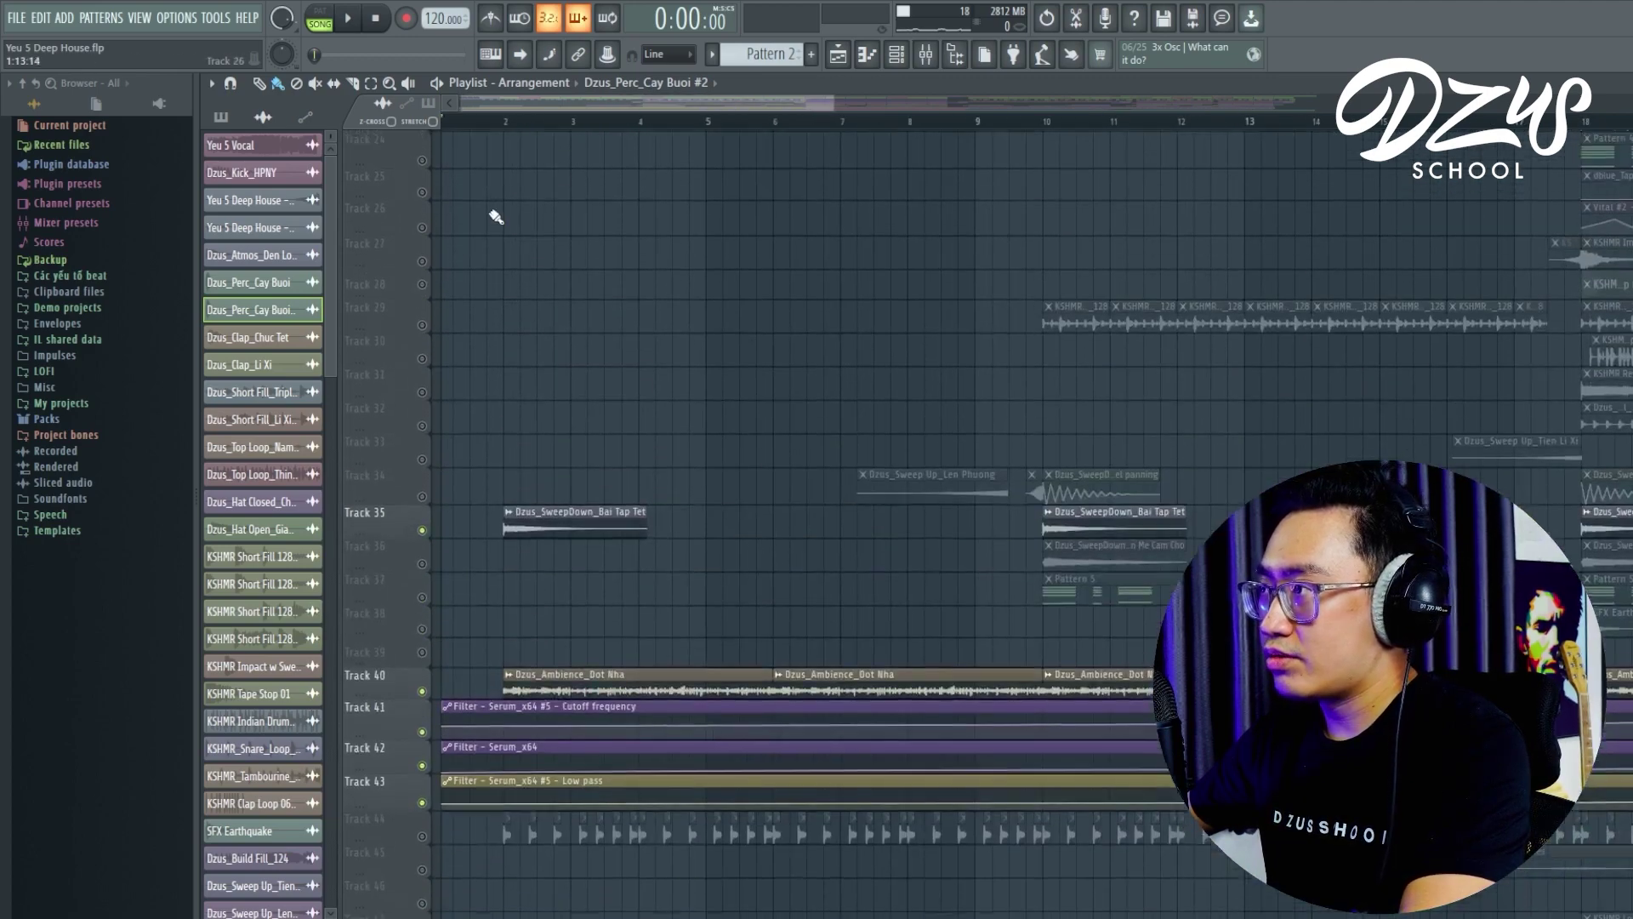
pyautogui.scroll(-3, 483, 494)
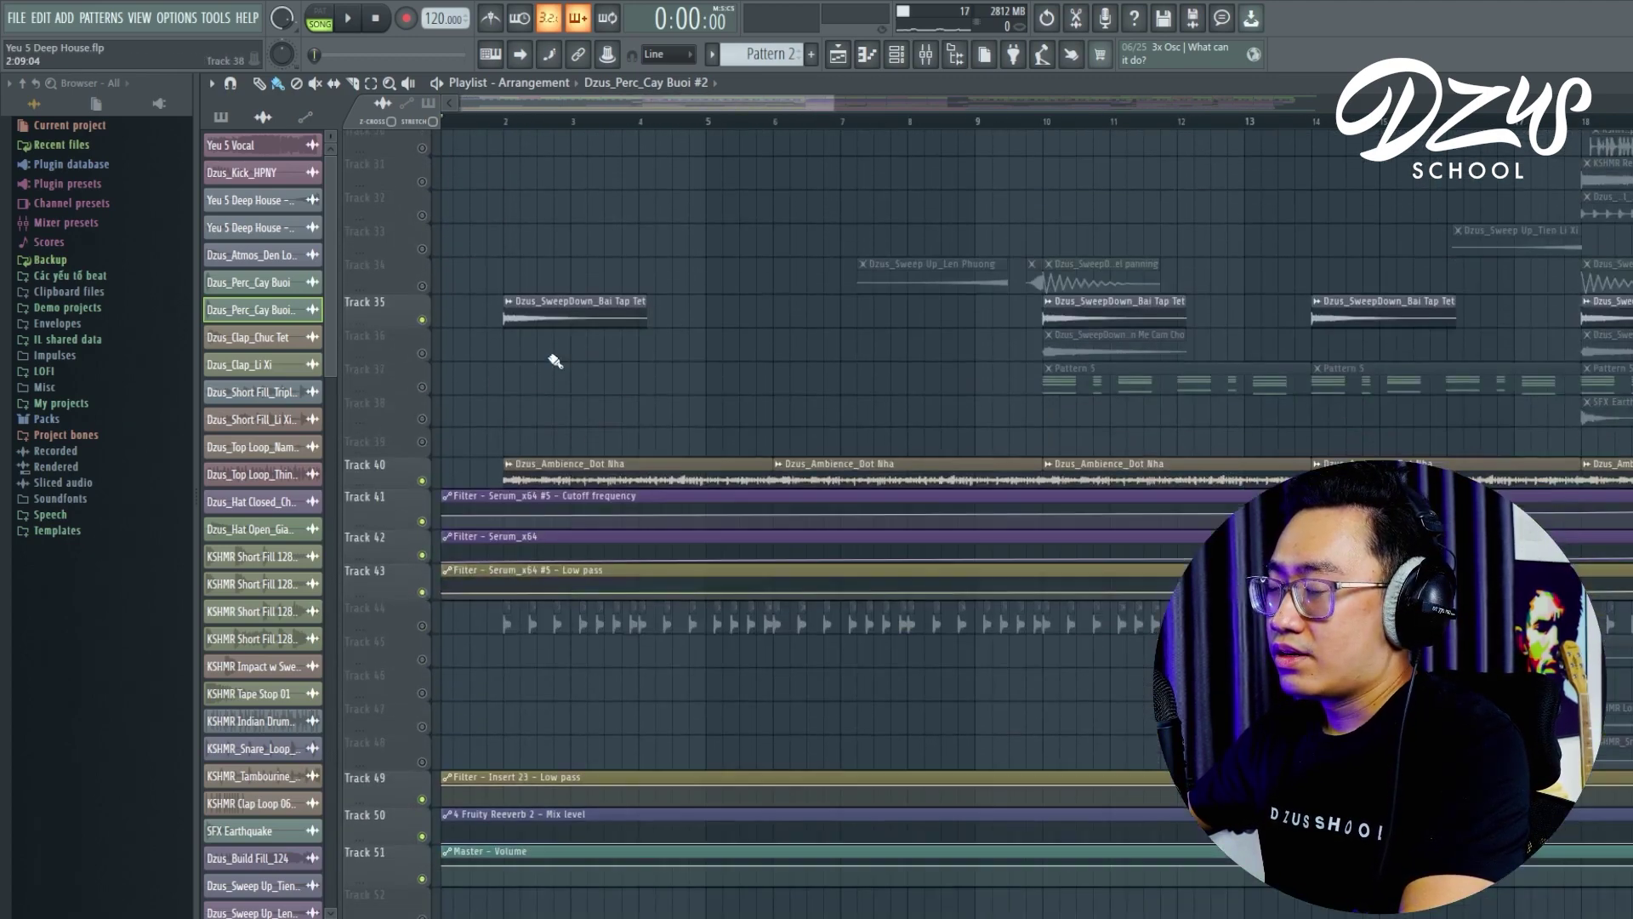
pyautogui.click(504, 121)
pyautogui.press('space')
pyautogui.scroll(9, 522, 427)
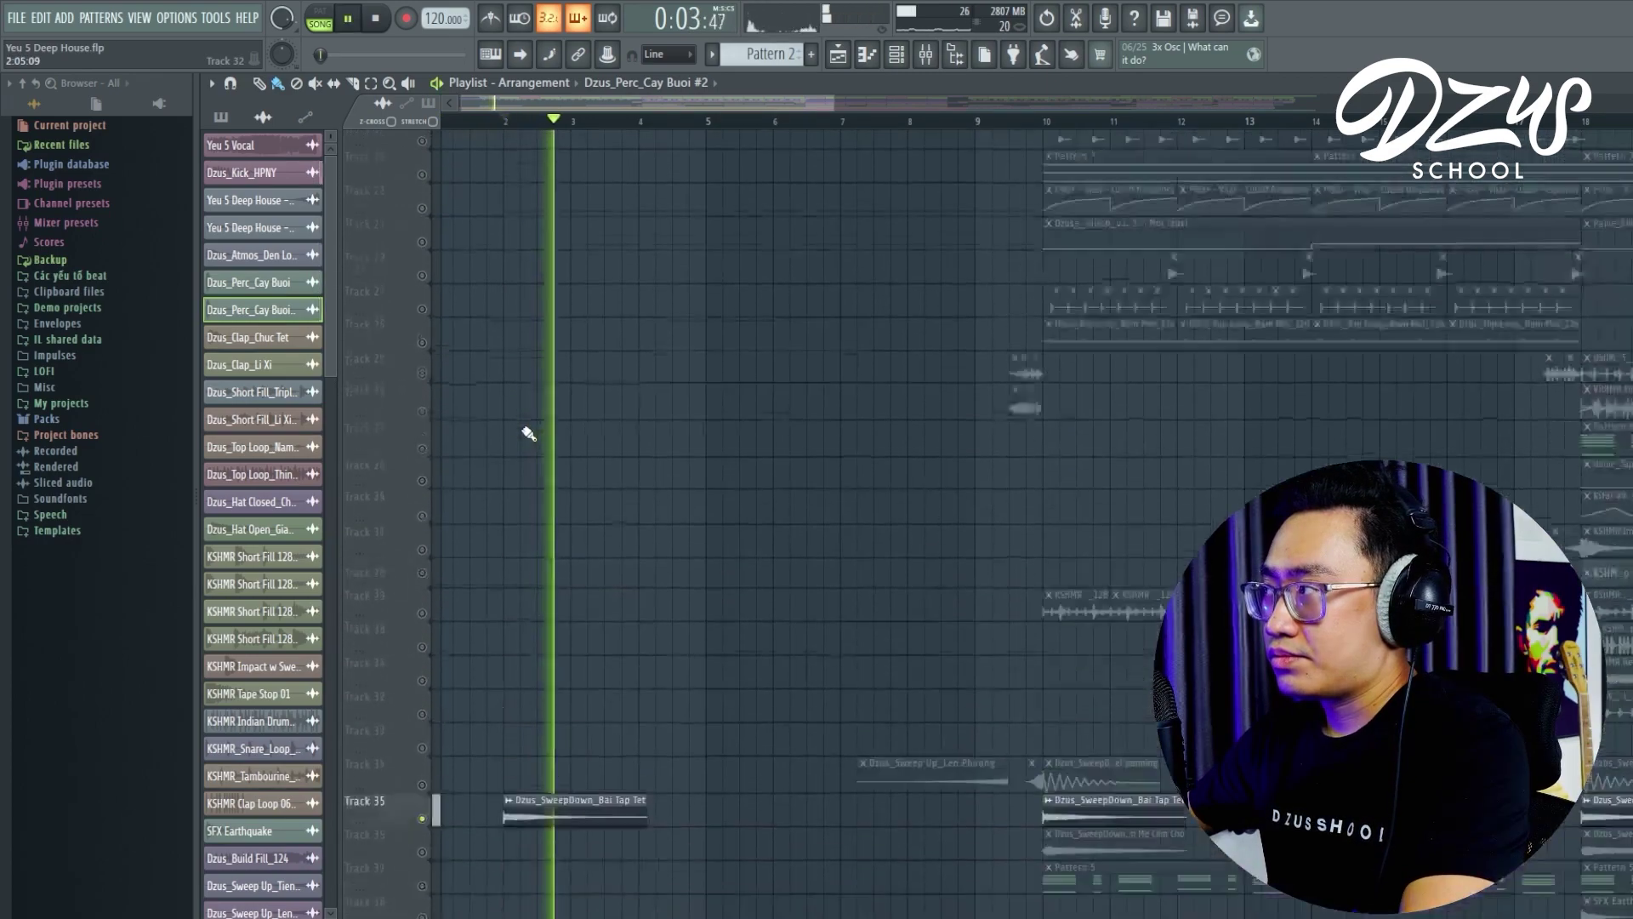
pyautogui.press('space')
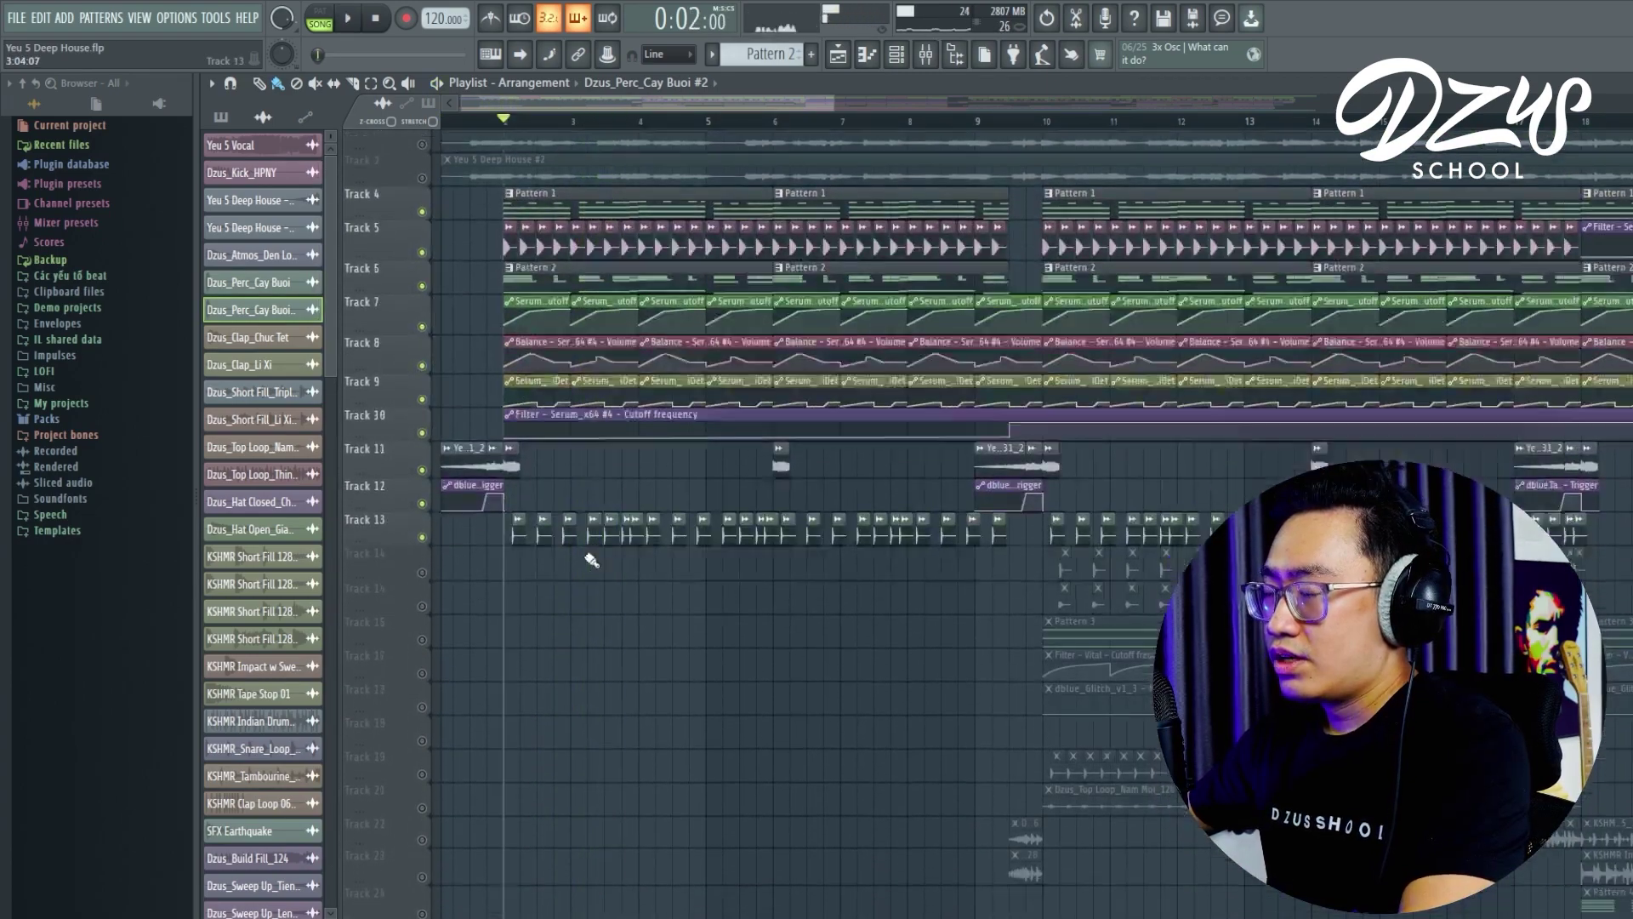
# - Unmute playlist Track 44, which holds the repeating short percussion clips below the filter automation
pyautogui.scroll(-8, 587, 553)
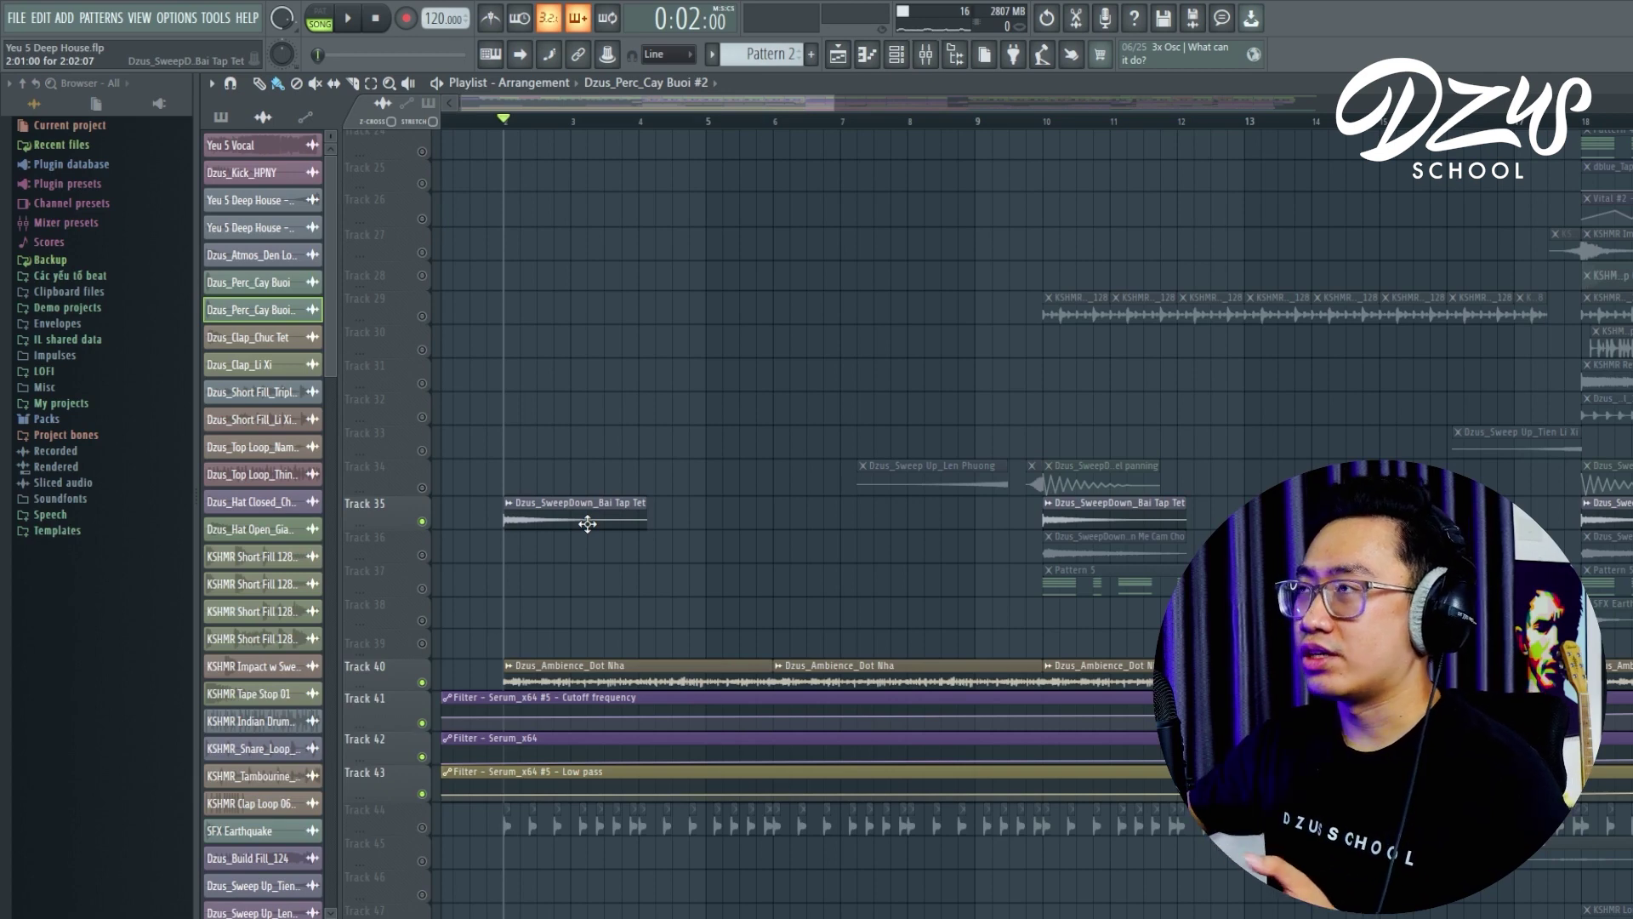
pyautogui.click(422, 827)
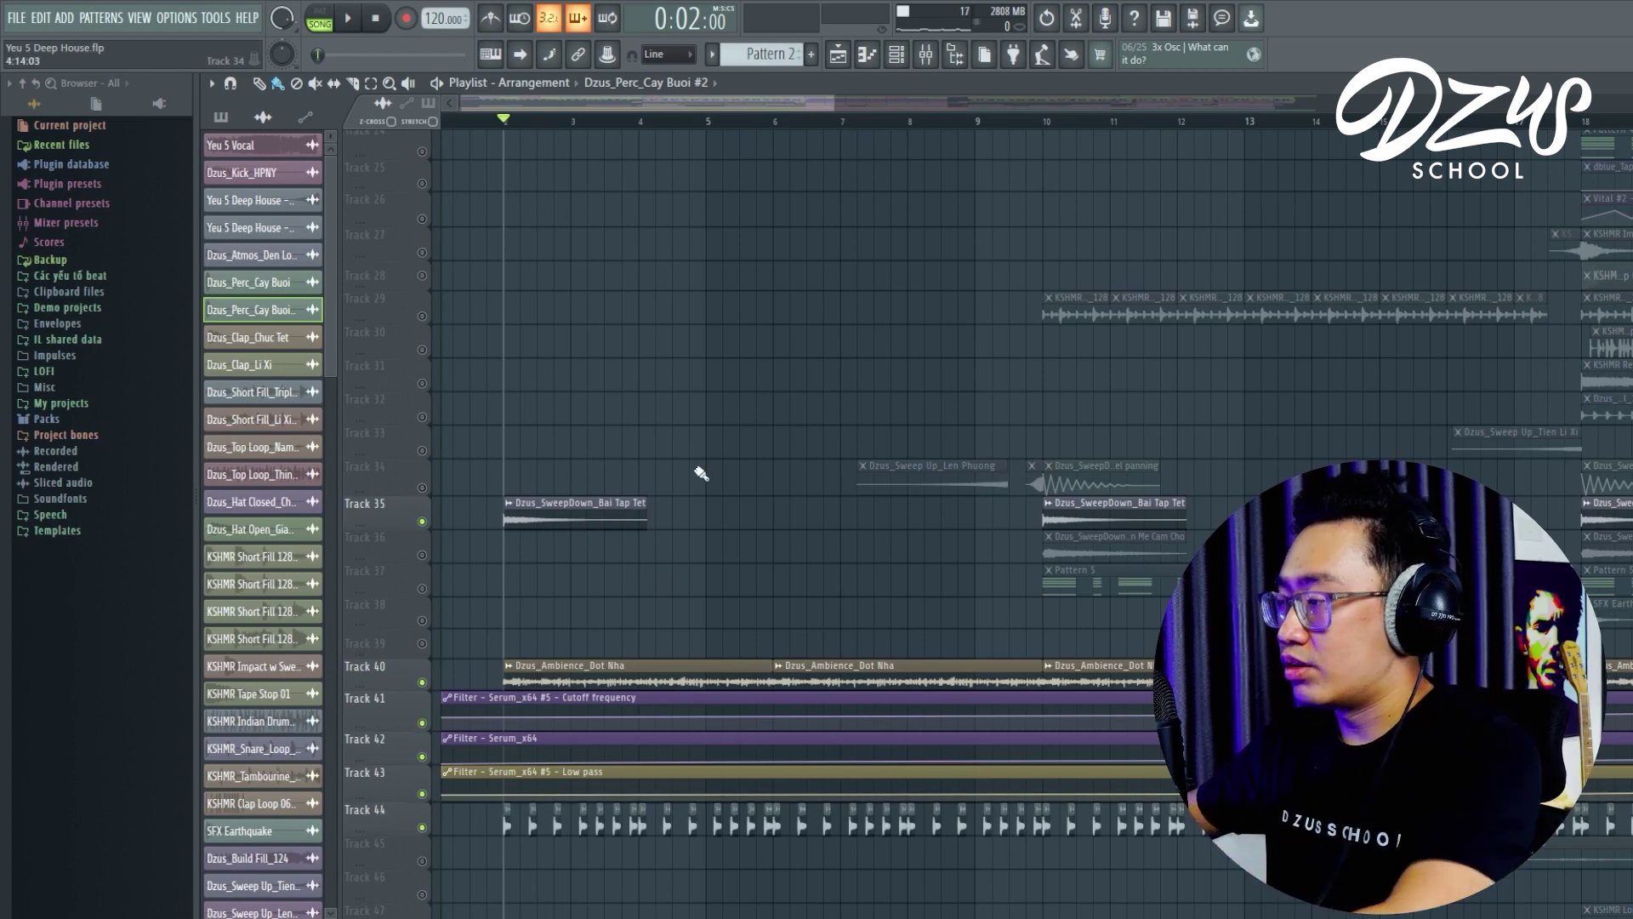
pyautogui.scroll(-2, 710, 510)
pyautogui.scroll(3, 700, 579)
pyautogui.scroll(-3, 652, 791)
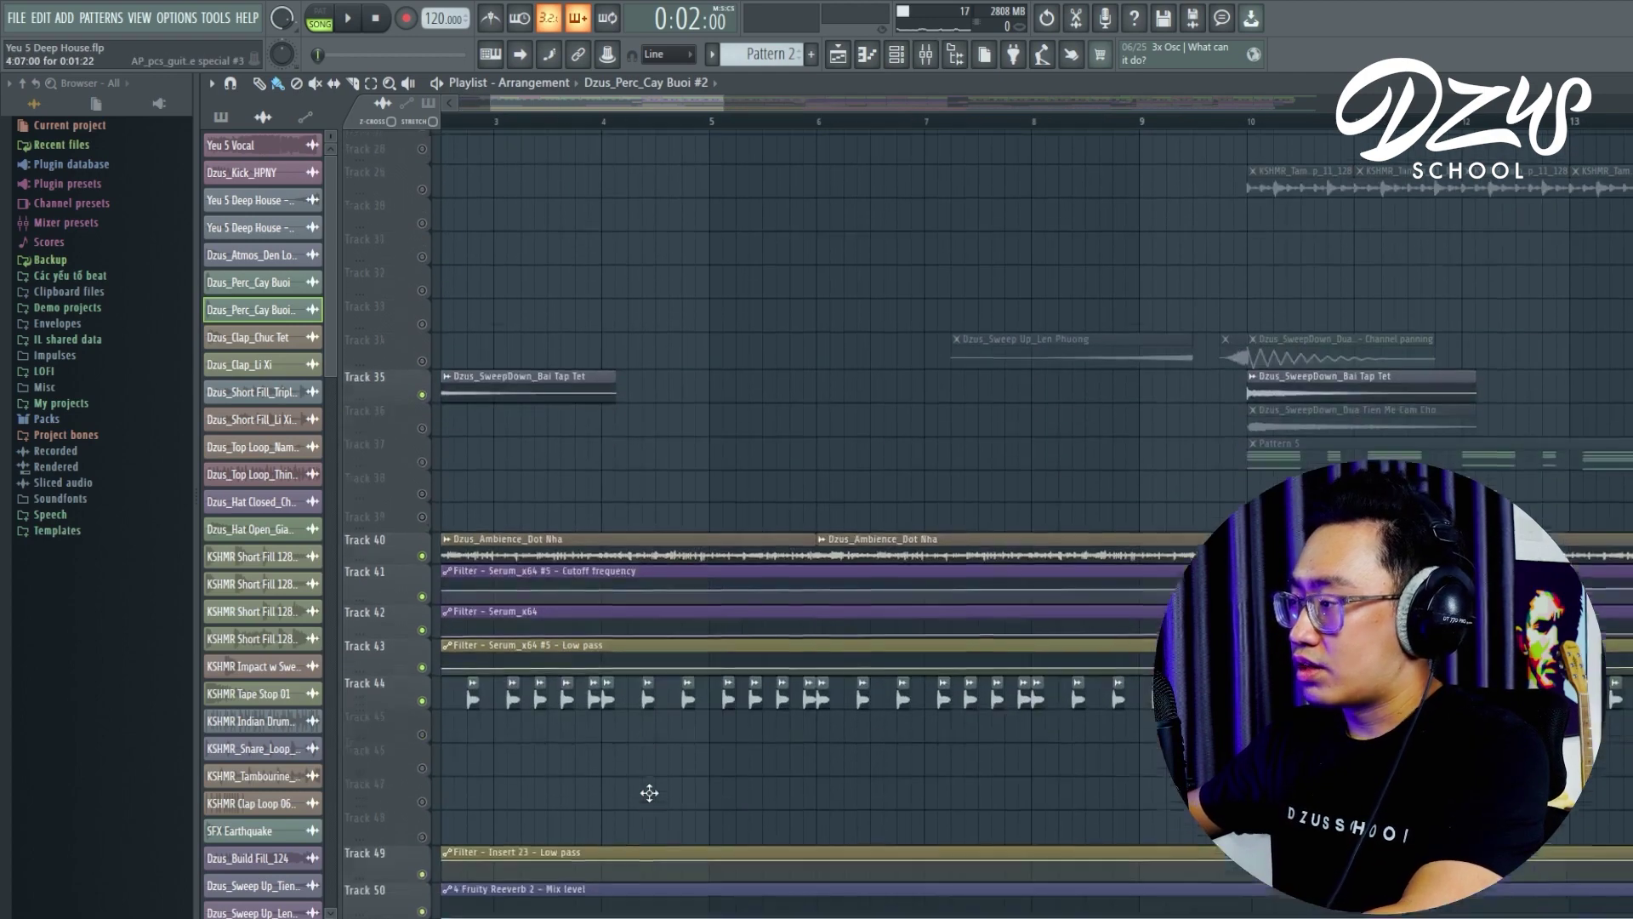
pyautogui.scroll(2, 652, 792)
pyautogui.scroll(7, 661, 749)
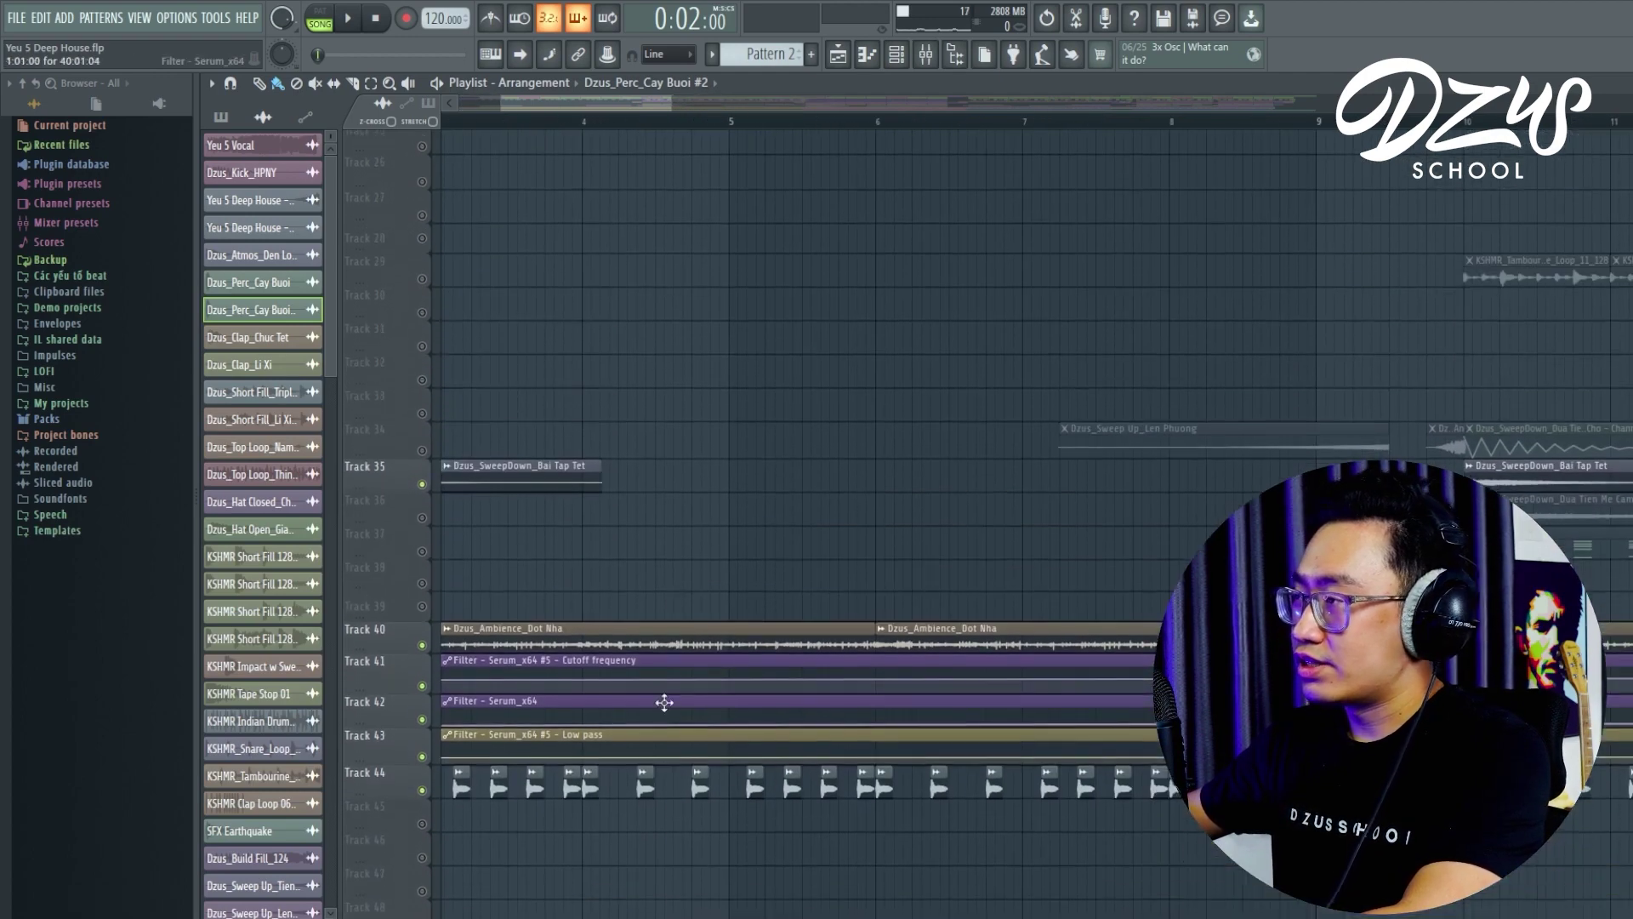
pyautogui.hscroll(-3, 543, 291)
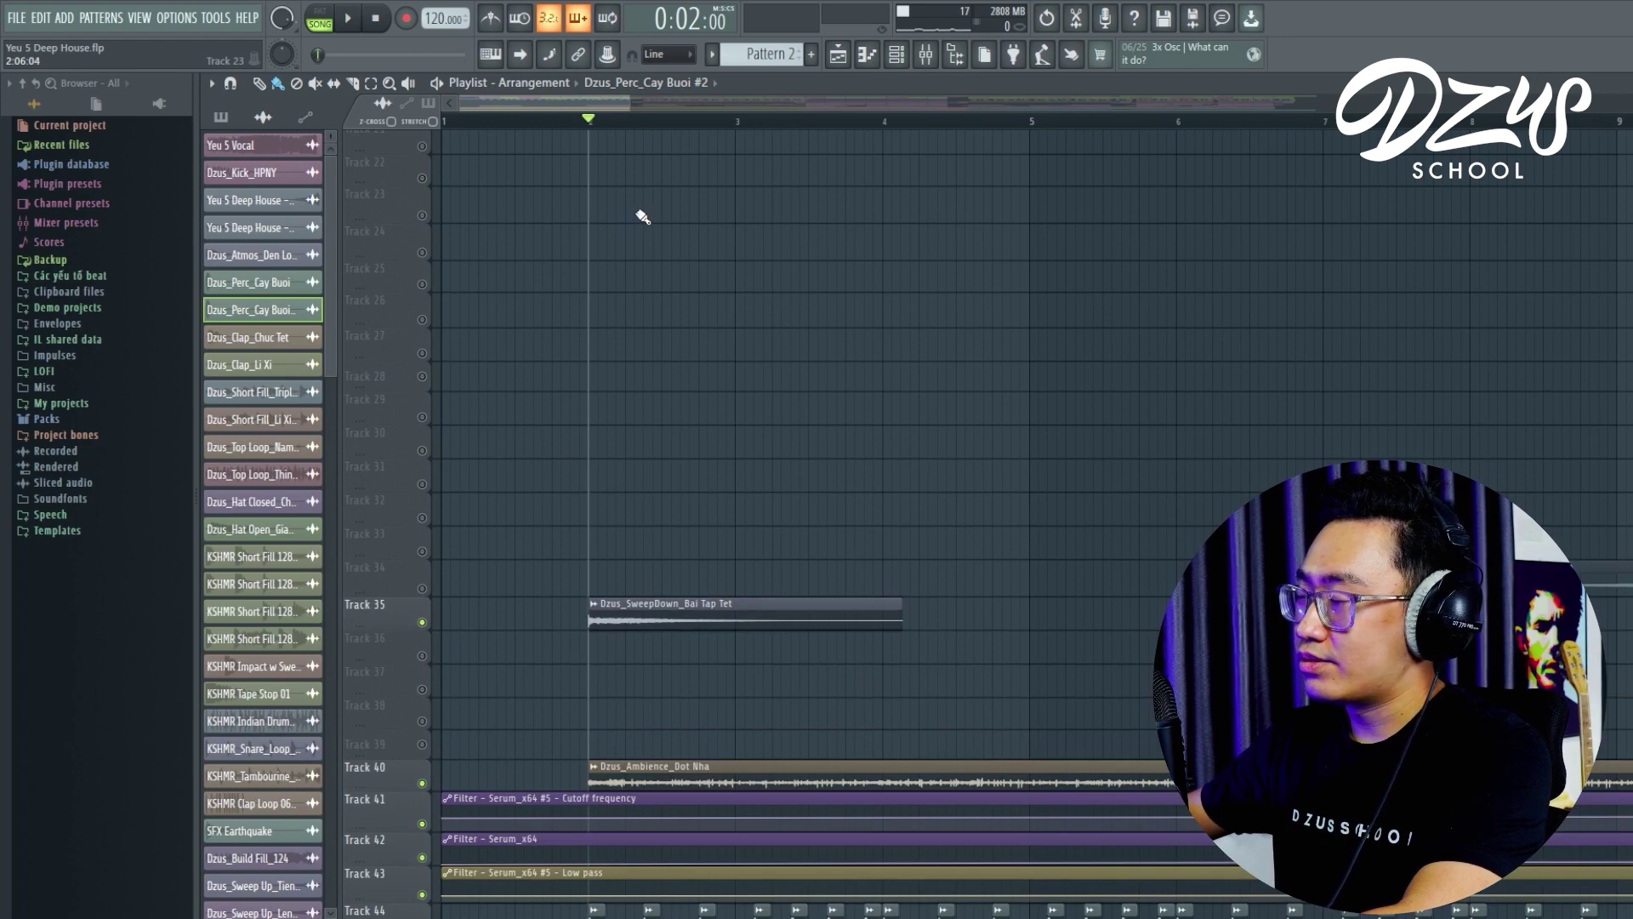
# - Play the arrangement from bar 2 with Track 44 added, checking the active tracks during playback
pyautogui.press('space')
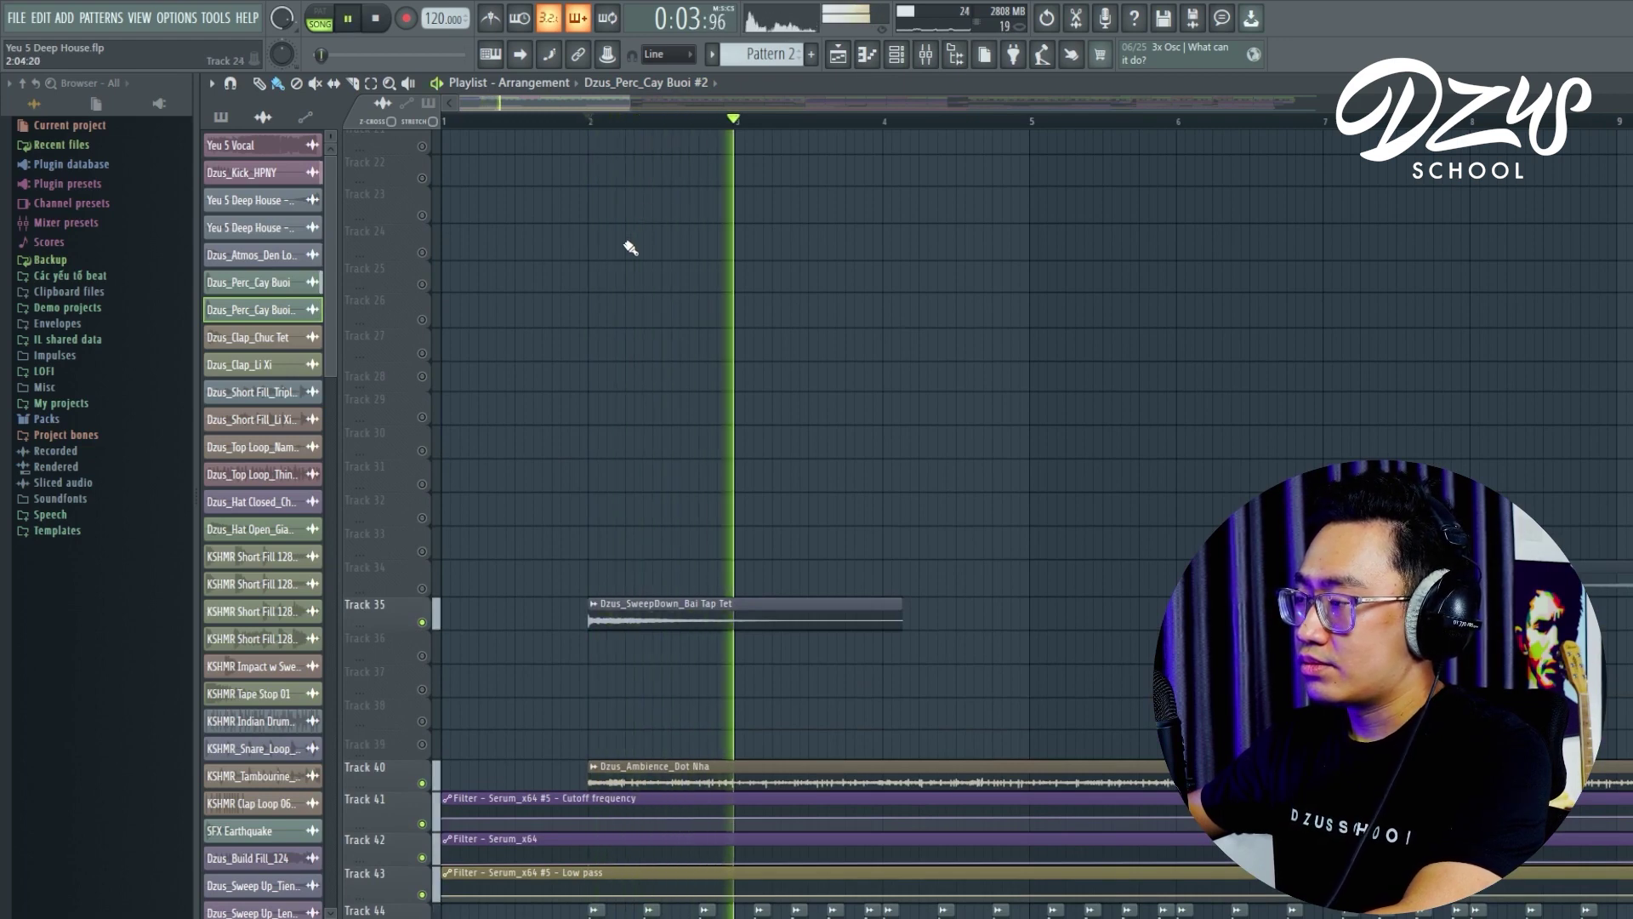
pyautogui.scroll(-4, 630, 248)
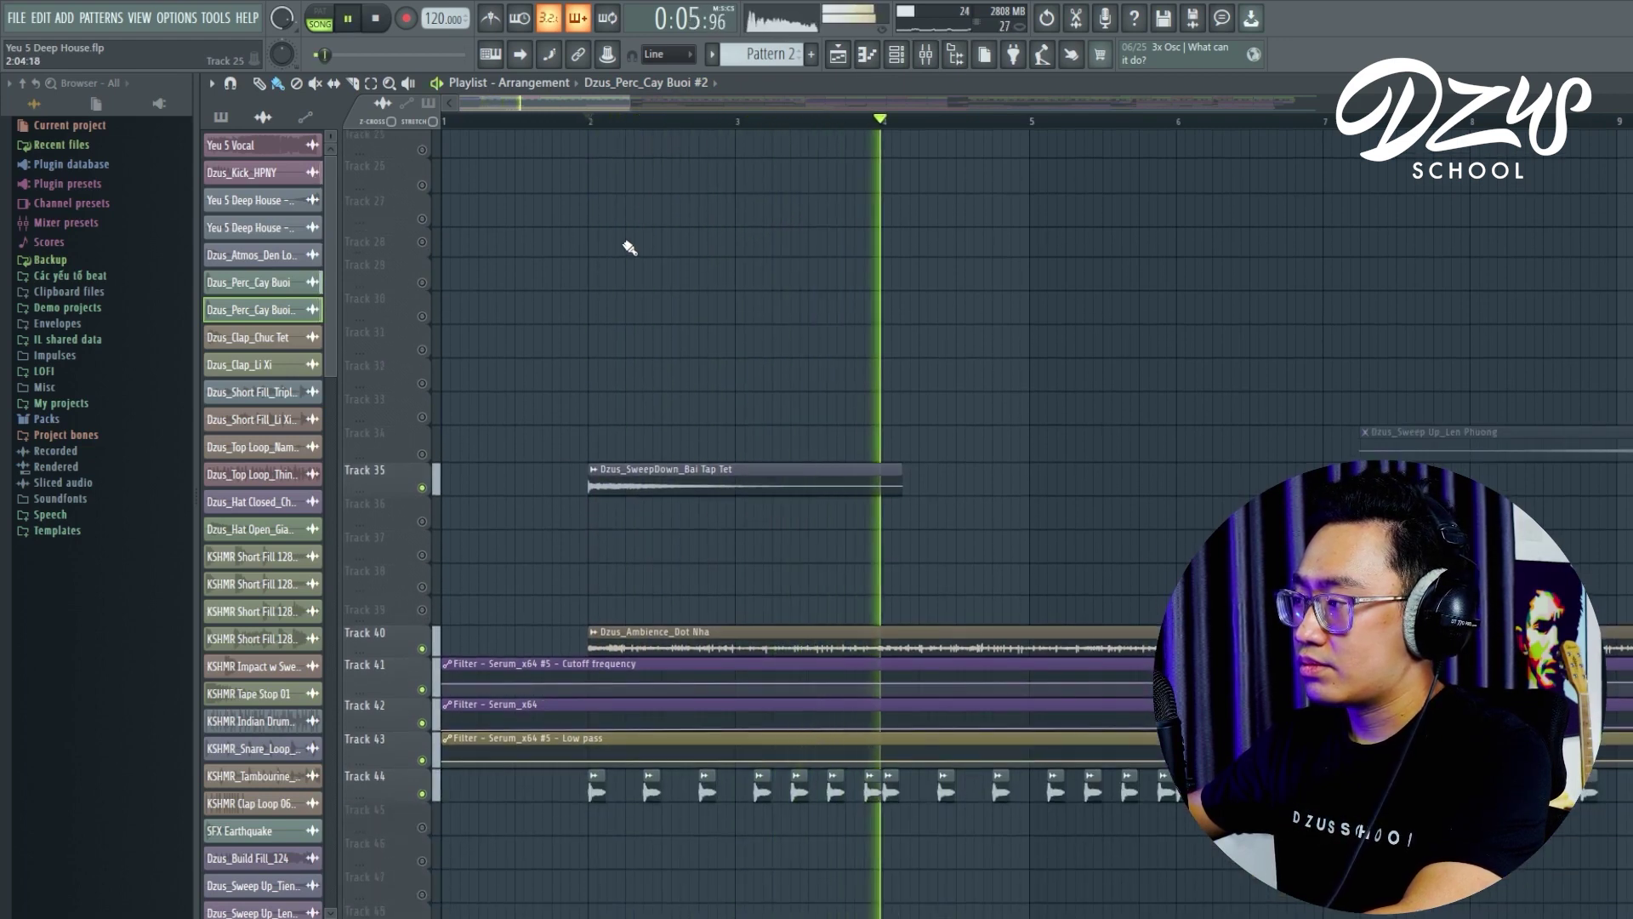
pyautogui.scroll(20, 630, 247)
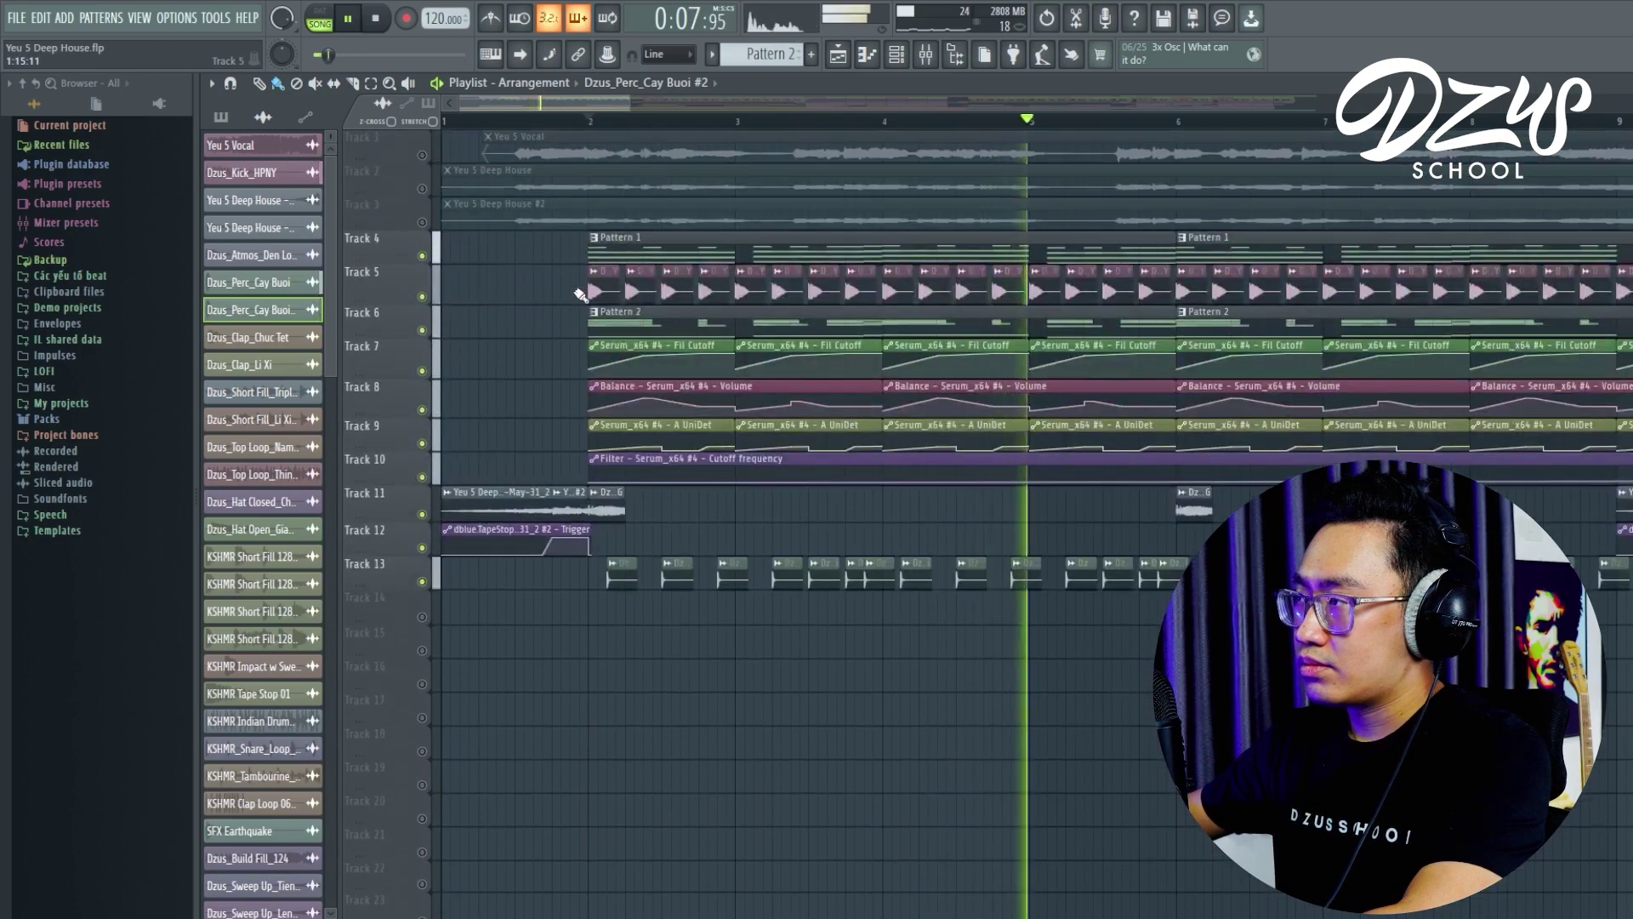
pyautogui.scroll(-6, 580, 294)
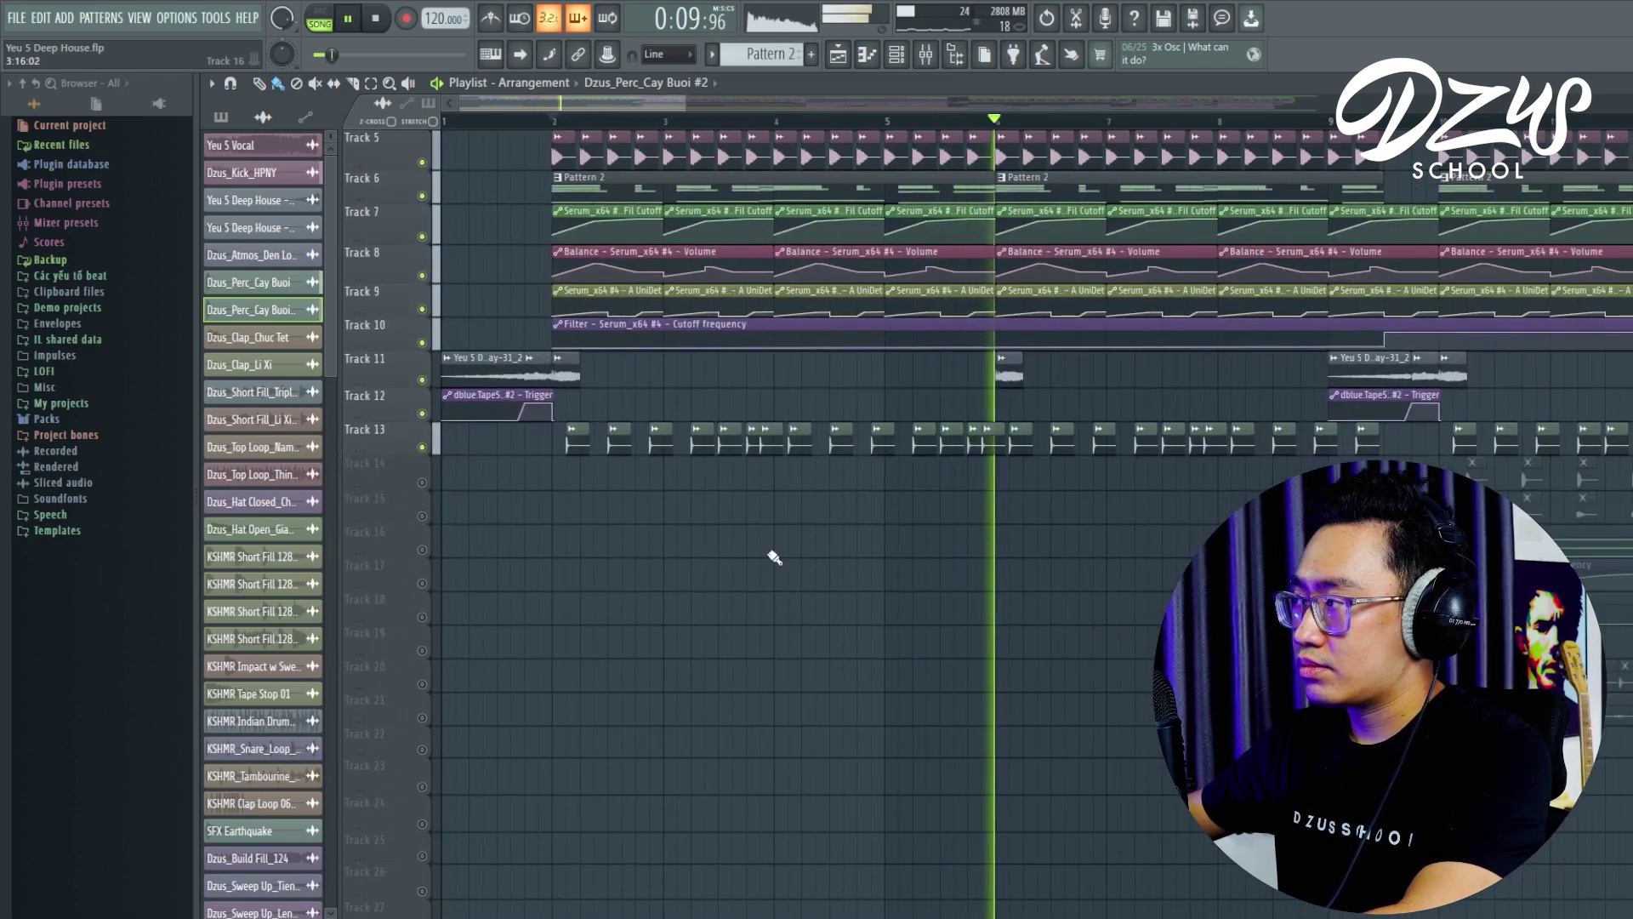
pyautogui.scroll(-10, 770, 551)
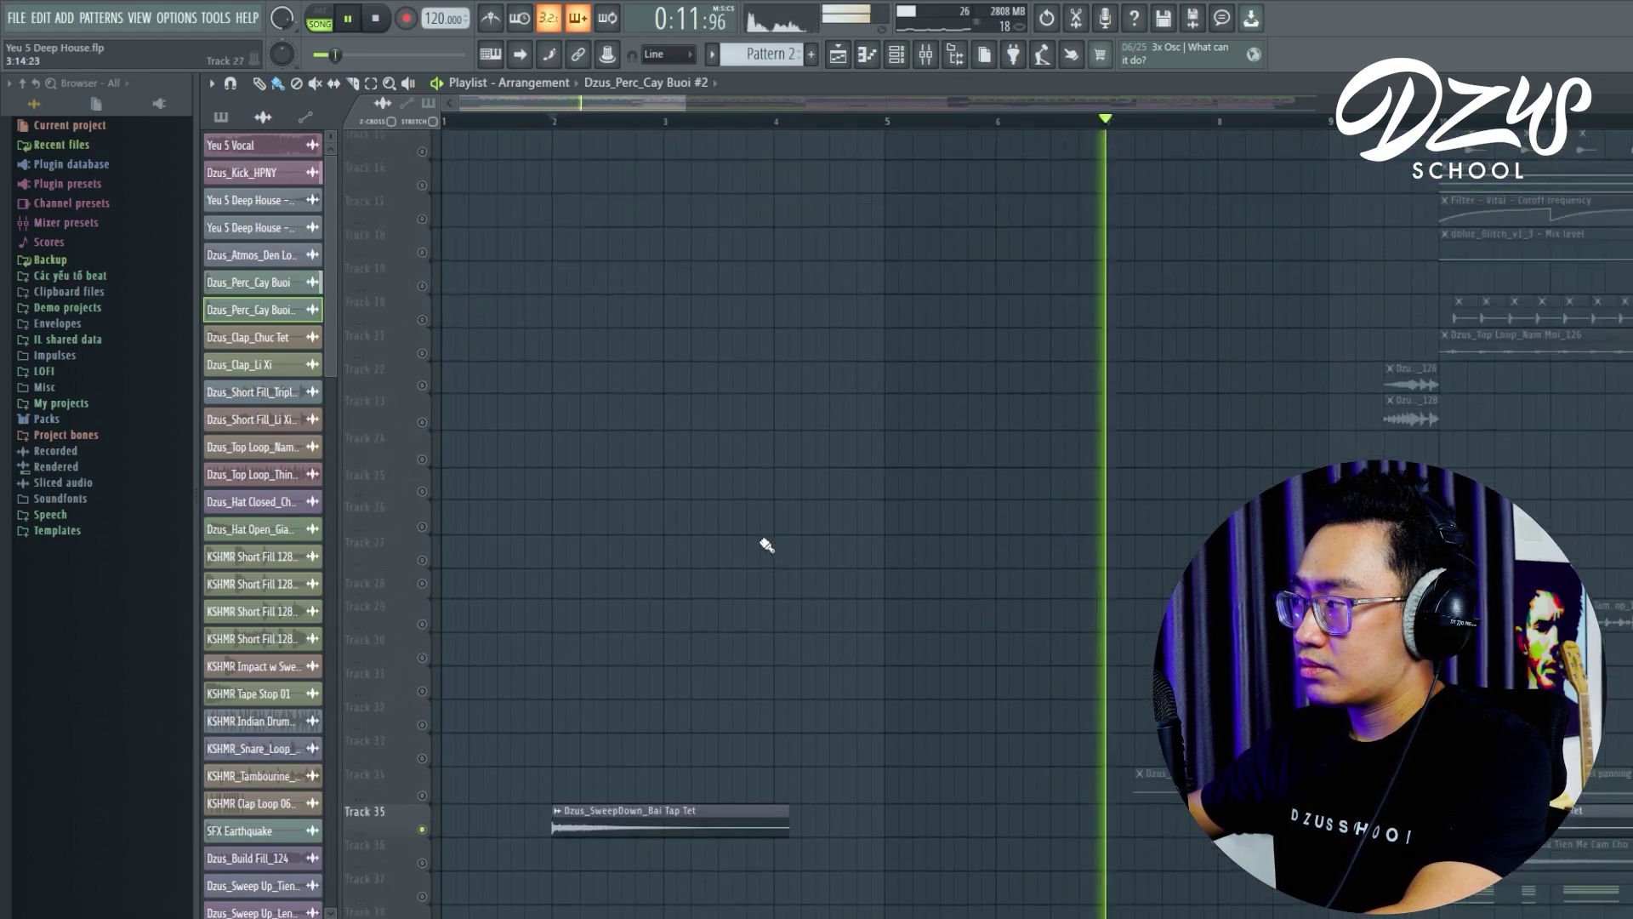
pyautogui.scroll(-10, 767, 546)
pyautogui.scroll(-5, 764, 538)
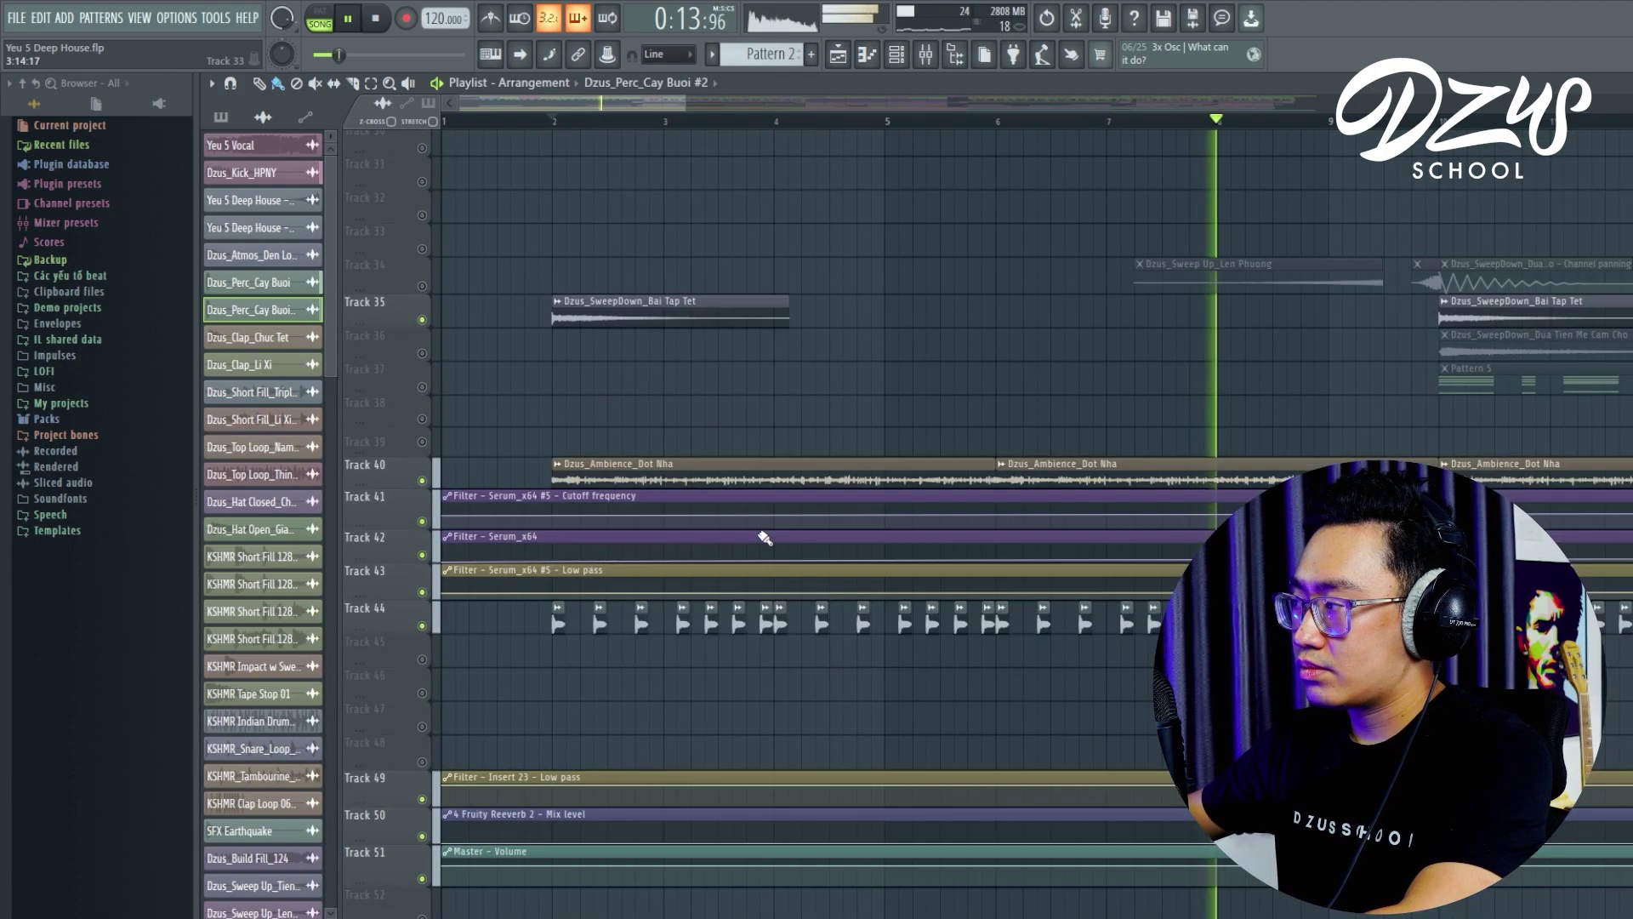
pyautogui.scroll(-3, 765, 538)
pyautogui.press('space')
# - Unmute Track 34 with the sweep clips and Tracks 22 and 23 with the short fills before bar 10
pyautogui.scroll(5, 749, 535)
pyautogui.scroll(2, 540, 489)
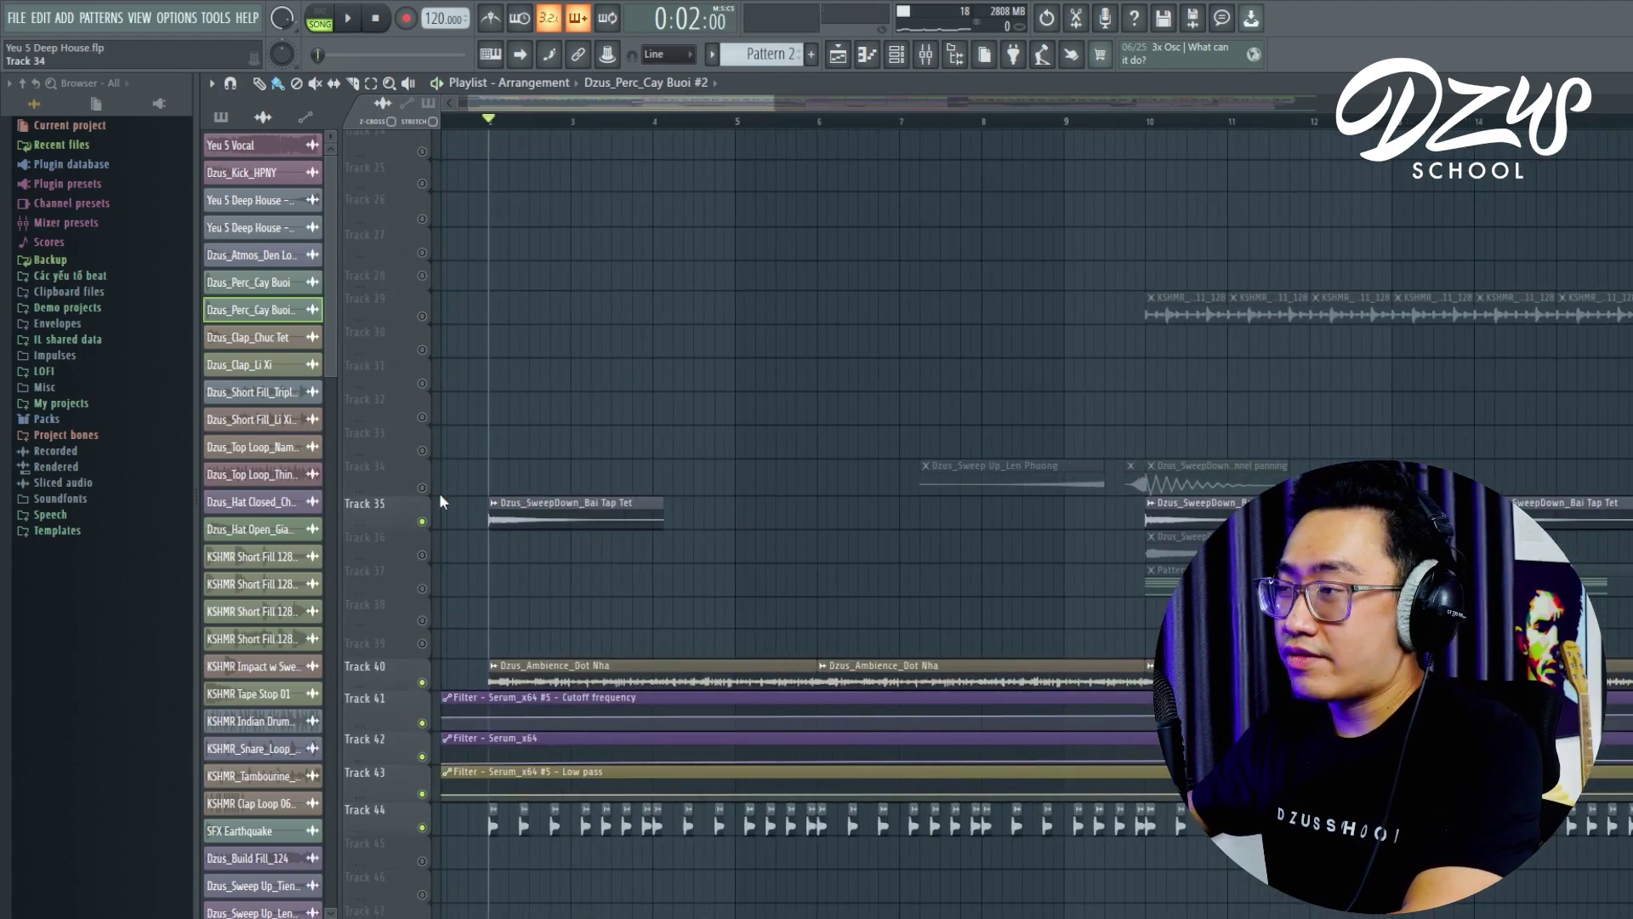
pyautogui.scroll(2, 587, 470)
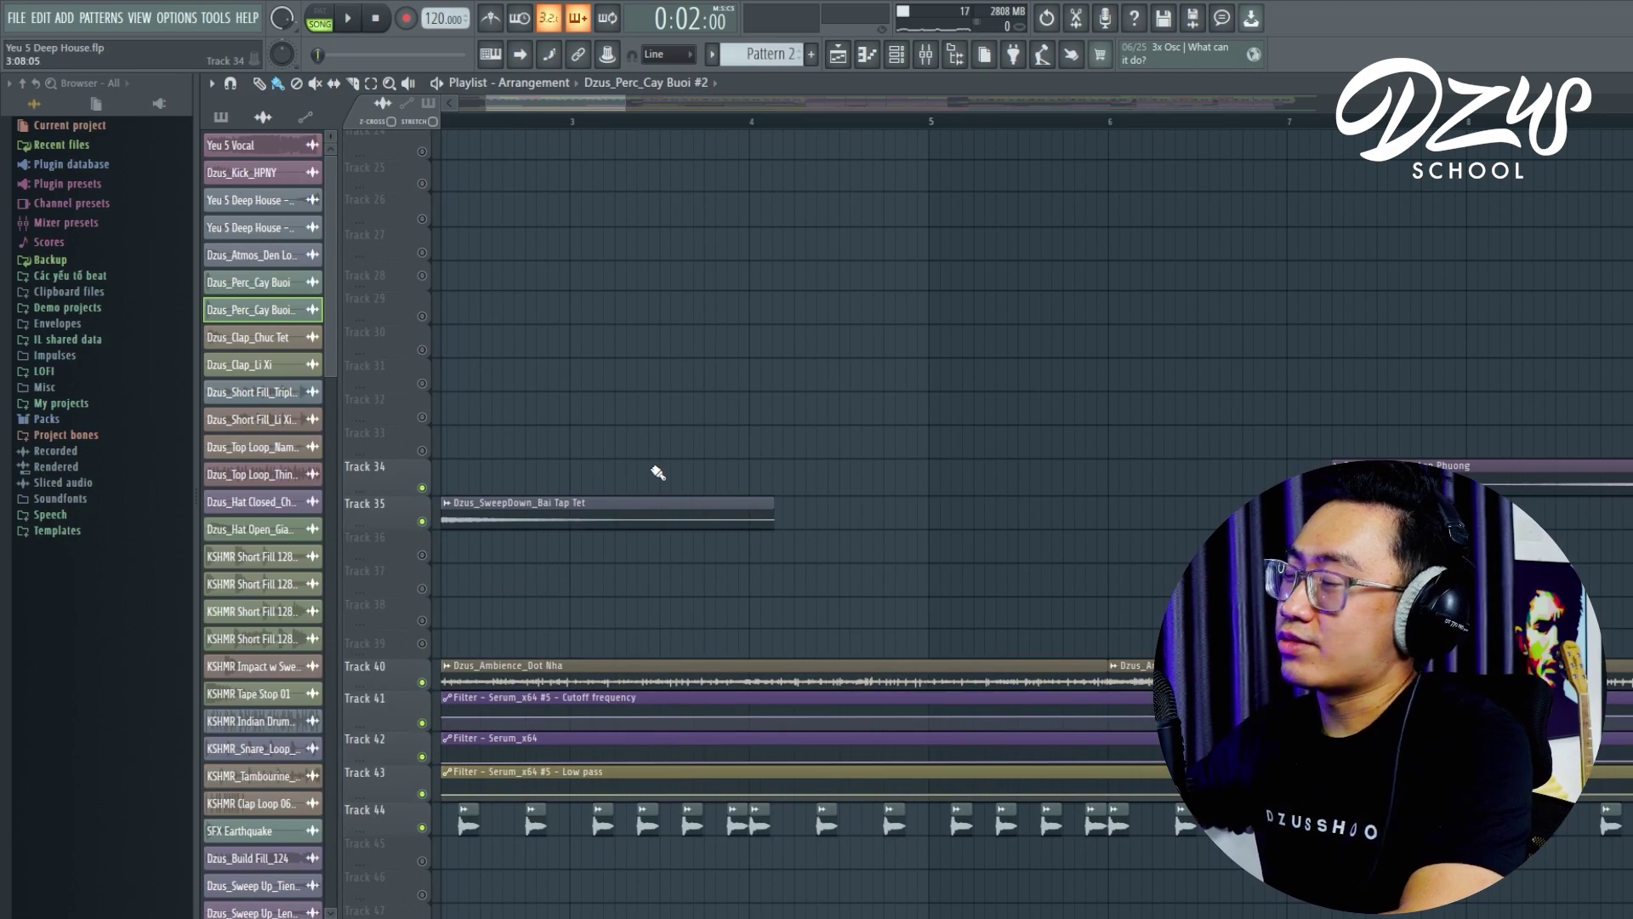
pyautogui.scroll(10, 646, 459)
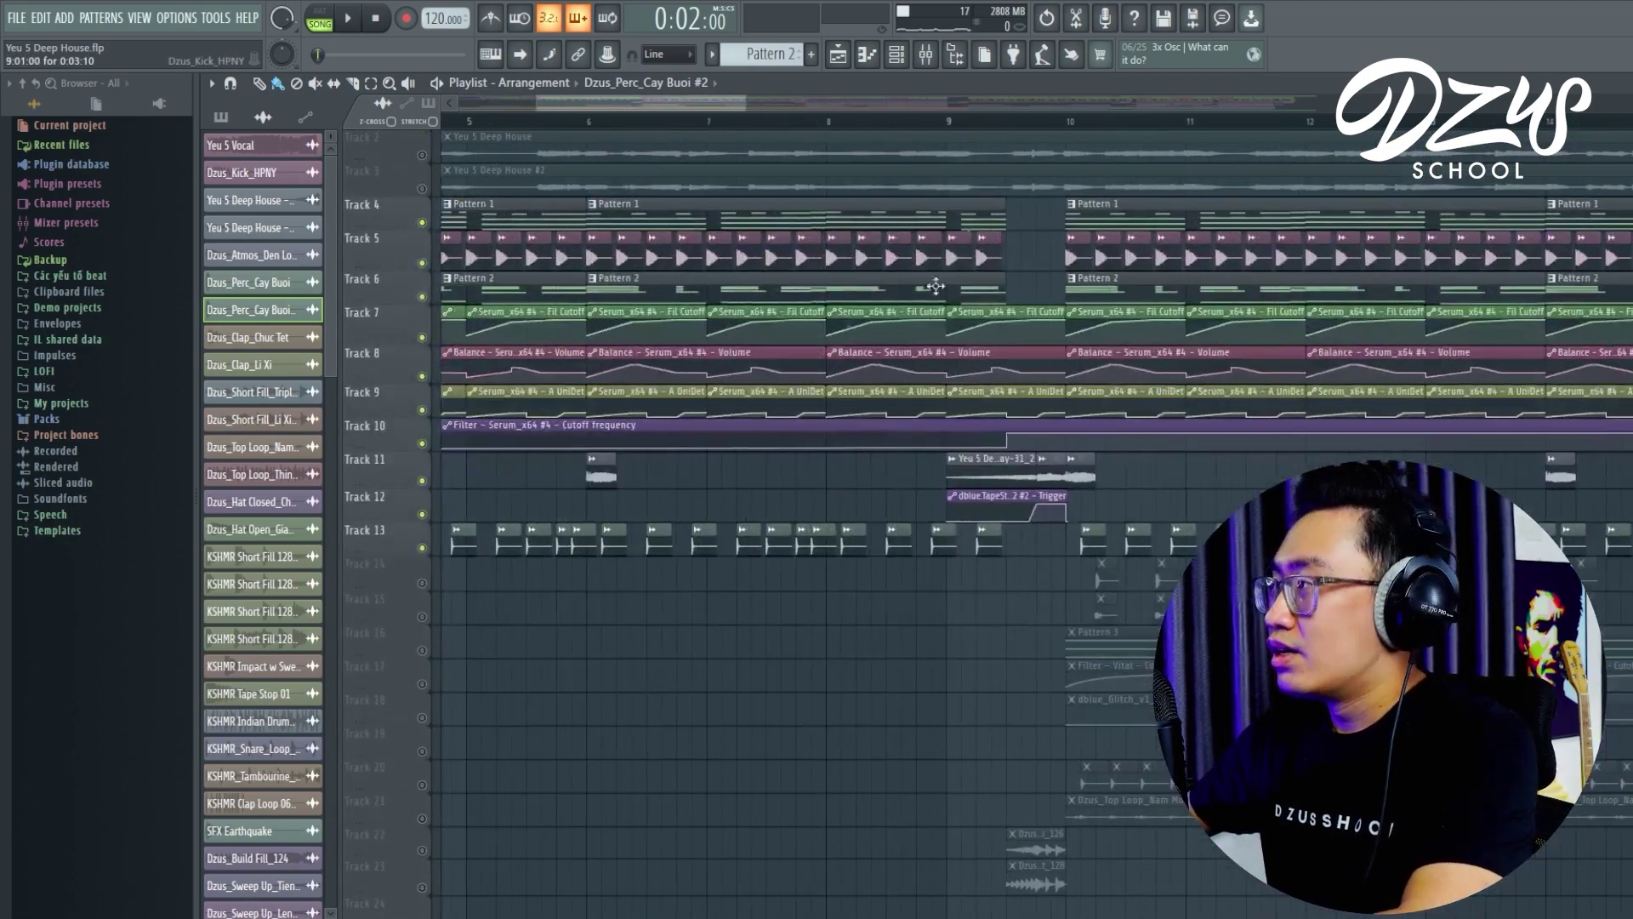
pyautogui.scroll(-3, 892, 491)
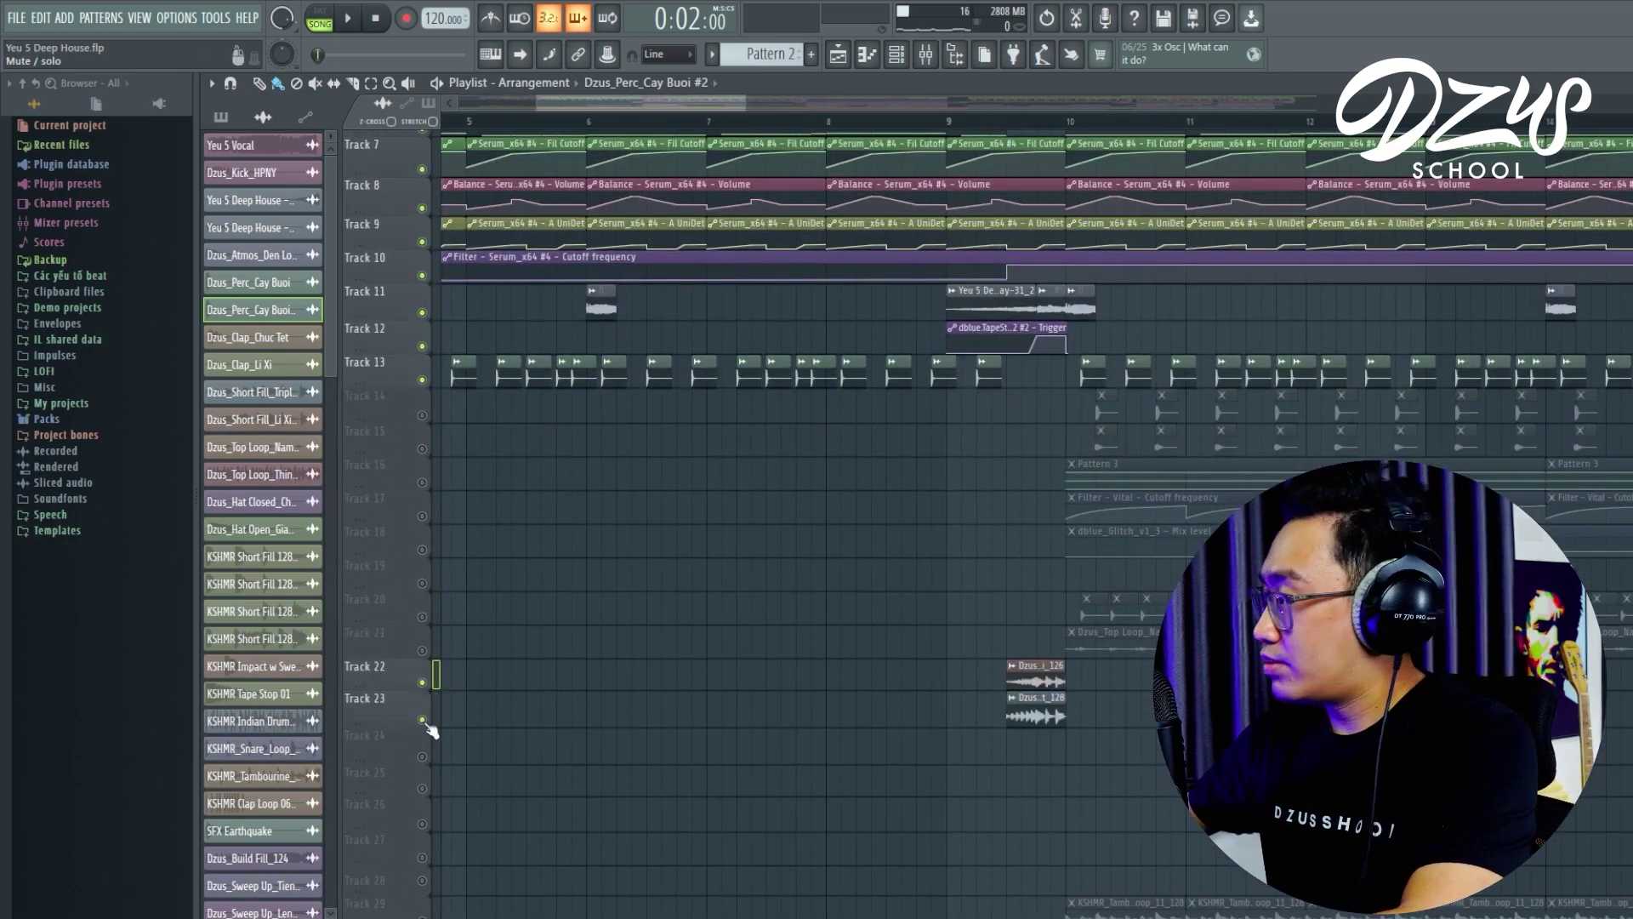
pyautogui.scroll(-4, 885, 700)
pyautogui.scroll(2, 966, 536)
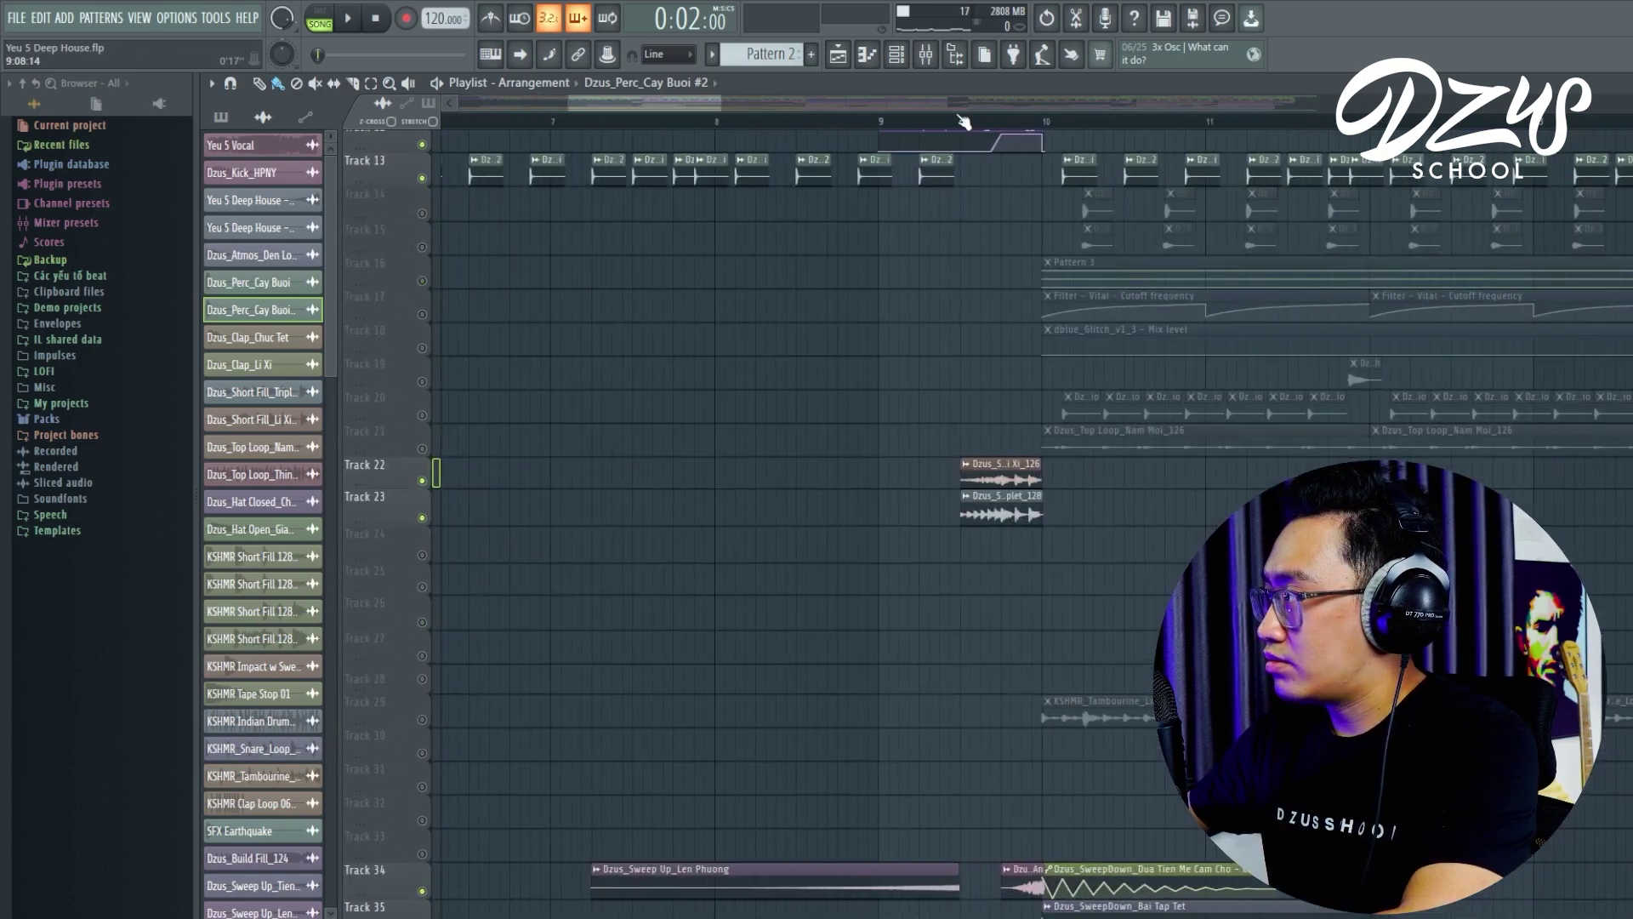
# - Examine the Dzus_Short Fill_Li Xi_126 and Dzus_Short Fill_Triplet_128 clips and play the transition from bar 9
pyautogui.moveTo(963, 122); pyautogui.dragTo(991, 410)
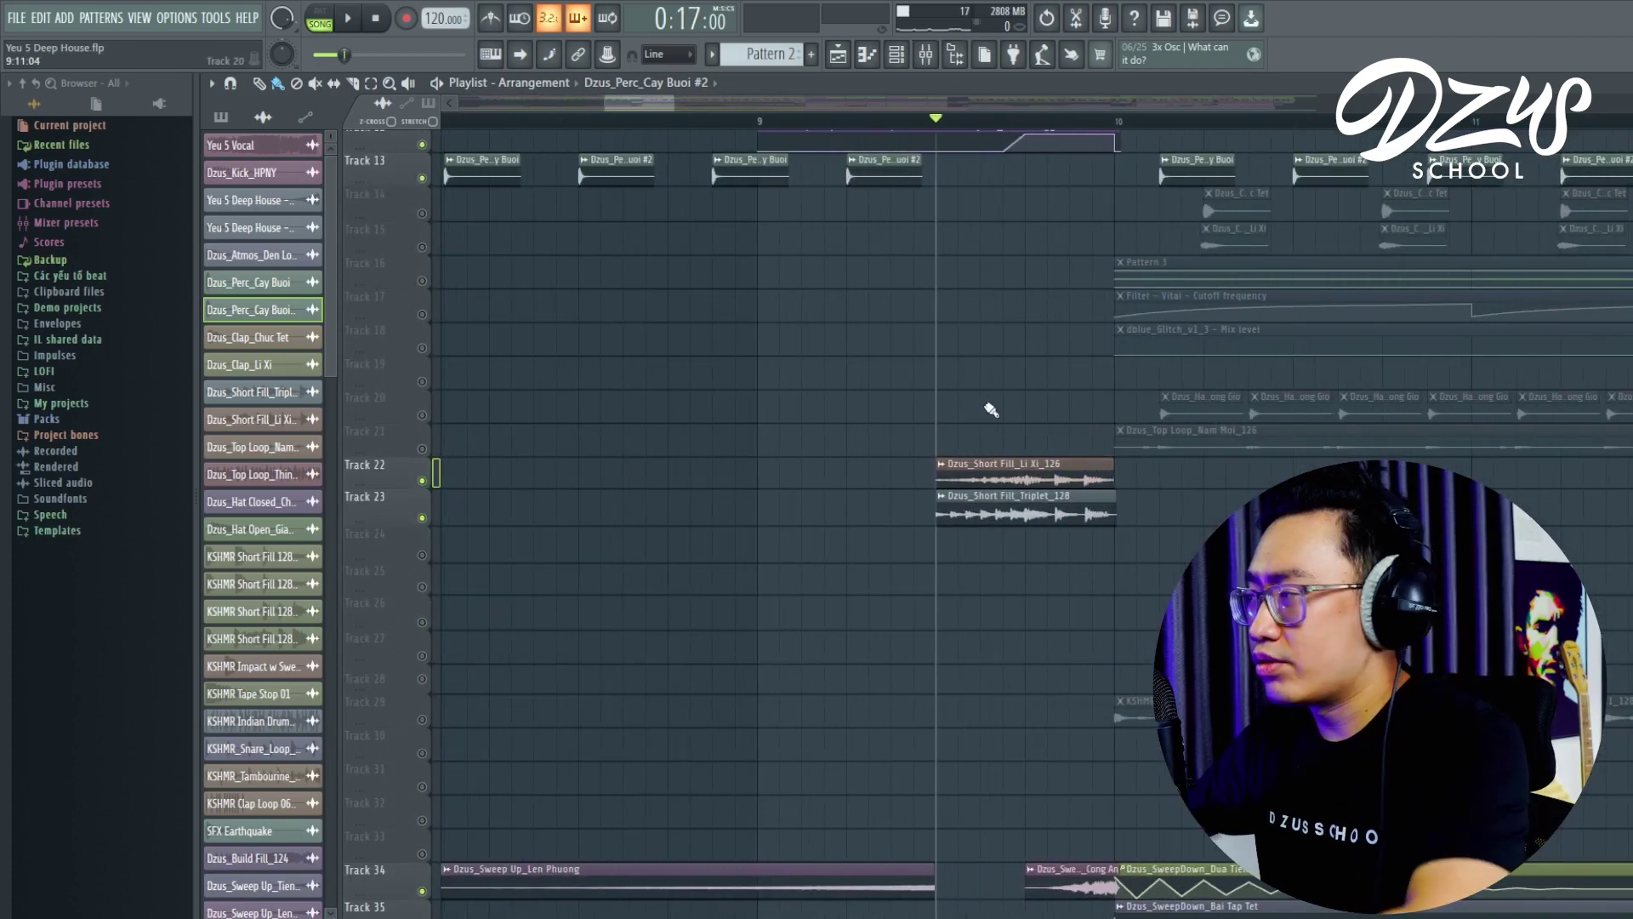
pyautogui.scroll(4, 1007, 412)
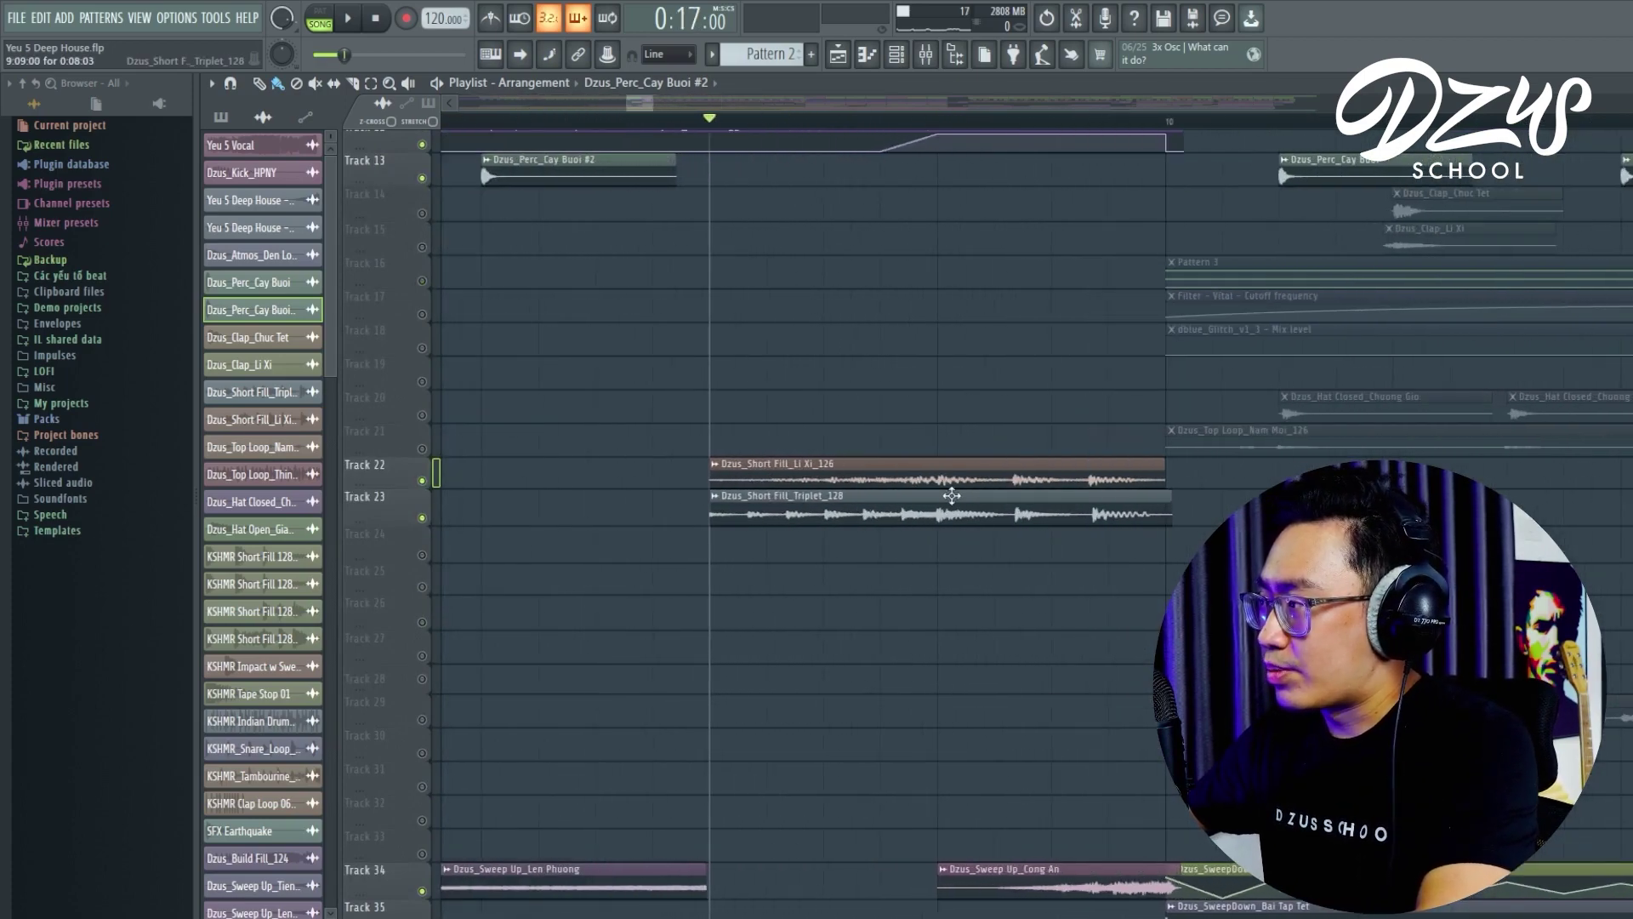
pyautogui.scroll(-3, 916, 594)
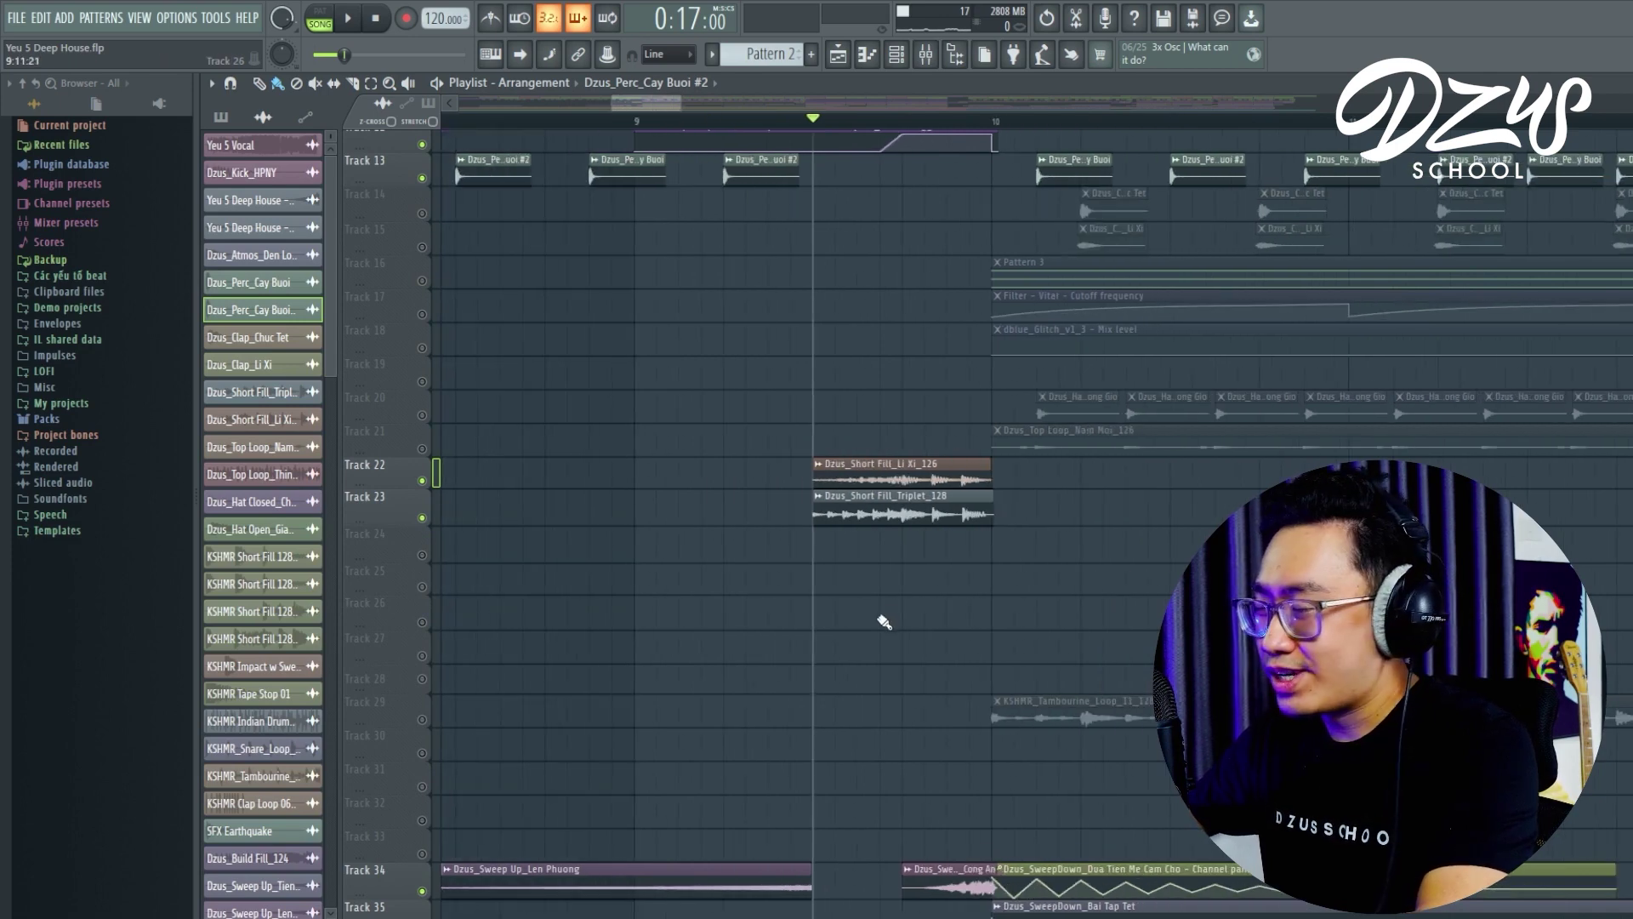
pyautogui.scroll(-4, 885, 622)
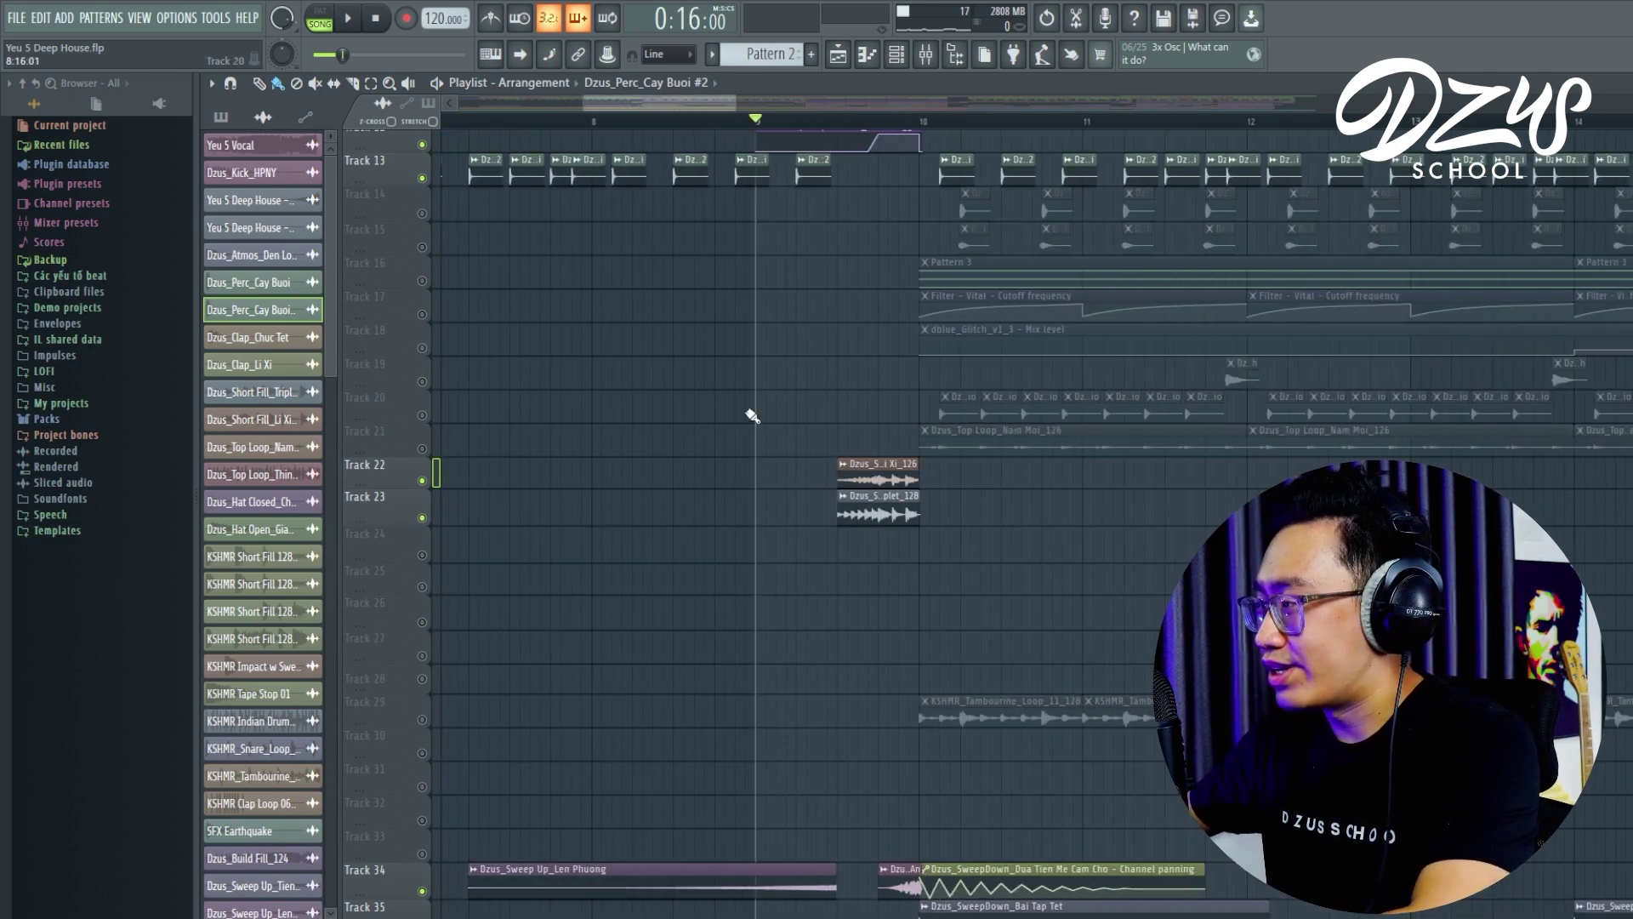
pyautogui.press('space')
pyautogui.scroll(-4, 783, 443)
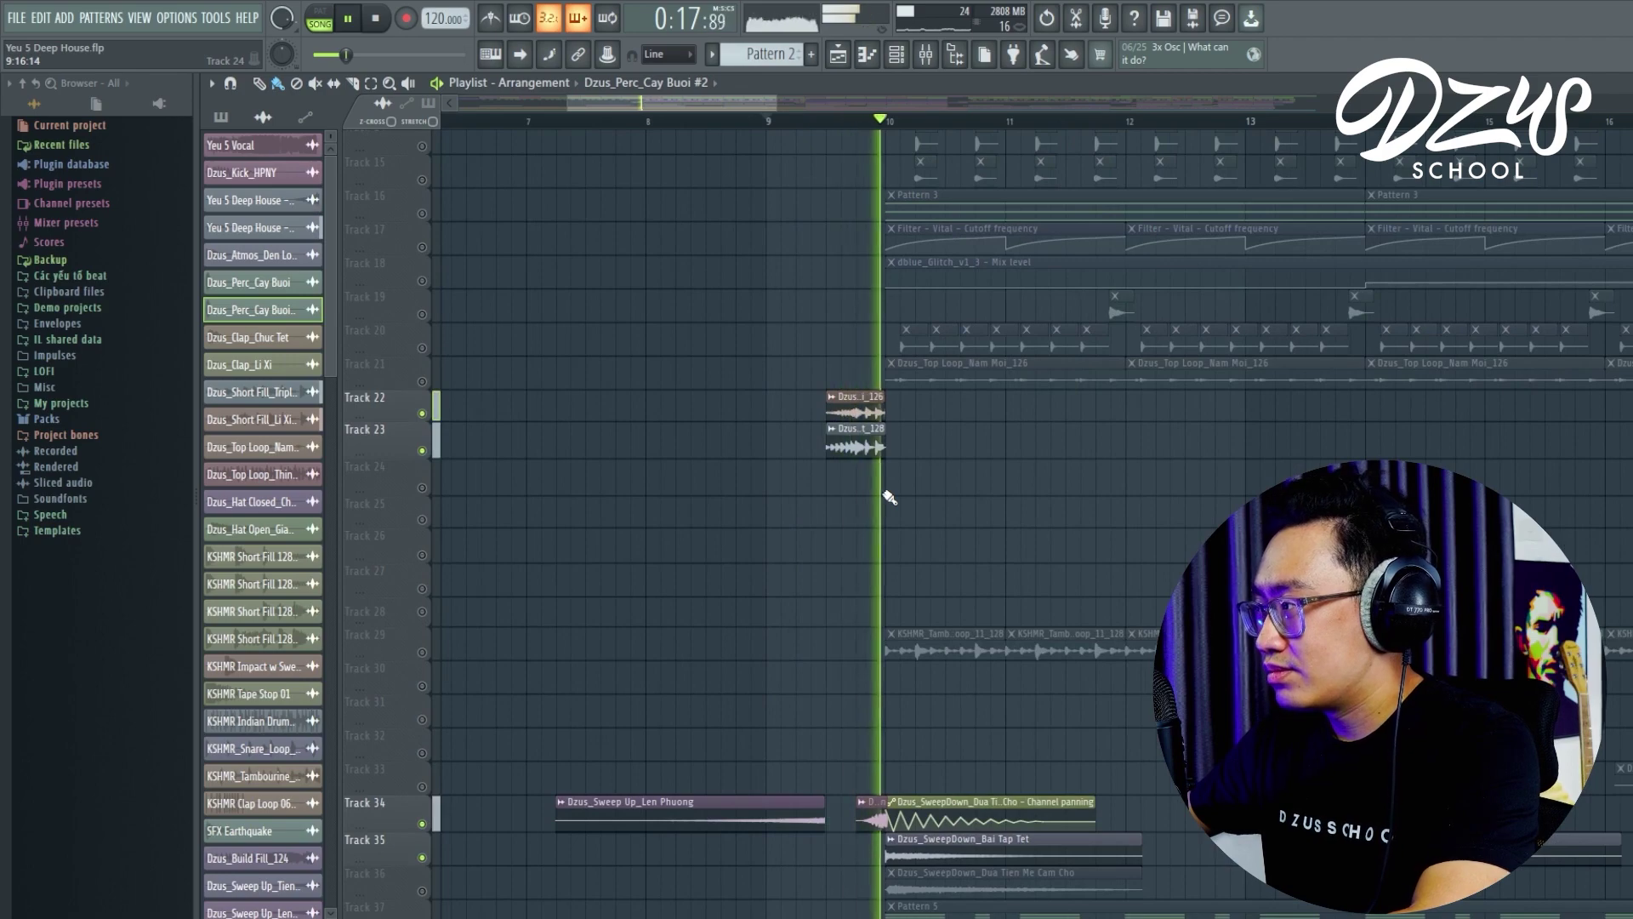
pyautogui.press('space')
# - Unmute playlist Tracks 14 and 15, which hold the Dzus_Clap_Chuc Tet and Dzus_Clap_Li Xi clips
pyautogui.scroll(7, 846, 460)
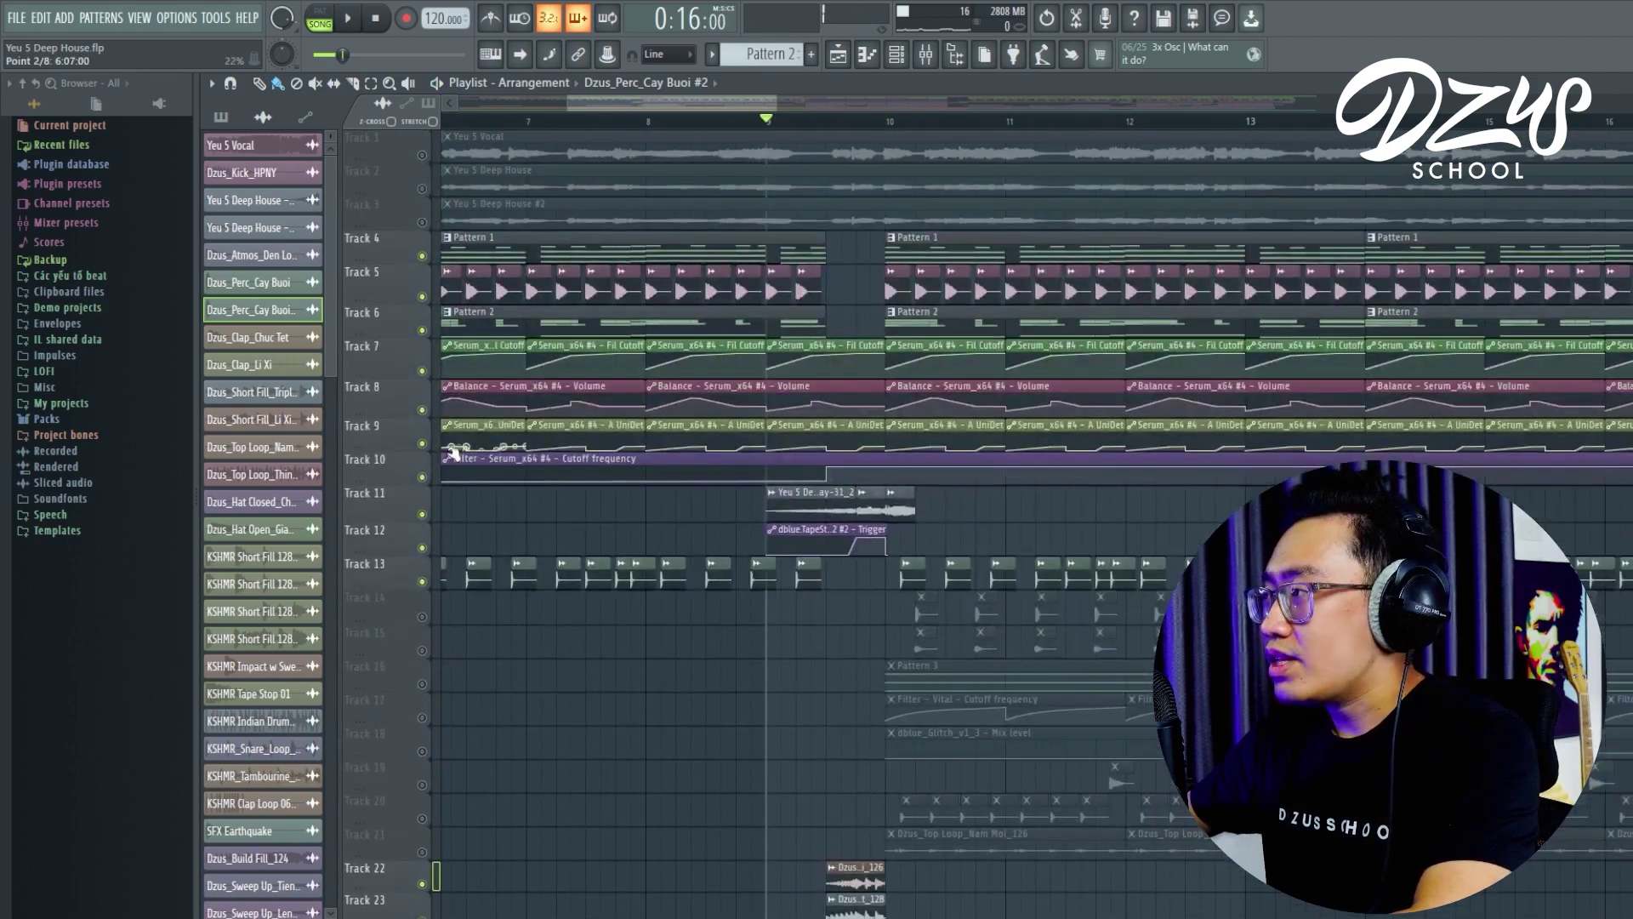
pyautogui.scroll(-3, 545, 524)
pyautogui.scroll(-3, 521, 469)
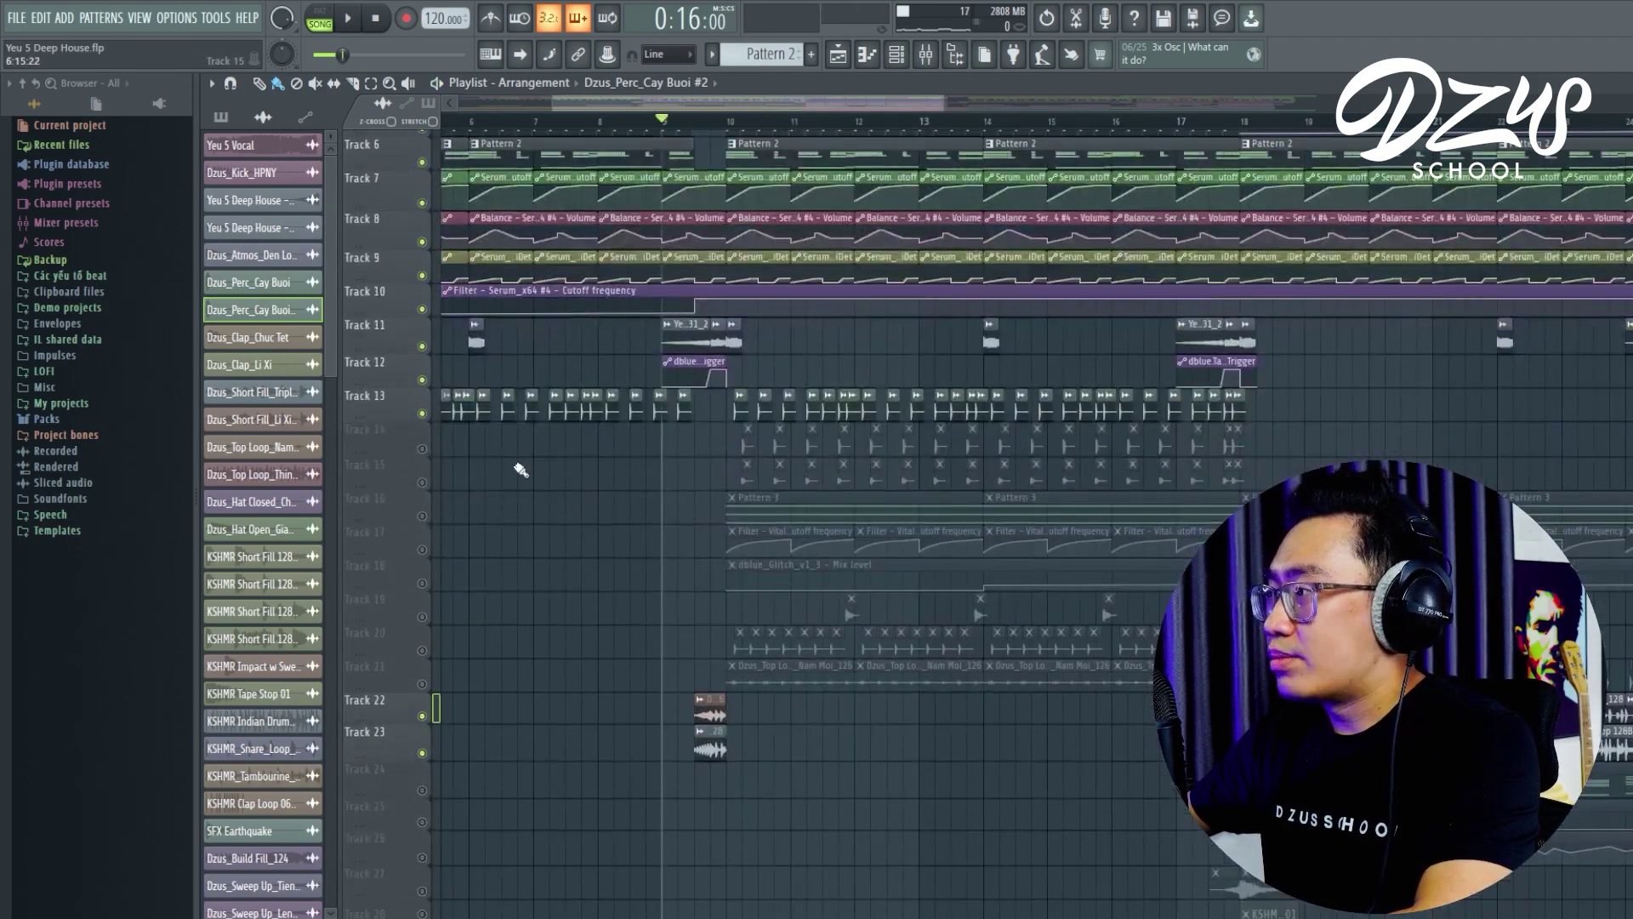
pyautogui.click(429, 462)
pyautogui.scroll(3, 612, 583)
# - Play the section from bar 10 with the clap layers on Tracks 14 and 15
pyautogui.press('space')
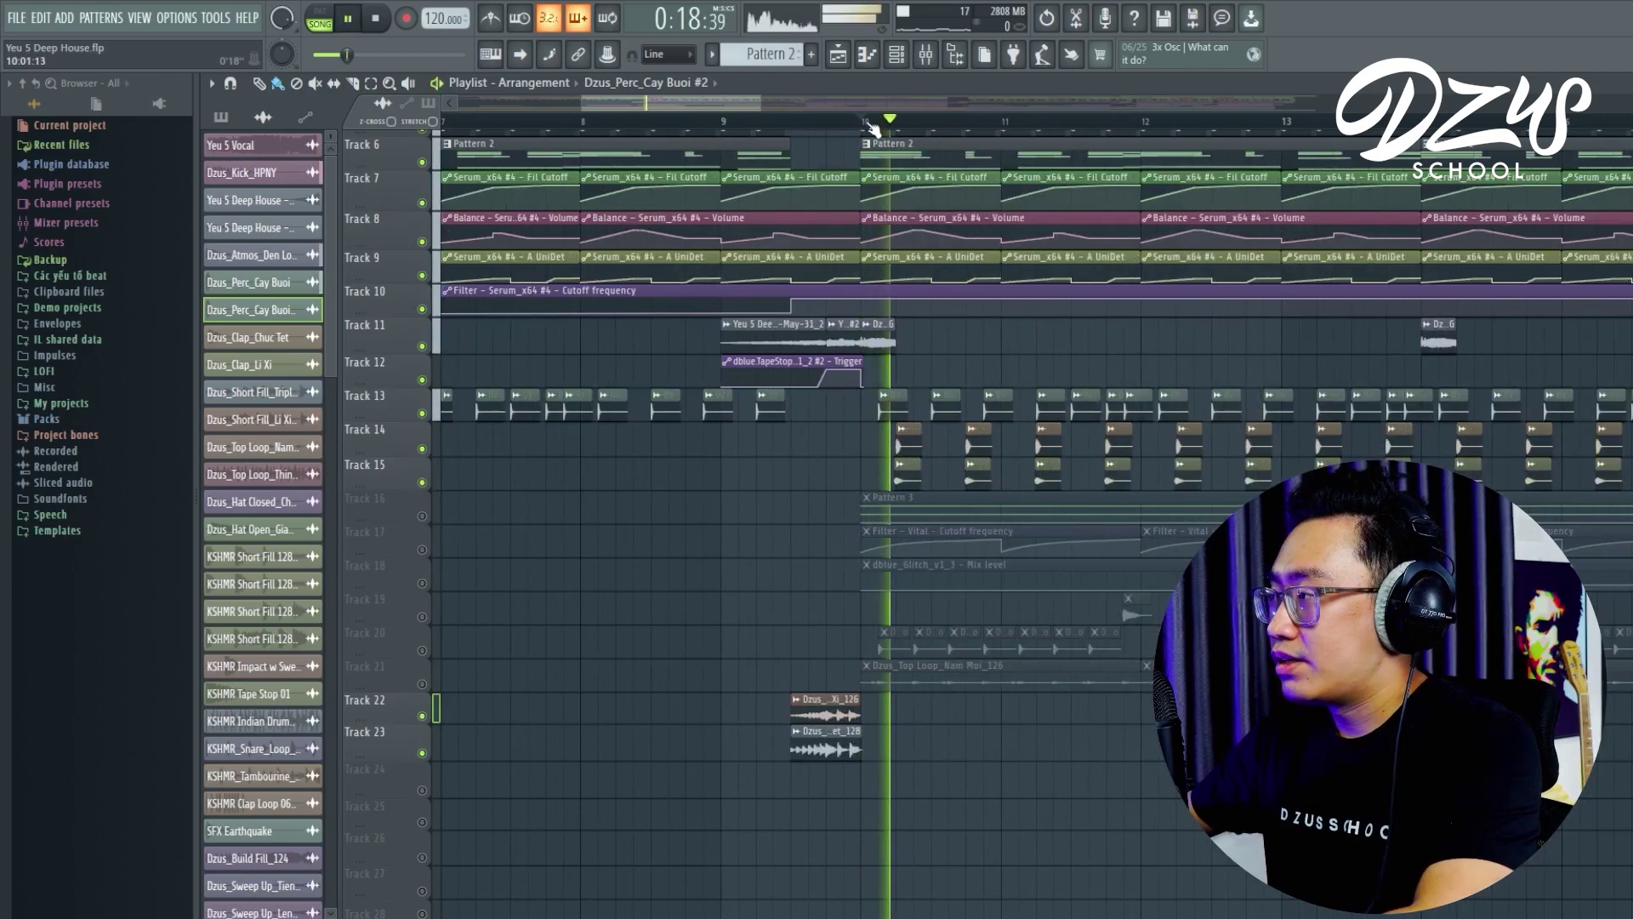
pyautogui.scroll(-6, 667, 631)
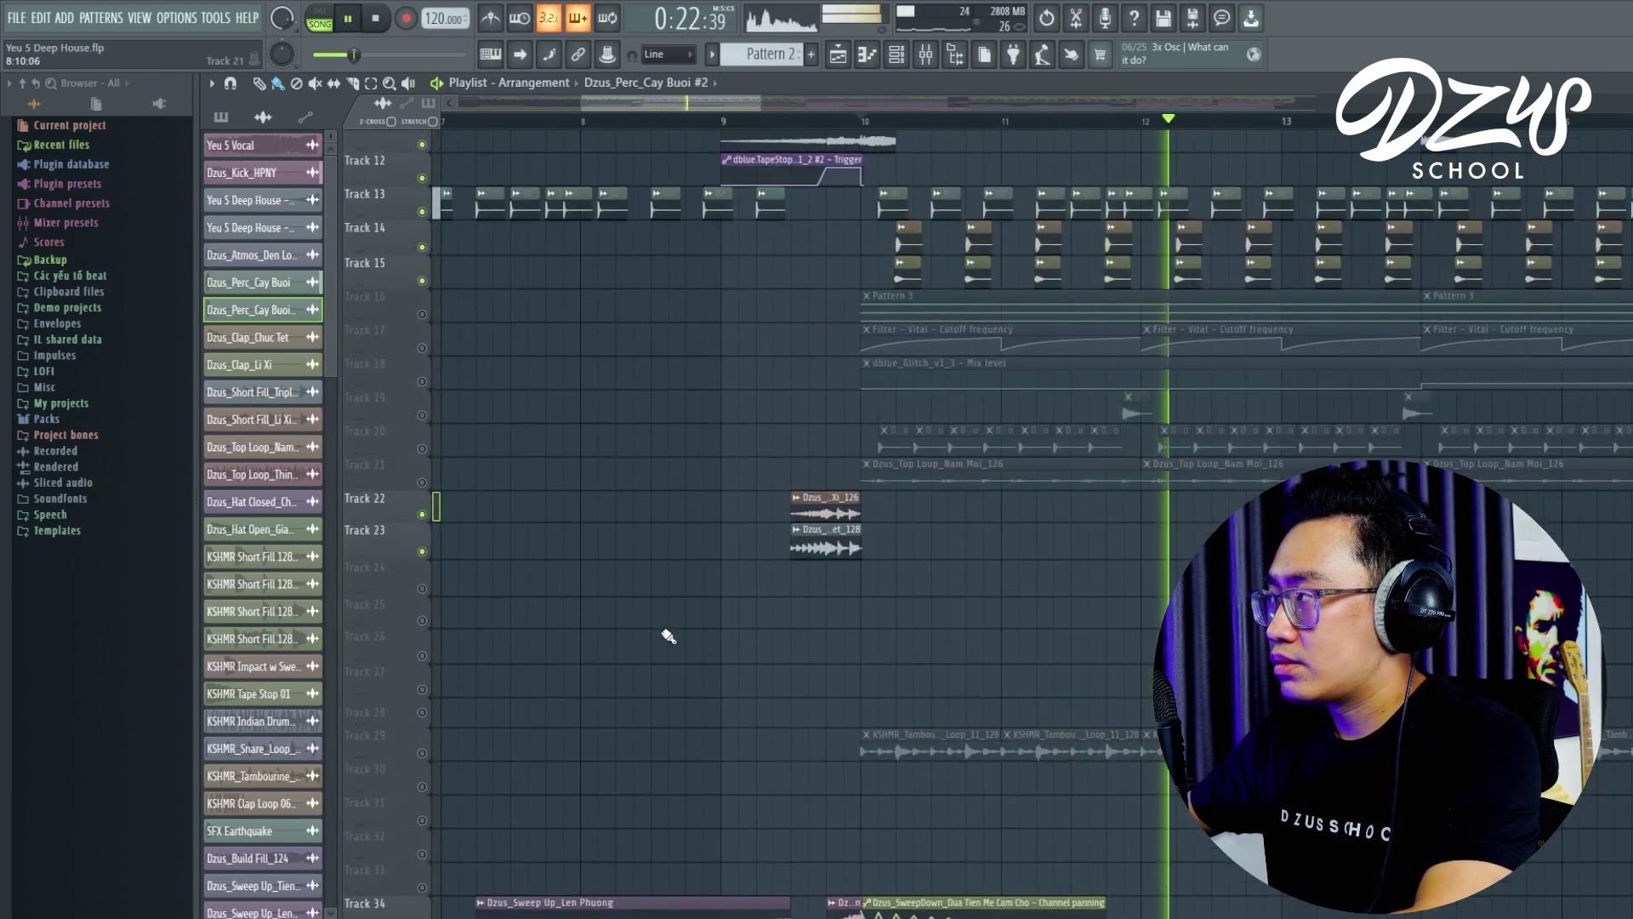
pyautogui.press('space')
# - Unmute Tracks 19 and 20 with the hi-hat clips and play the section from bar 10 with them
pyautogui.click(422, 448)
pyautogui.press('space')
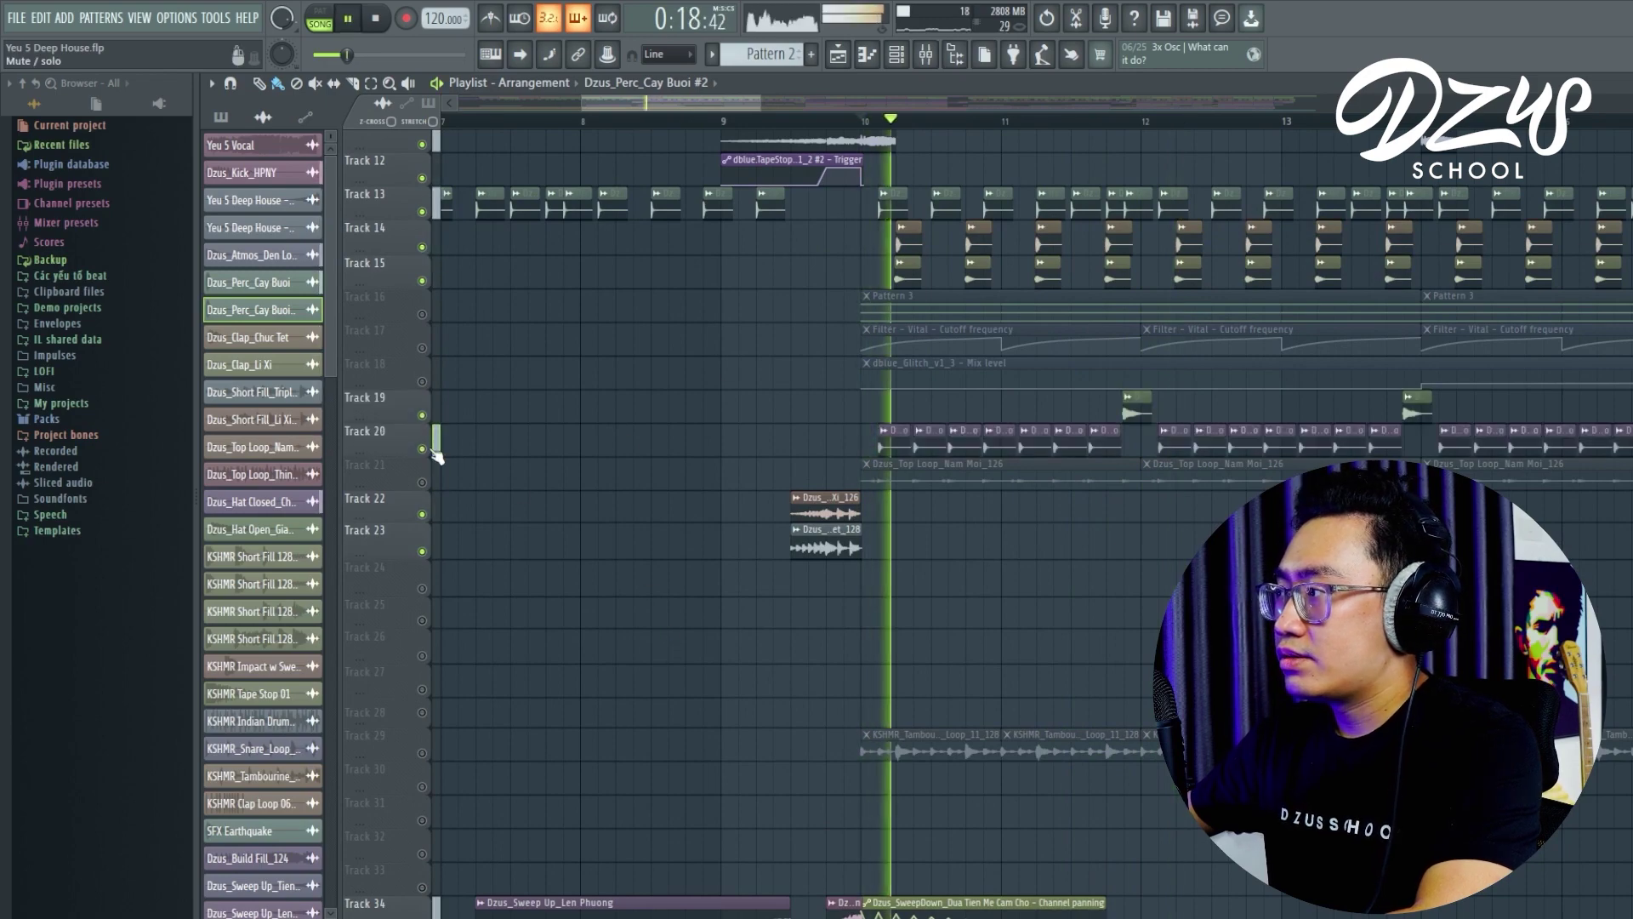
pyautogui.scroll(-2, 575, 519)
pyautogui.scroll(-2, 575, 520)
pyautogui.scroll(8, 575, 521)
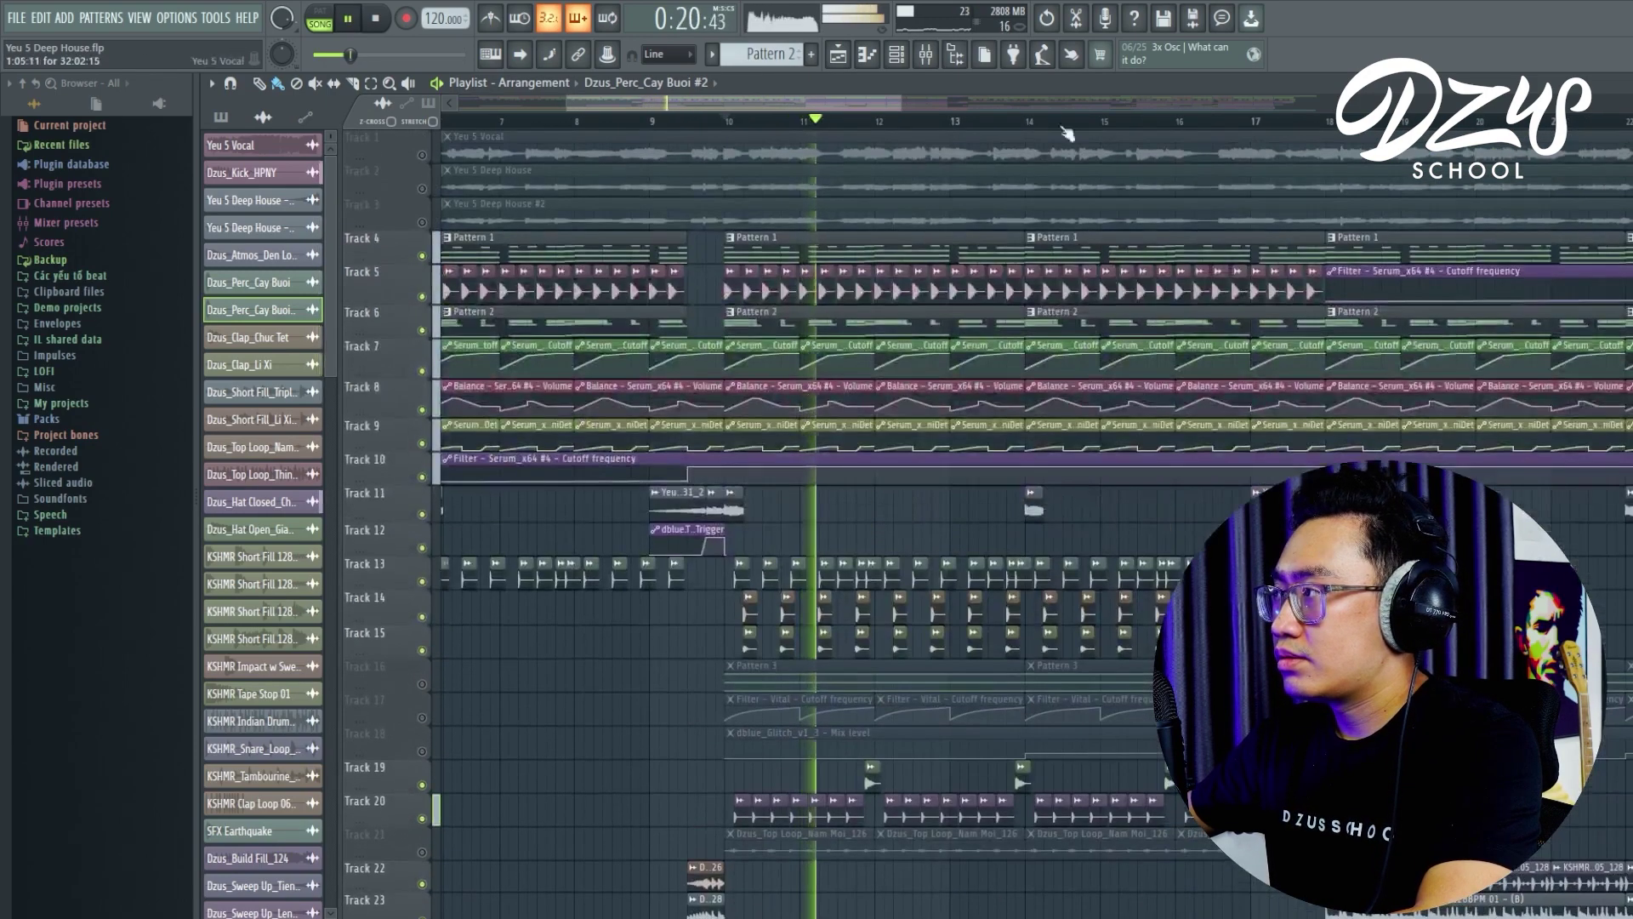
# - Lower the volume of the Serum_x64 #4 mixer track to 64%
pyautogui.press('space')
pyautogui.click(927, 55)
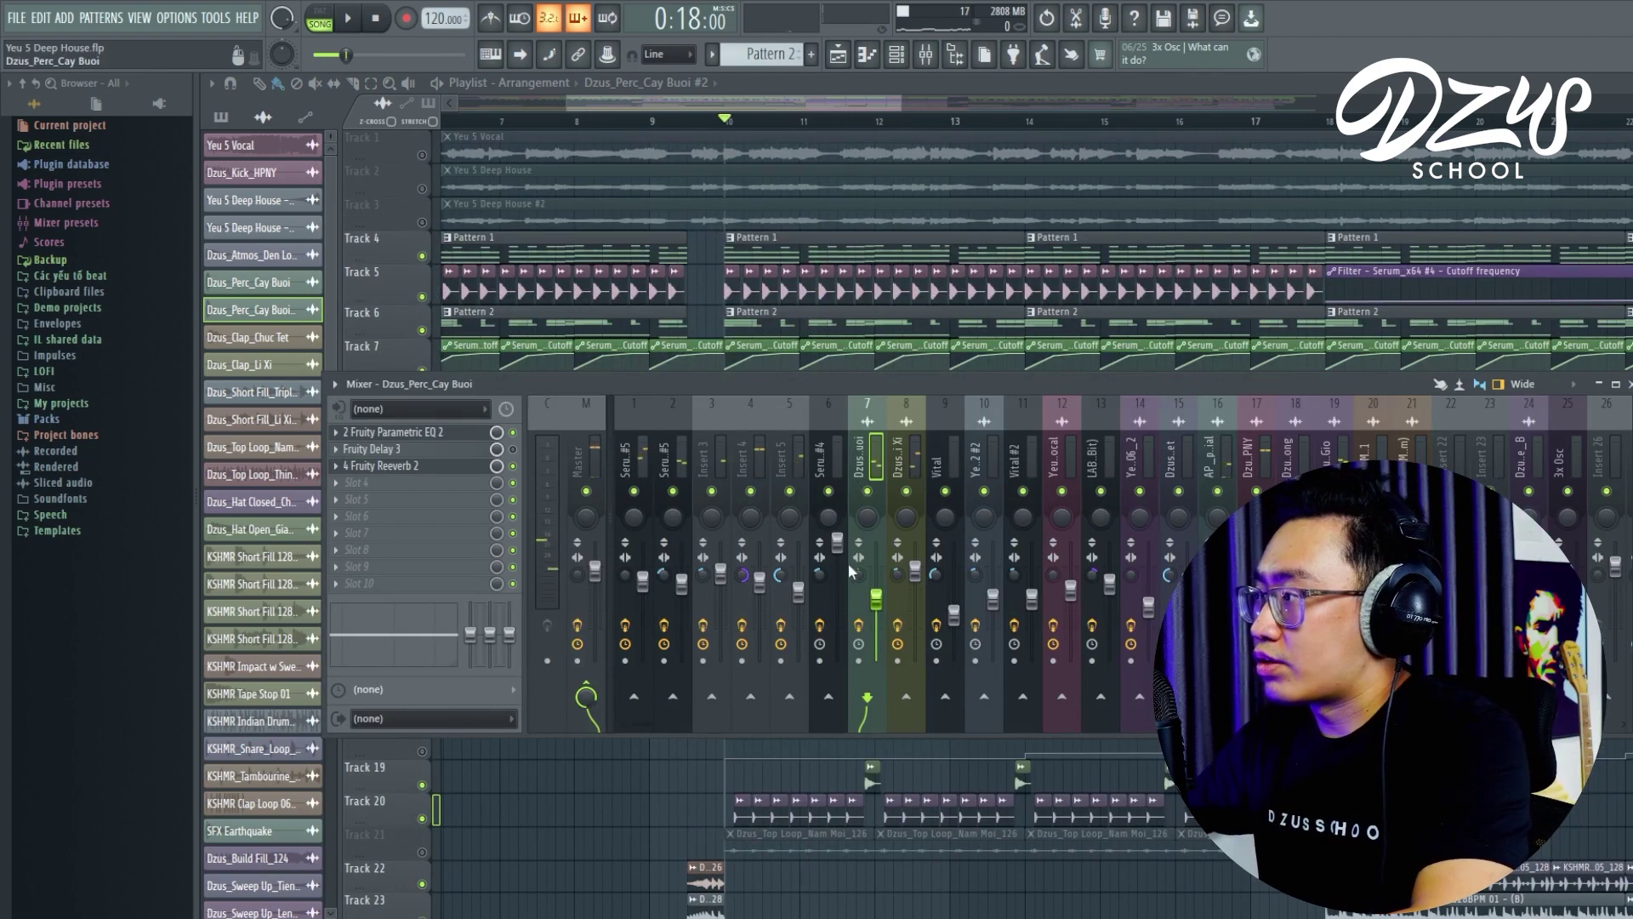
pyautogui.rightClick(839, 550)
pyautogui.click(838, 541)
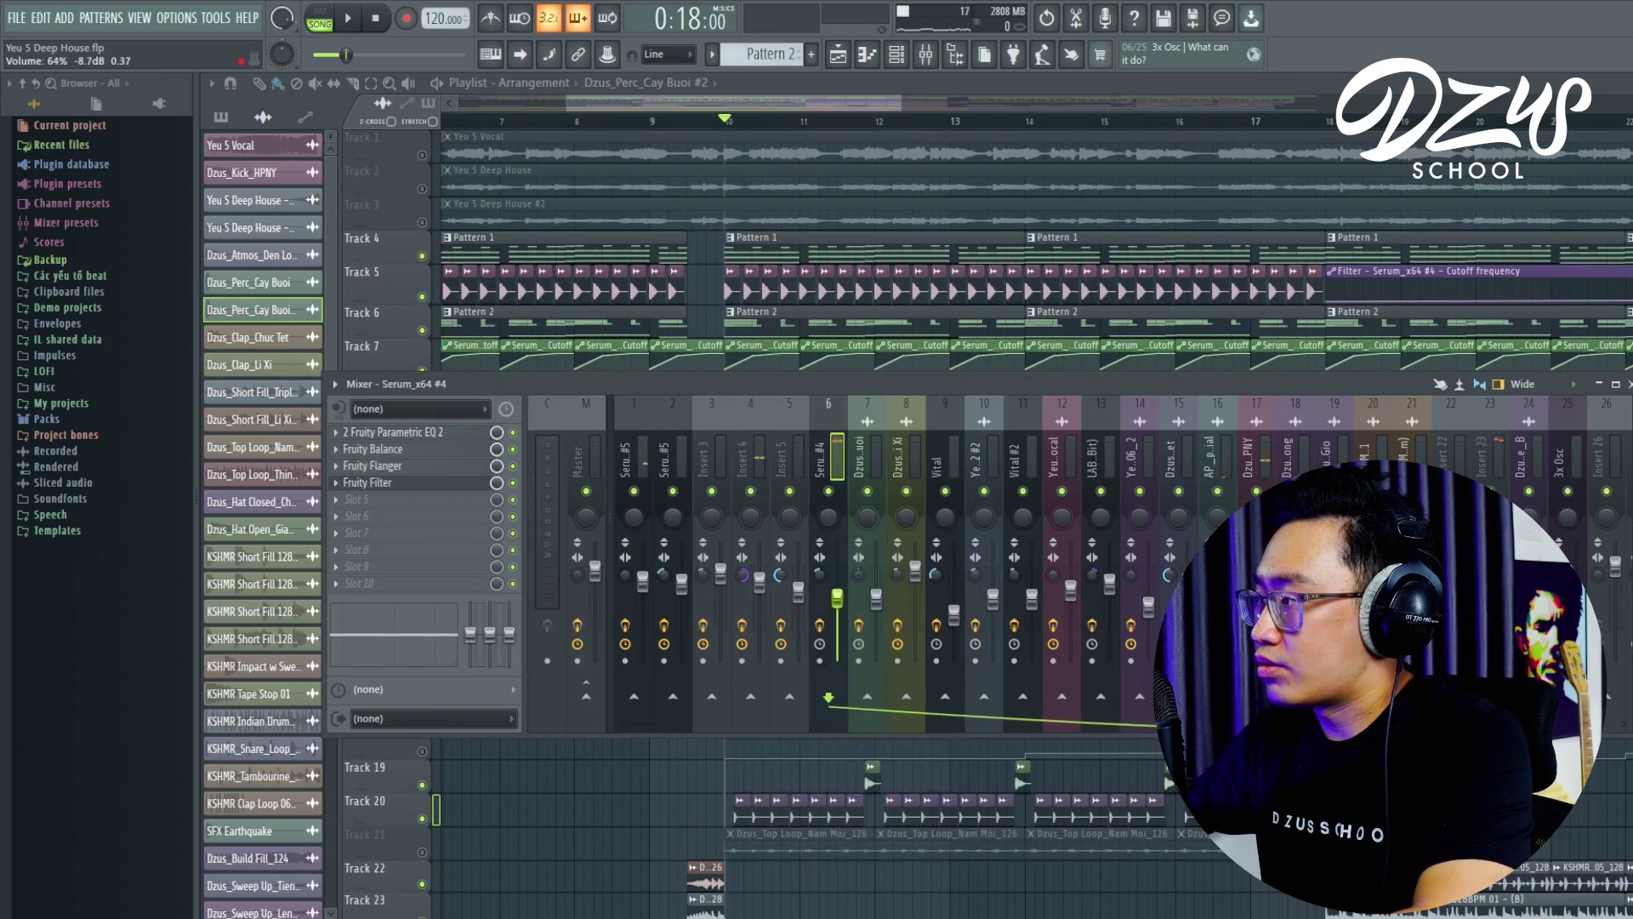
pyautogui.click(926, 55)
# - Play the section from bar 10 to hear the mix with the lowered Serum_x64 #4 level
pyautogui.press('space')
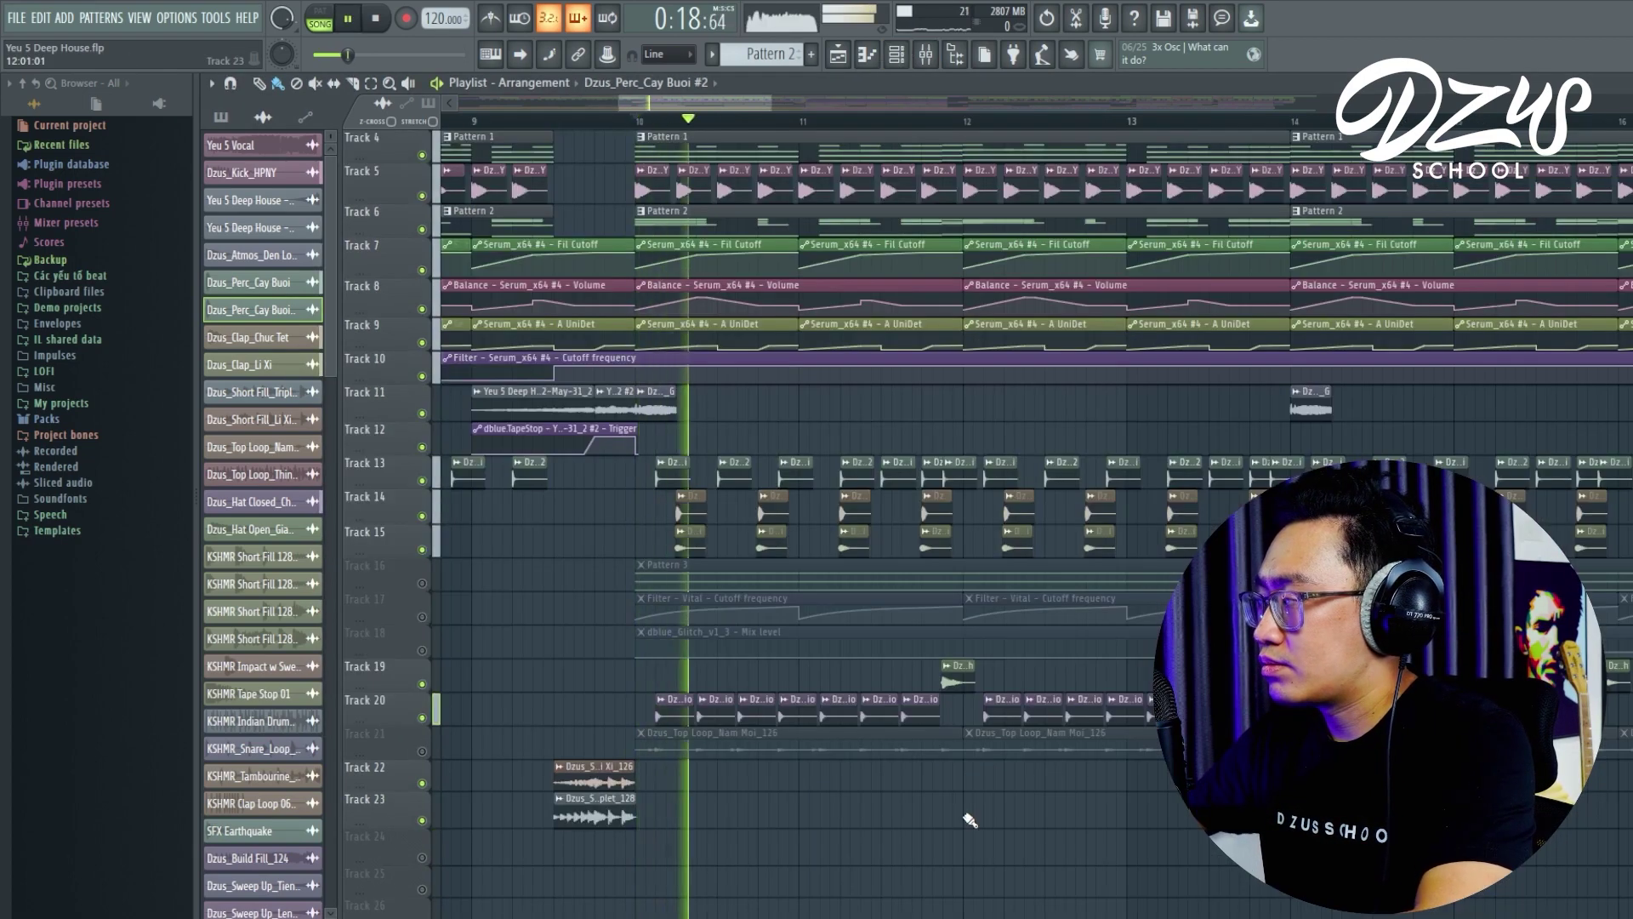
pyautogui.scroll(-2, 968, 818)
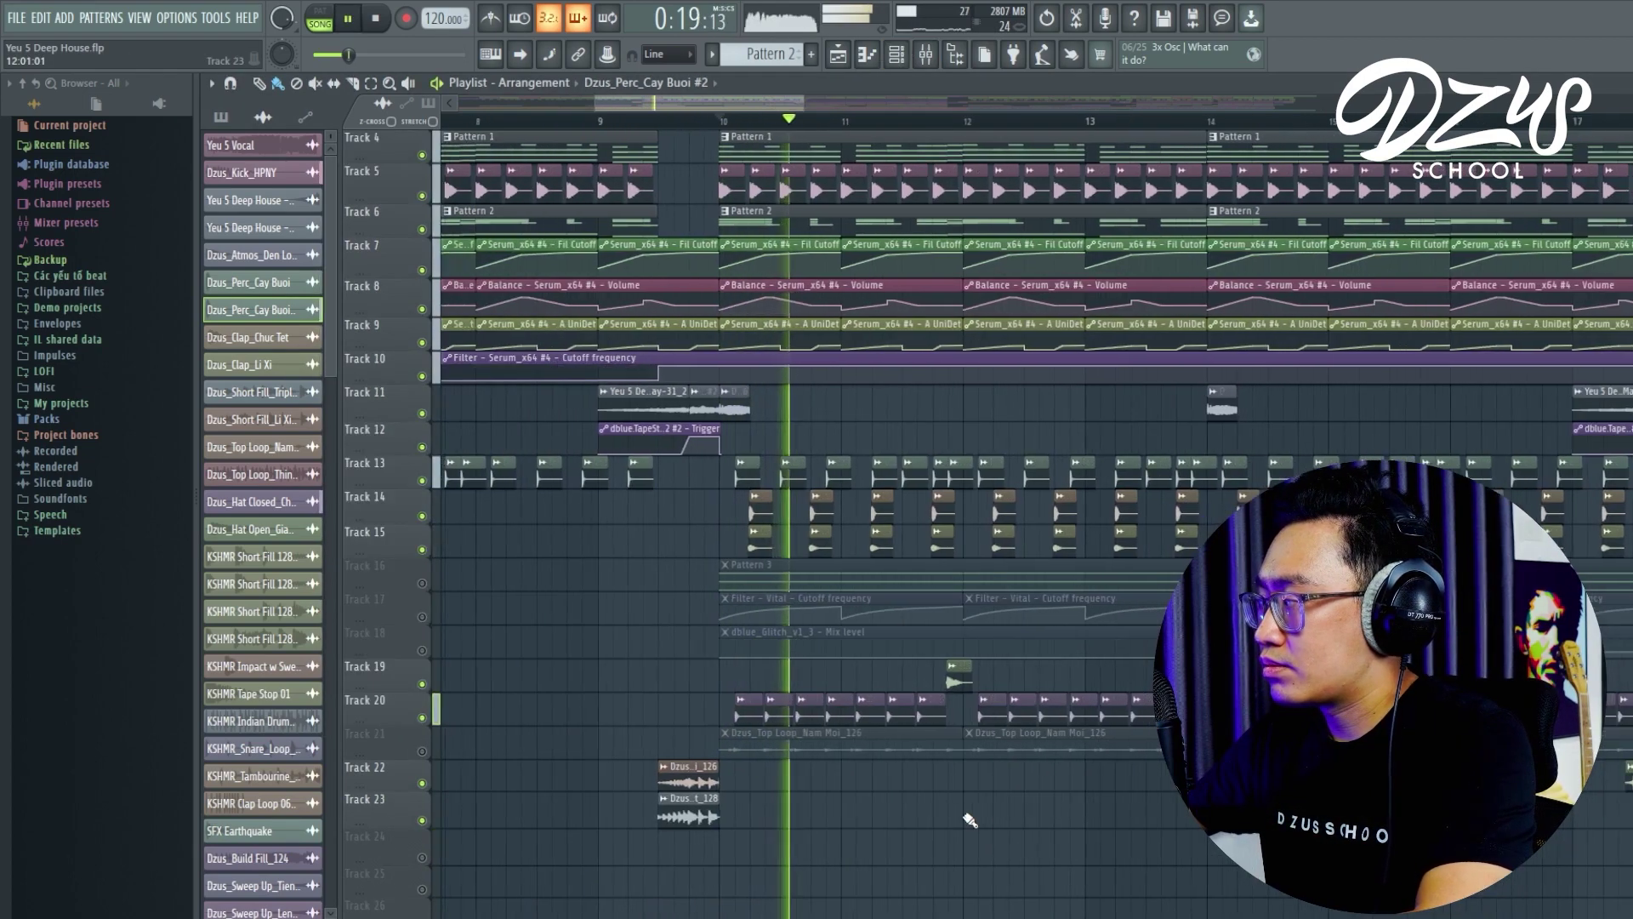
pyautogui.scroll(2, 968, 818)
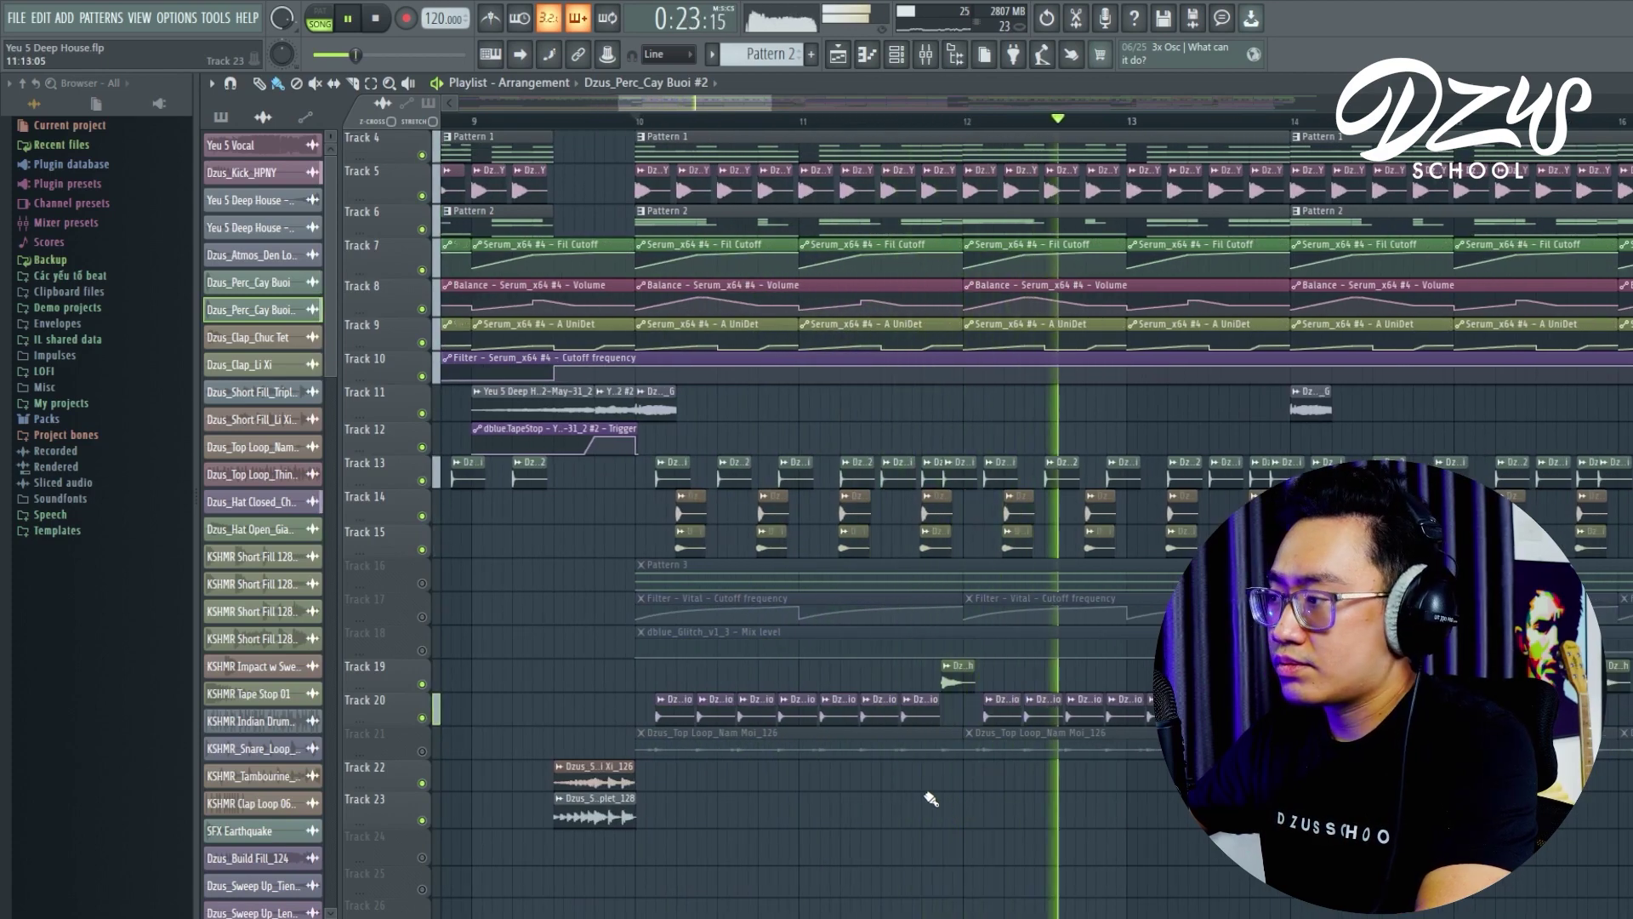
pyautogui.press('space')
# - Unmute Tracks 21 and 29, which hold the Dzus_Top Loop_Nam Moi_126 and KSHMR tambourine loop clips
pyautogui.scroll(-2, 529, 712)
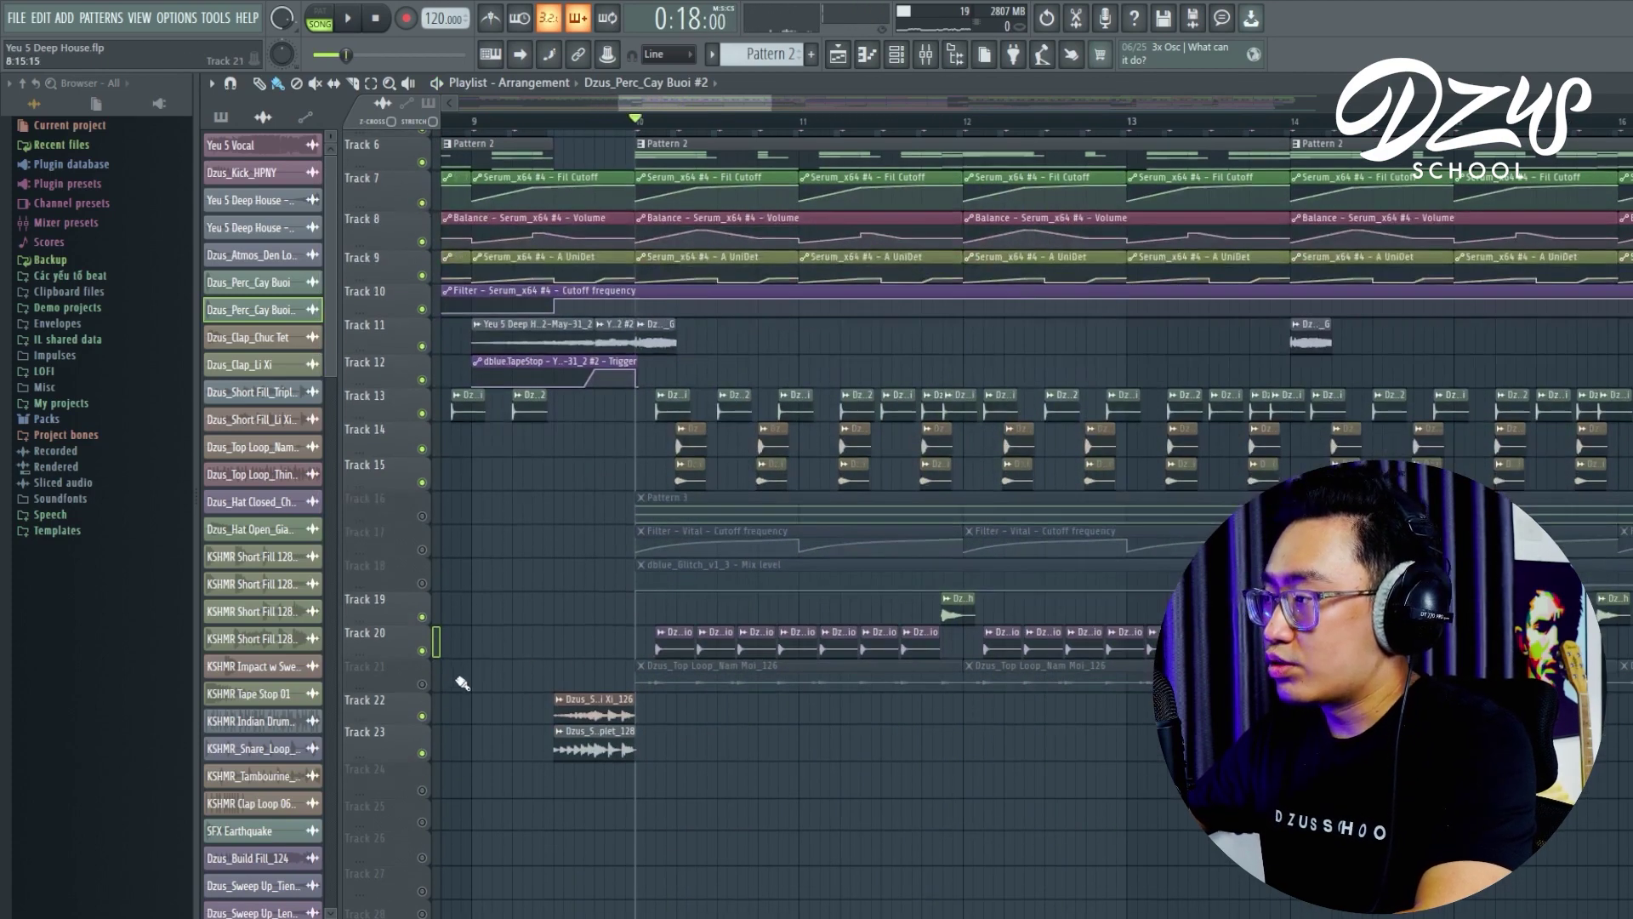
pyautogui.scroll(-5, 558, 766)
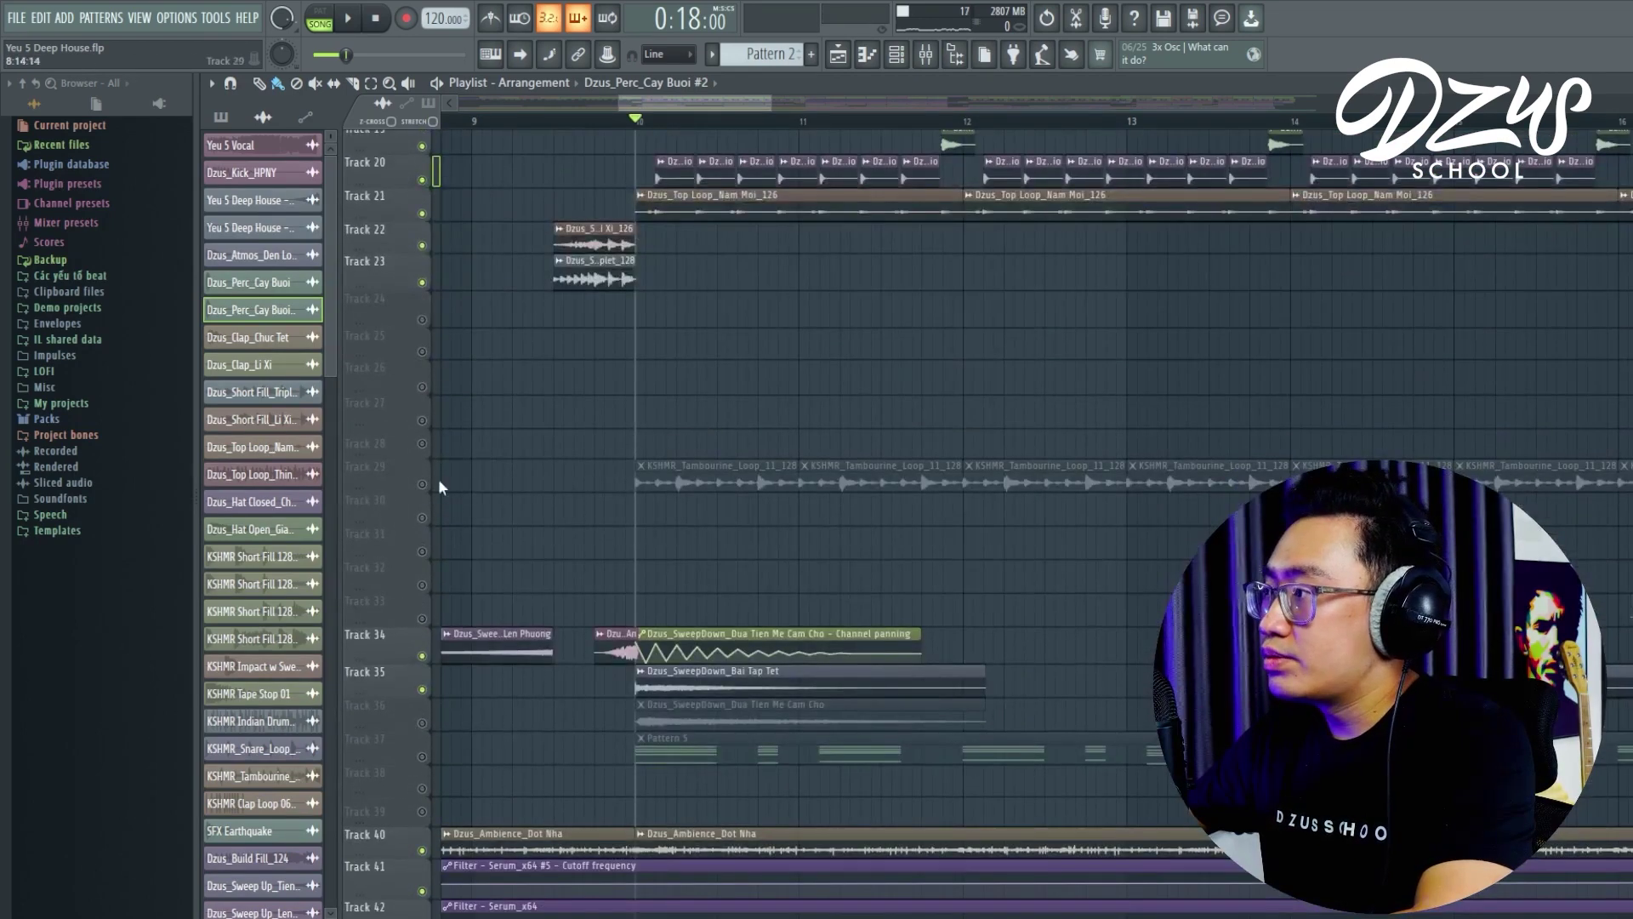
pyautogui.click(423, 484)
pyautogui.scroll(-3, 523, 542)
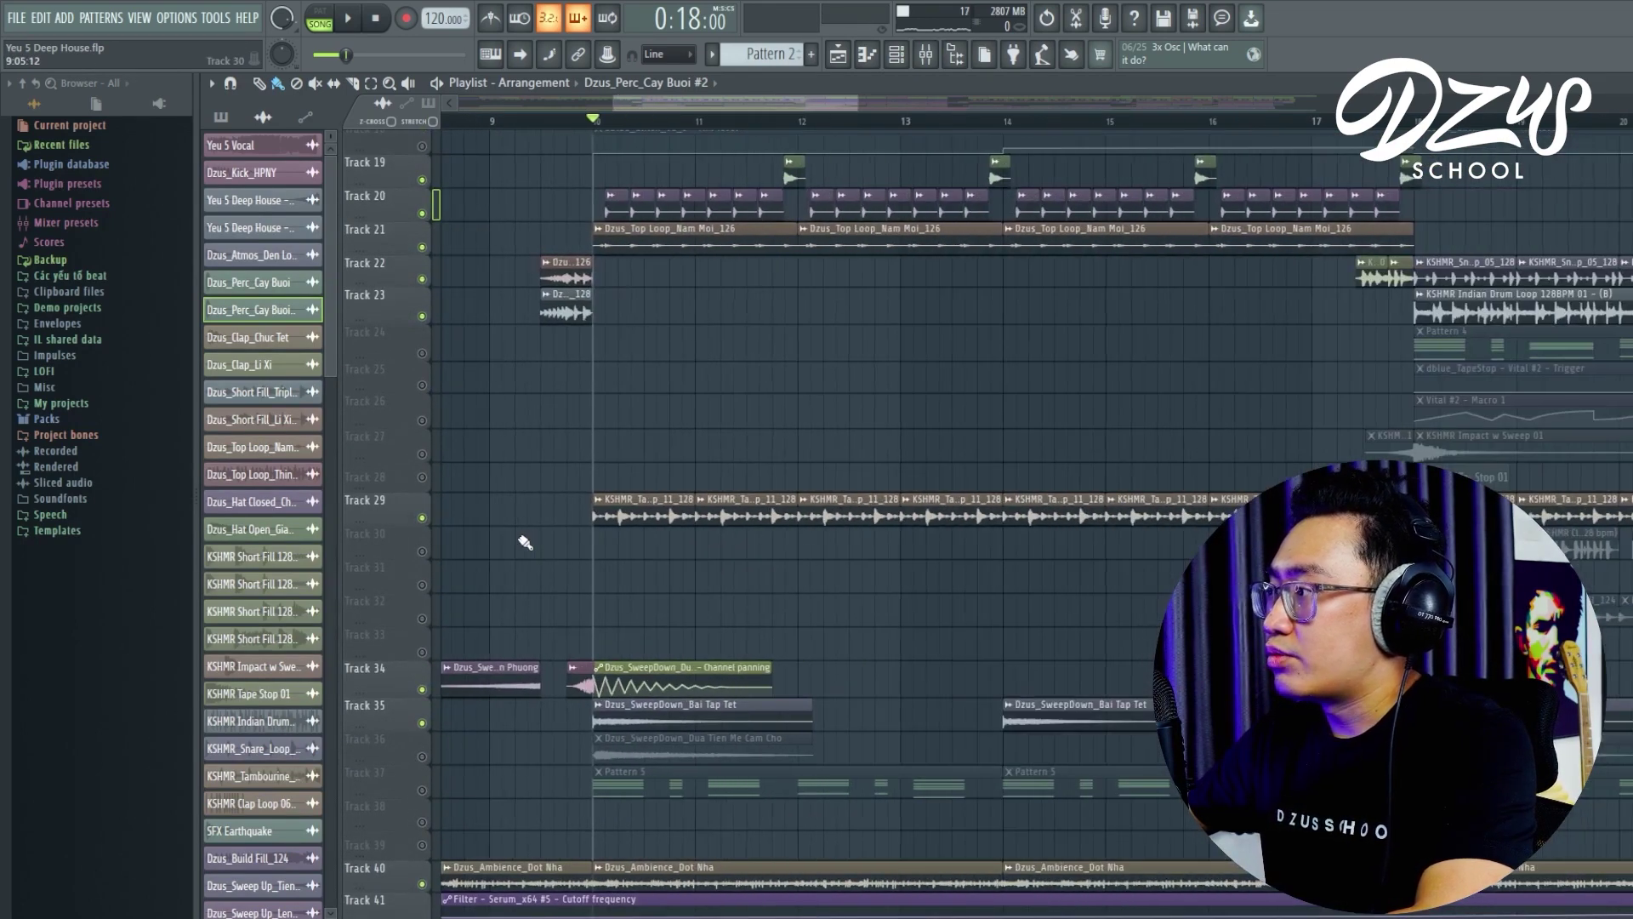
# - Play the section from bar 10 with the top loop and tambourine loop layers
pyautogui.scroll(2, 532, 546)
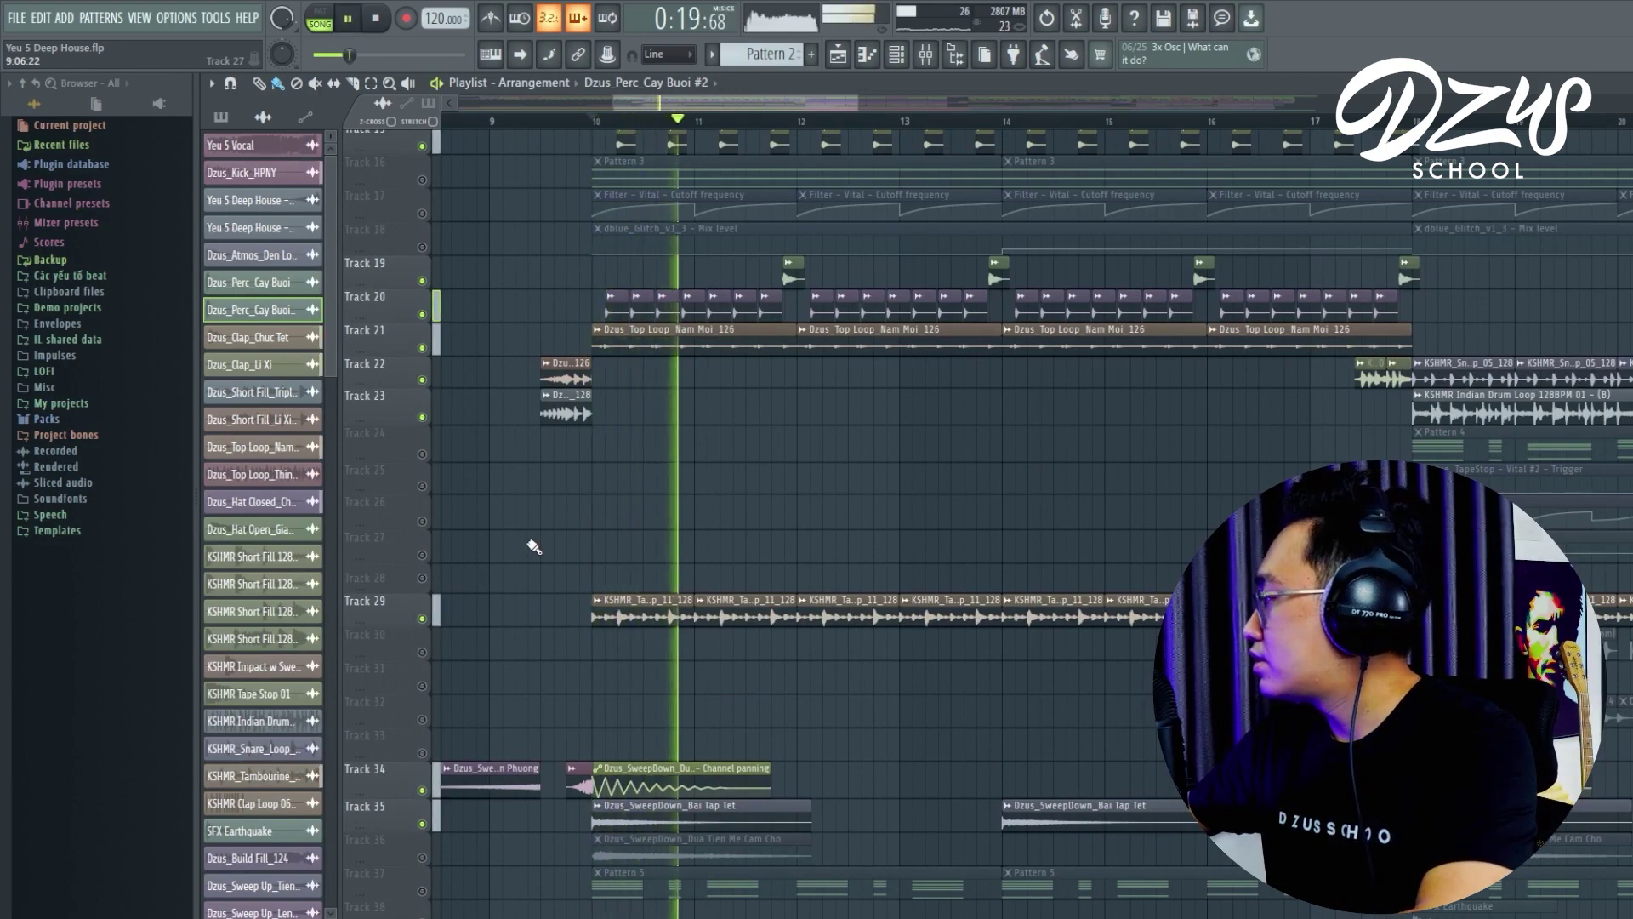
pyautogui.scroll(-1, 542, 546)
pyautogui.scroll(-1, 545, 543)
pyautogui.scroll(3, 546, 543)
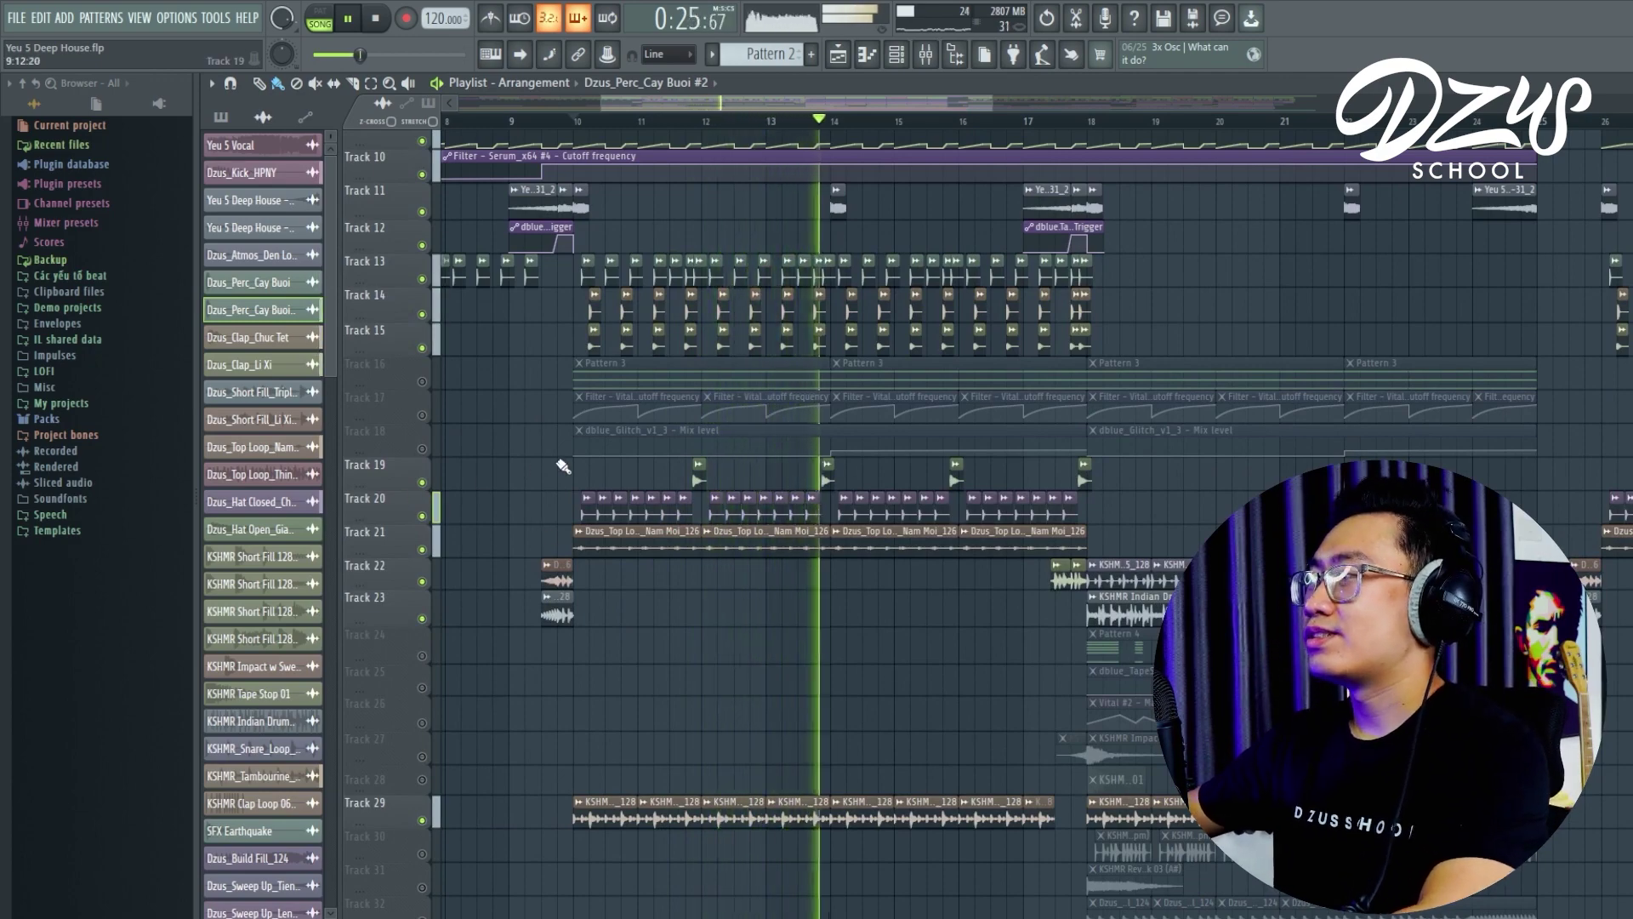
pyautogui.press('space')
# - Unmute Tracks 16 to 18, 36 and 37, and examine the Analog Pad preset in the Vital #2 synth
pyautogui.scroll(-3, 476, 553)
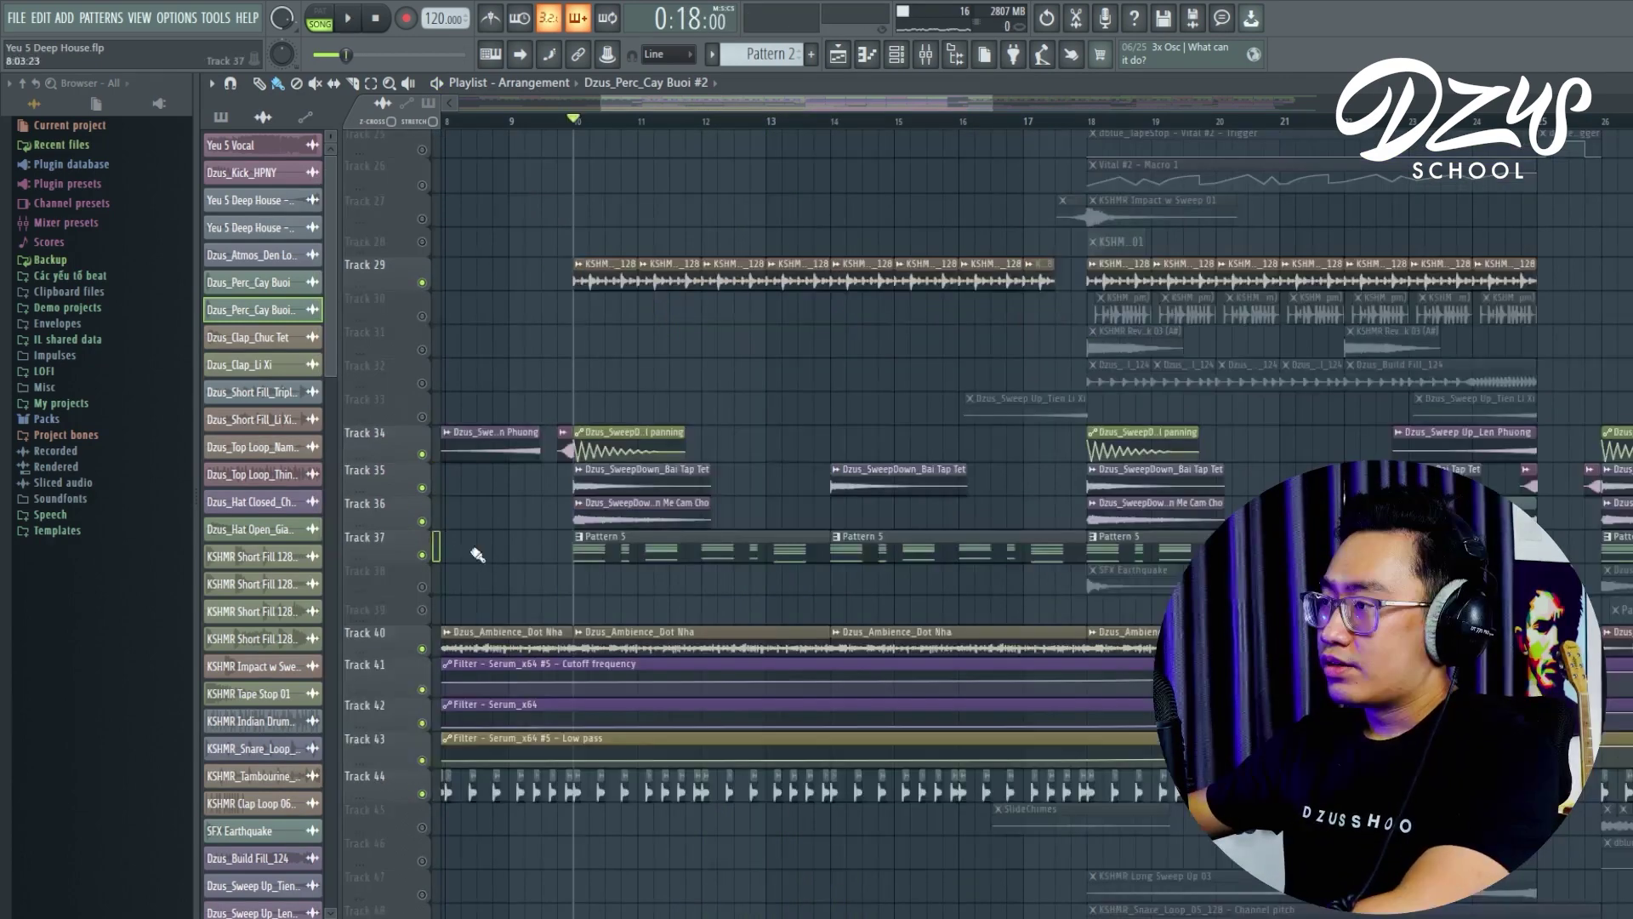
pyautogui.scroll(3, 527, 544)
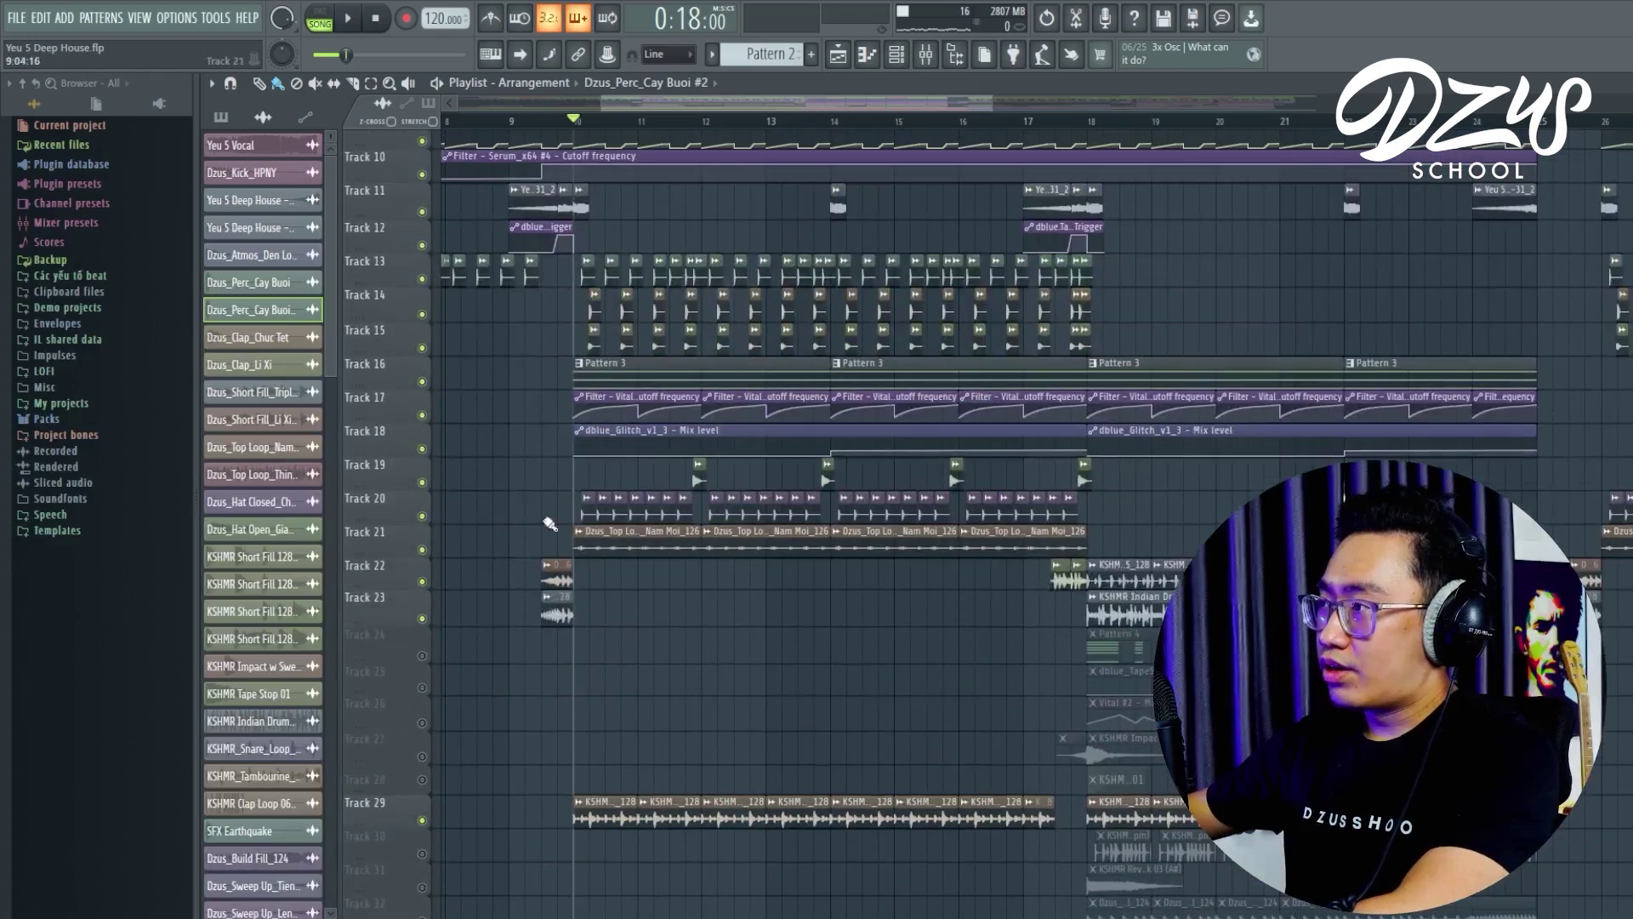
pyautogui.click(907, 62)
pyautogui.scroll(-5, 866, 753)
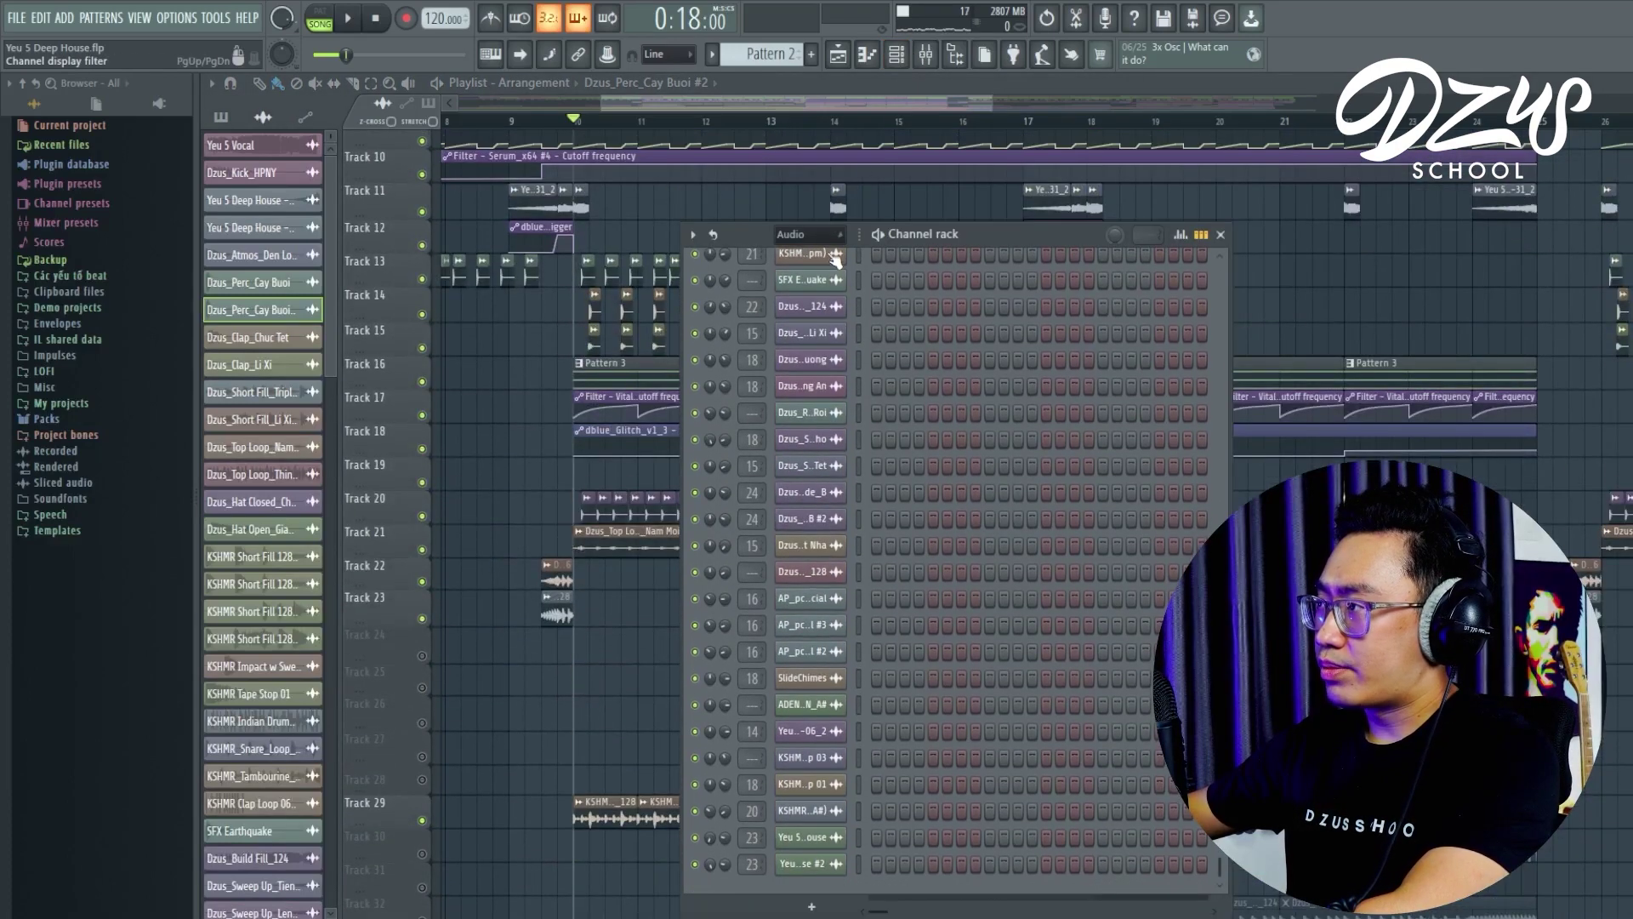
pyautogui.click(832, 254)
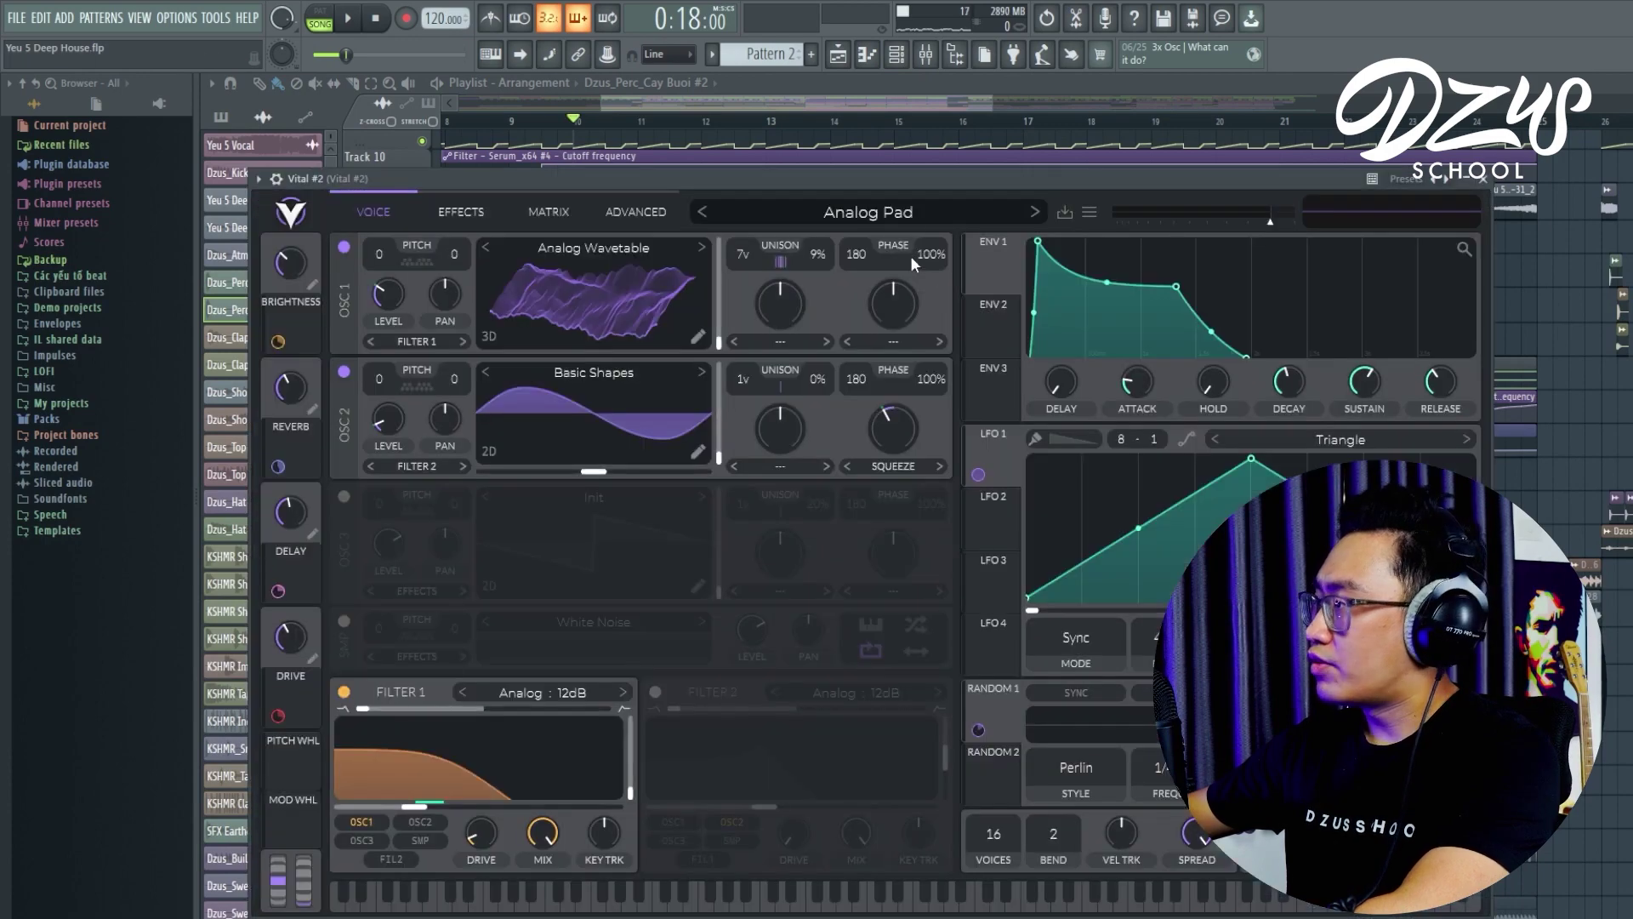
pyautogui.moveTo(918, 178); pyautogui.dragTo(951, 243)
pyautogui.click(847, 63)
# - Play the section from bar 10 with Pattern 3 and its filter and glitch automation on Tracks 16 to 18
pyautogui.scroll(-4, 667, 651)
pyautogui.scroll(3, 621, 636)
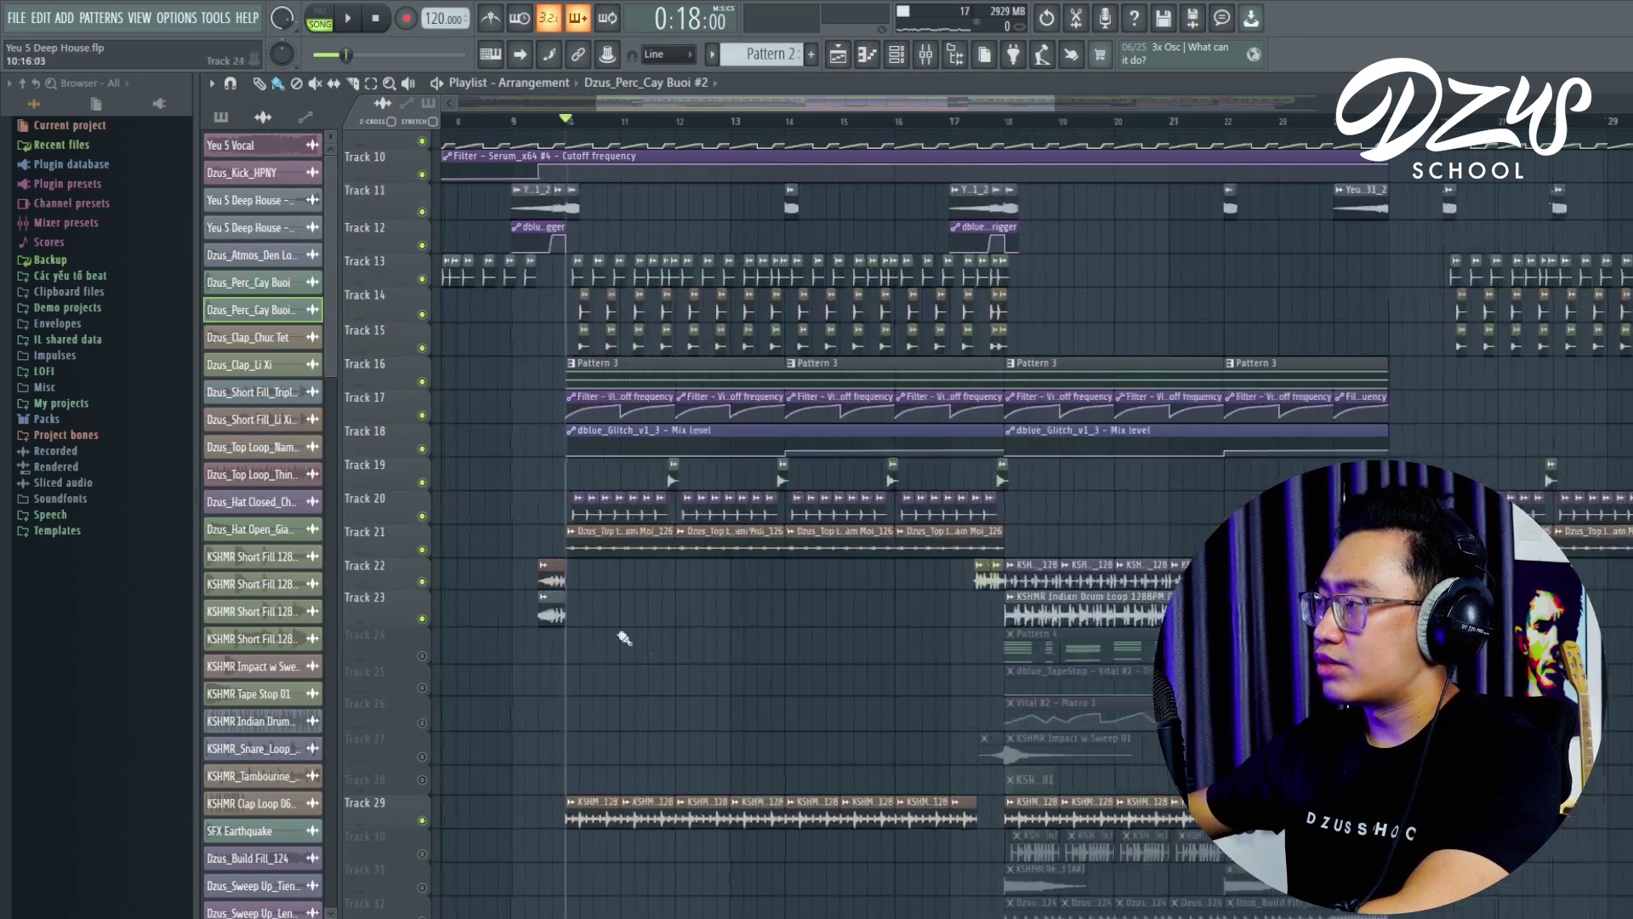
pyautogui.scroll(5, 614, 631)
pyautogui.press('space')
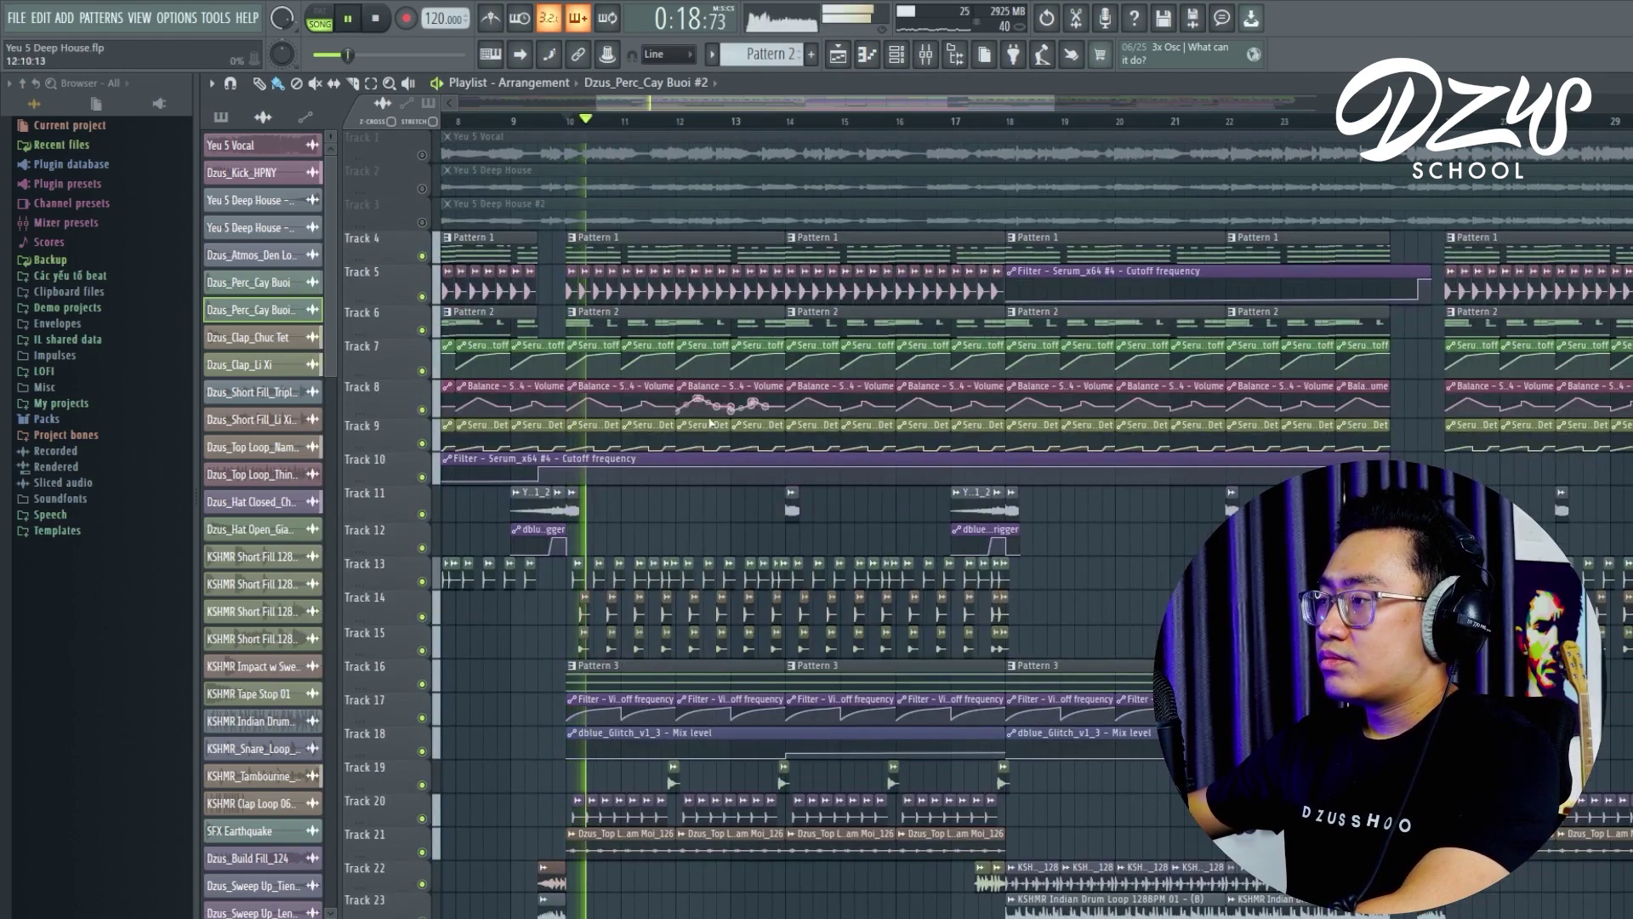
pyautogui.scroll(-4, 927, 646)
pyautogui.moveTo(1031, 802); pyautogui.dragTo(1035, 668)
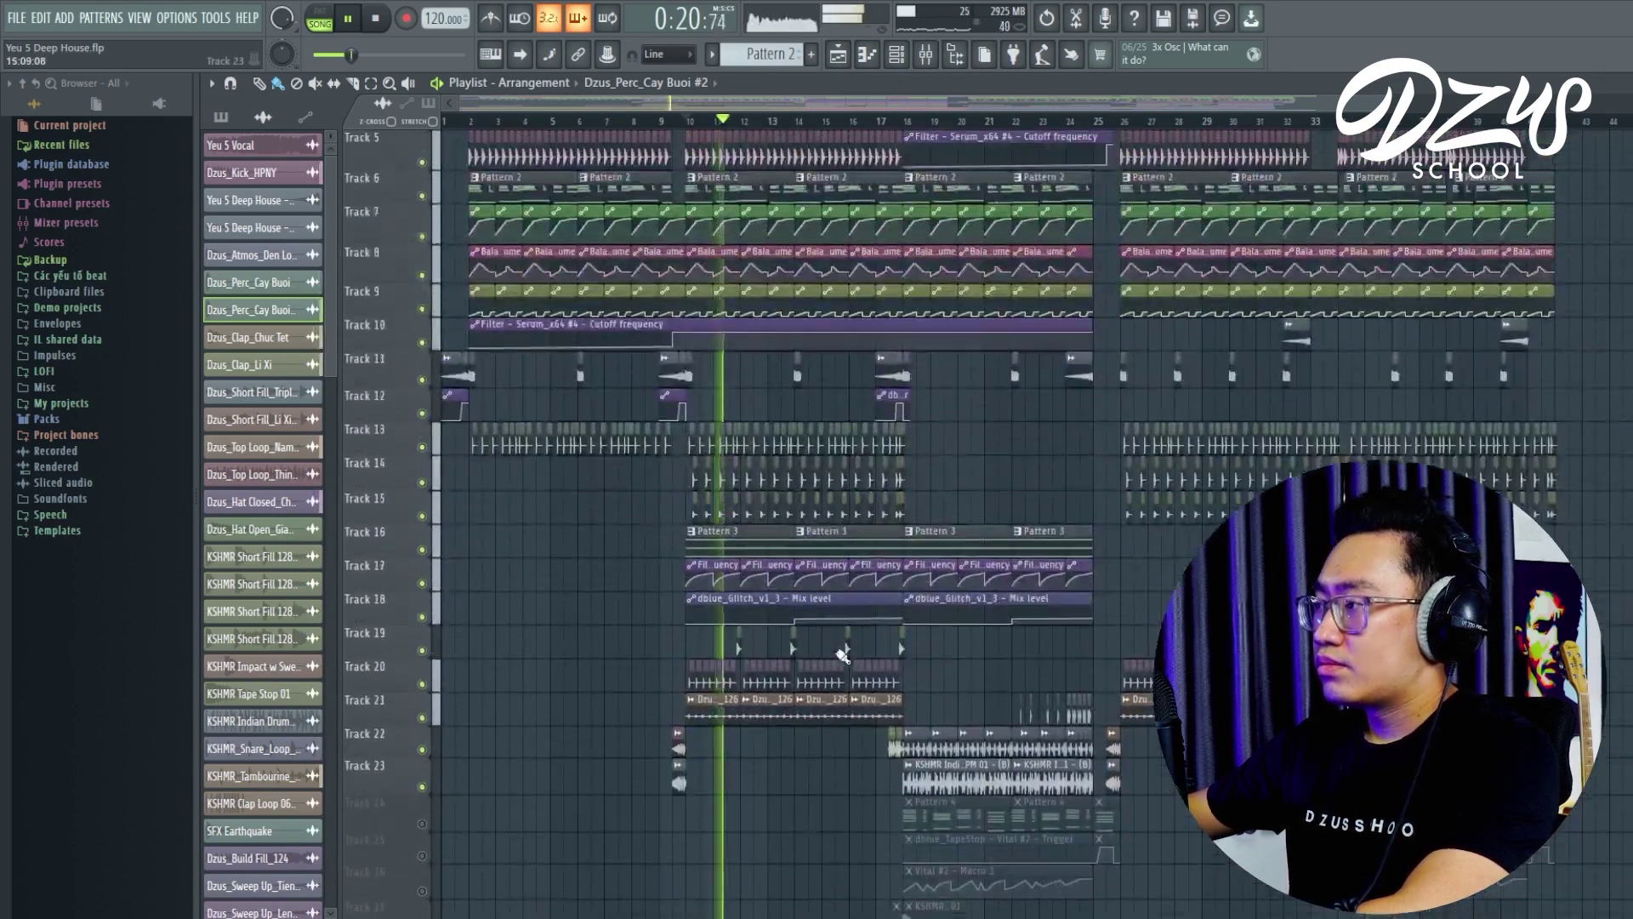
pyautogui.scroll(3, 846, 649)
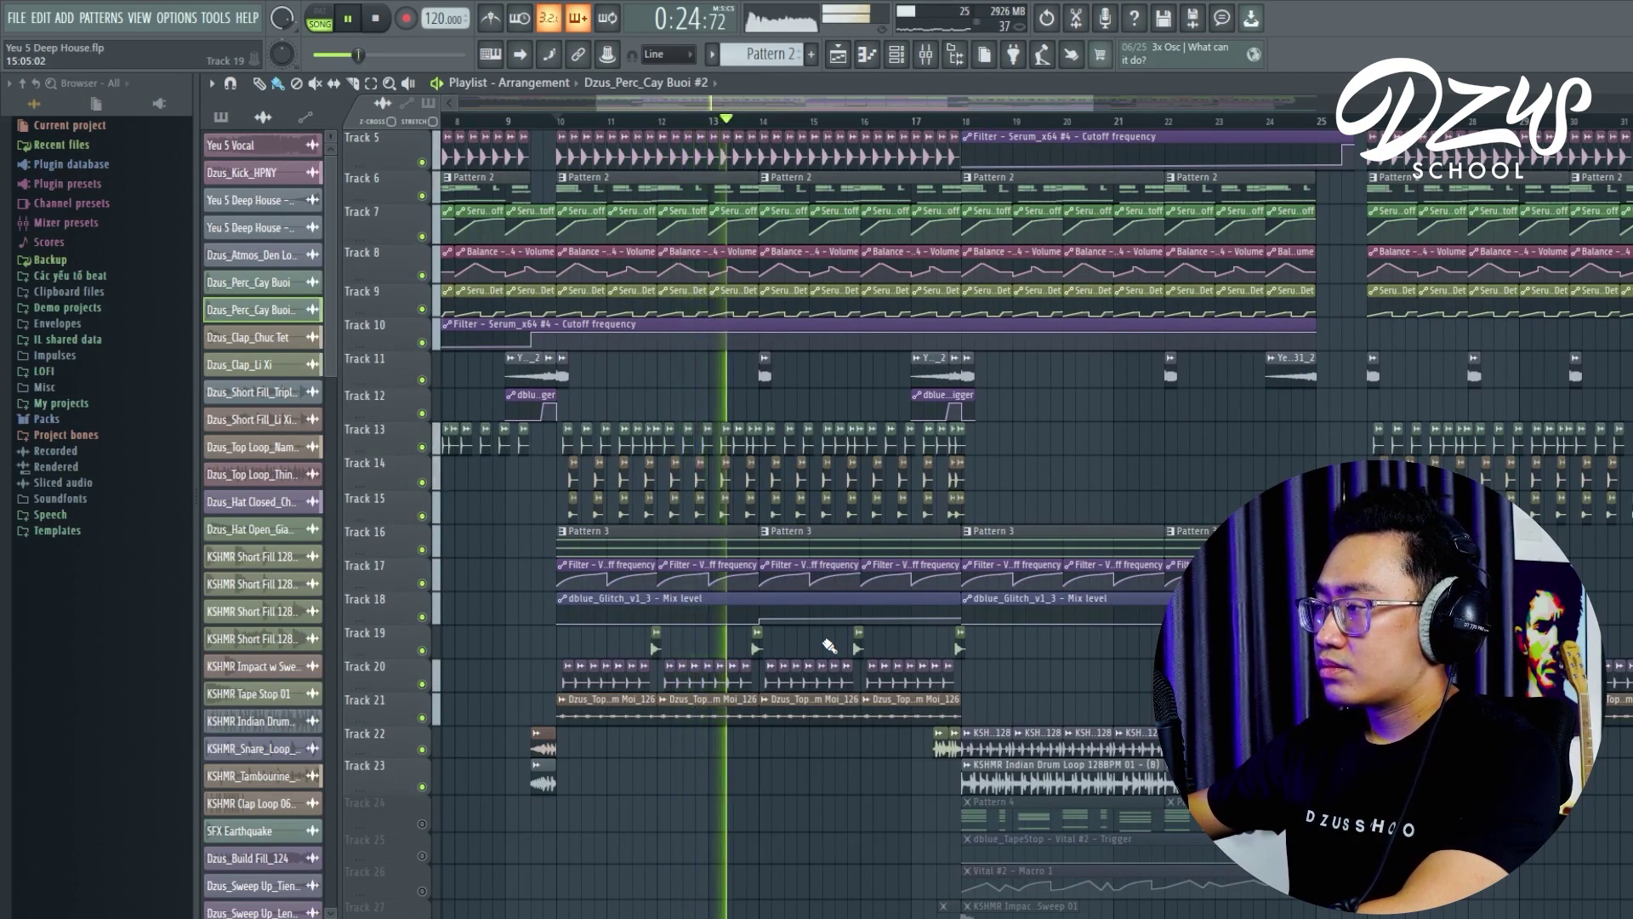
pyautogui.press('space')
# - Unmute Tracks 1 to 3, which hold the Yeu 5 Vocal and Yeu 5 Deep House clips
pyautogui.scroll(4, 655, 593)
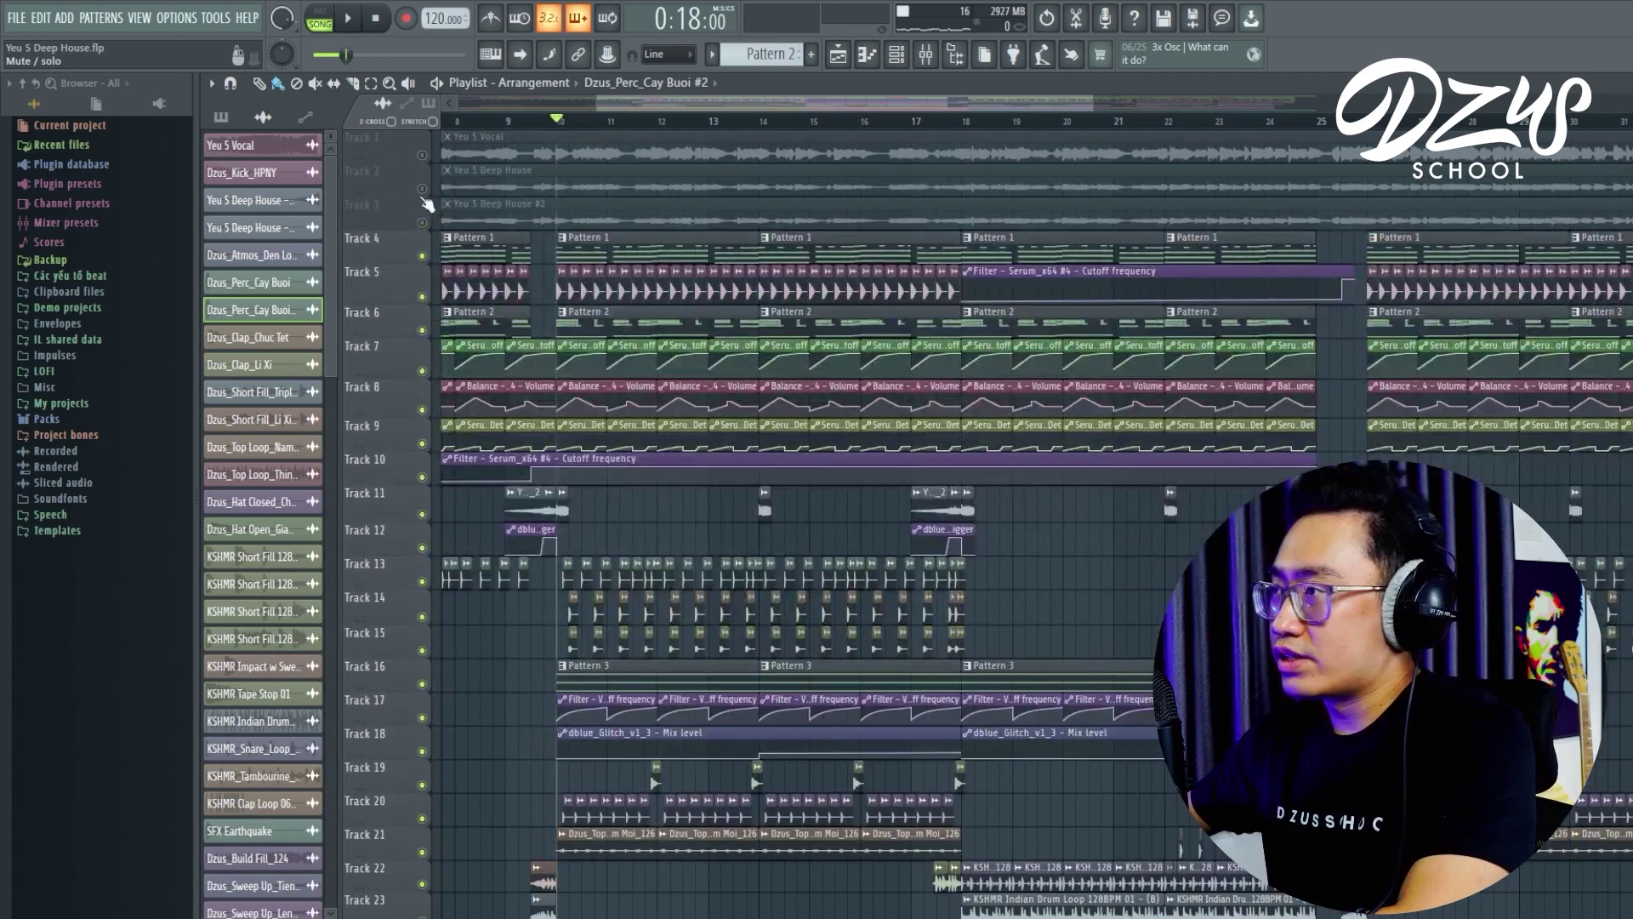
pyautogui.click(422, 222)
pyautogui.click(422, 189)
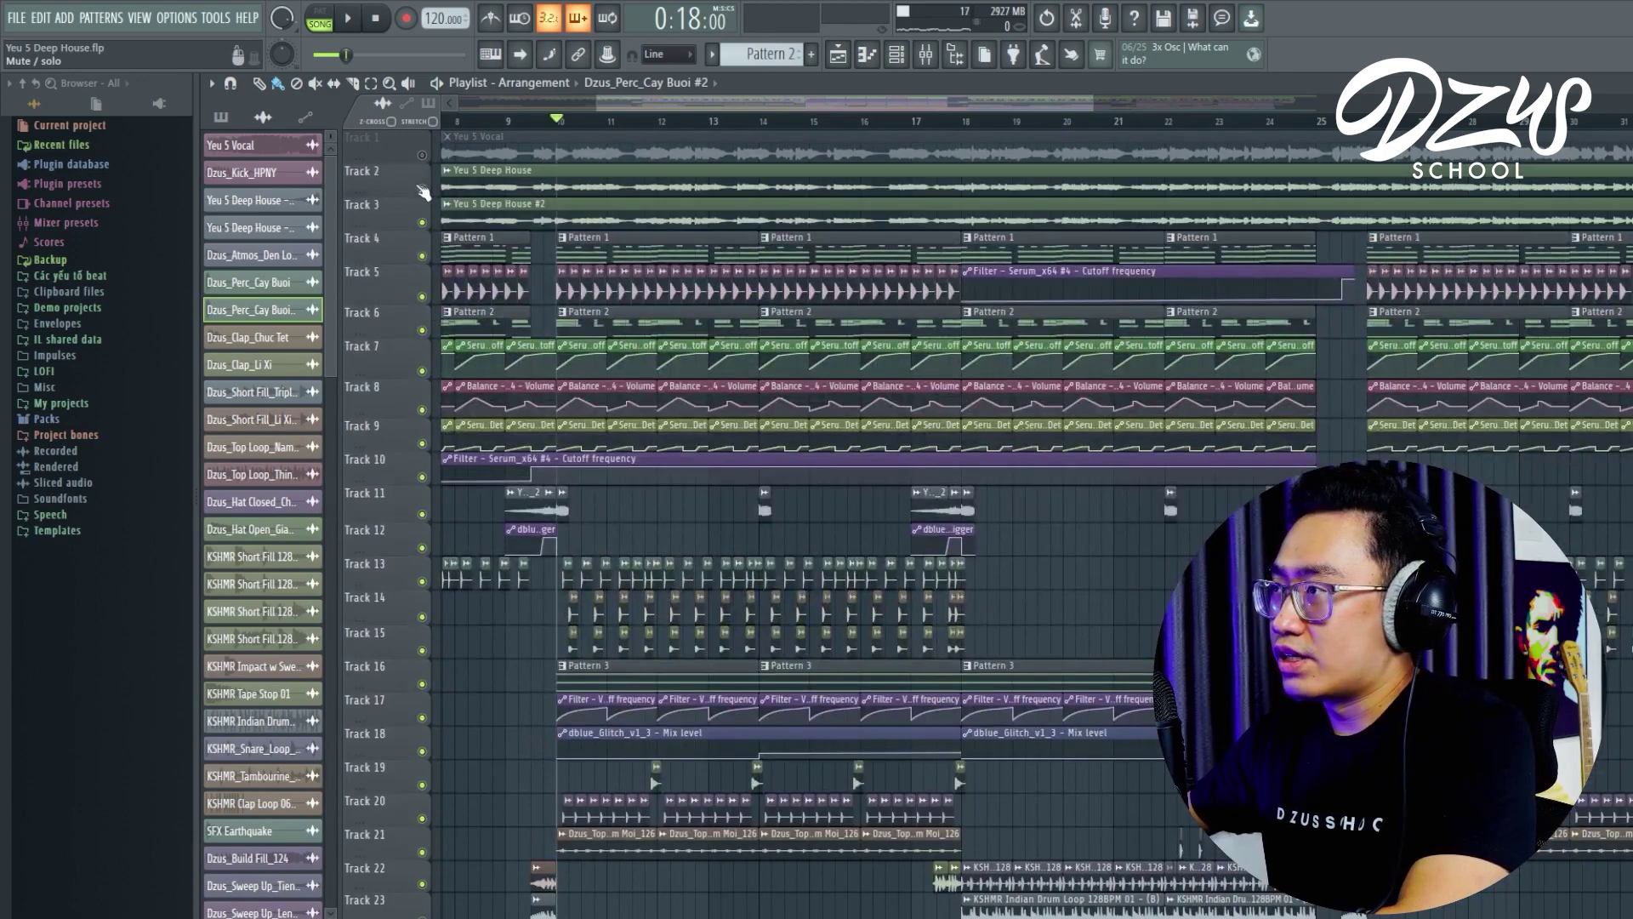
pyautogui.click(422, 155)
# - Play the arrangement from around bar 9 with the vocal tracks and examine the layers down to Track 51
pyautogui.click(518, 120)
pyautogui.press('space')
pyautogui.scroll(2, 721, 549)
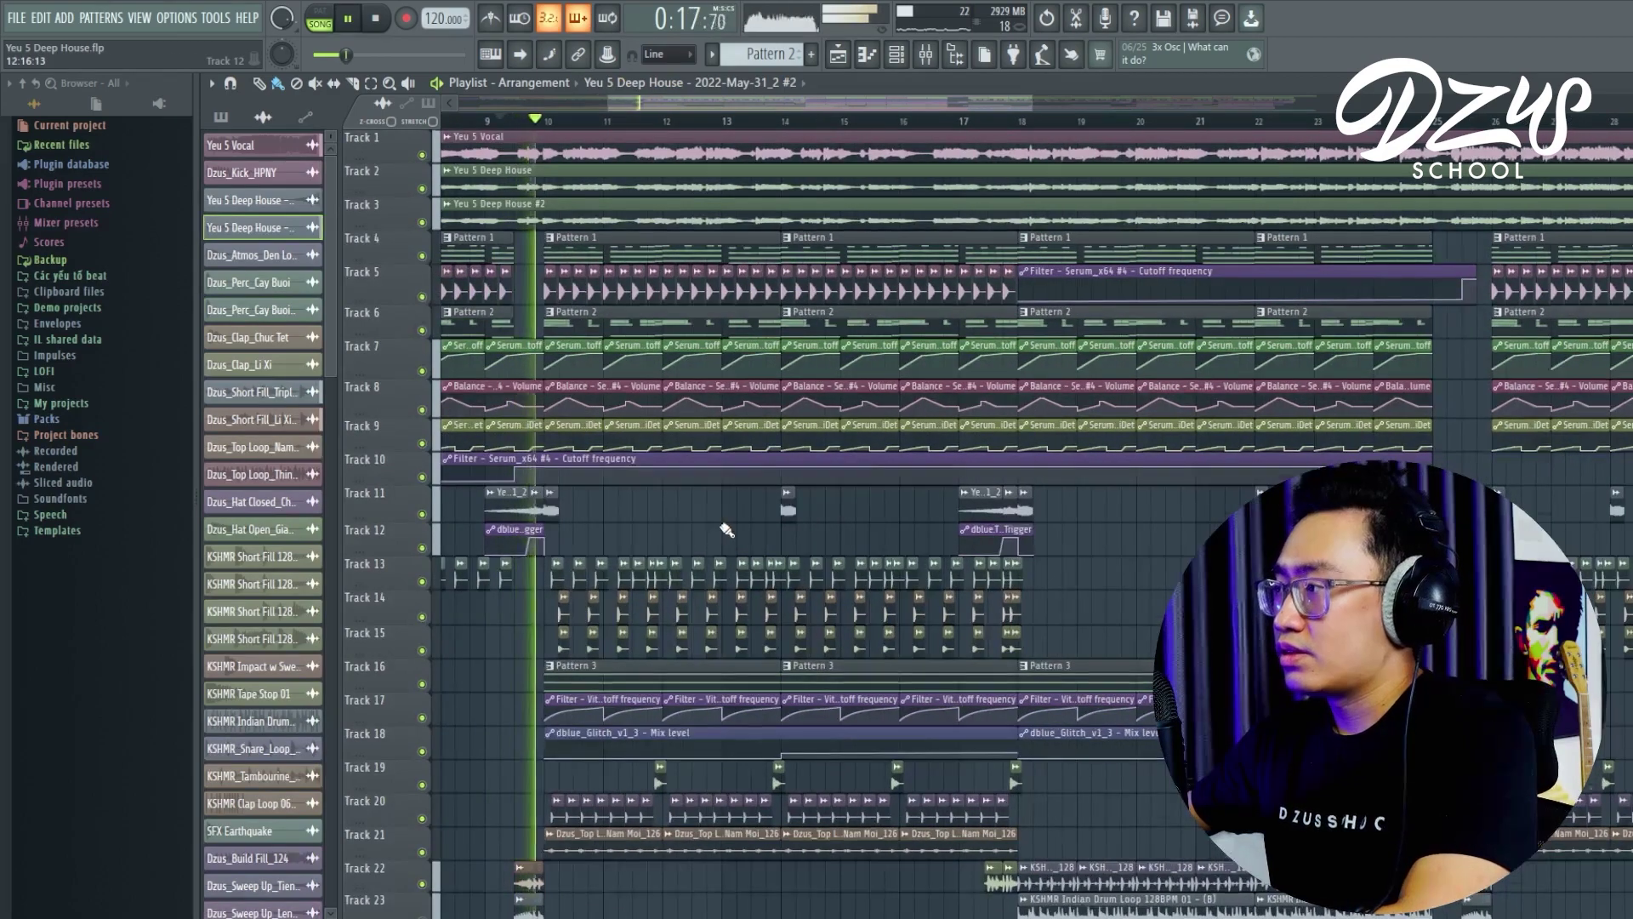
pyautogui.scroll(1, 721, 529)
pyautogui.scroll(-4, 721, 523)
pyautogui.scroll(-10, 638, 613)
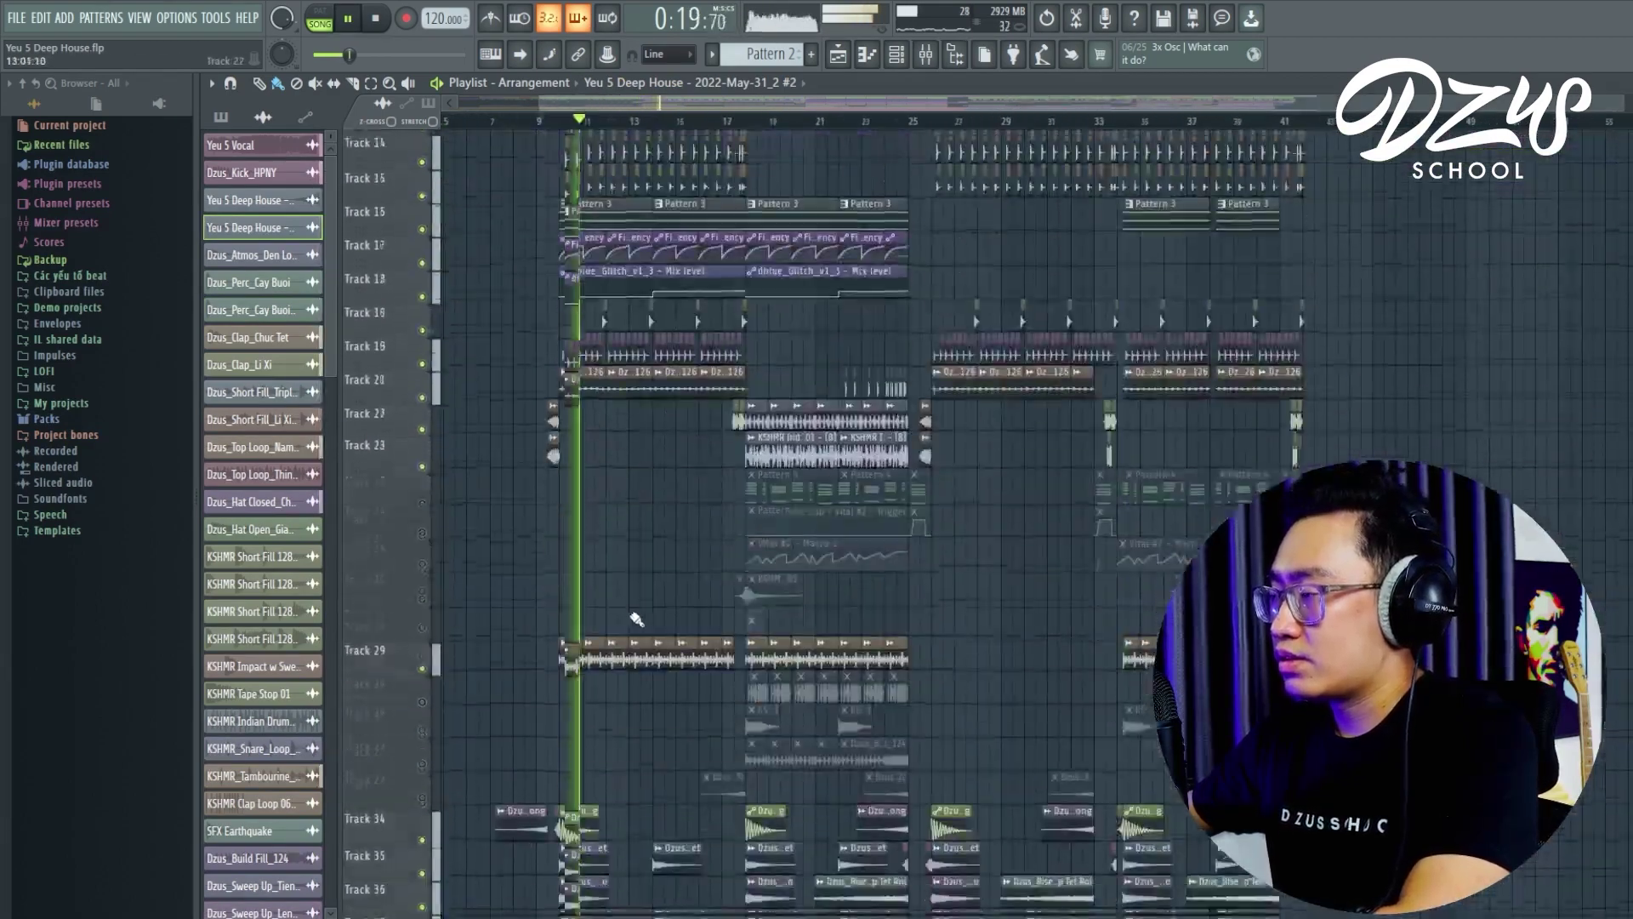
pyautogui.scroll(-1, 639, 613)
pyautogui.scroll(-3, 640, 612)
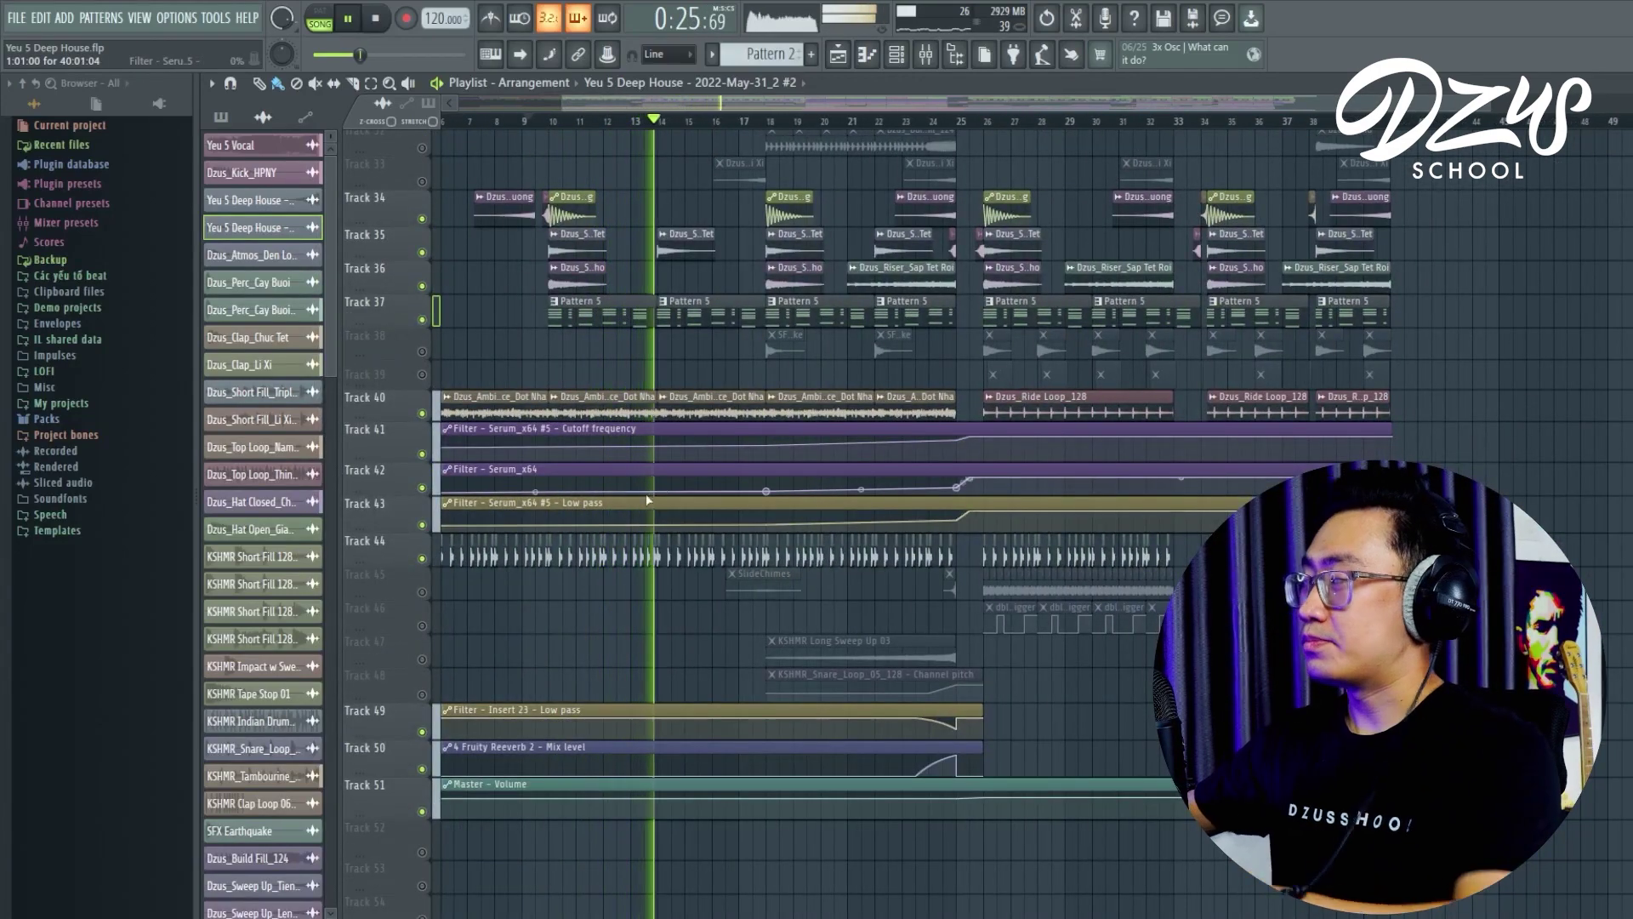
pyautogui.scroll(2, 723, 658)
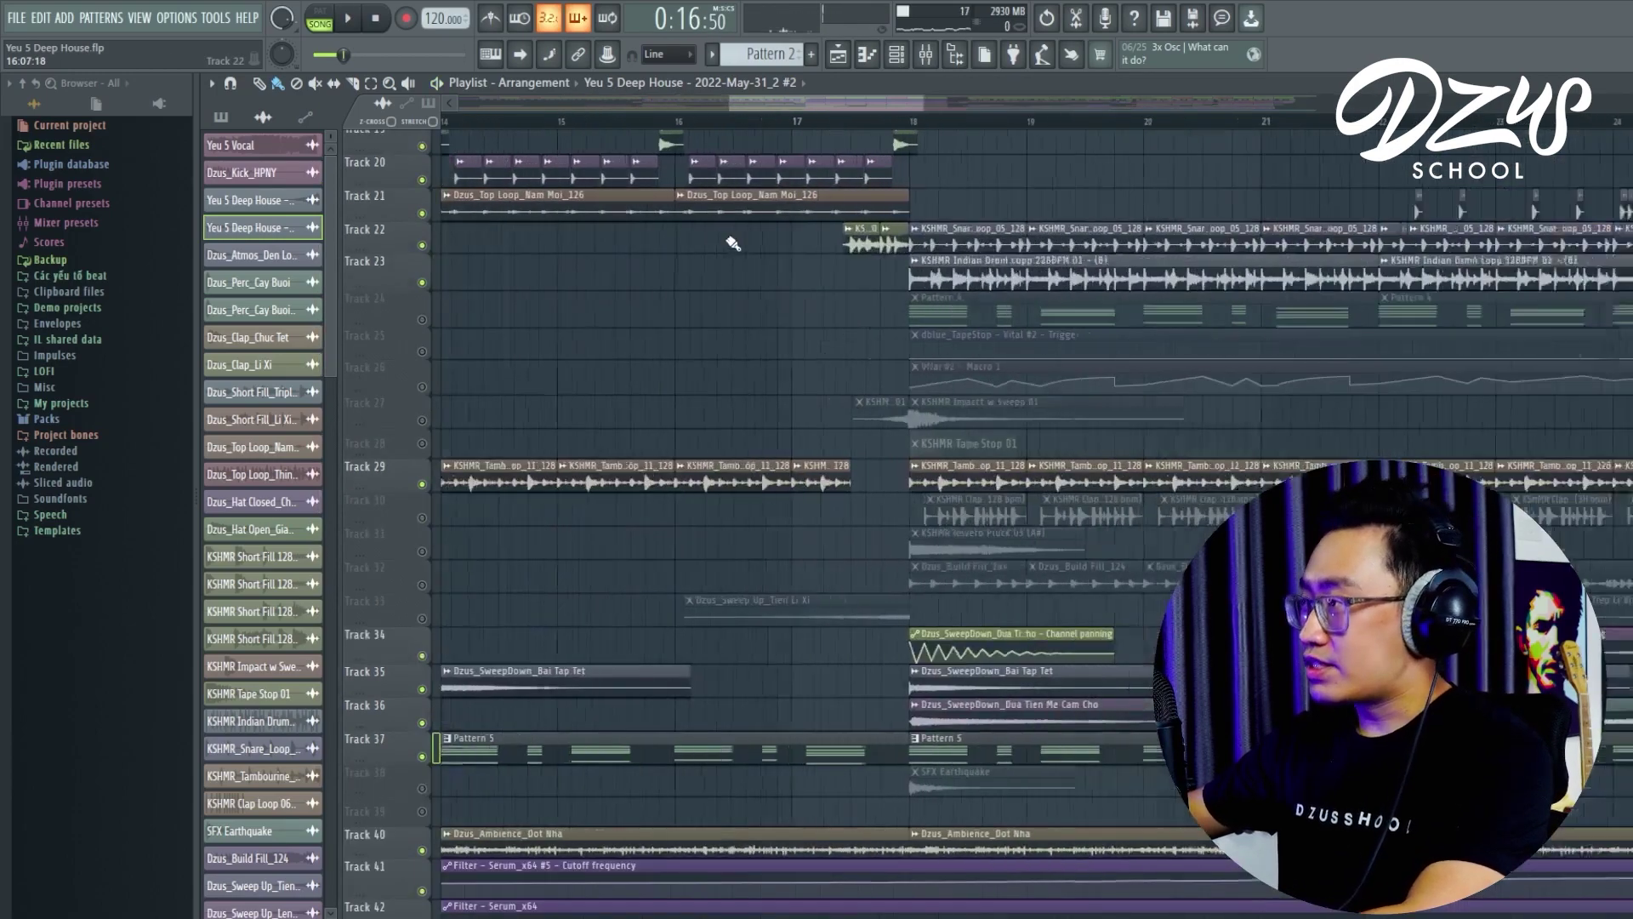
# - Unmute Track 33 with the Dzus_Sweep Up_Tien Li Xi clips and set the playhead between bars 17 and 18
pyautogui.scroll(-2, 729, 244)
pyautogui.scroll(10, 725, 246)
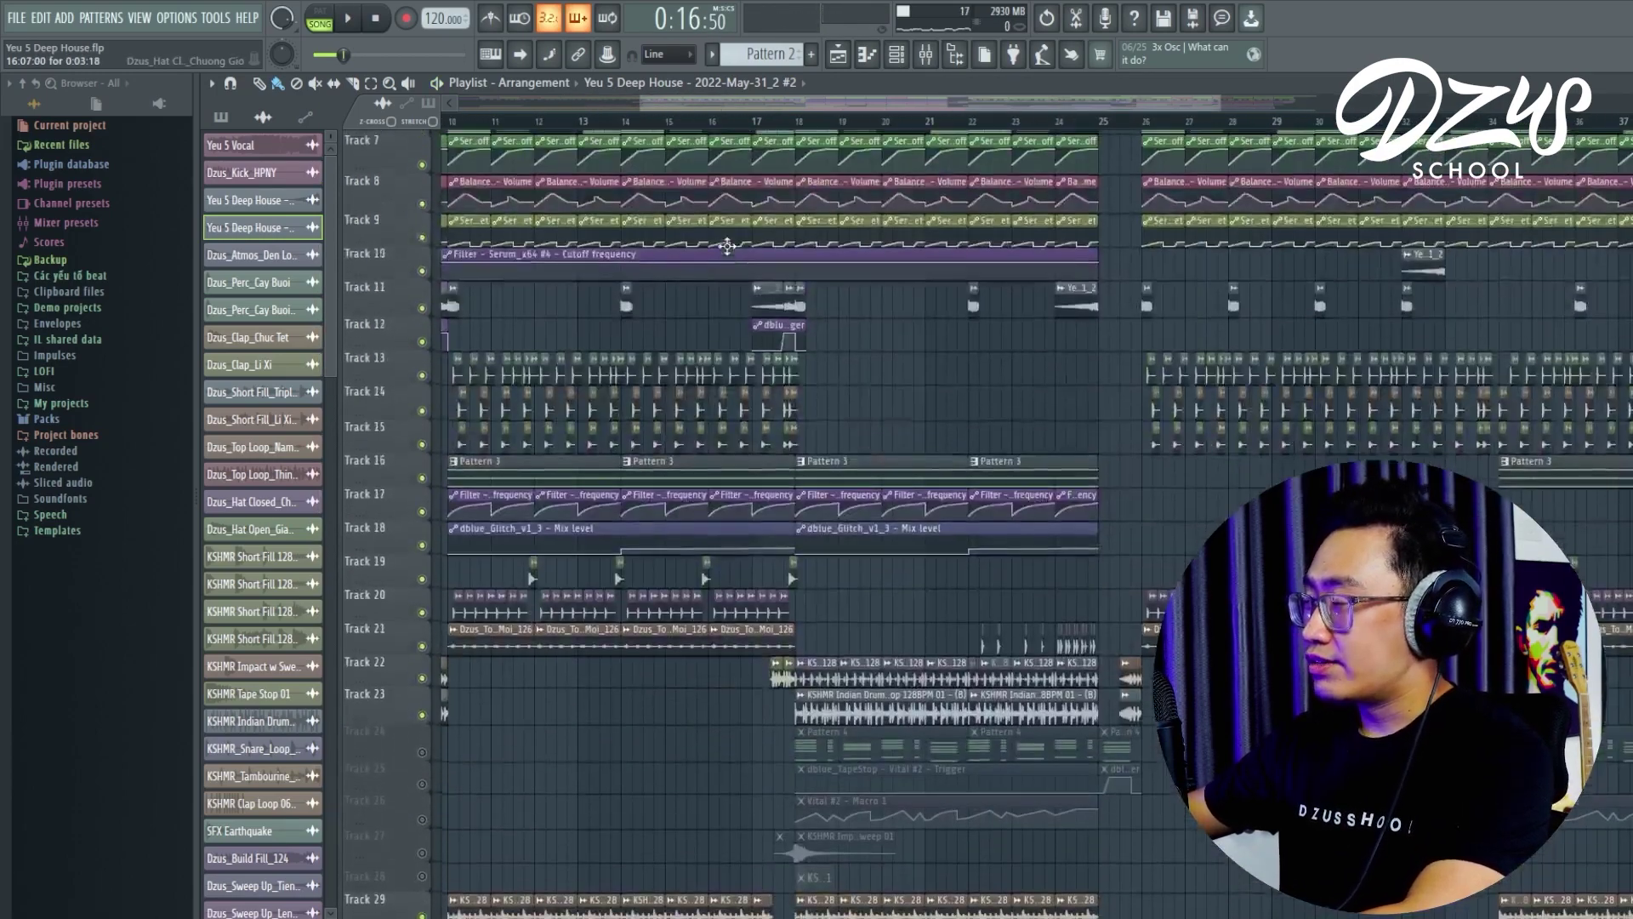
pyautogui.scroll(-5, 713, 255)
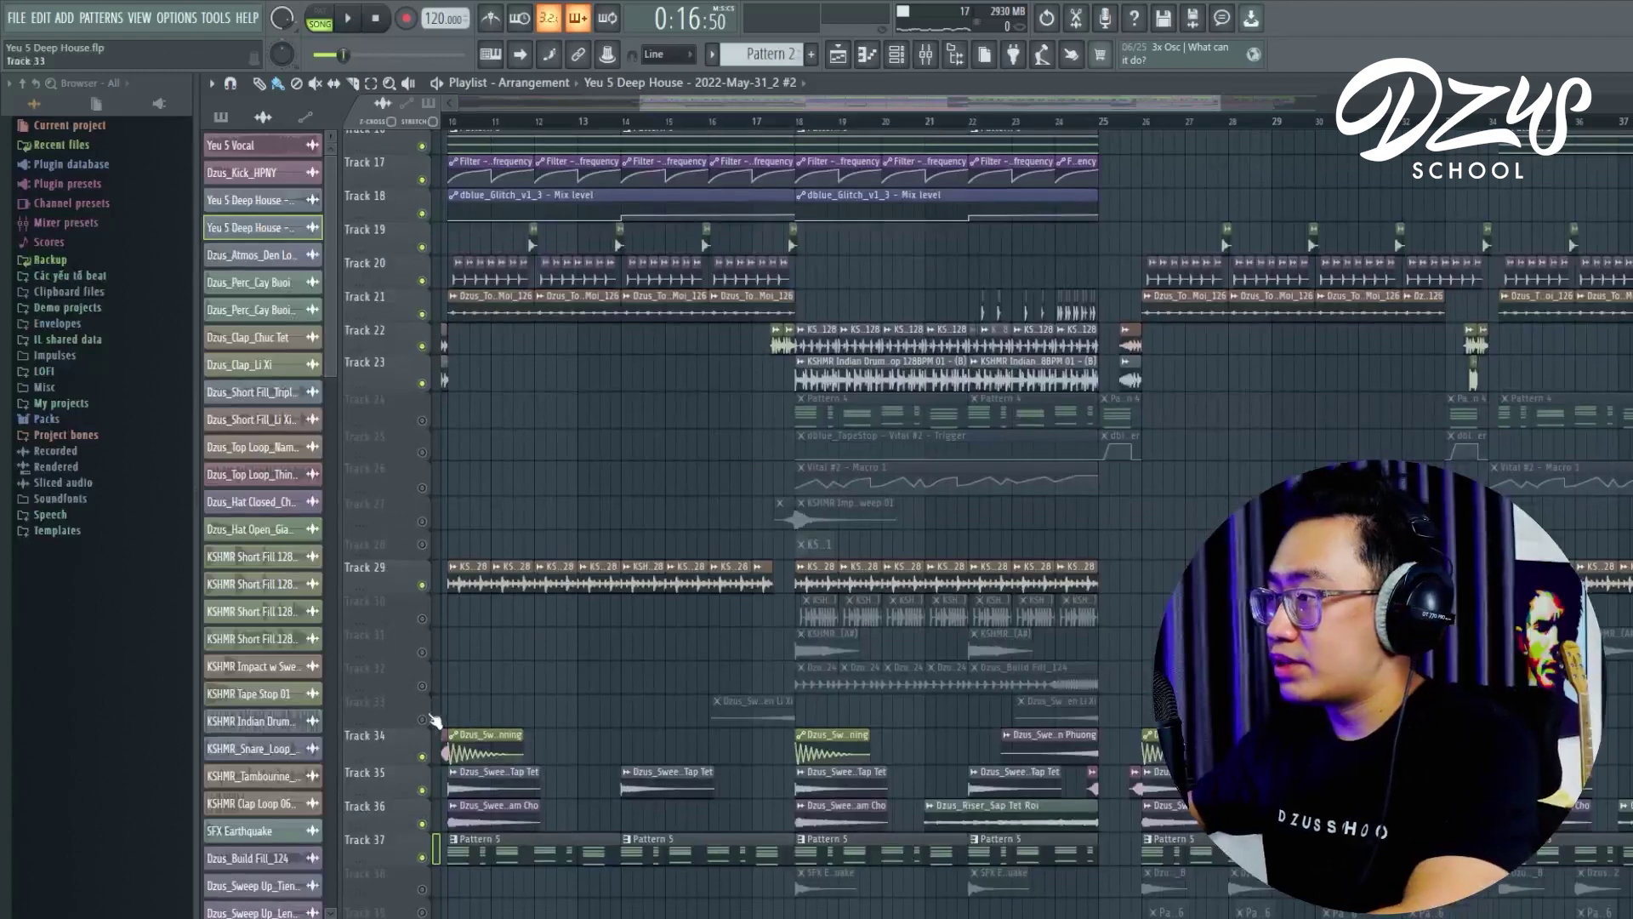
pyautogui.scroll(2, 787, 679)
pyautogui.scroll(1, 939, 670)
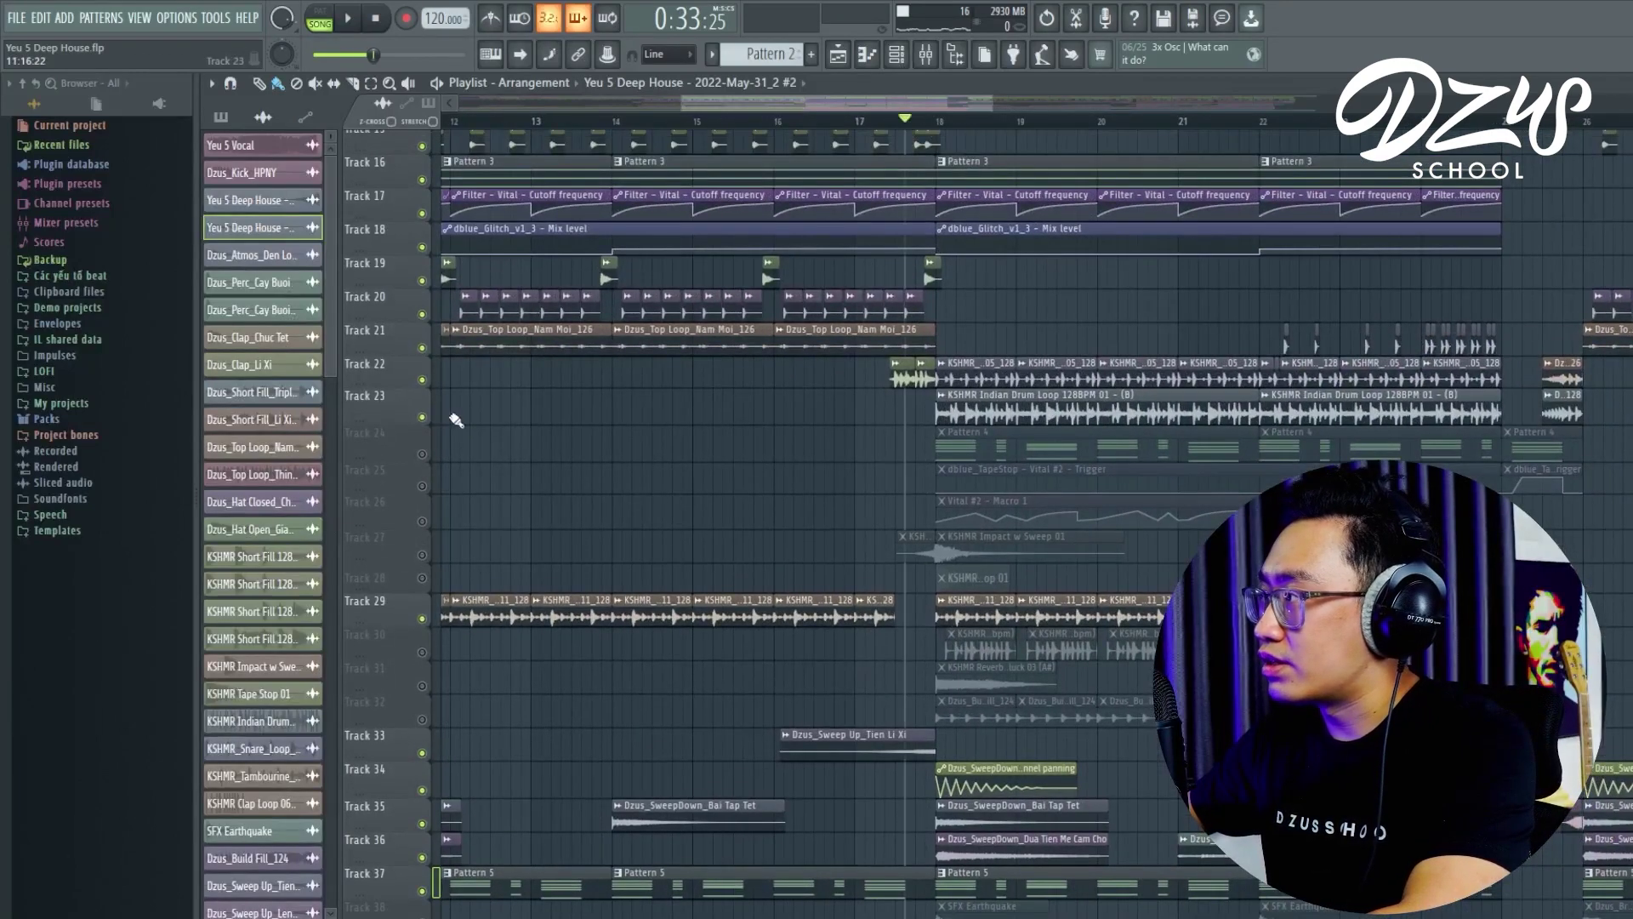
# - Unmute Track 27 with the KSHMR Impact w Sweep 01 clip and Track 45 with the SlideChimes clip
pyautogui.scroll(-6, 584, 565)
pyautogui.scroll(3, 851, 587)
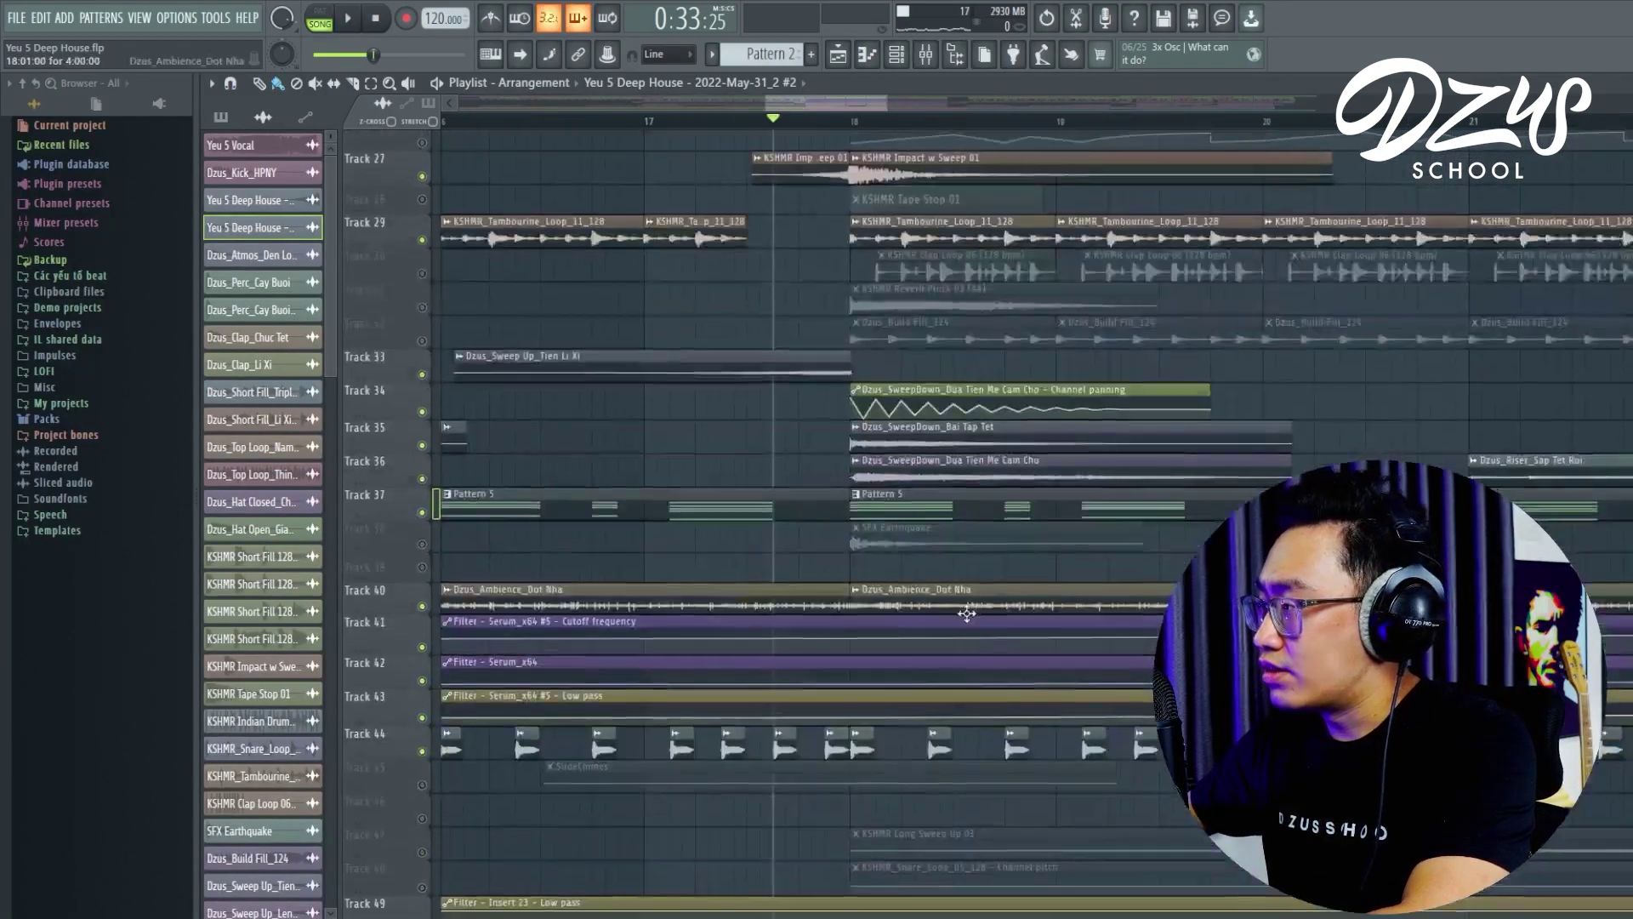
pyautogui.scroll(-2, 910, 587)
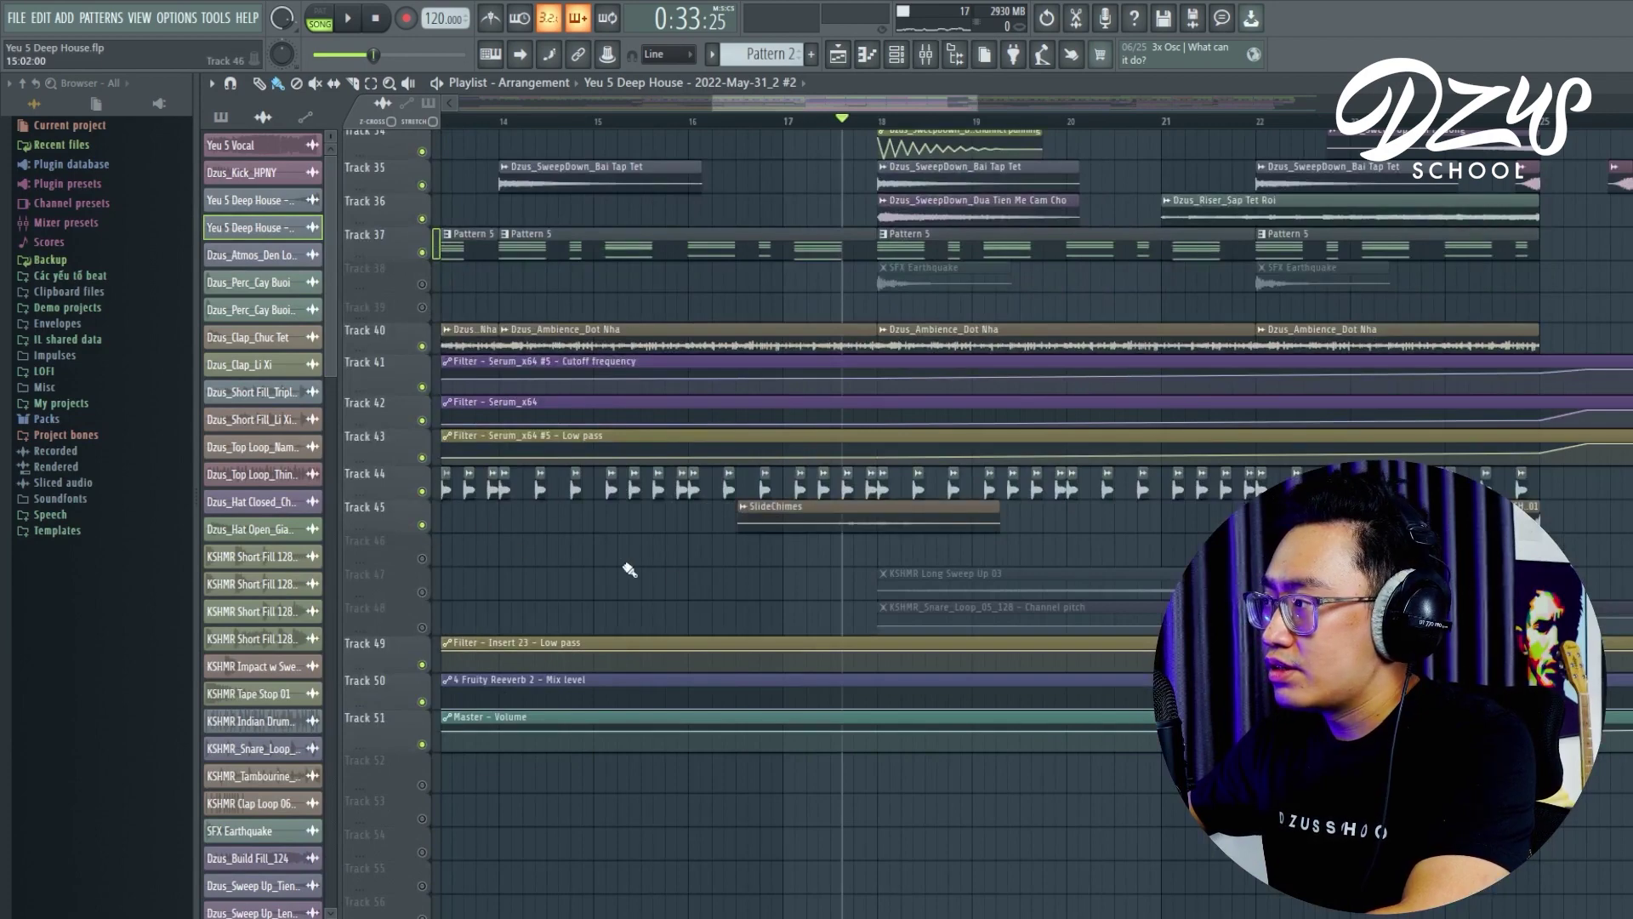
pyautogui.scroll(3, 870, 619)
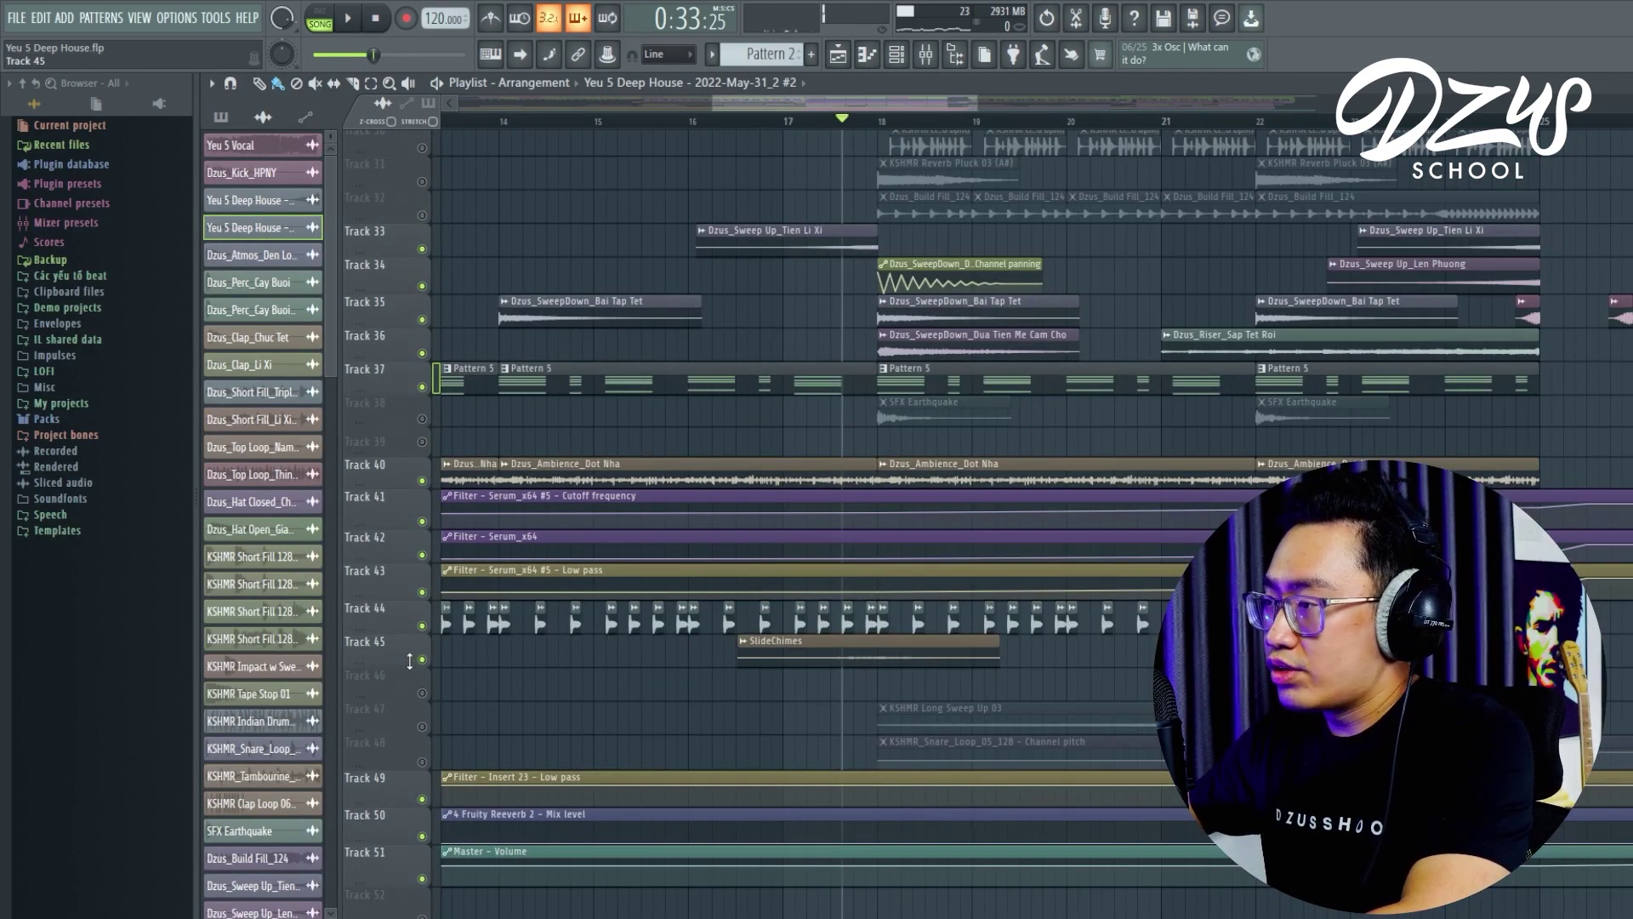
# - Enlarge Track 45's row to examine the SlideChimes waveform and shrink the row back down
pyautogui.moveTo(409, 661); pyautogui.dragTo(412, 747)
pyautogui.scroll(2, 858, 721)
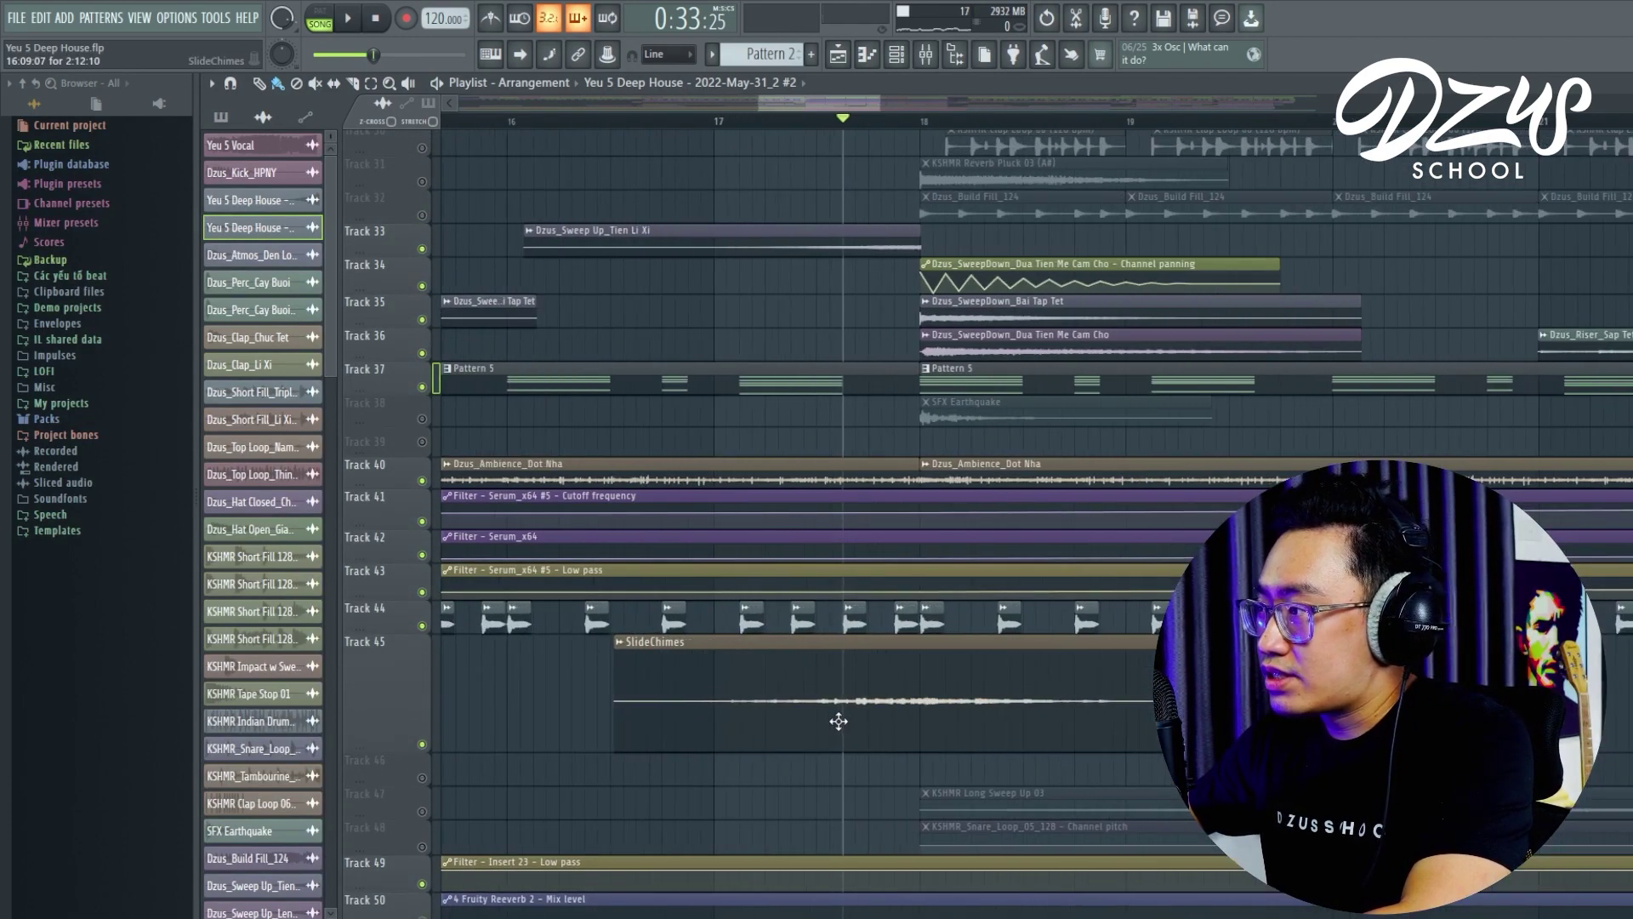
pyautogui.scroll(-1, 838, 721)
pyautogui.moveTo(396, 745); pyautogui.dragTo(424, 678)
pyautogui.scroll(-3, 655, 702)
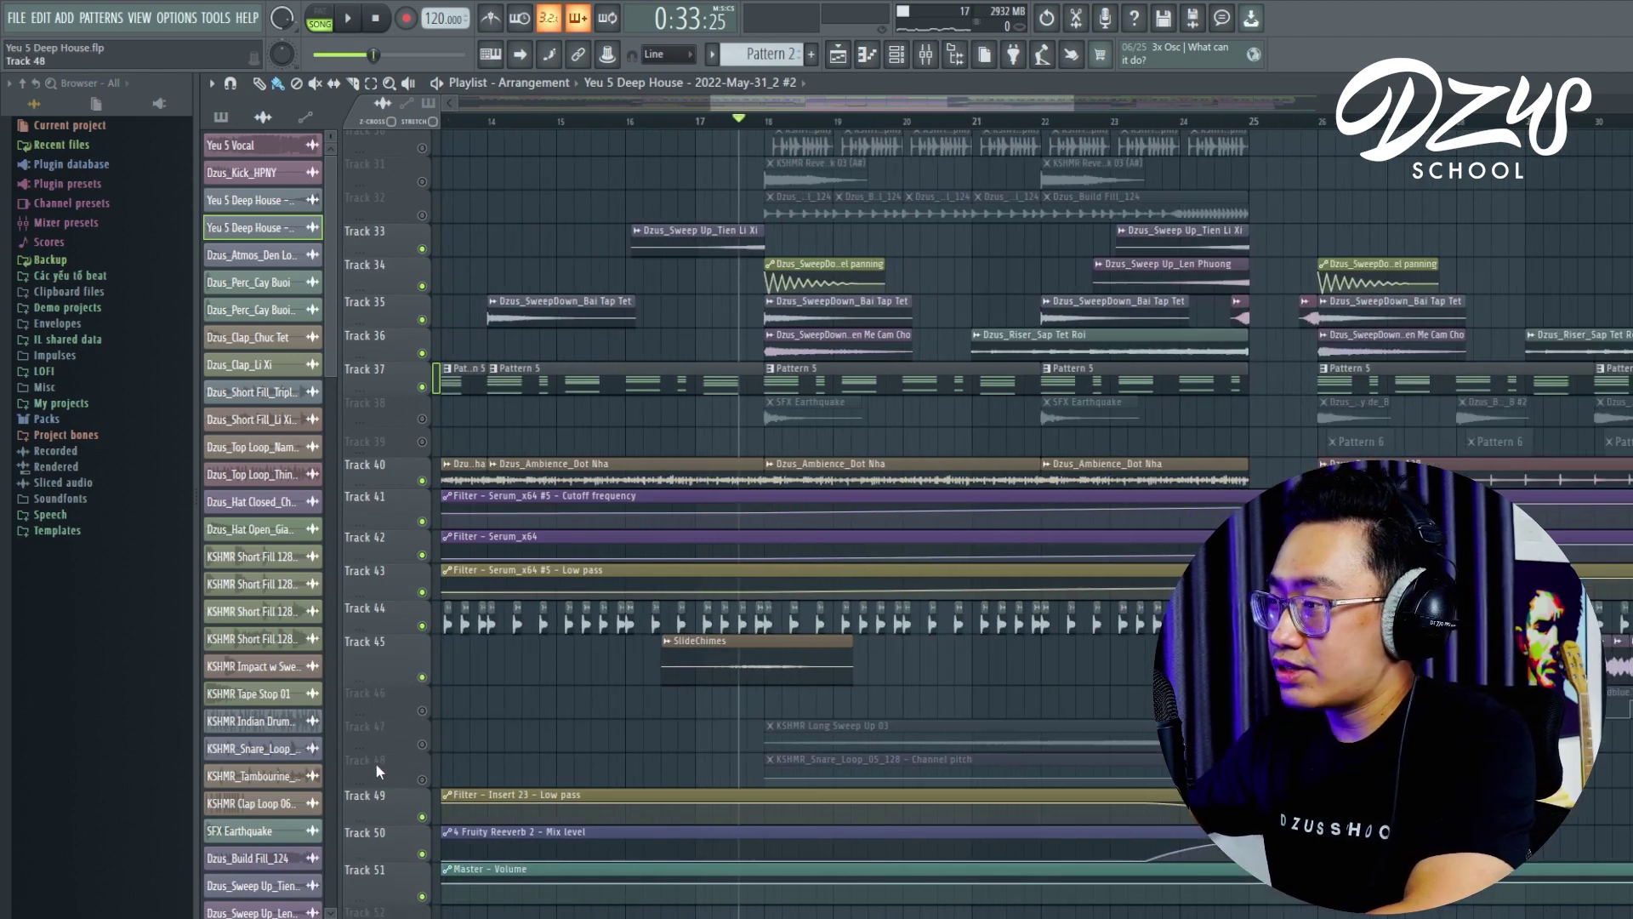
pyautogui.moveTo(381, 678); pyautogui.dragTo(384, 665)
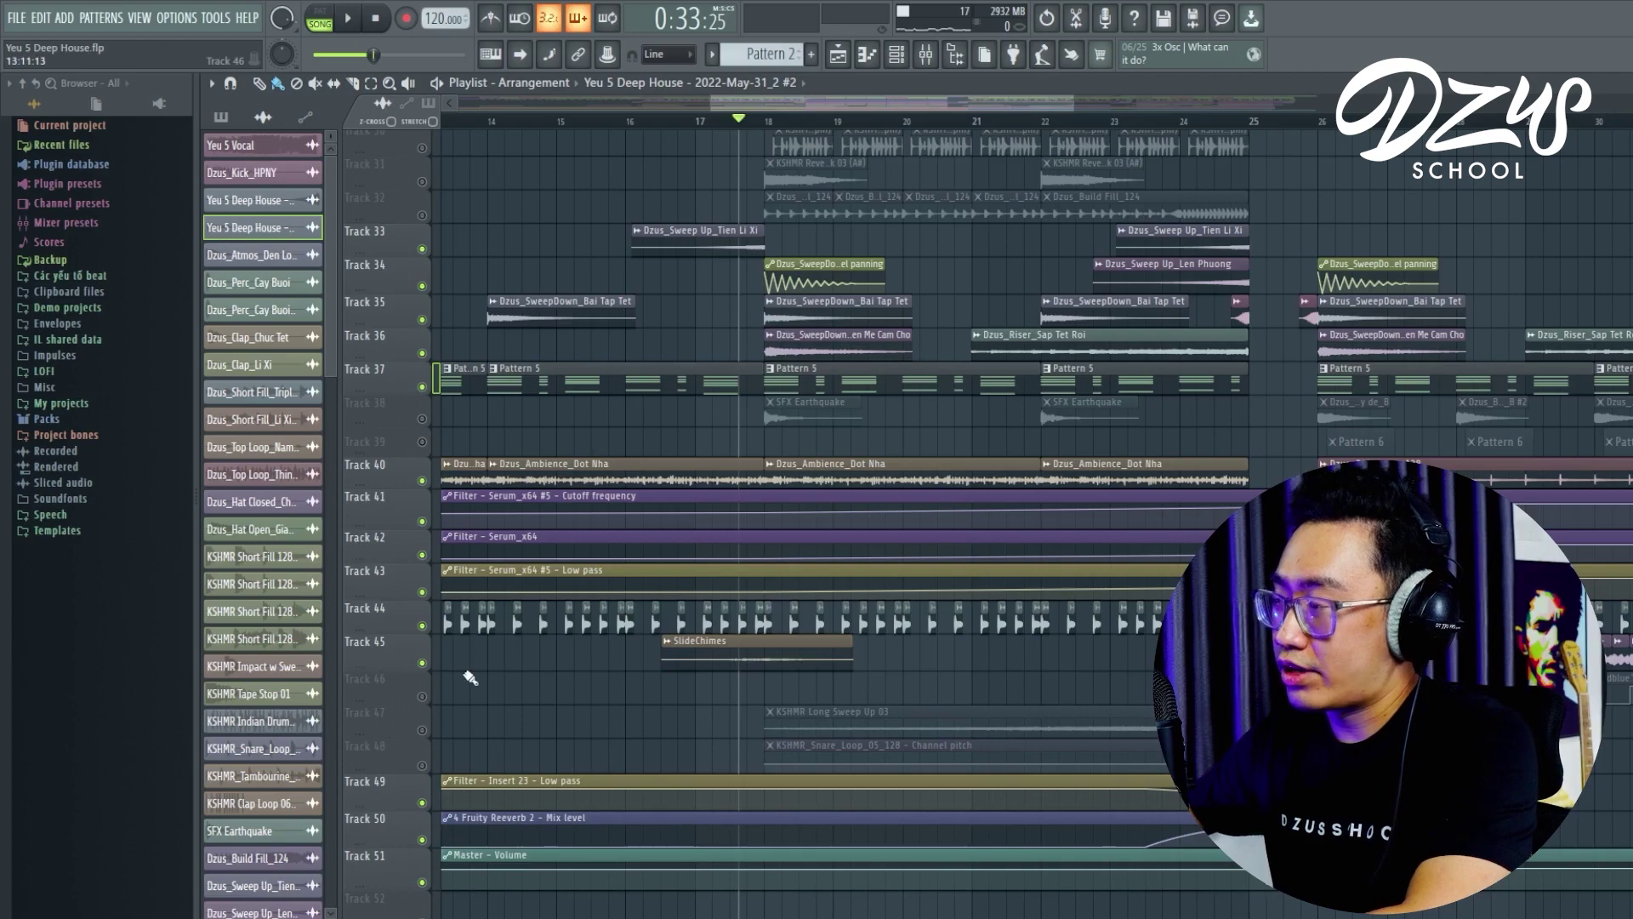
# - Make Track 39's row slightly taller and look over the sweep, ambience and filter automation tracks
pyautogui.scroll(2, 618, 409)
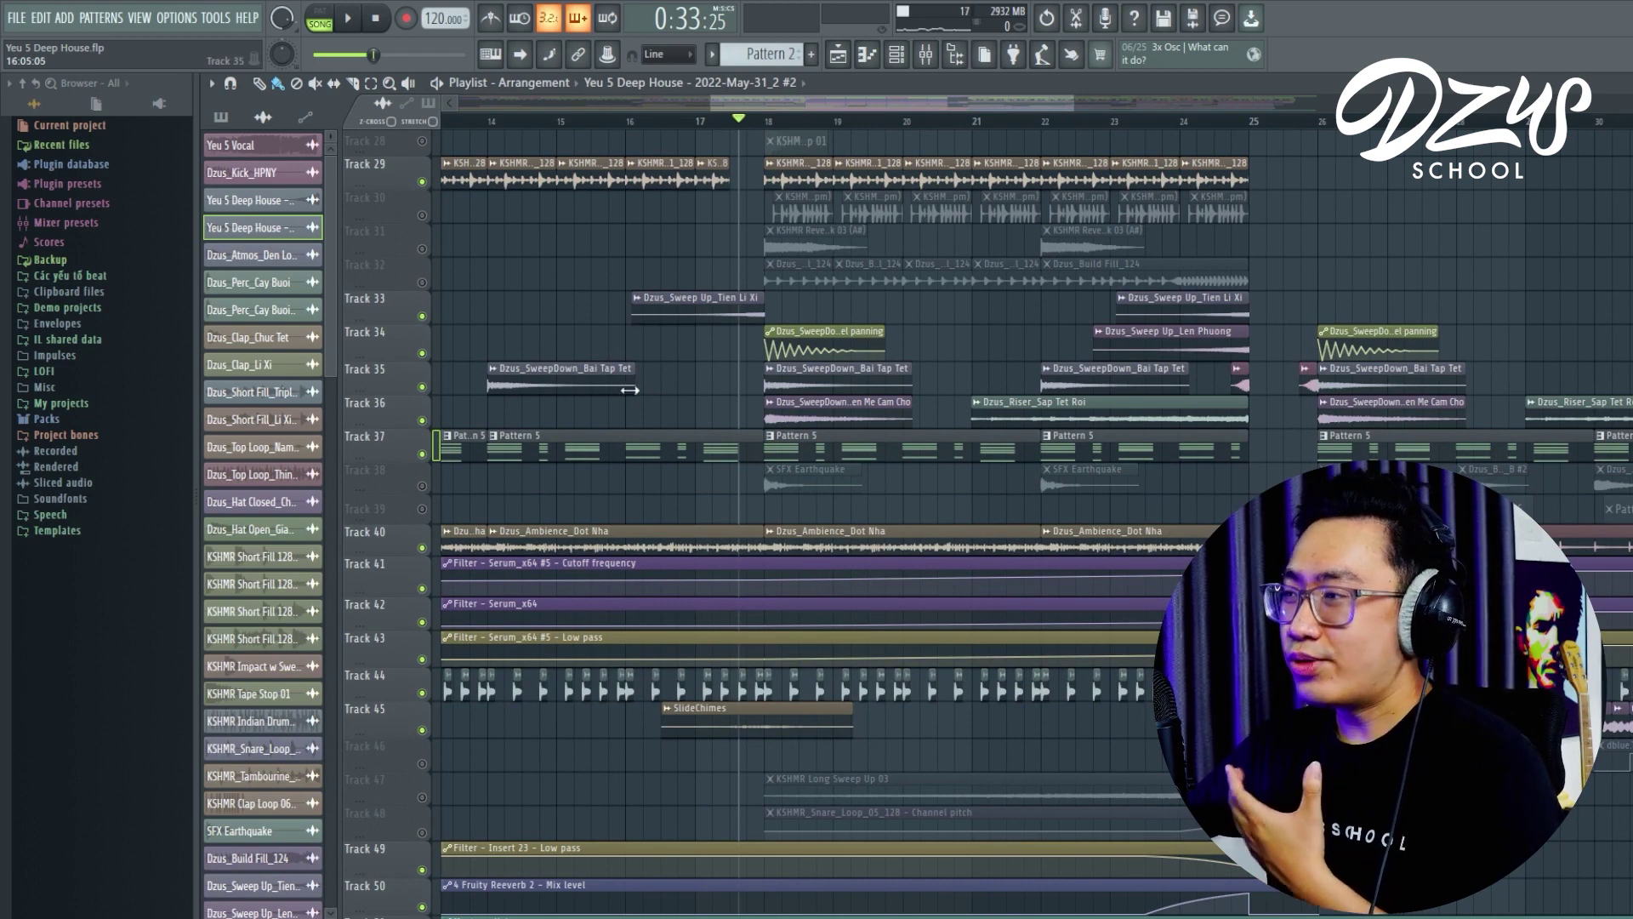
pyautogui.moveTo(388, 509); pyautogui.dragTo(397, 534)
pyautogui.scroll(-3, 907, 613)
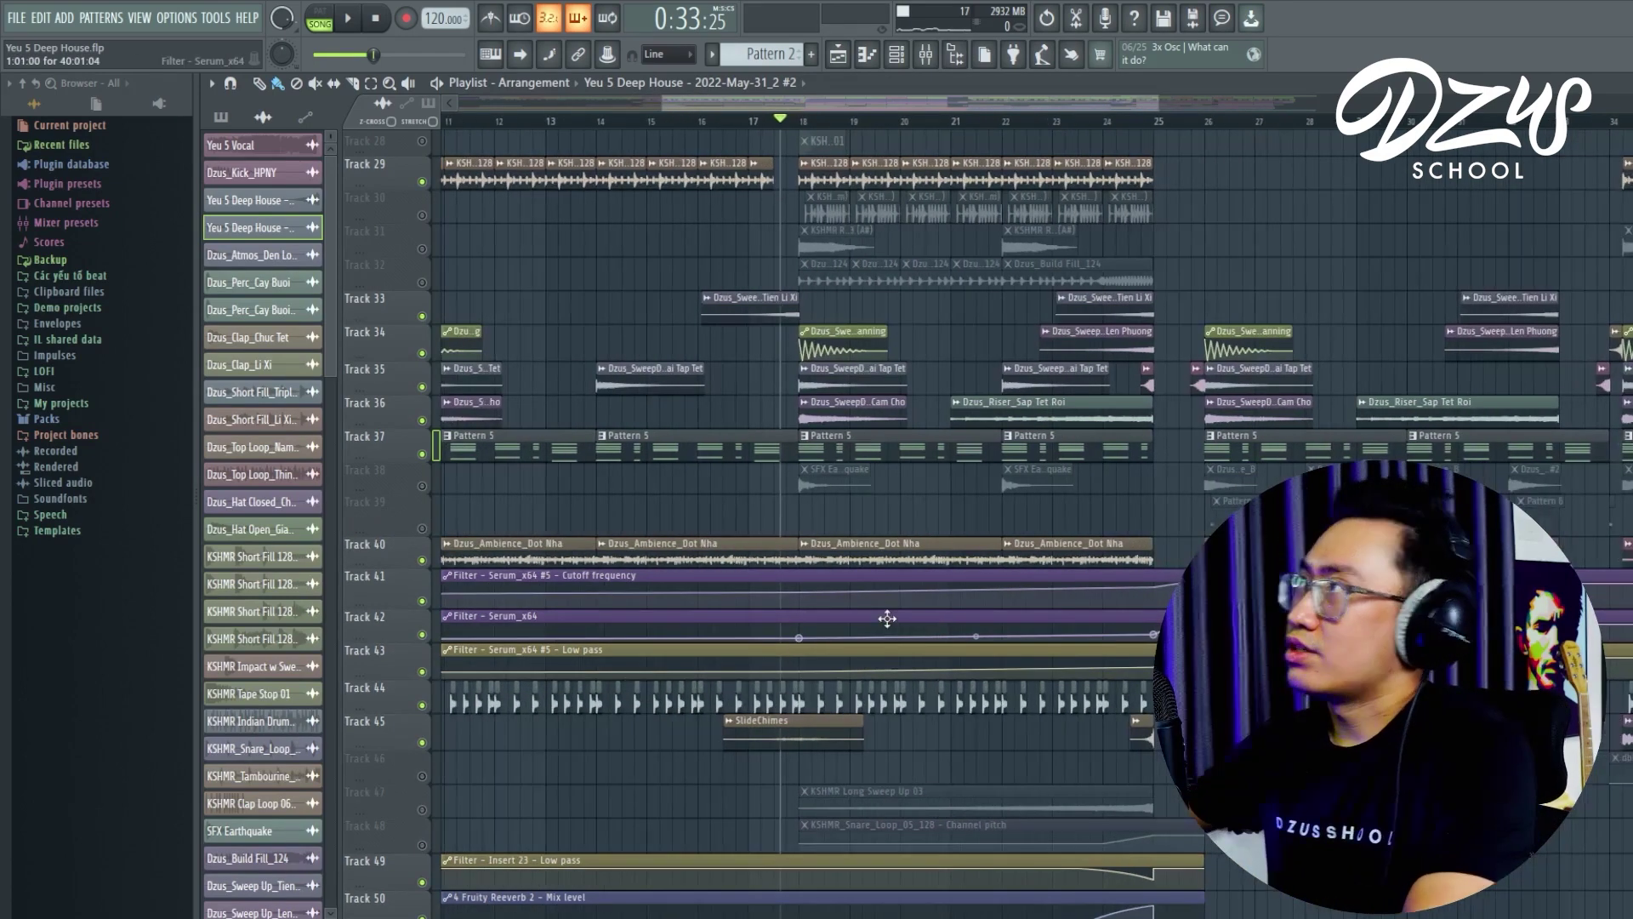
# - Play the arrangement from bar 16 to just past bar 18 to hear the sweep up lead into the impact
pyautogui.scroll(3, 932, 494)
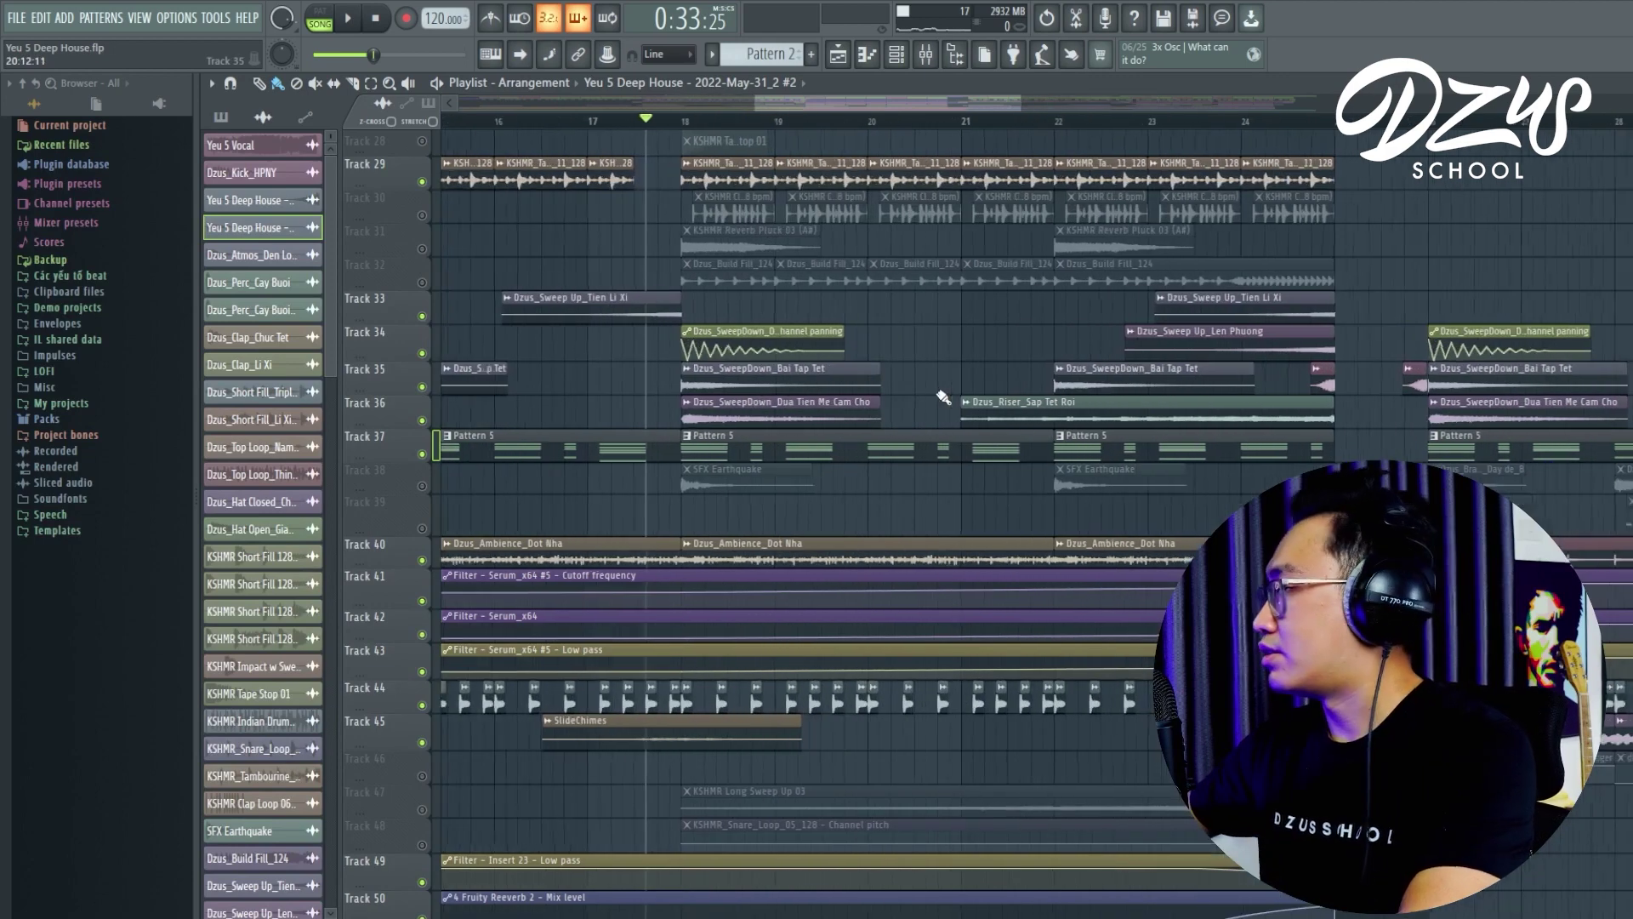
pyautogui.click(502, 120)
pyautogui.press('space')
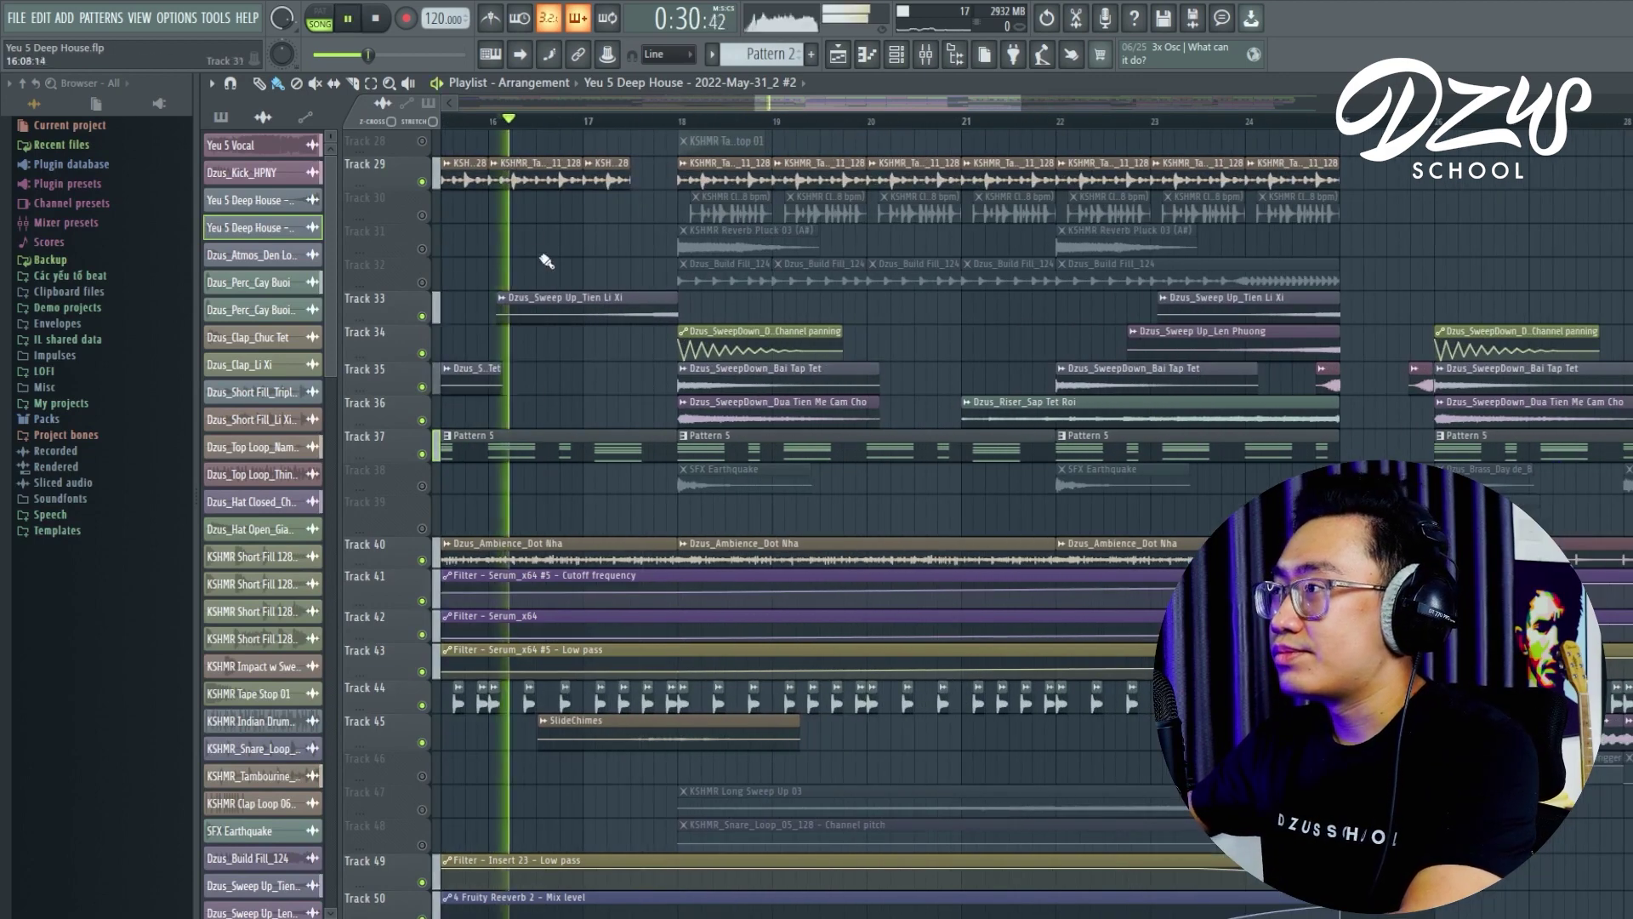
pyautogui.scroll(5, 547, 258)
pyautogui.scroll(-2, 564, 556)
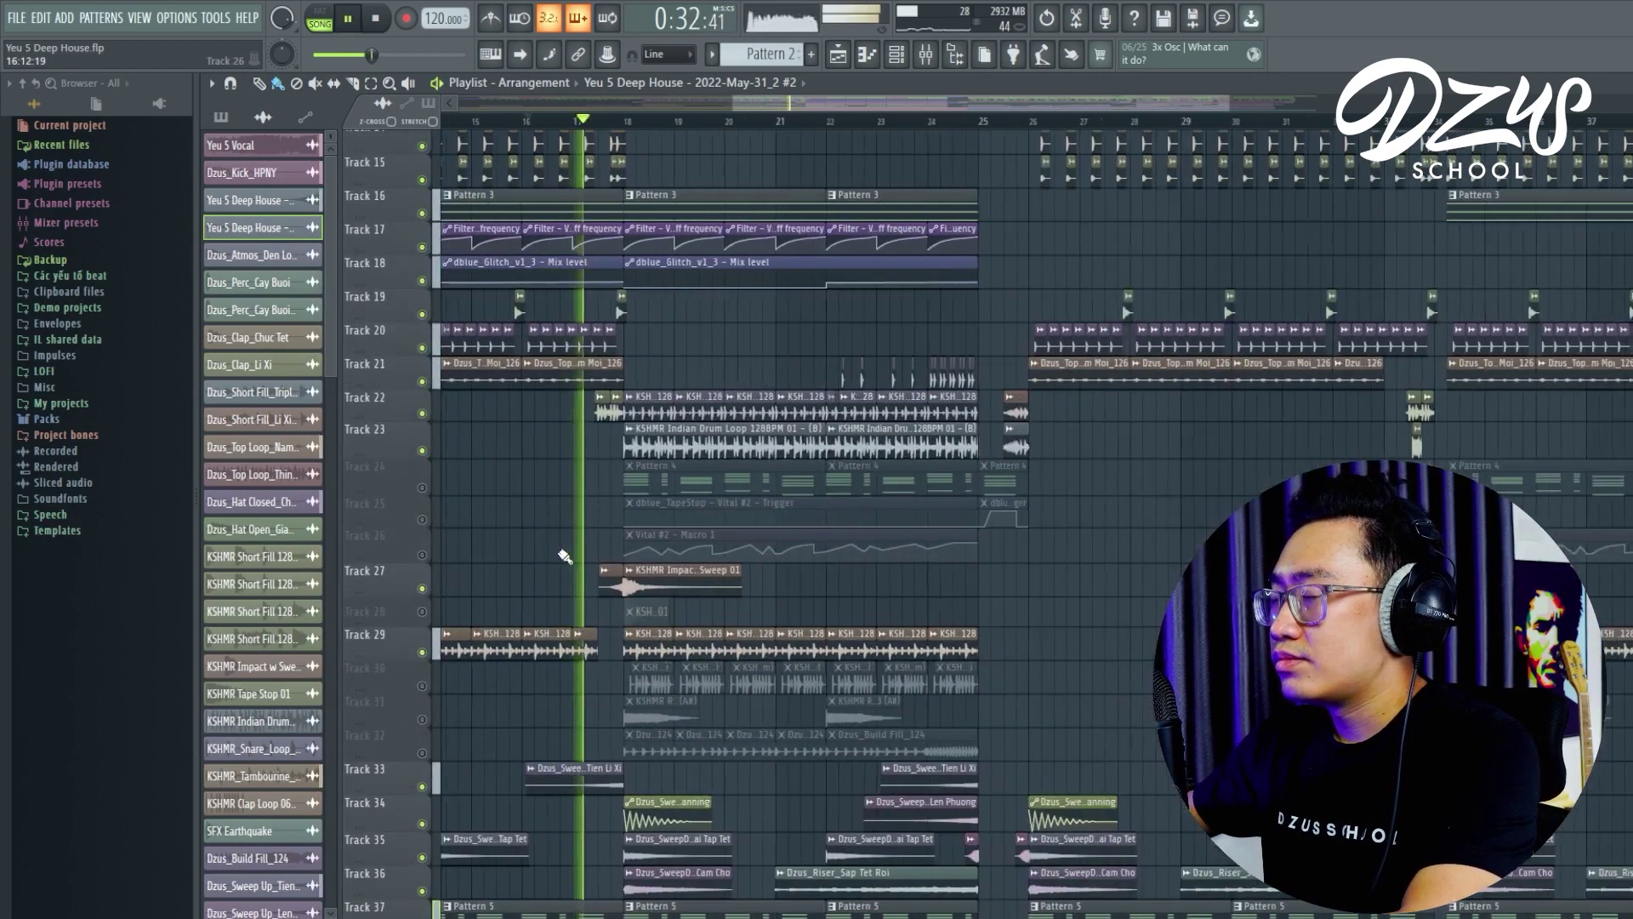
pyautogui.scroll(2, 566, 556)
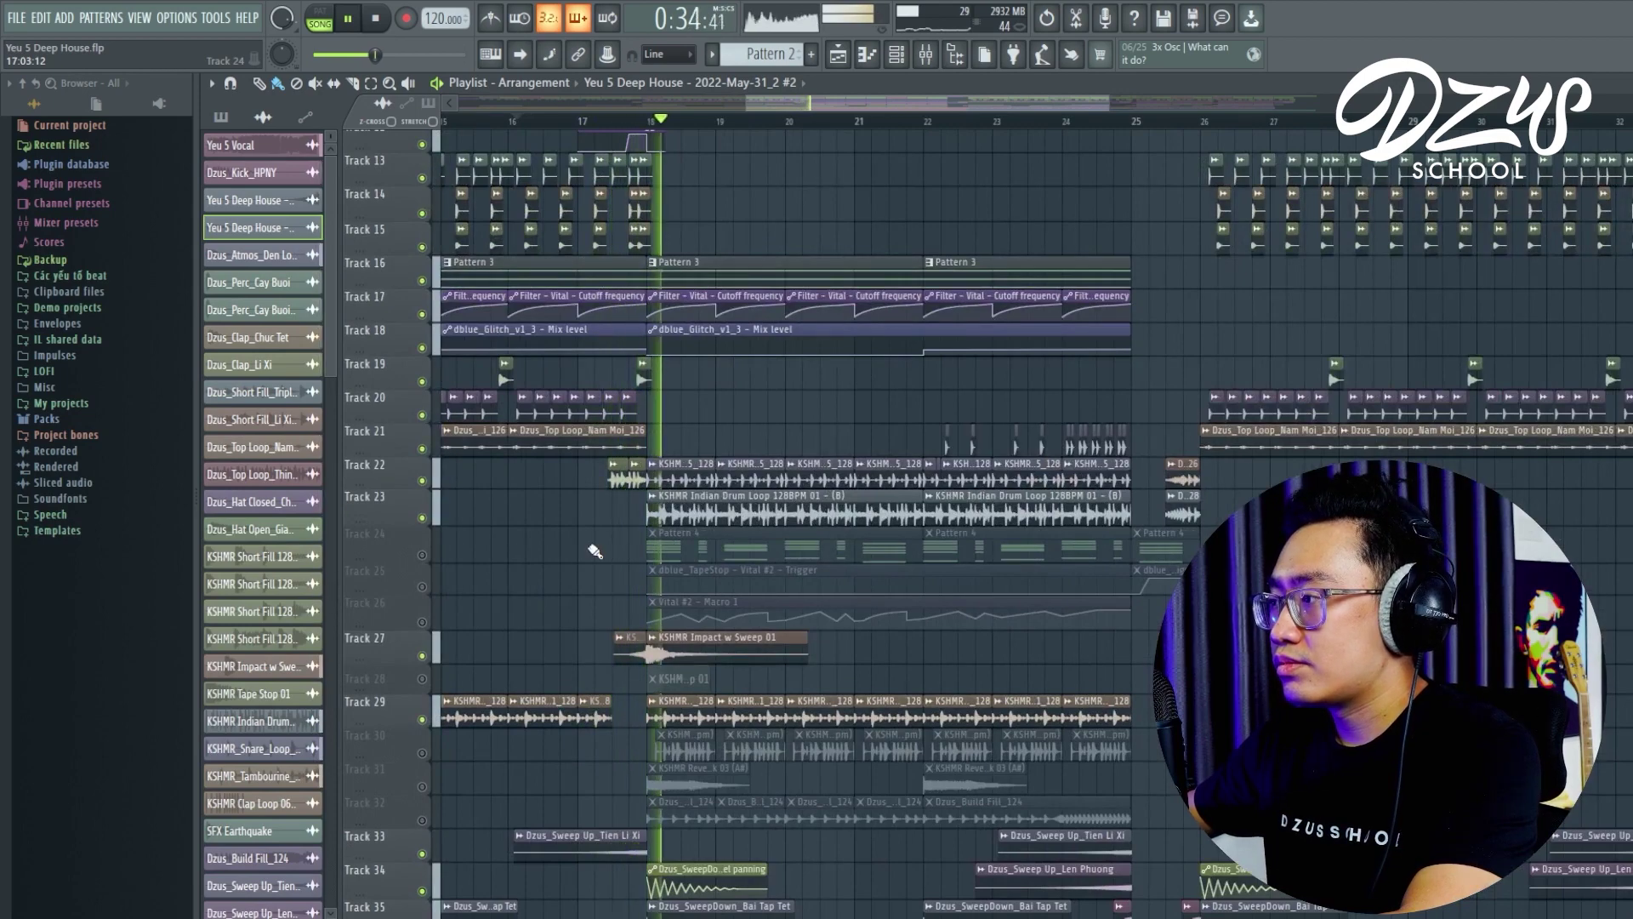
pyautogui.press('space')
# - Unmute Track 28 with the KSHMR Tape Stop 01 clip and play the transition into bar 18 from midway through bar 17
pyautogui.scroll(-2, 540, 610)
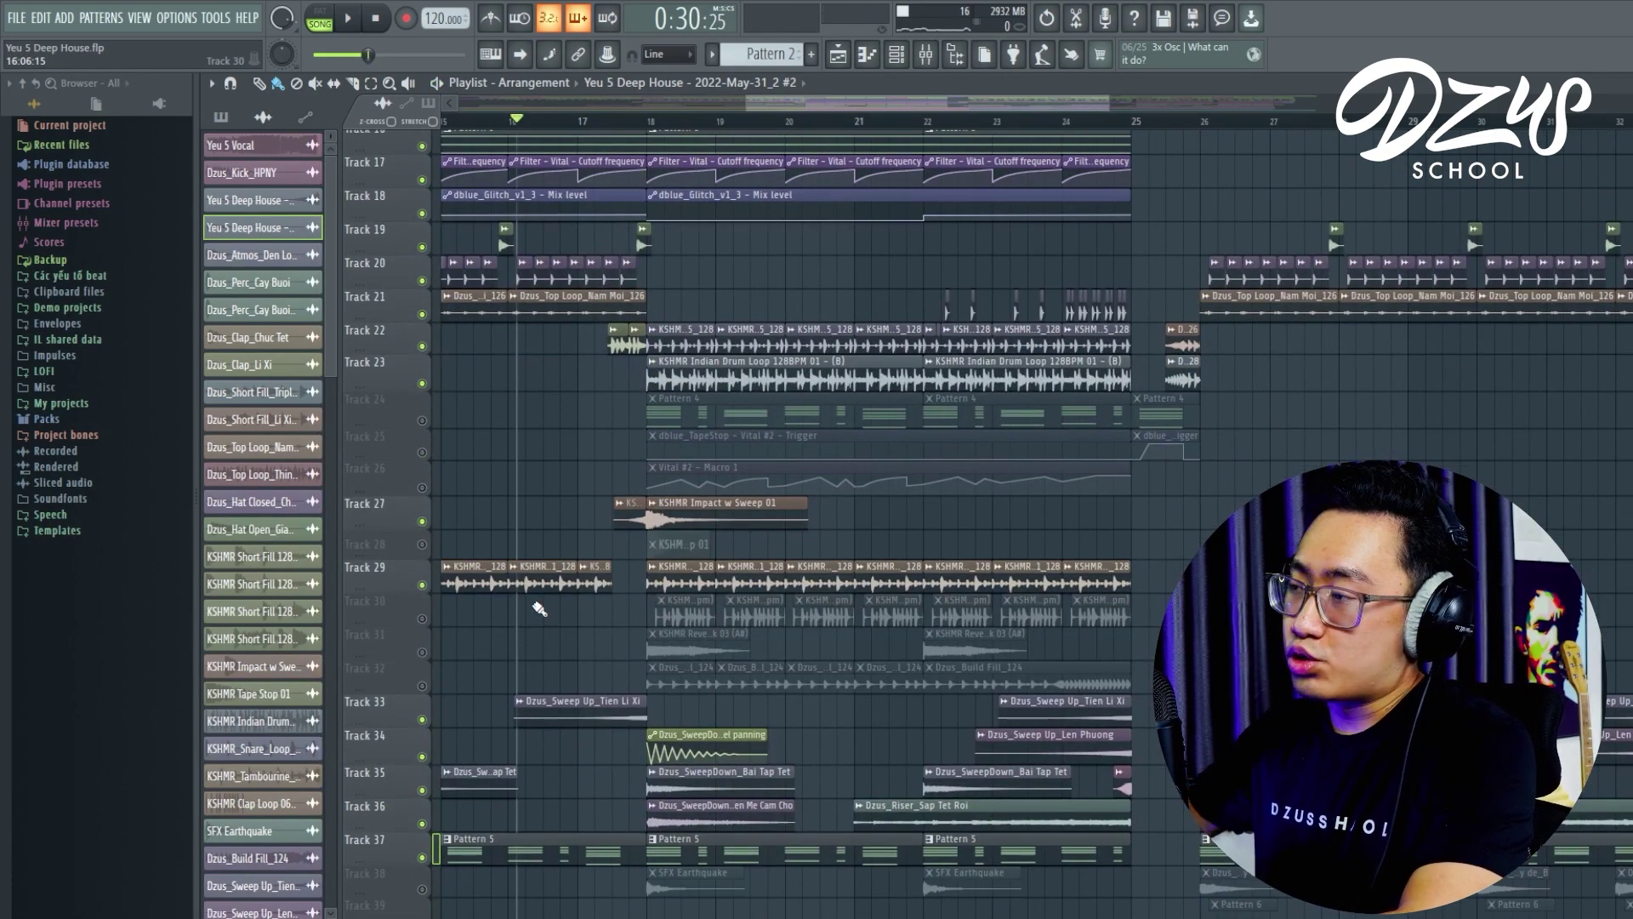
pyautogui.click(421, 544)
pyautogui.scroll(3, 689, 185)
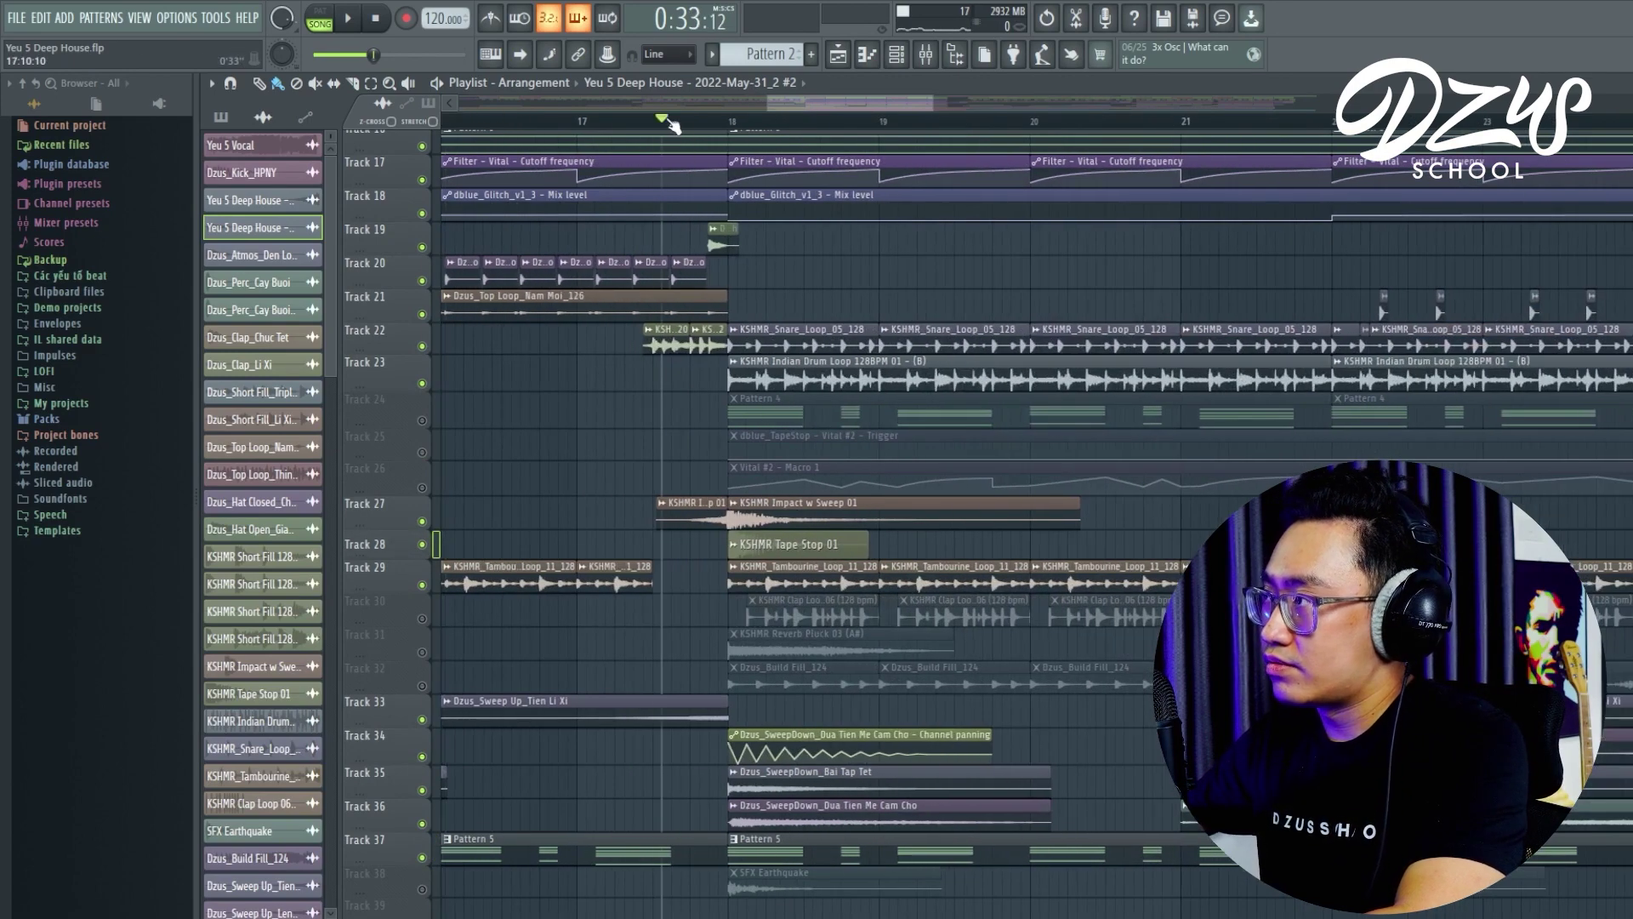
pyautogui.press('space')
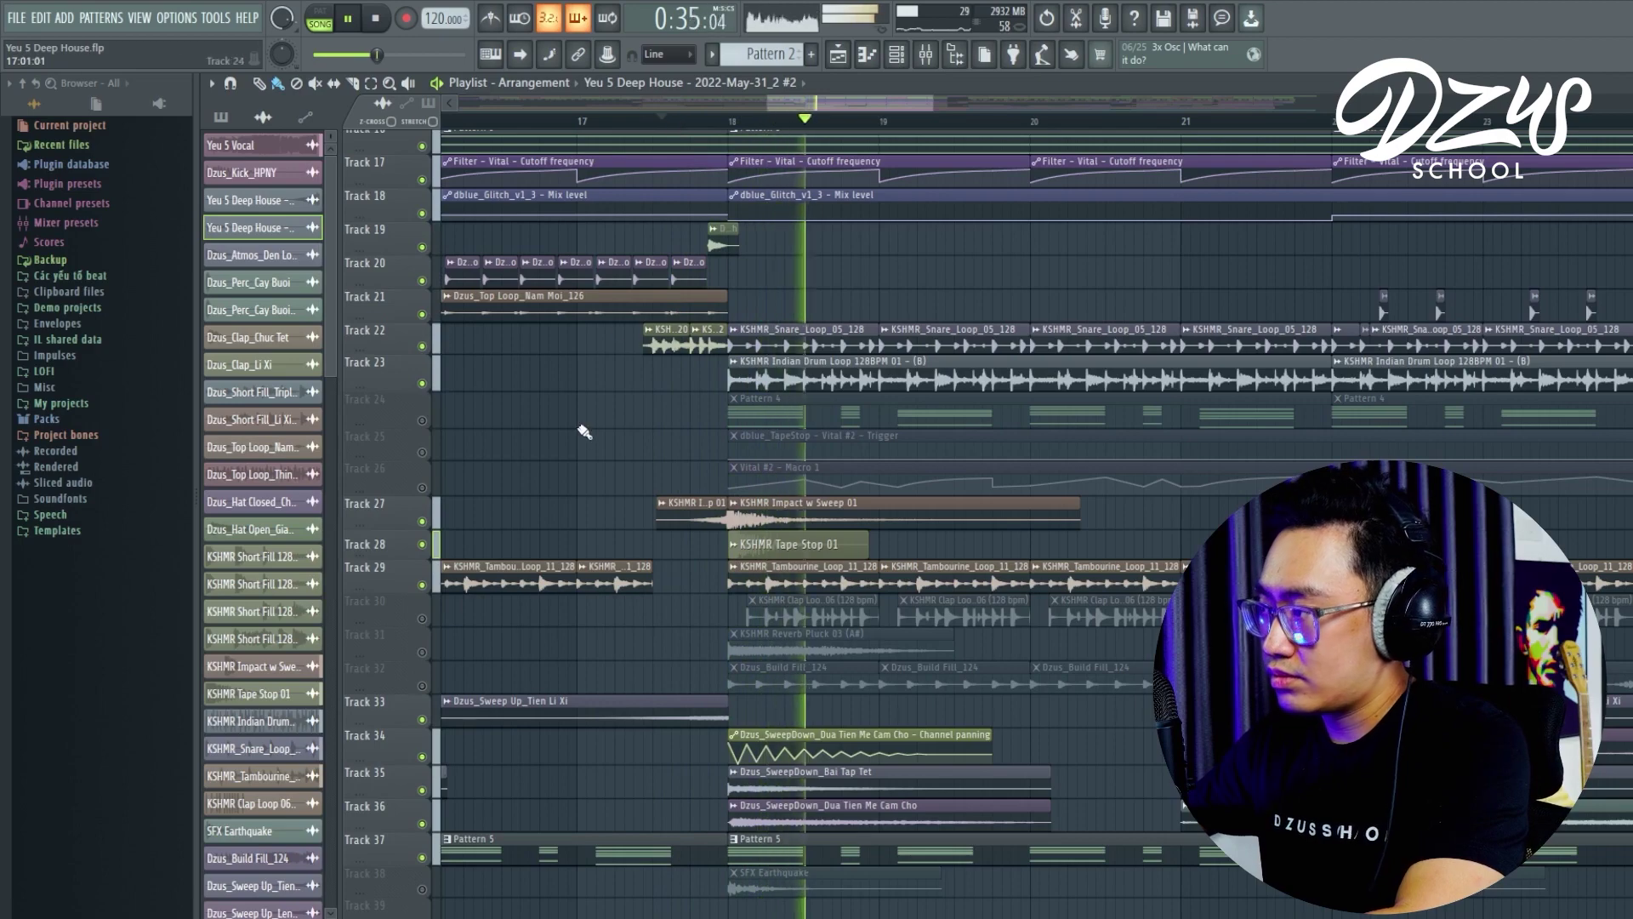
pyautogui.press('space')
# - Unmute Track 31 with KSHMR Reverb Pluck 03 and Track 38 with SFX Earthquake, and play the transition into bar 18
pyautogui.click(424, 652)
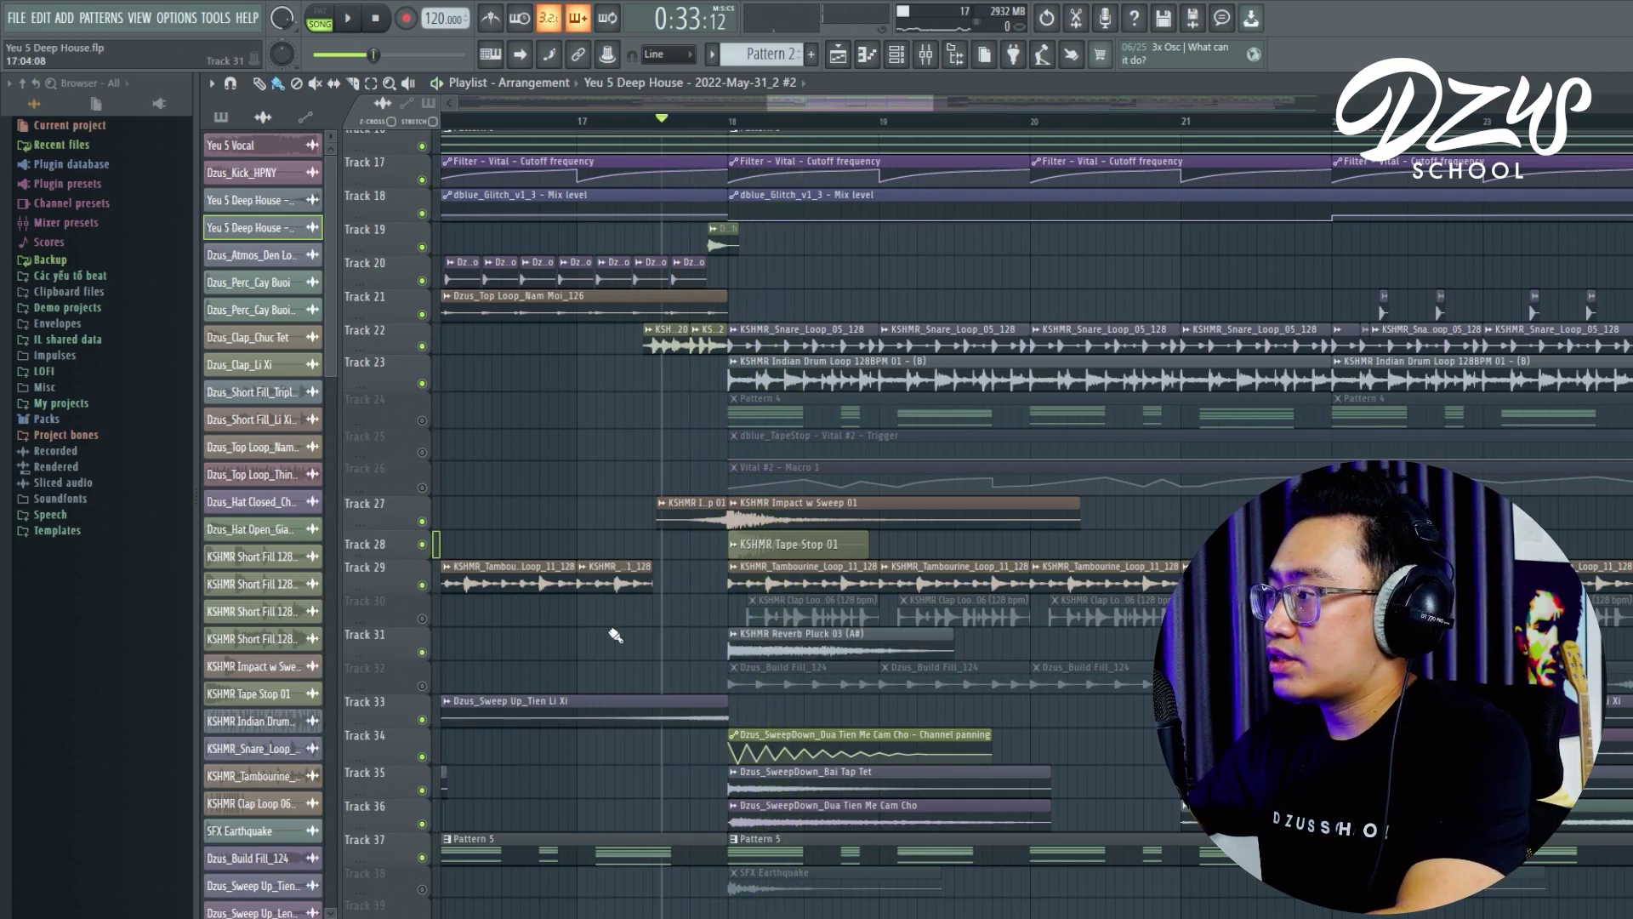
pyautogui.scroll(-5, 533, 657)
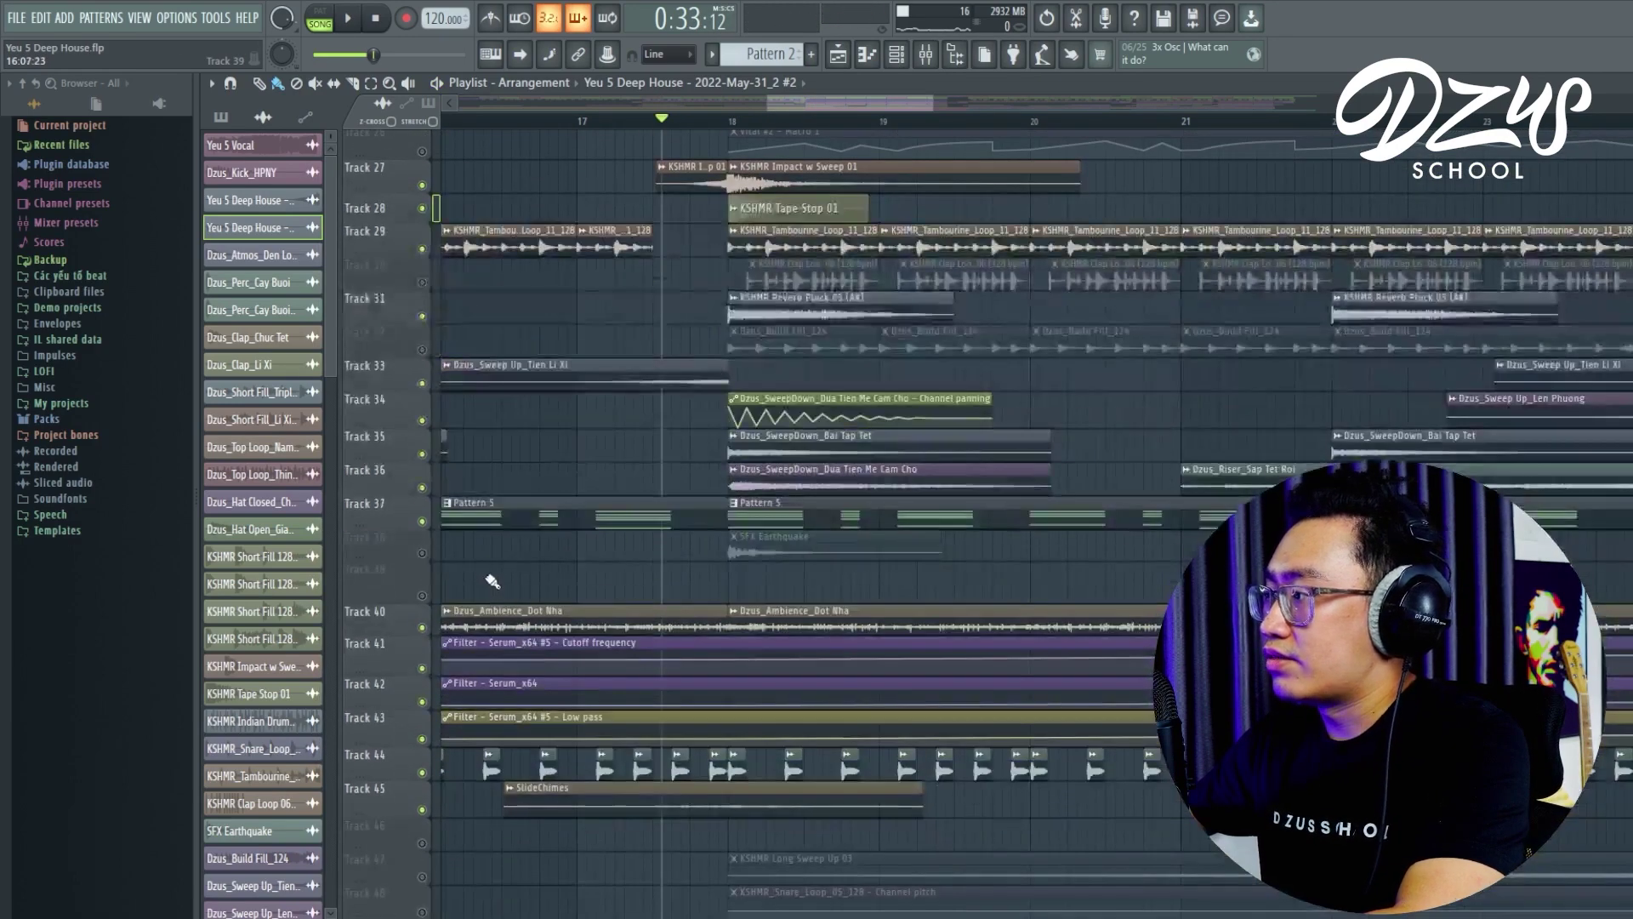
pyautogui.scroll(-3, 540, 578)
pyautogui.press('space')
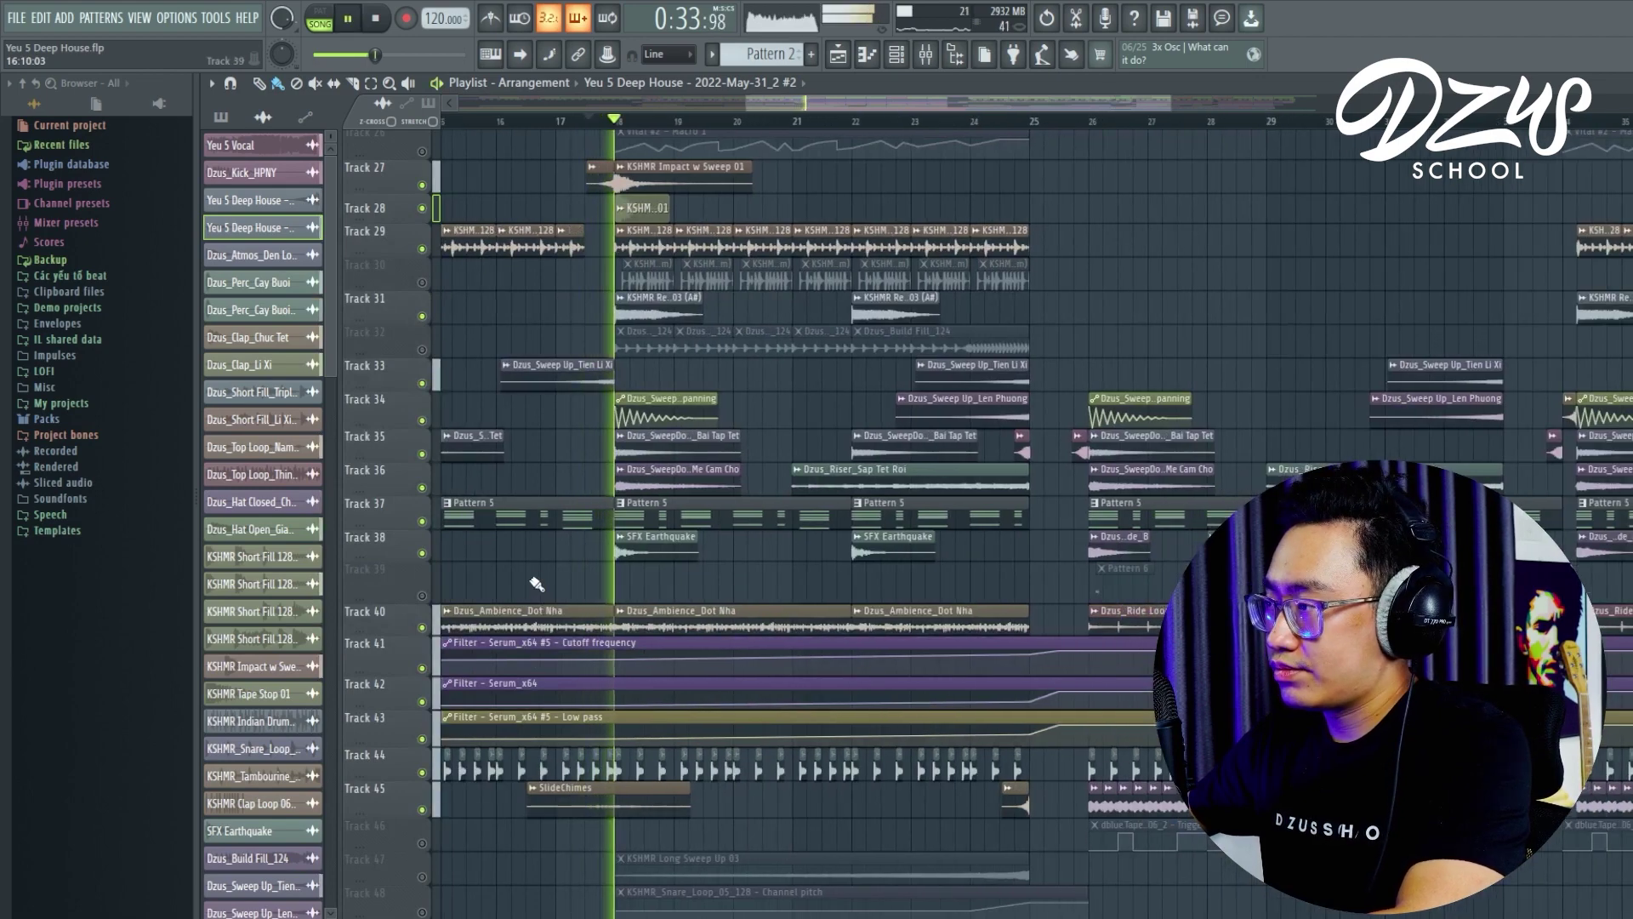
pyautogui.press('space')
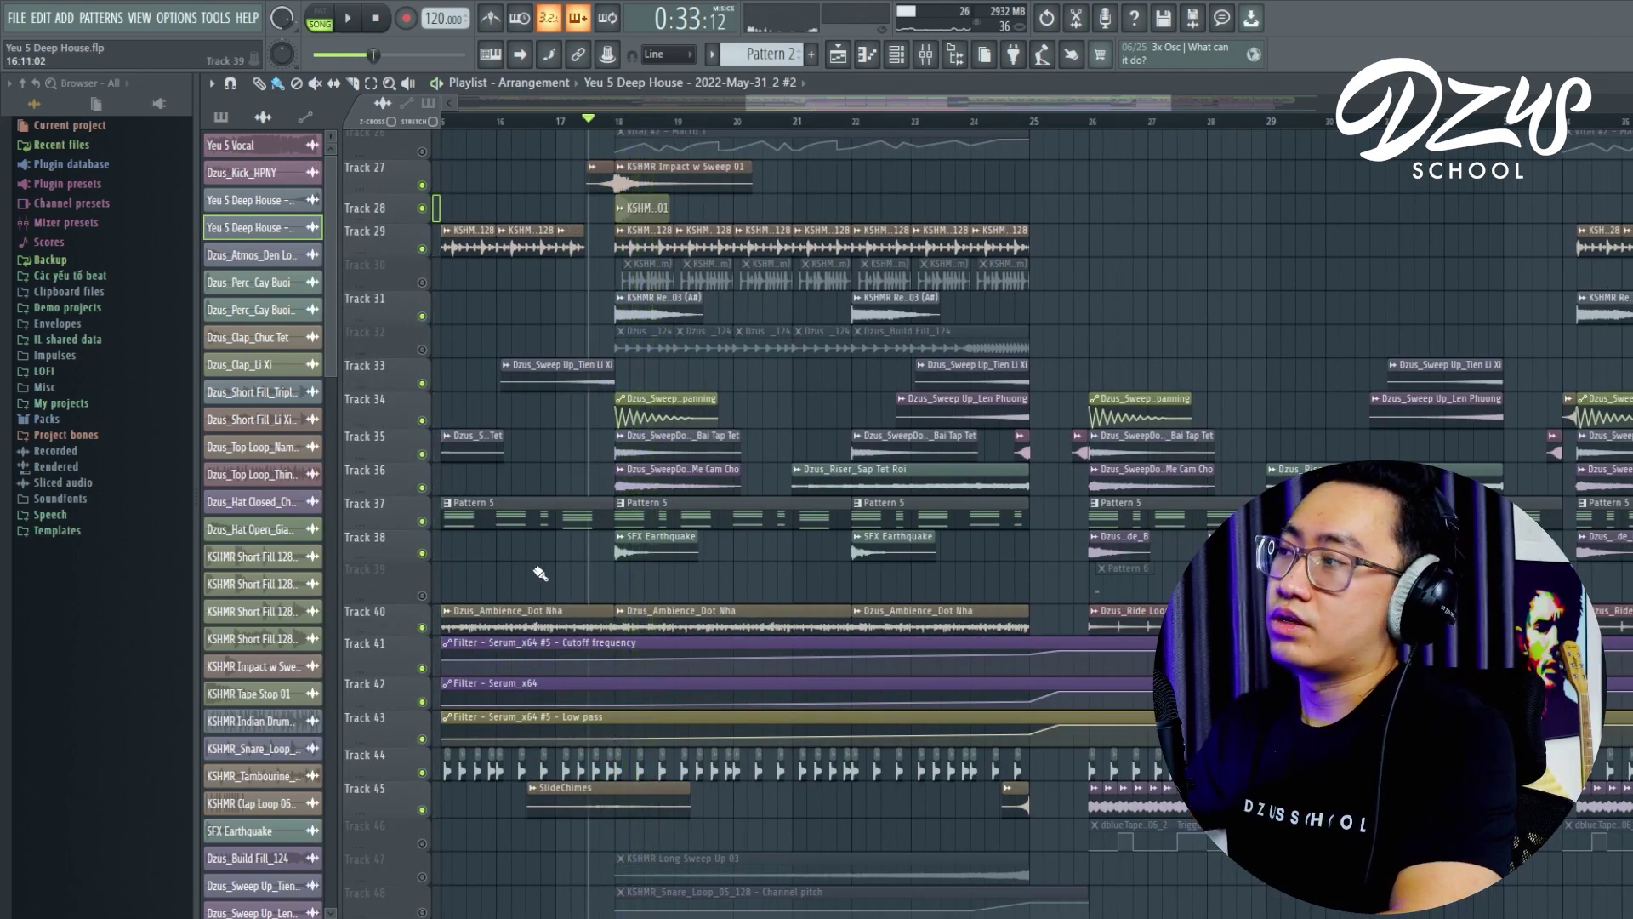
# - Unmute Tracks 24 to 26 with the Pattern 4, dblue_TapeStop trigger and Vital #2 Macro 1 clips, and set the playhead at bar 18
pyautogui.scroll(8, 528, 587)
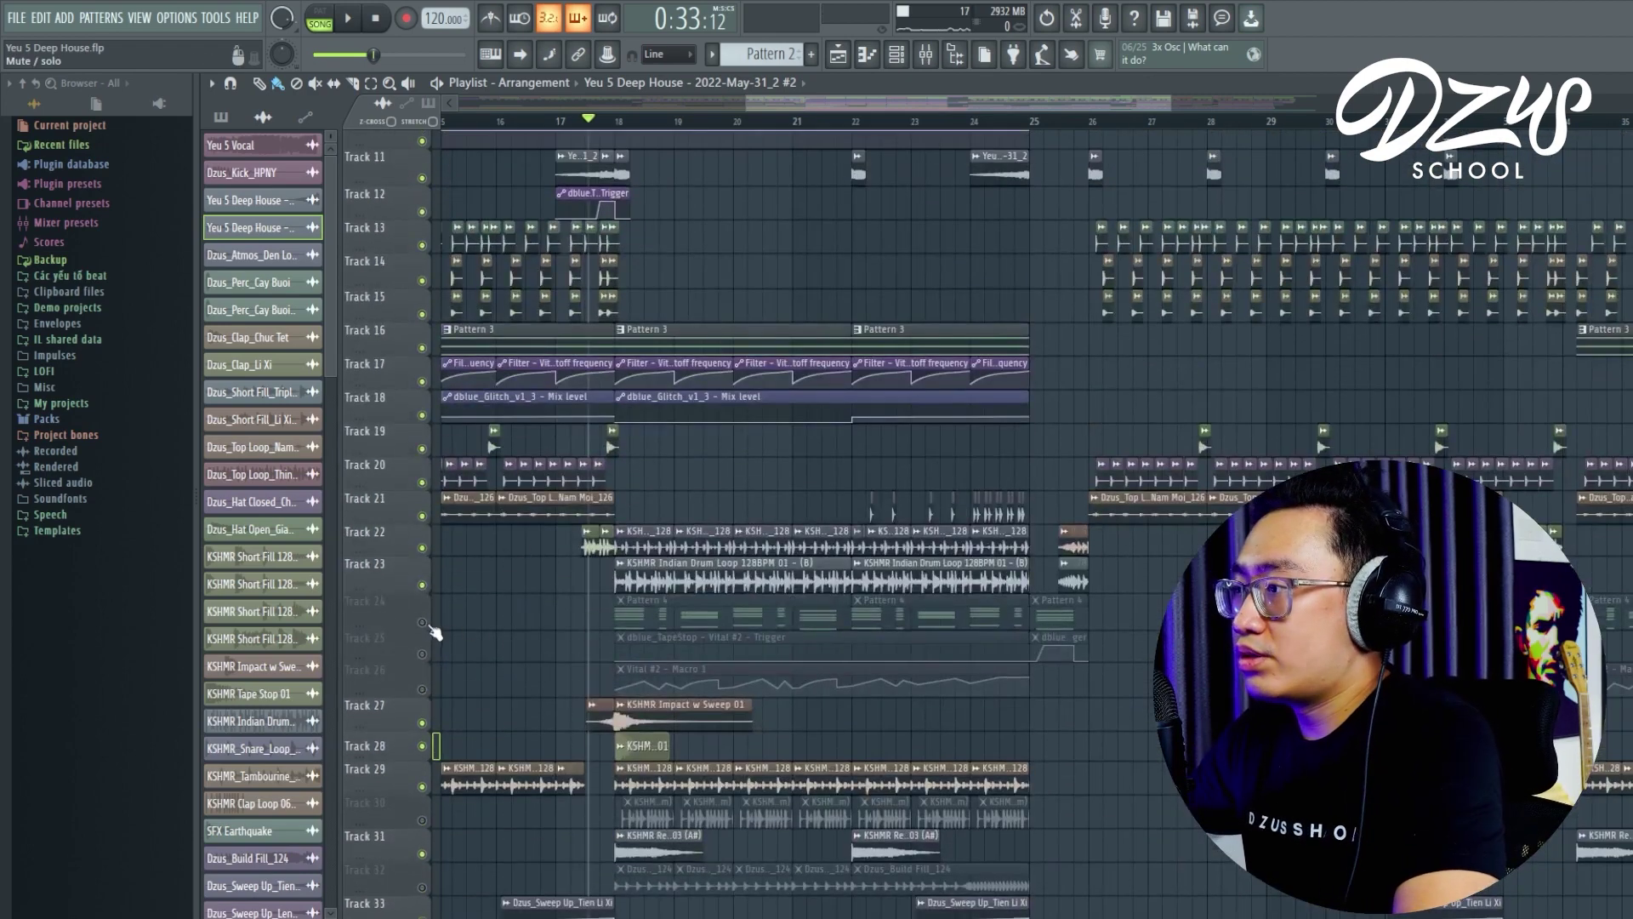
pyautogui.moveTo(422, 622); pyautogui.dragTo(422, 655)
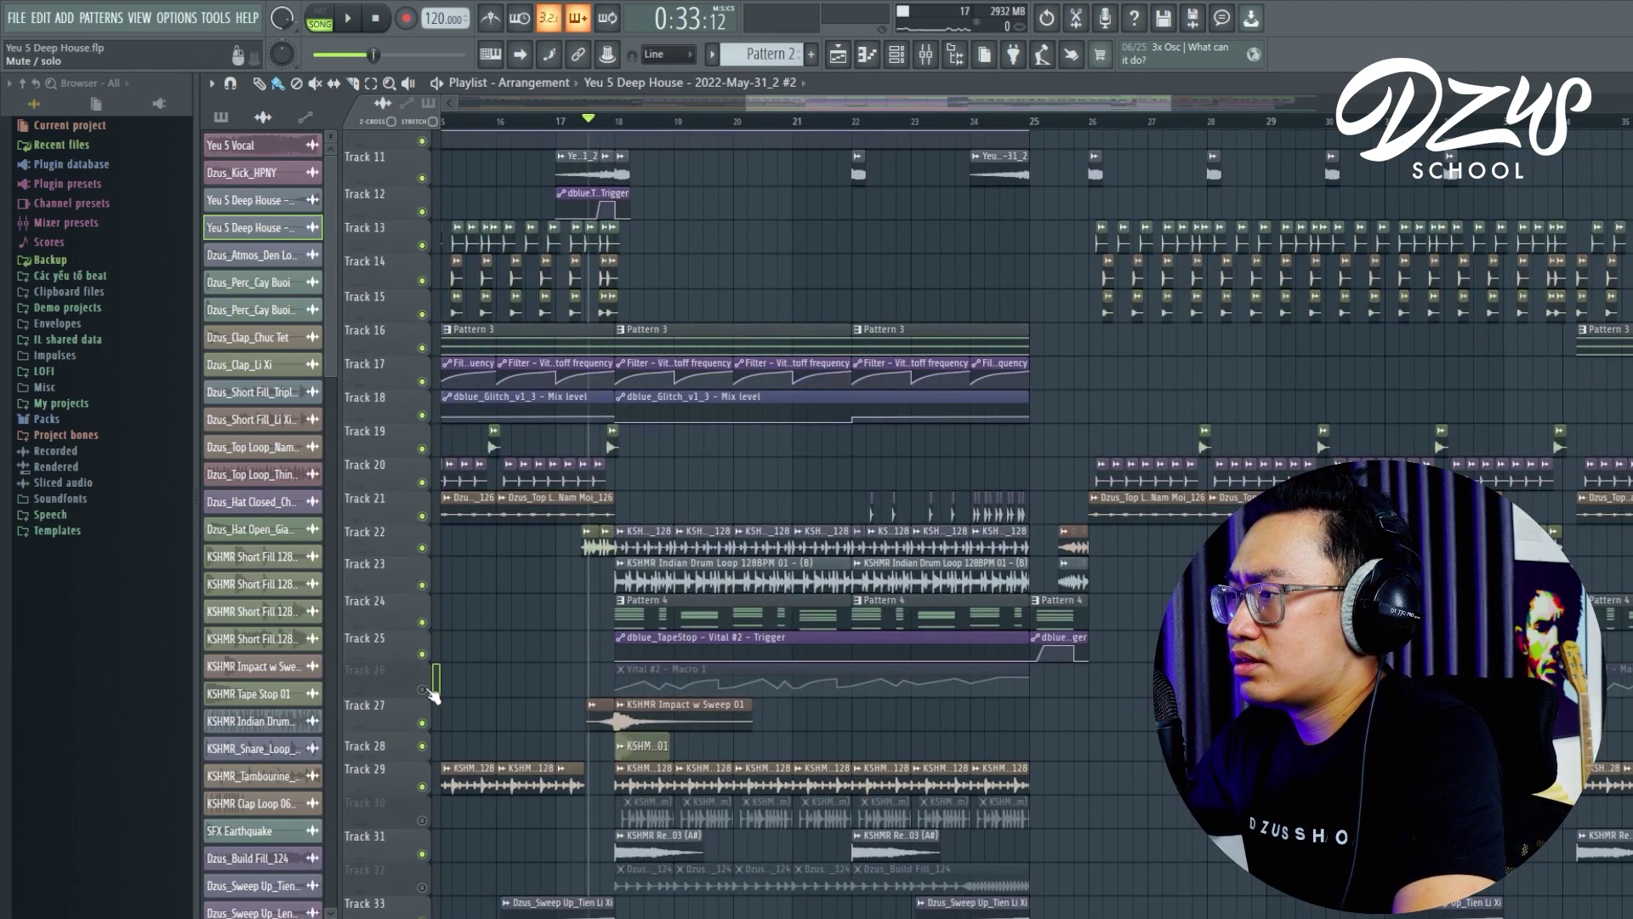
pyautogui.click(422, 690)
pyautogui.scroll(3, 545, 676)
# - Unmute Track 30 with the KSHMR Clap Loop clips and Track 32 with the Dzus_Build Fill_124 clips
pyautogui.scroll(-5, 803, 365)
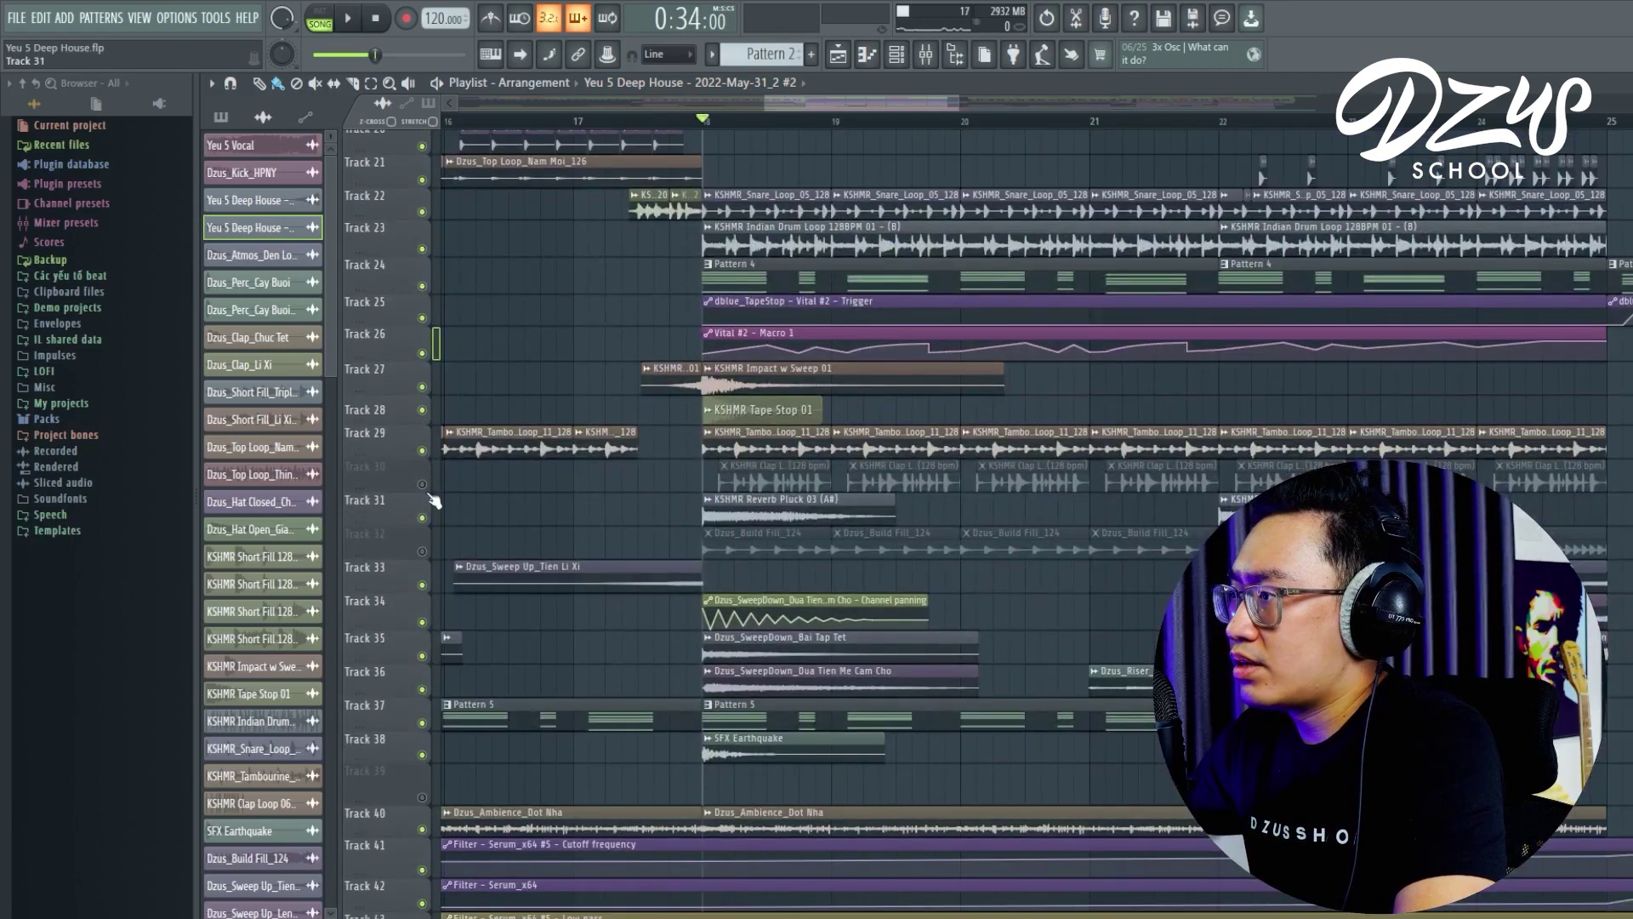
pyautogui.click(422, 484)
pyautogui.click(422, 551)
pyautogui.scroll(-2, 749, 593)
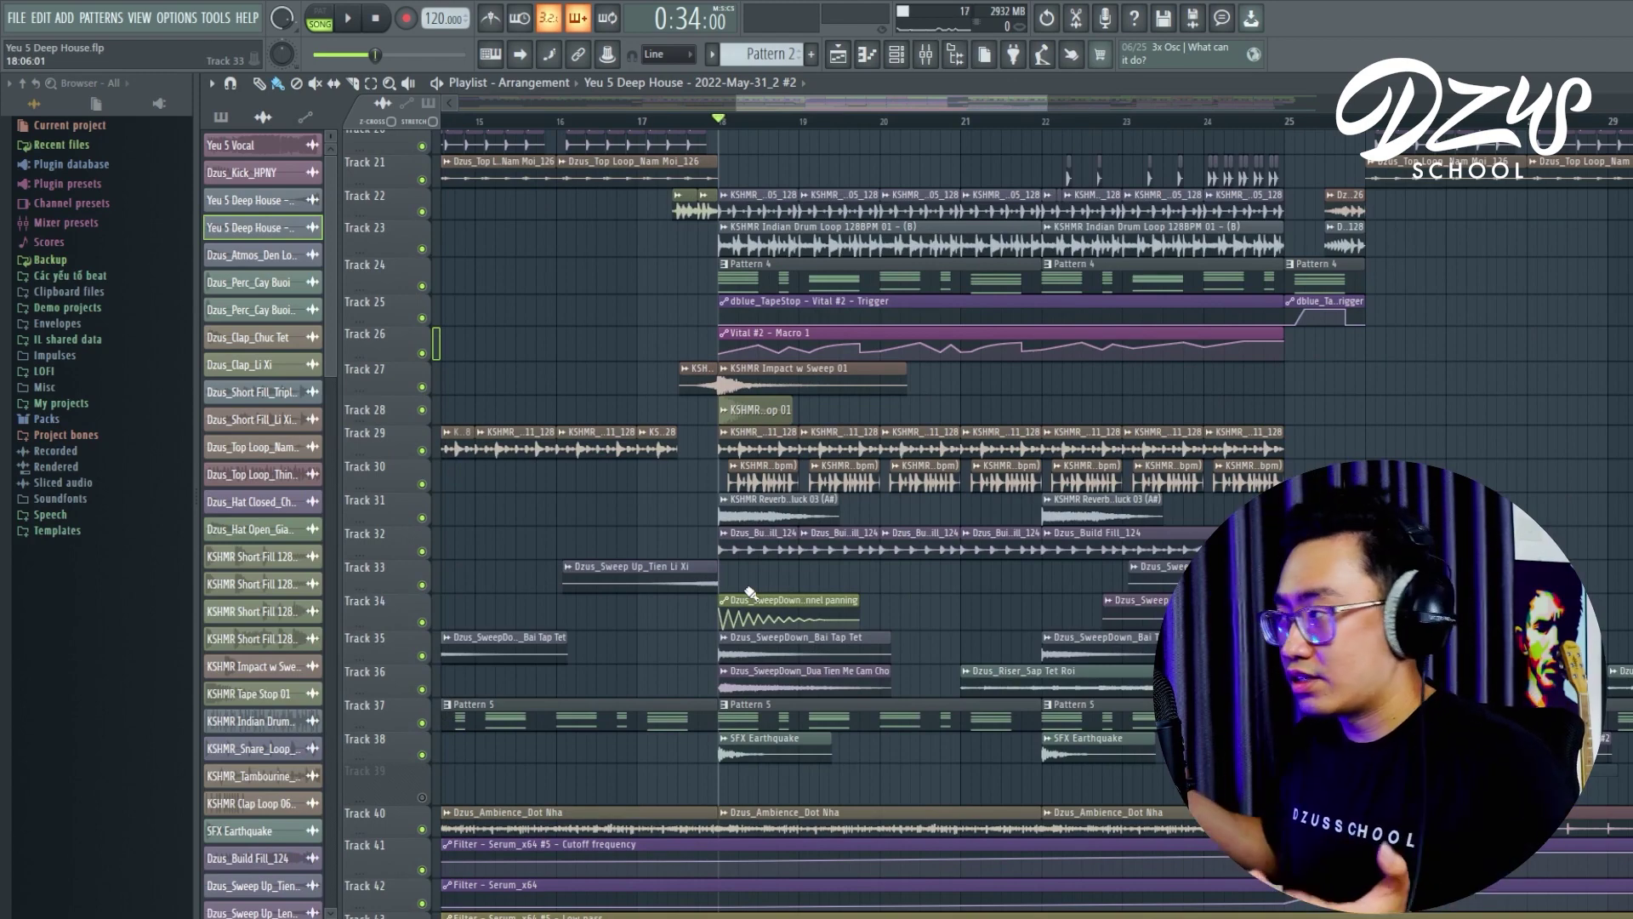
# - Unmute Track 47 with KSHMR Long Sweep Up 03 and Track 48 with the snare loop's channel pitch automation
pyautogui.scroll(-7, 778, 514)
pyautogui.click(422, 642)
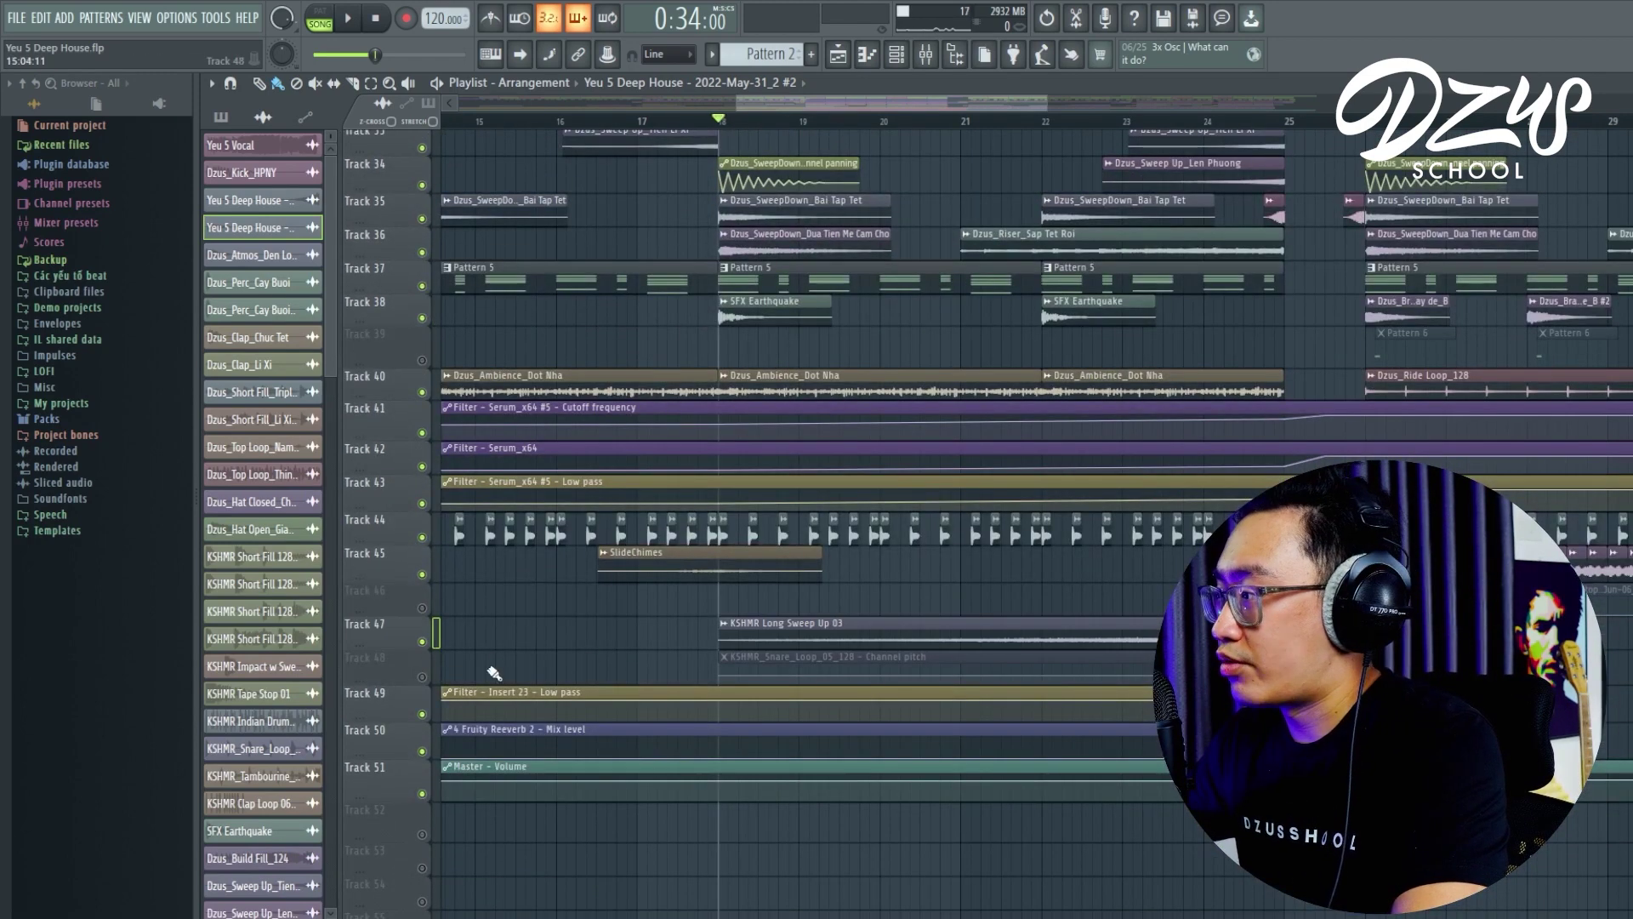
pyautogui.click(422, 676)
pyautogui.scroll(-2, 682, 620)
pyautogui.scroll(-2, 842, 592)
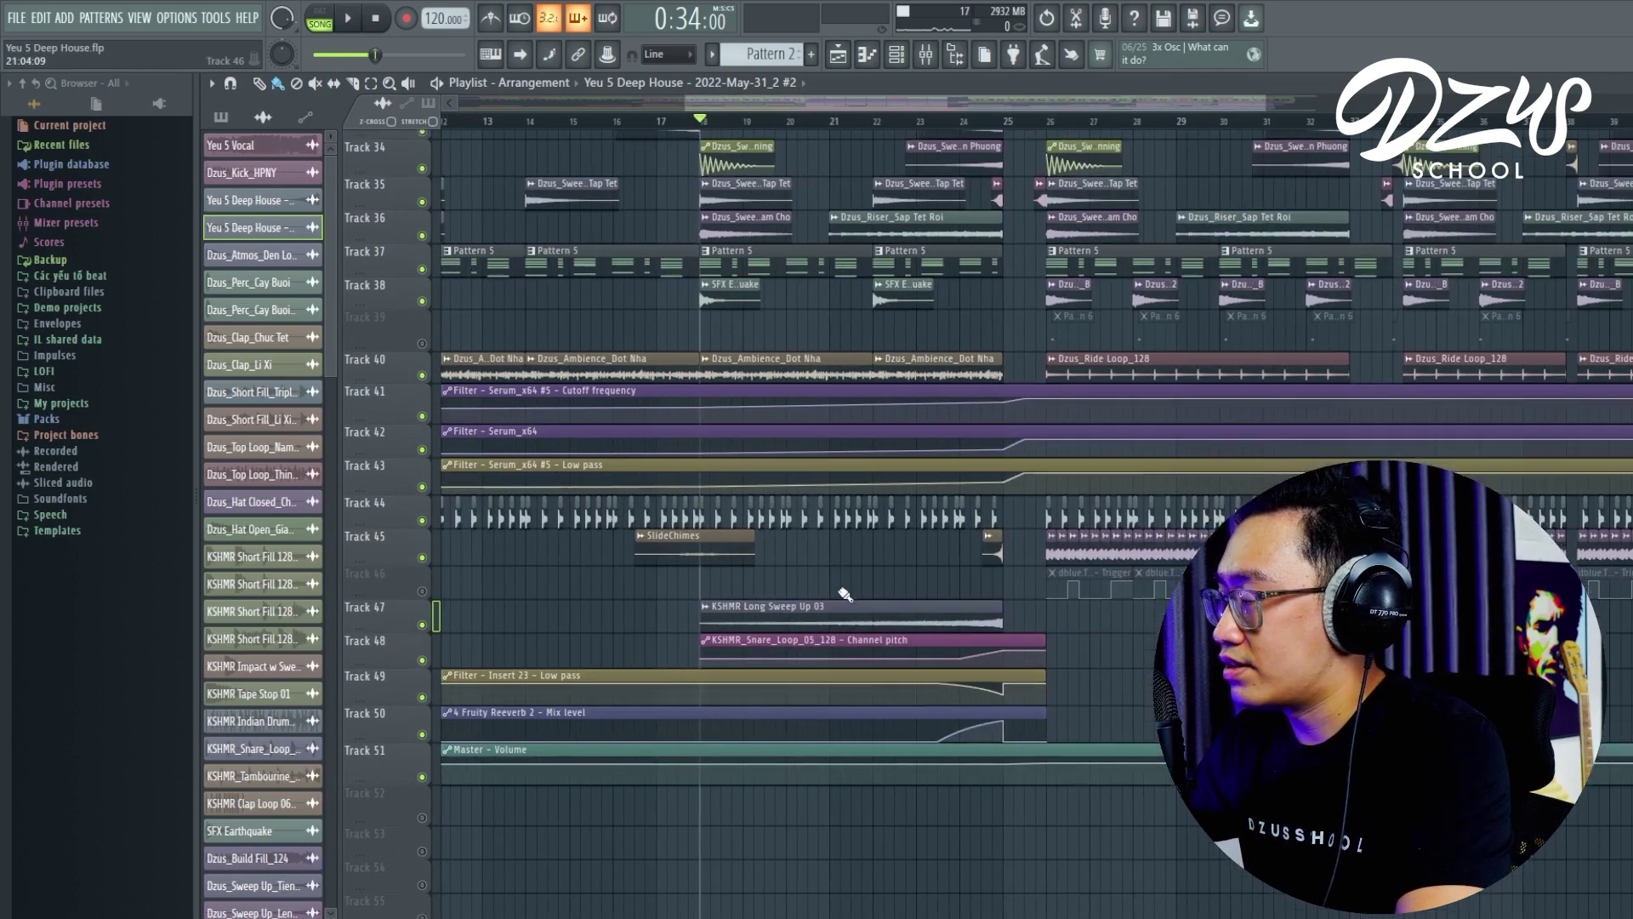
pyautogui.scroll(3, 851, 710)
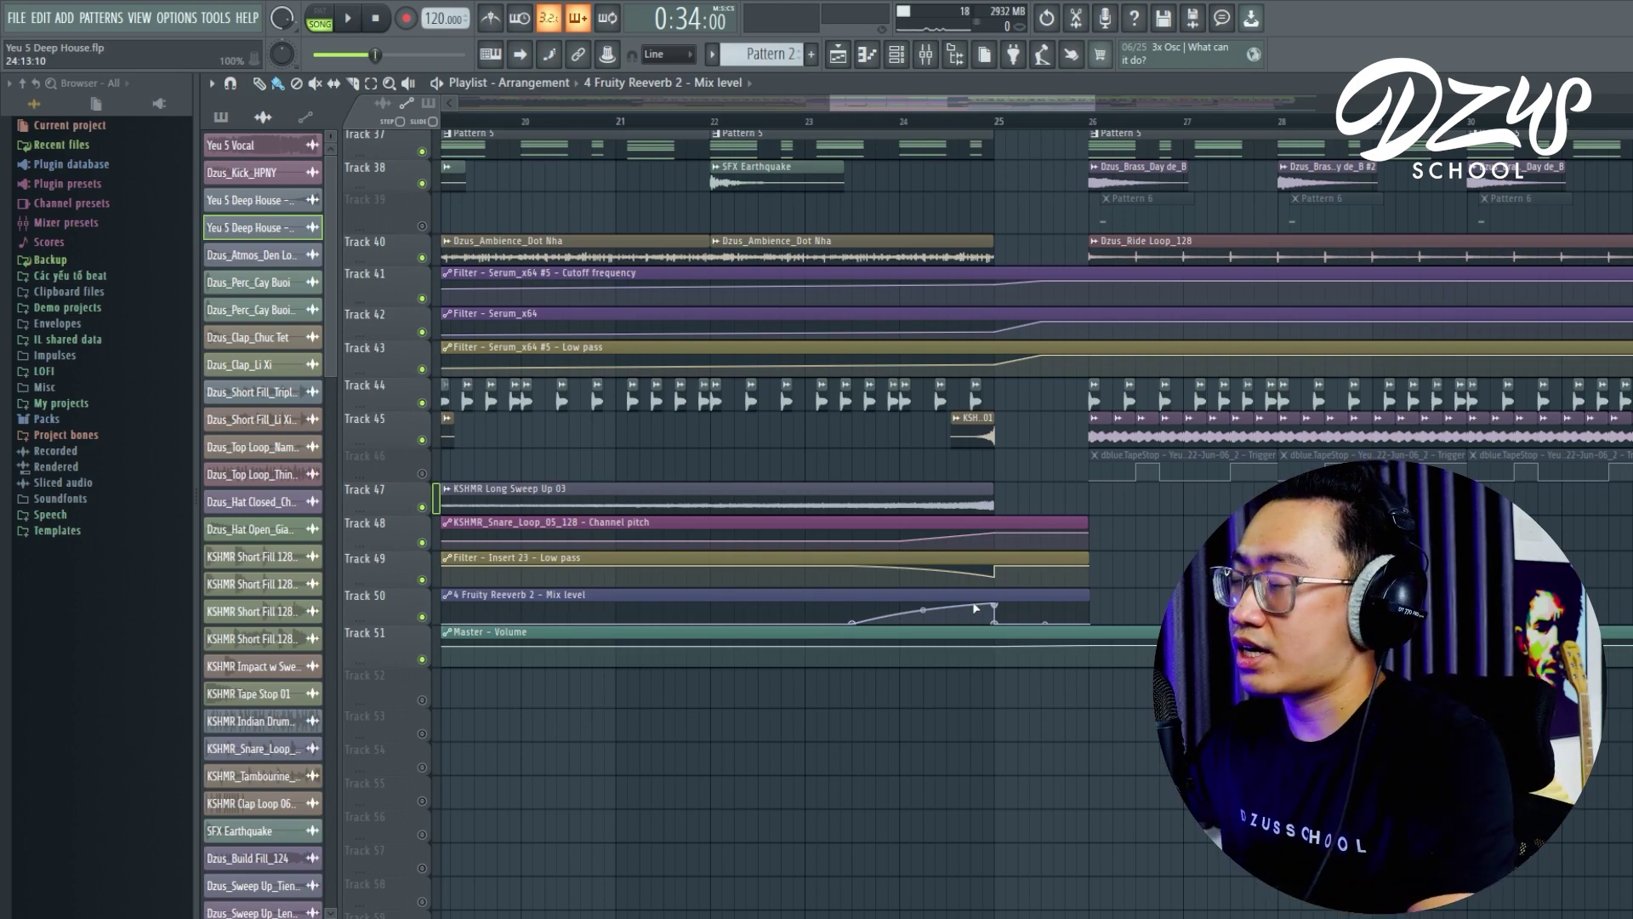
# - Play the build-up section from bar 18 while looking over its percussion, automation and effect tracks
pyautogui.scroll(10, 891, 380)
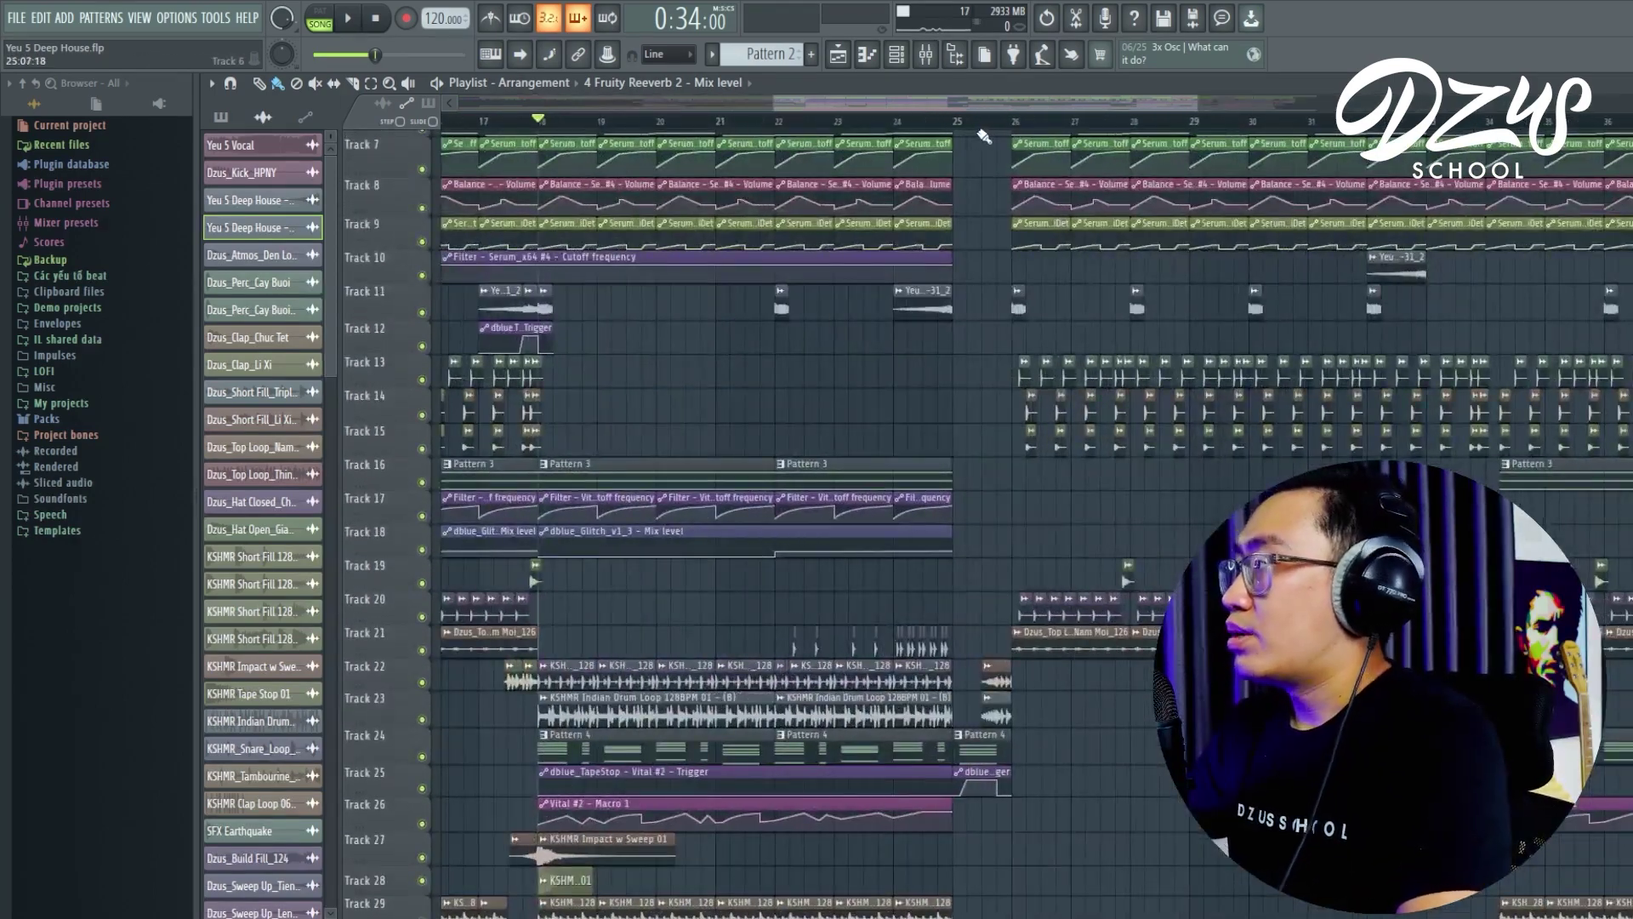
pyautogui.press('space')
pyautogui.scroll(-1, 715, 340)
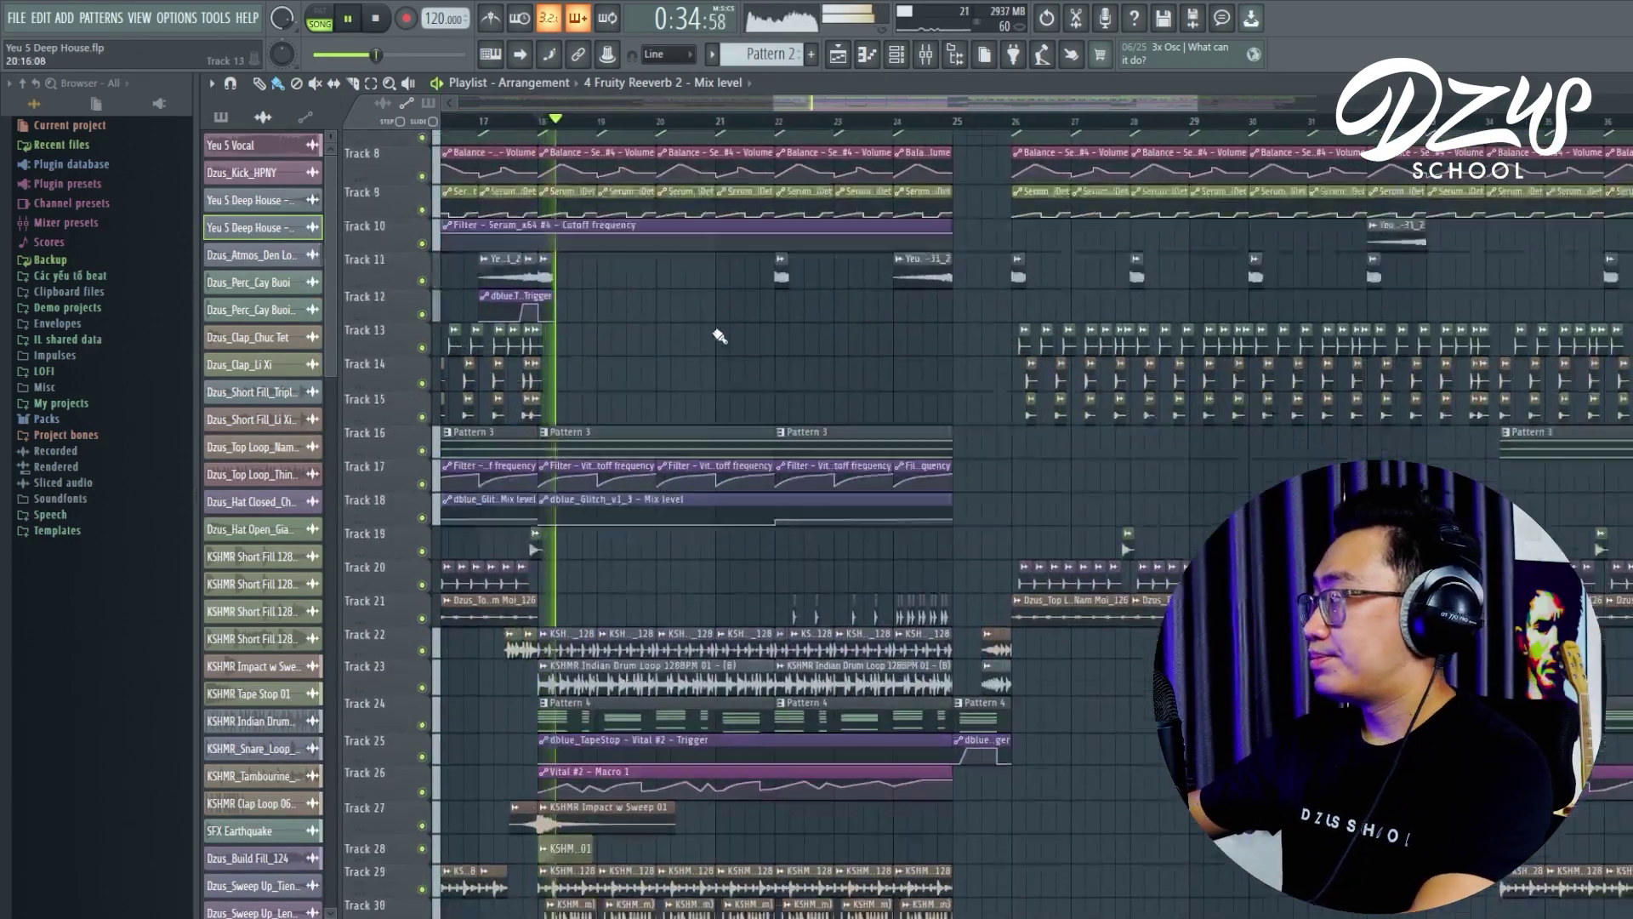
pyautogui.scroll(-2, 777, 346)
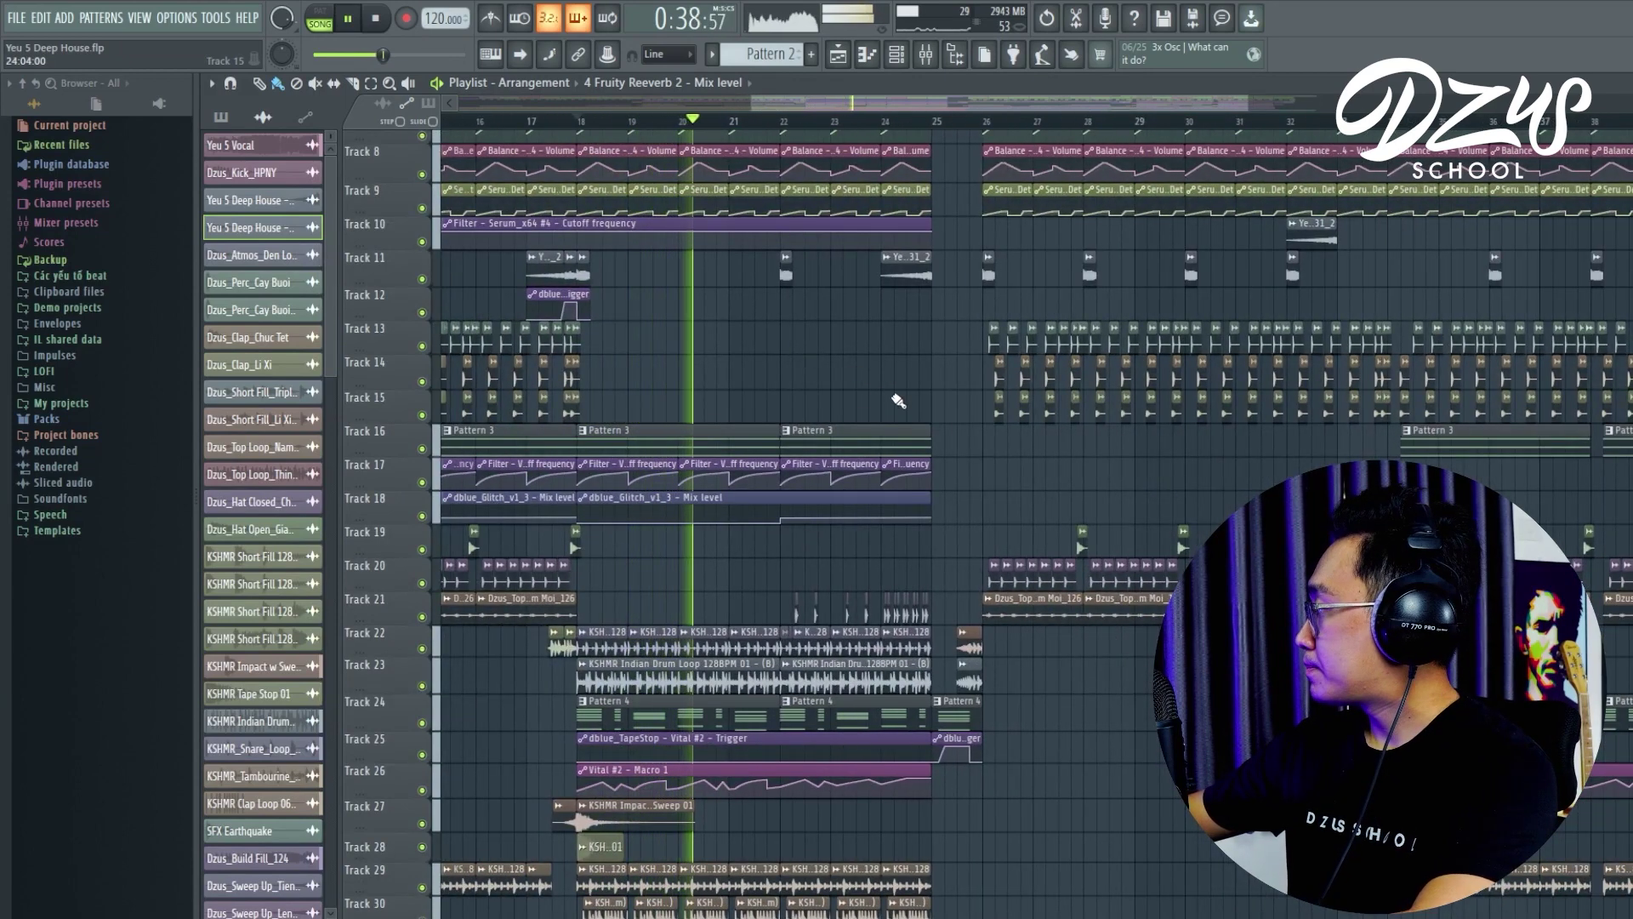
pyautogui.scroll(2, 885, 415)
pyautogui.scroll(3, 880, 442)
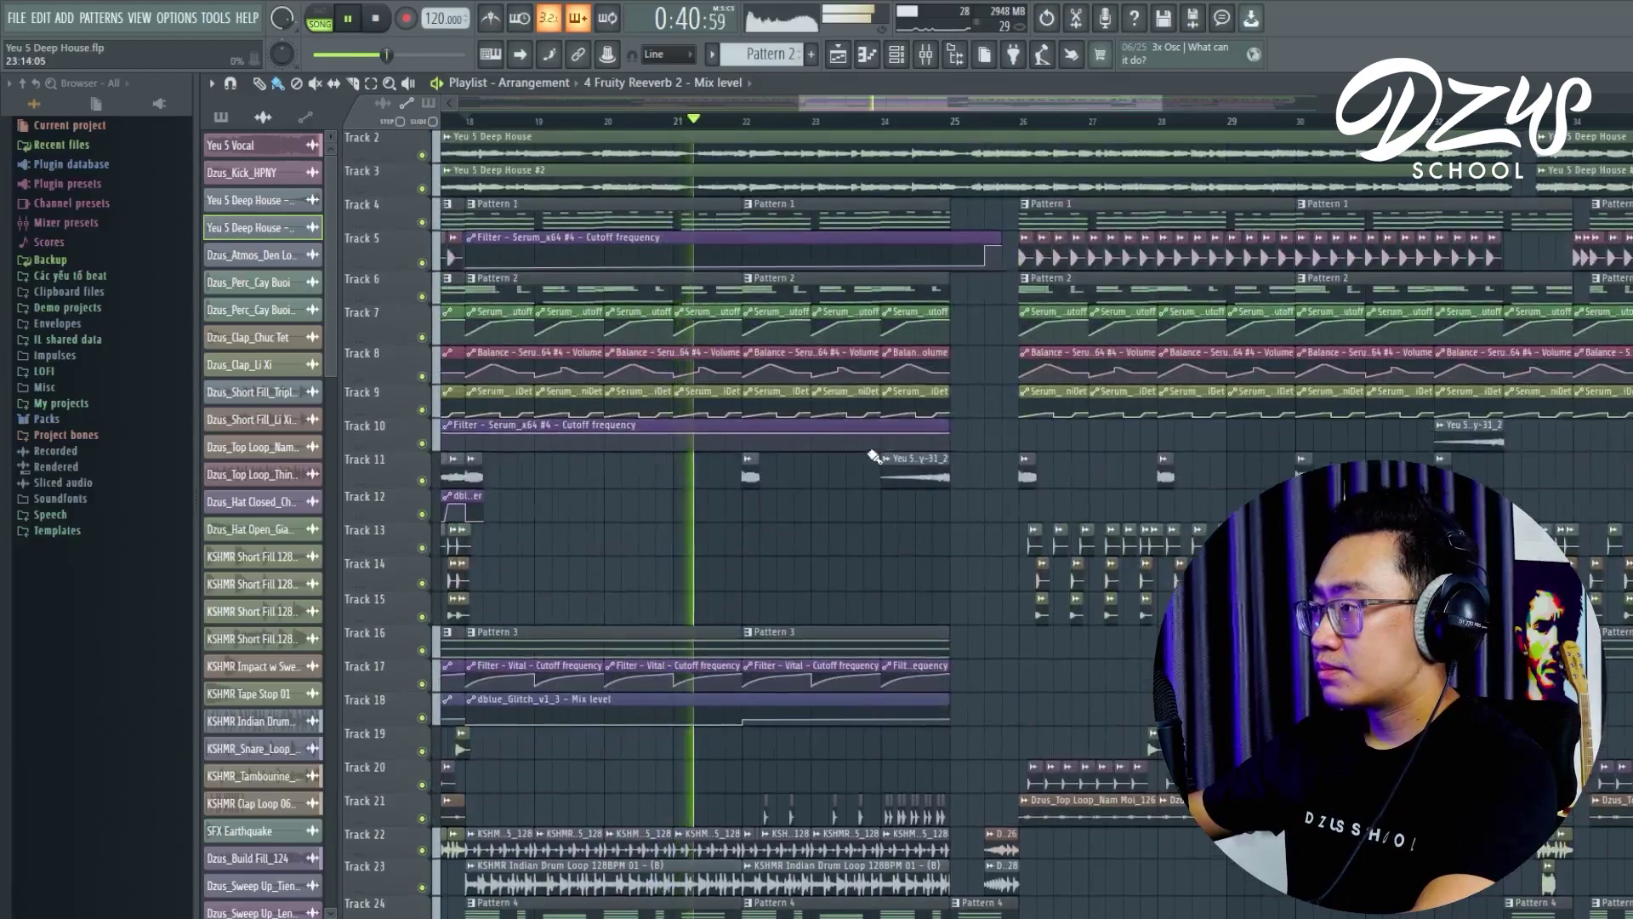
pyautogui.scroll(-1, 935, 545)
pyautogui.scroll(-6, 936, 546)
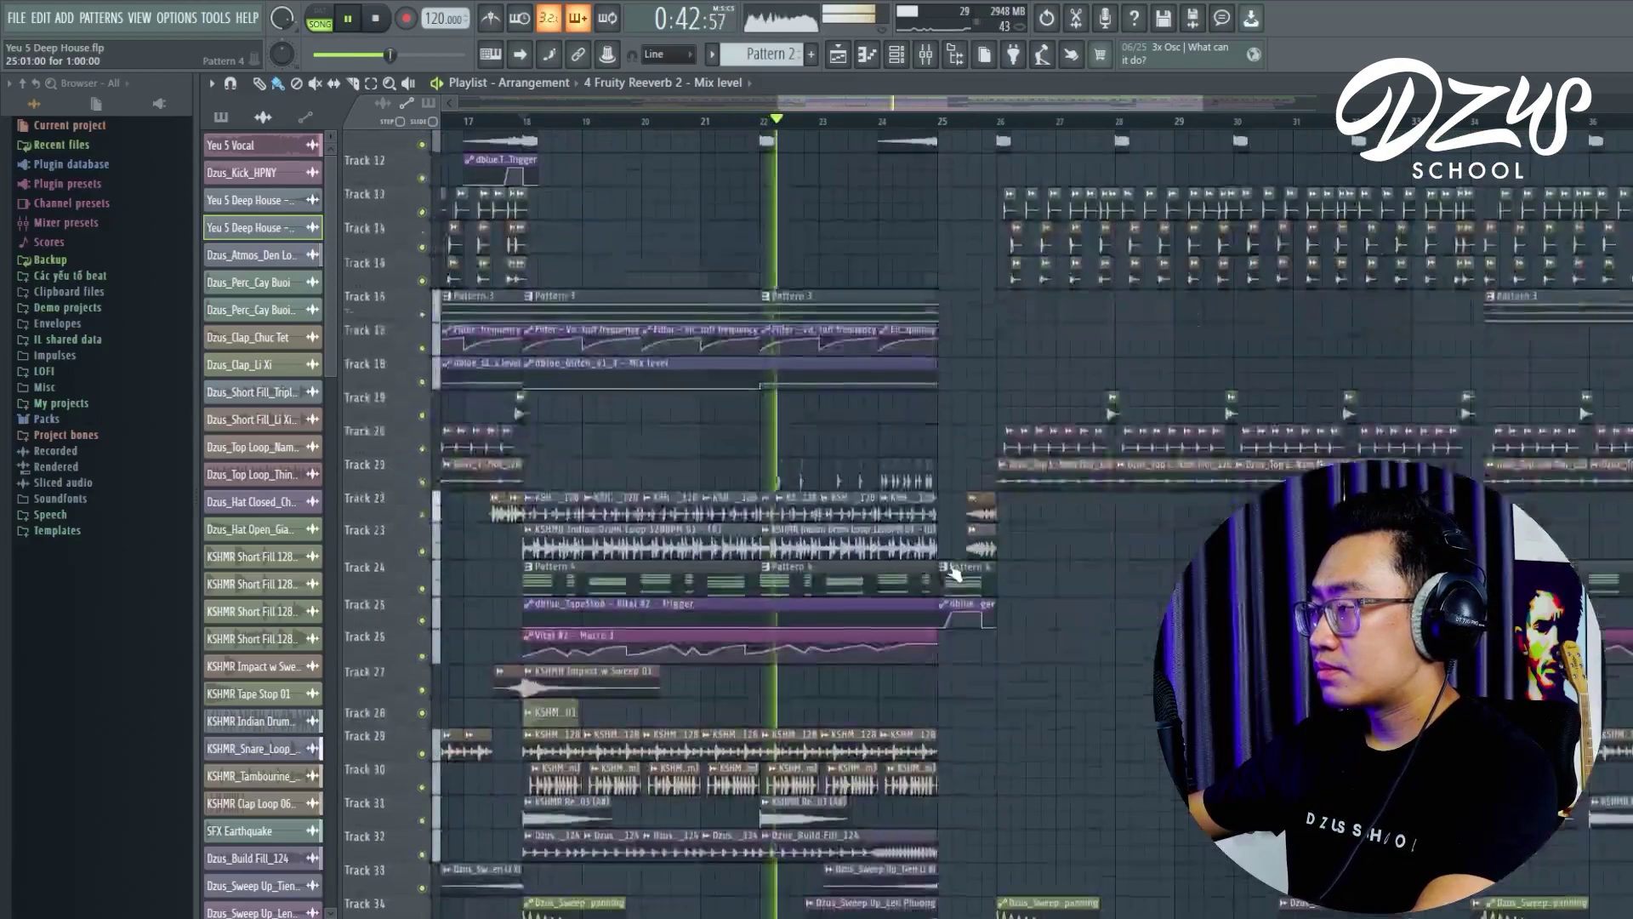
pyautogui.scroll(-1, 958, 568)
pyautogui.scroll(-3, 596, 587)
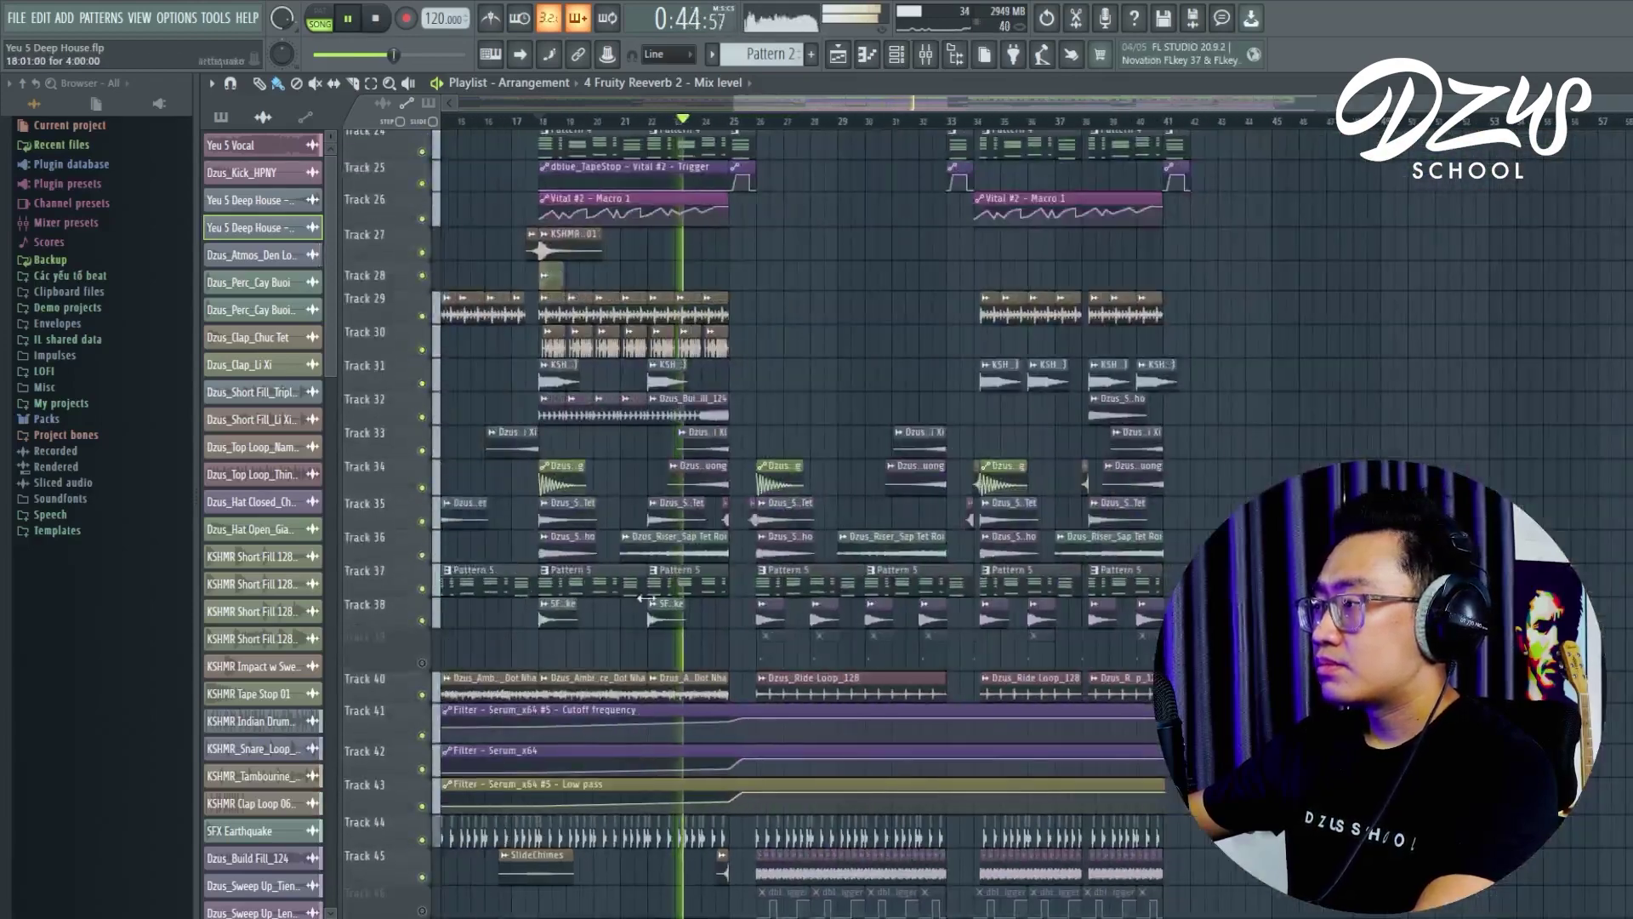
pyautogui.moveTo(815, 355); pyautogui.dragTo(961, 256)
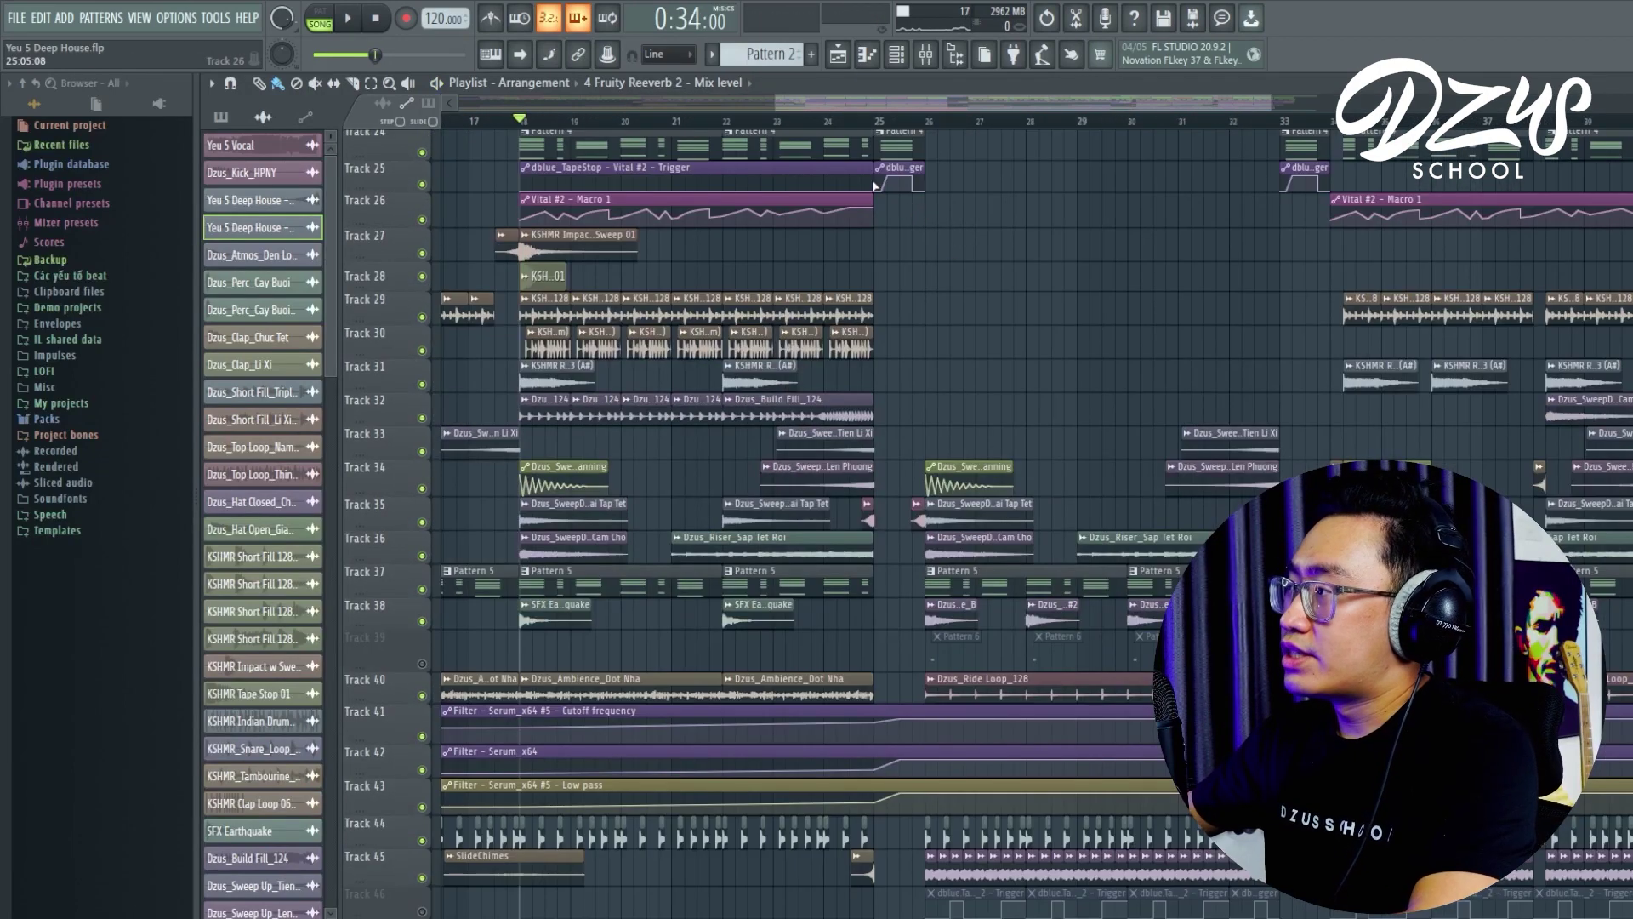
# - Play from bar 24 through the break in bar 25 to hear the end of the build-up
pyautogui.click(822, 123)
pyautogui.press('space')
pyautogui.scroll(-5, 798, 646)
pyautogui.scroll(-3, 798, 647)
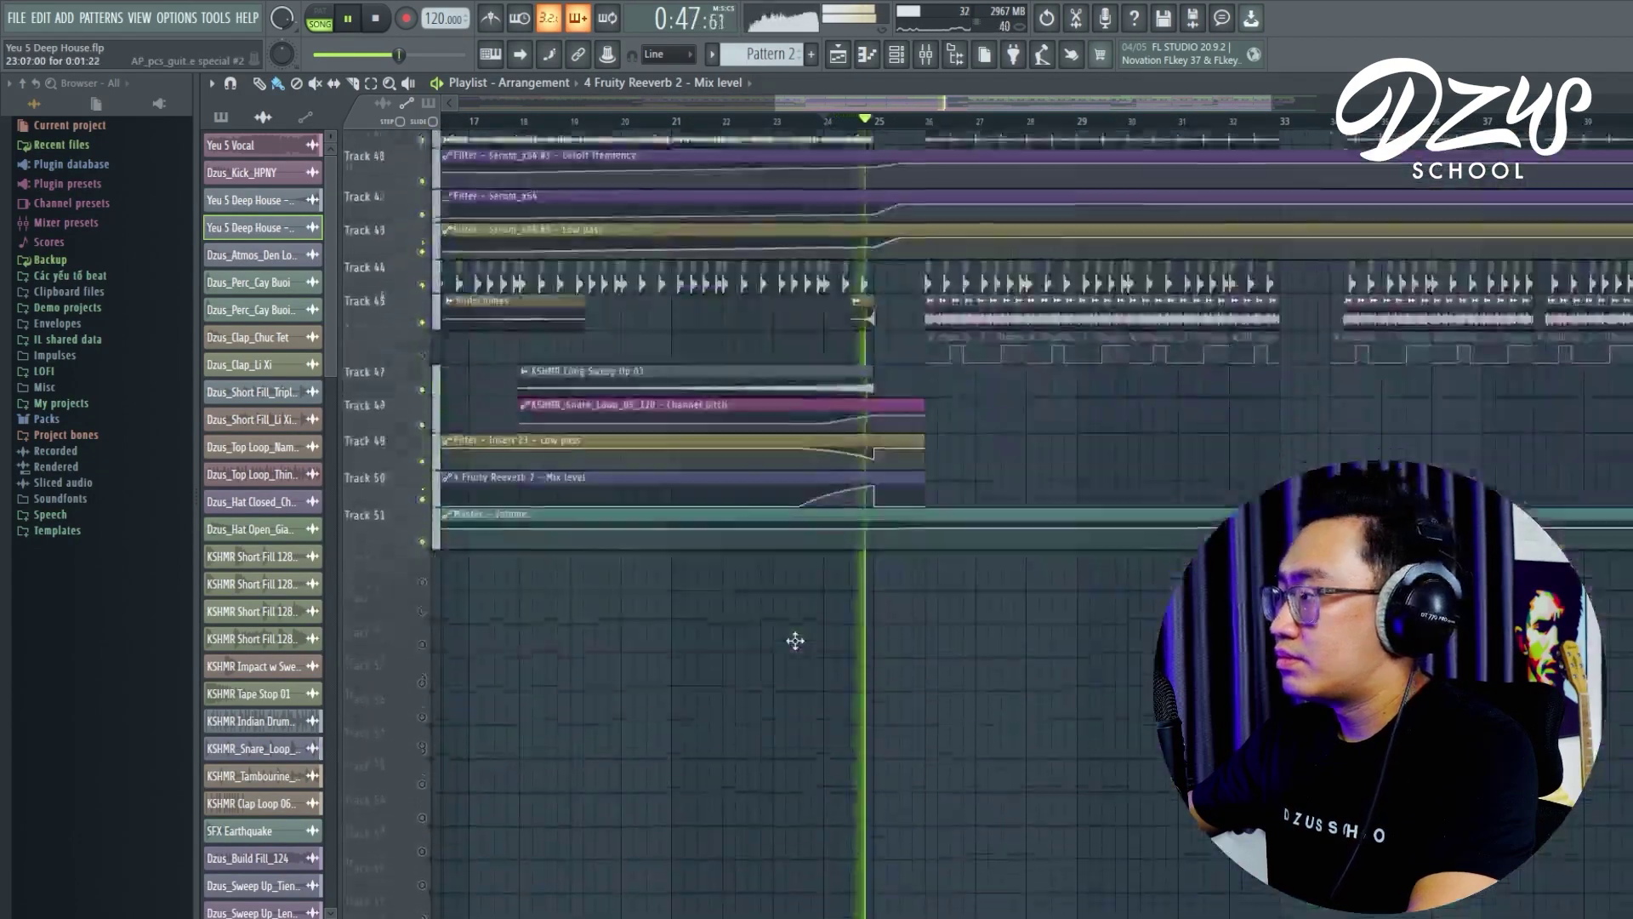
pyautogui.scroll(15, 808, 646)
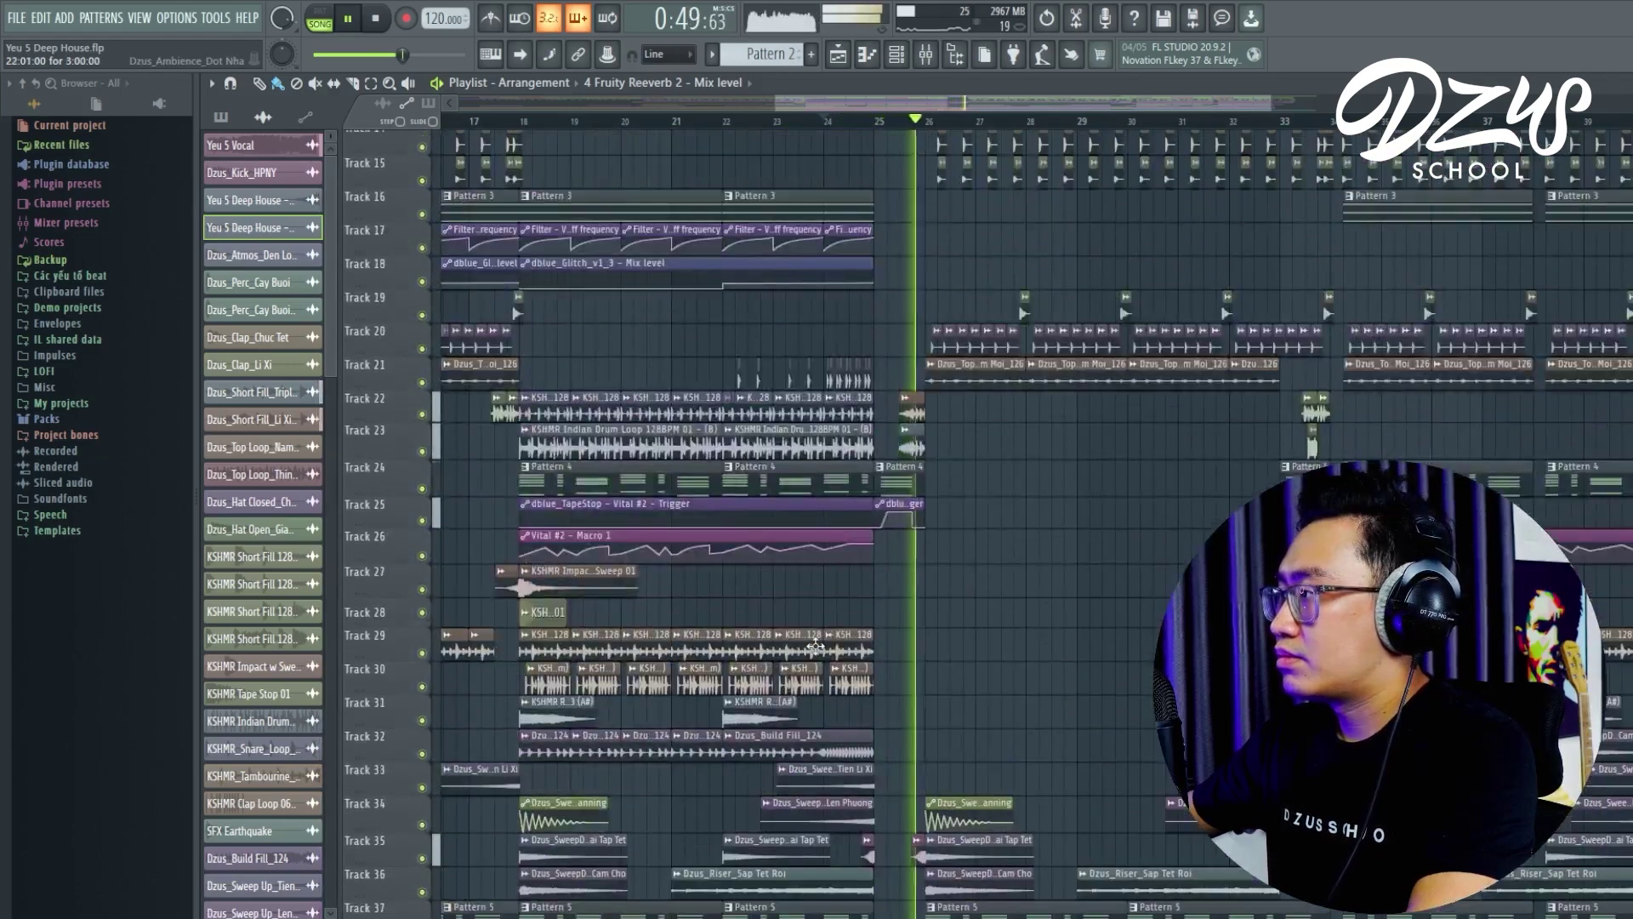
pyautogui.press('space')
# - Set the playhead inside the bar 25 break and move it on to the start of bar 26
pyautogui.scroll(3, 977, 704)
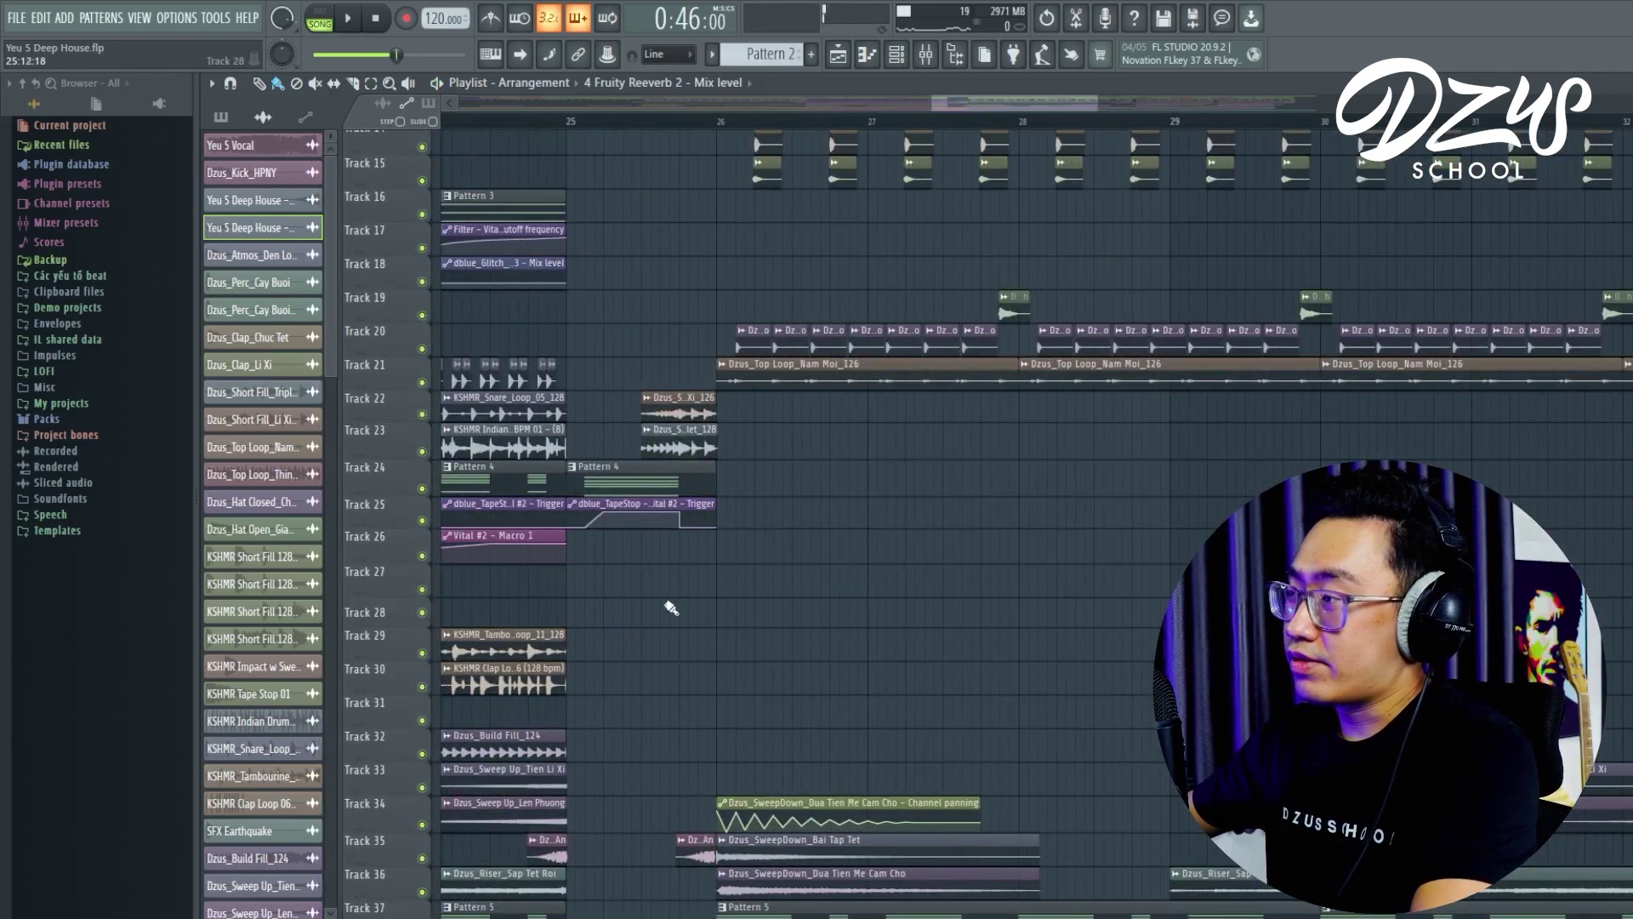
pyautogui.moveTo(626, 119); pyautogui.dragTo(602, 208)
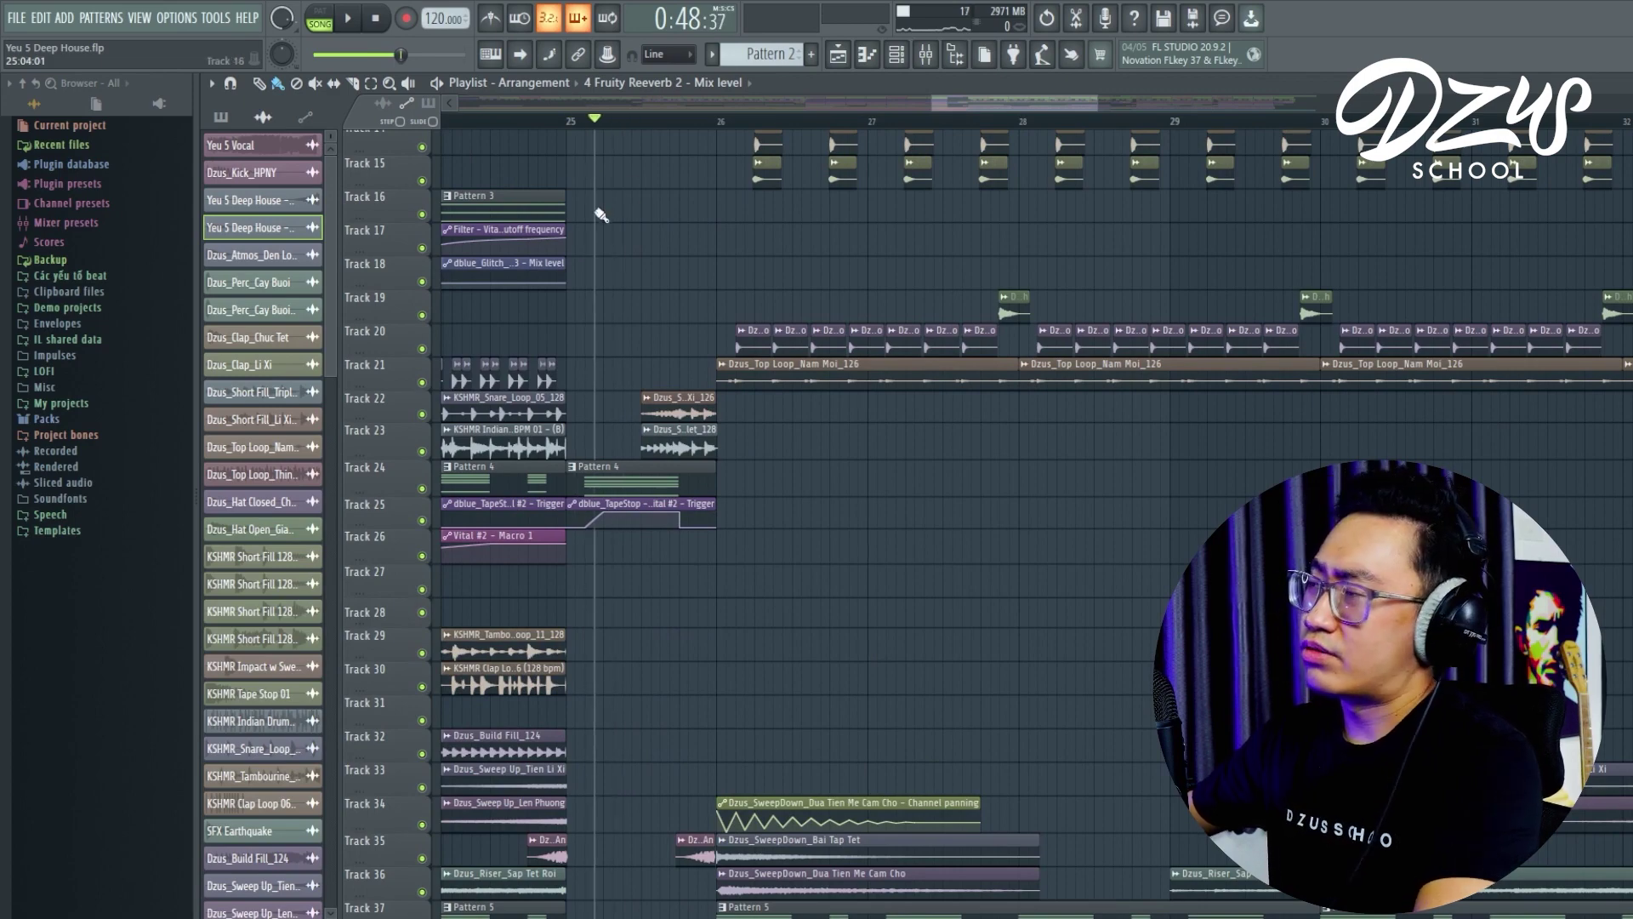
pyautogui.scroll(5, 625, 290)
pyautogui.scroll(-3, 646, 403)
pyautogui.scroll(3, 659, 341)
pyautogui.click(674, 120)
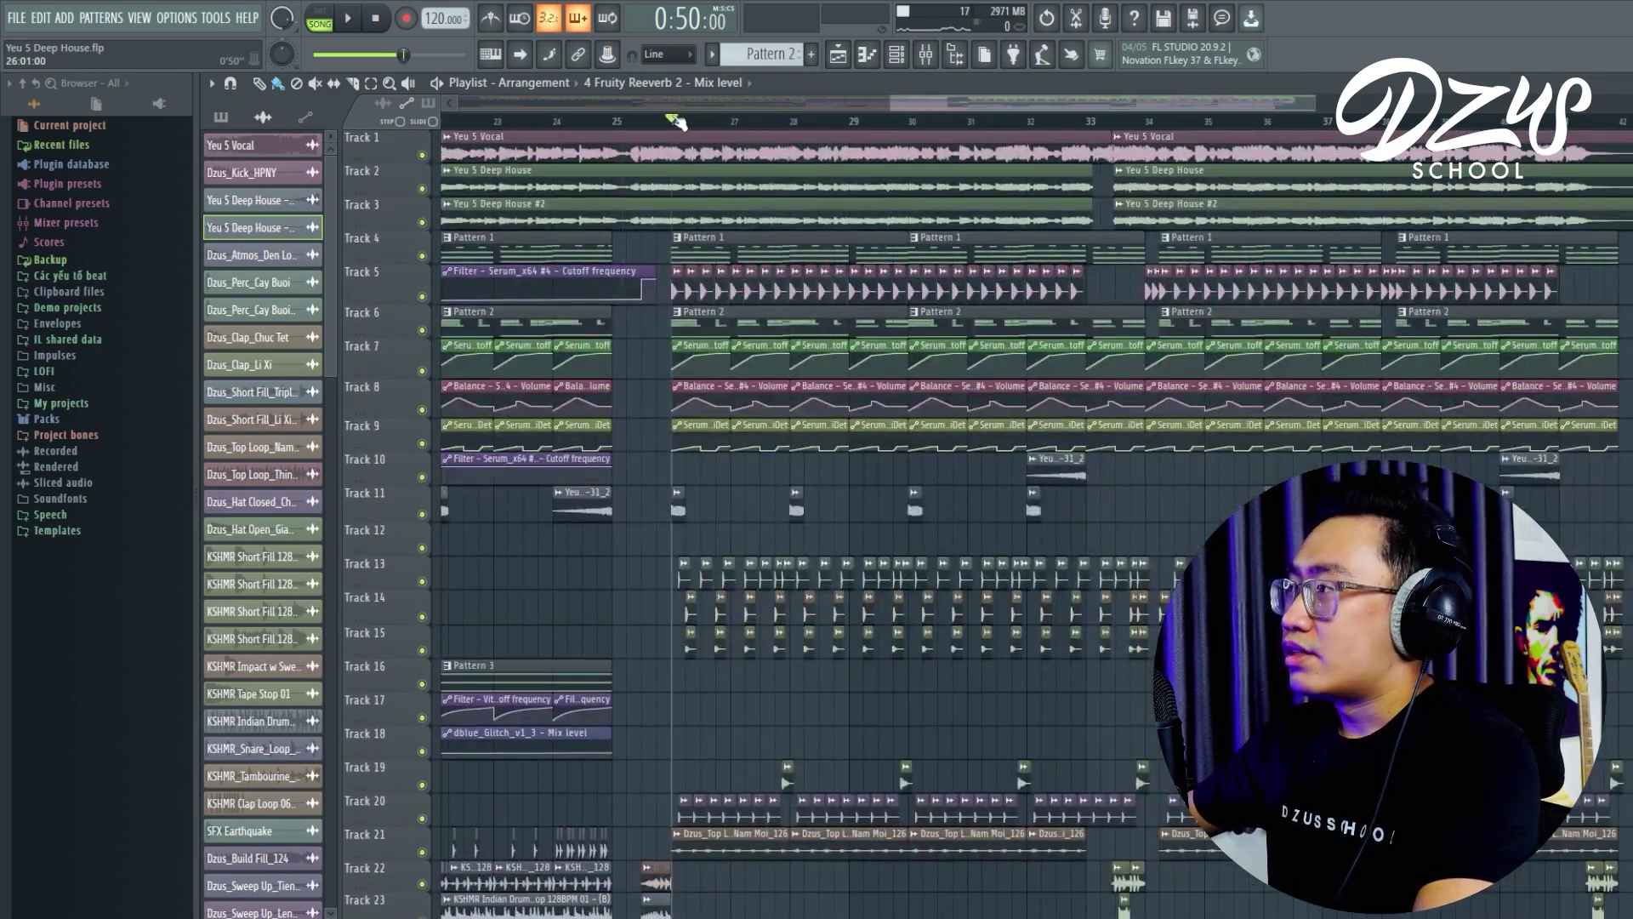
# - Look over the section from bar 26 and unmute Track 39 with its Pattern 6 clips
pyautogui.scroll(-3, 665, 787)
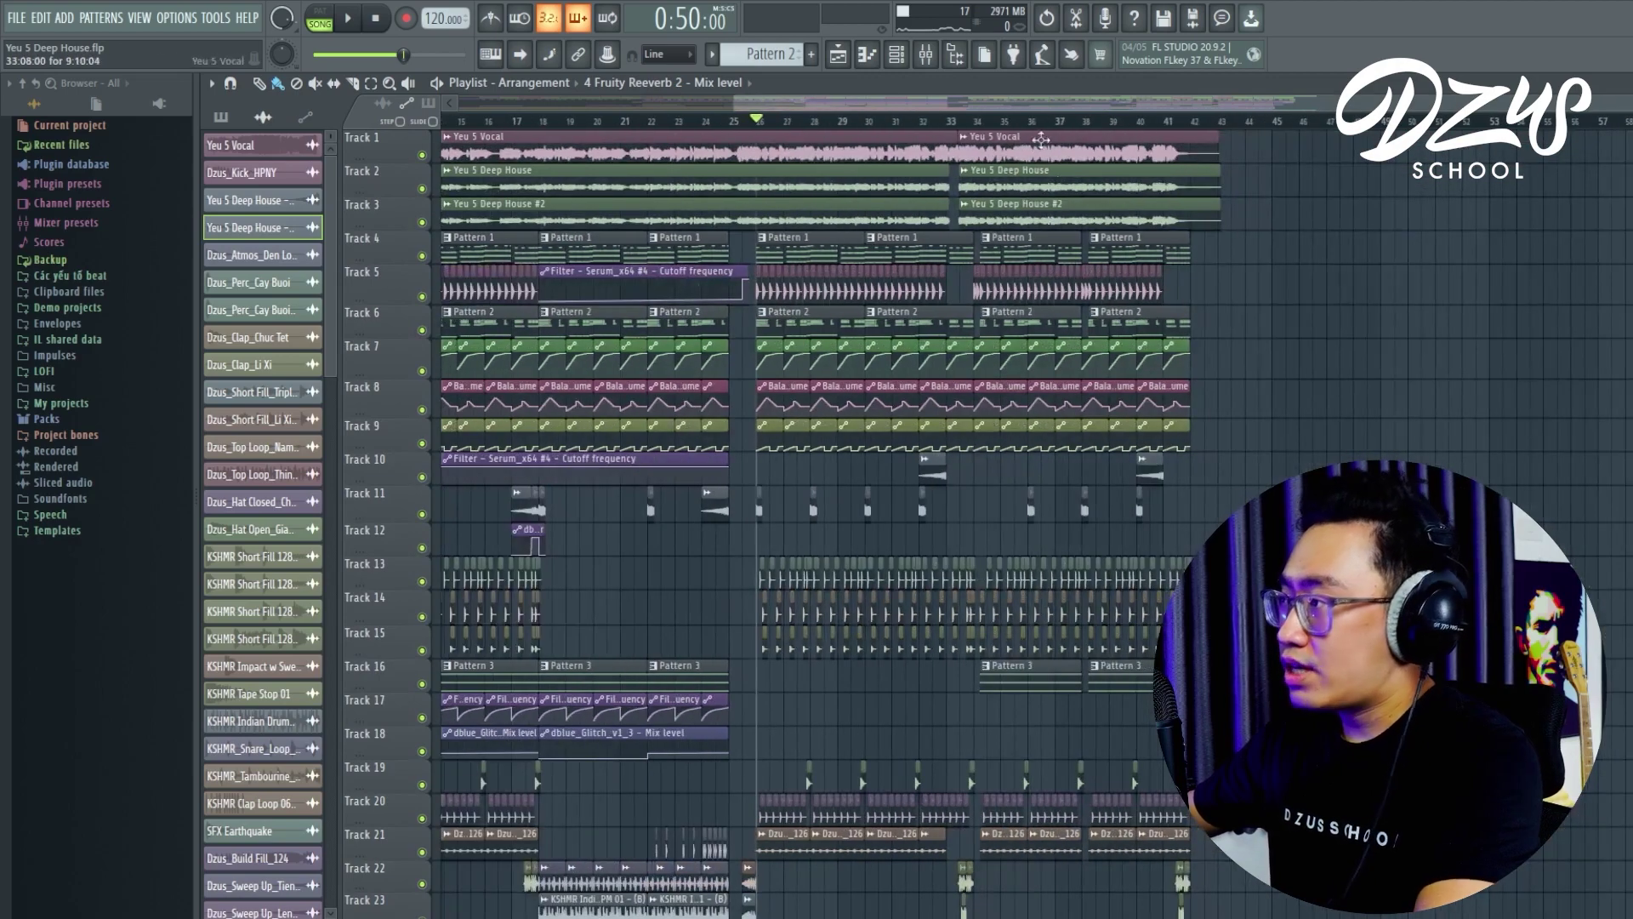
pyautogui.moveTo(950, 110); pyautogui.dragTo(729, 109)
pyautogui.scroll(-4, 1081, 604)
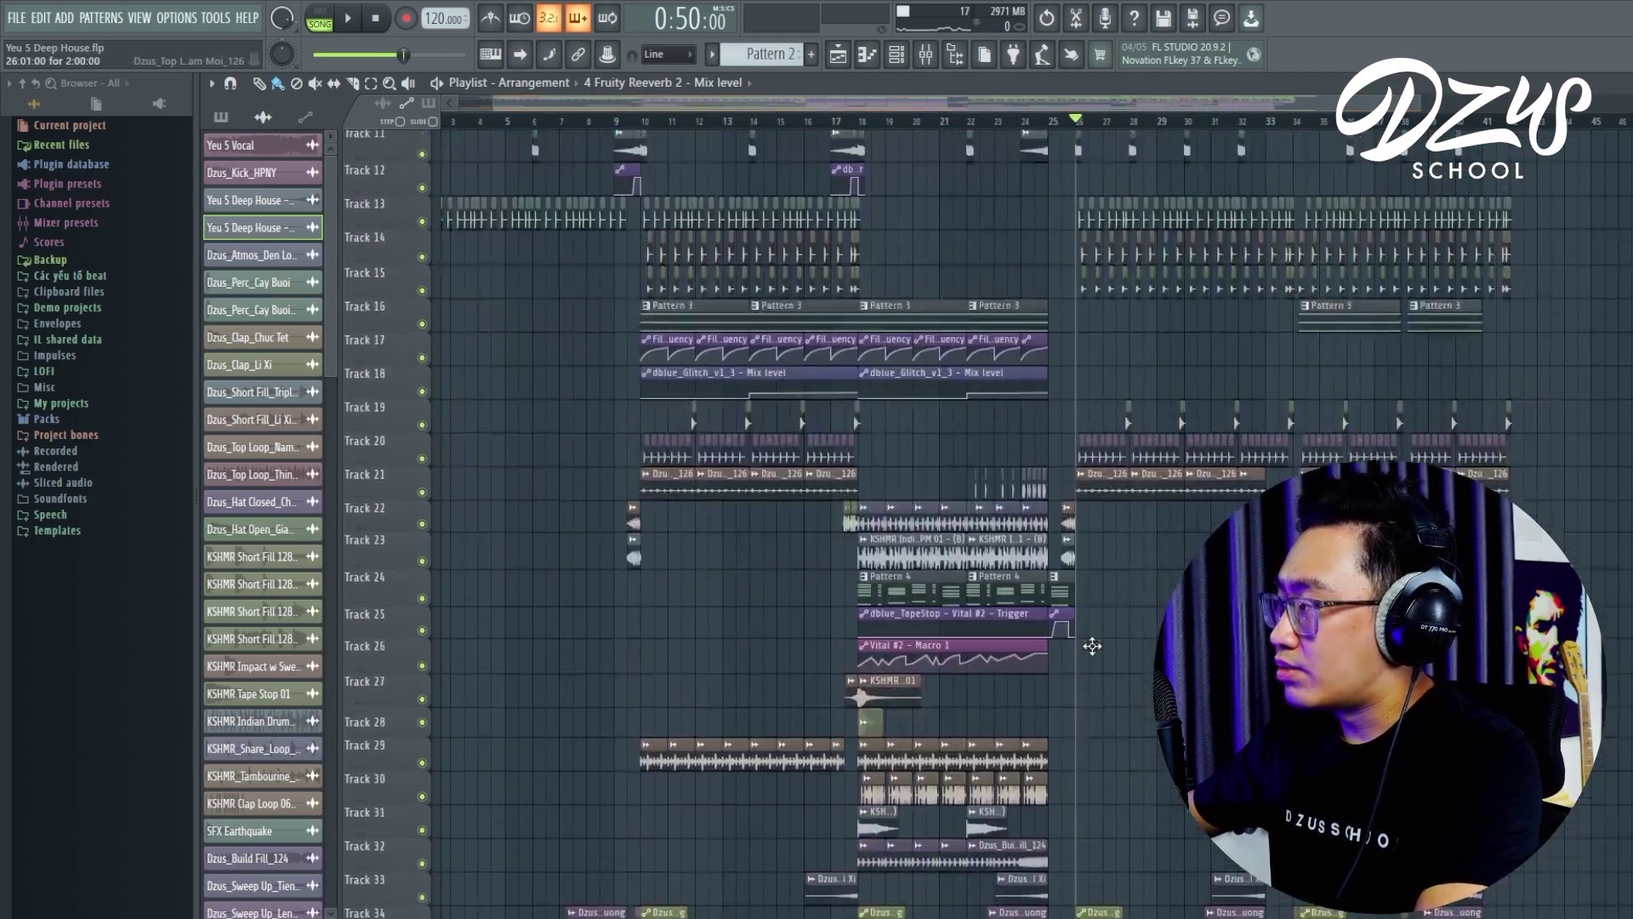
pyautogui.scroll(3, 1084, 647)
pyautogui.scroll(-6, 1064, 642)
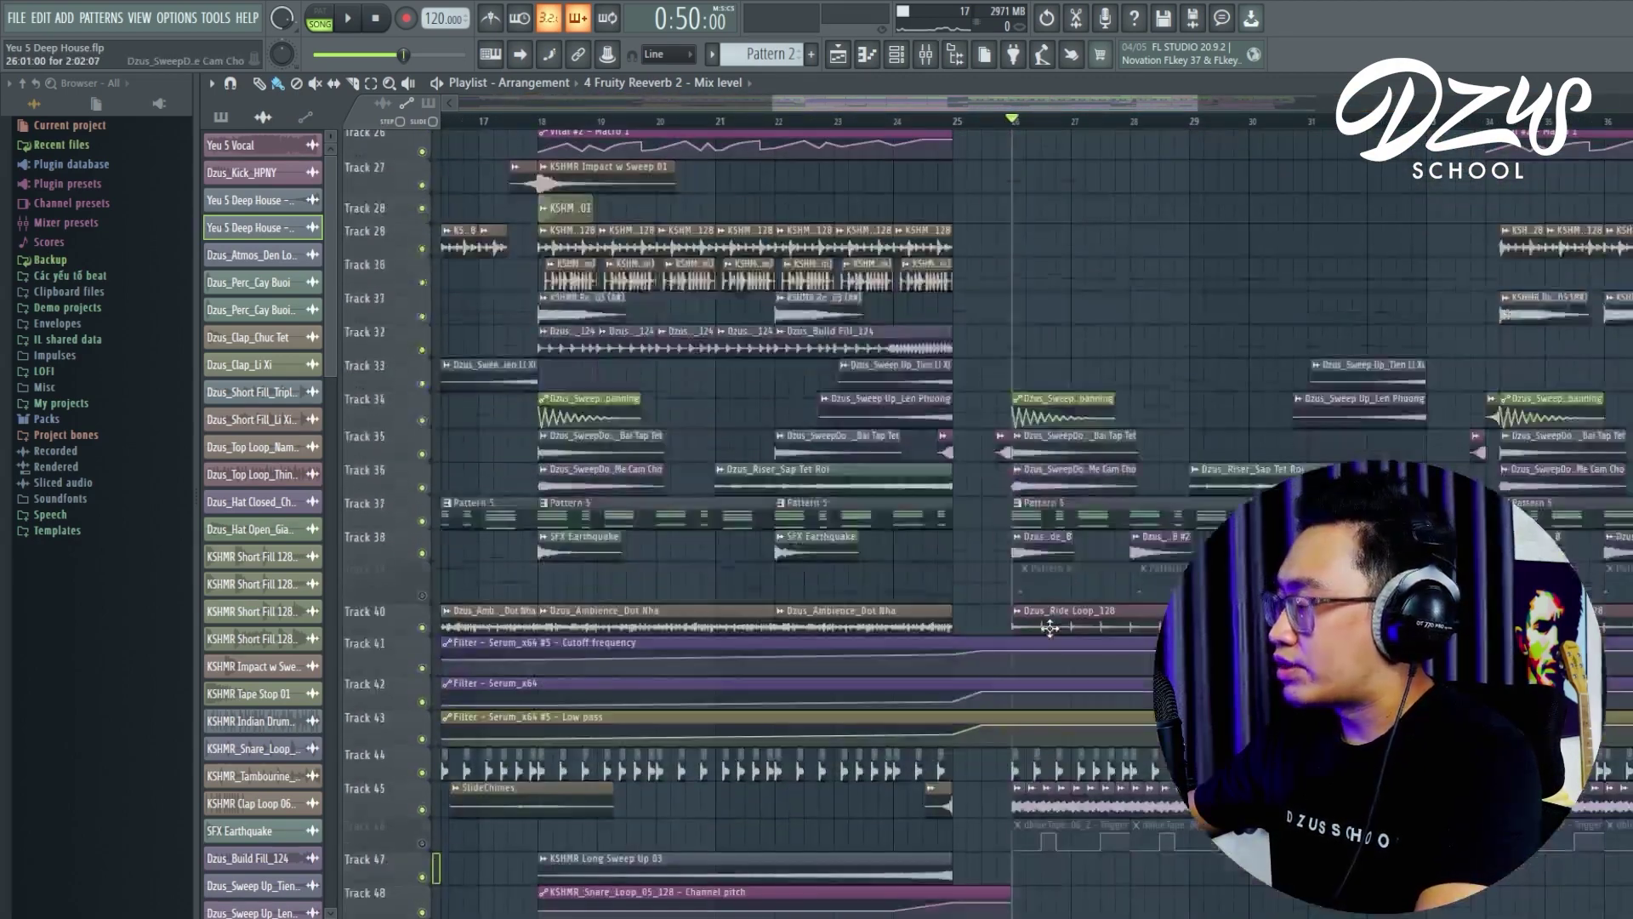
pyautogui.scroll(2, 993, 626)
pyautogui.click(421, 596)
pyautogui.hscroll(3, 946, 650)
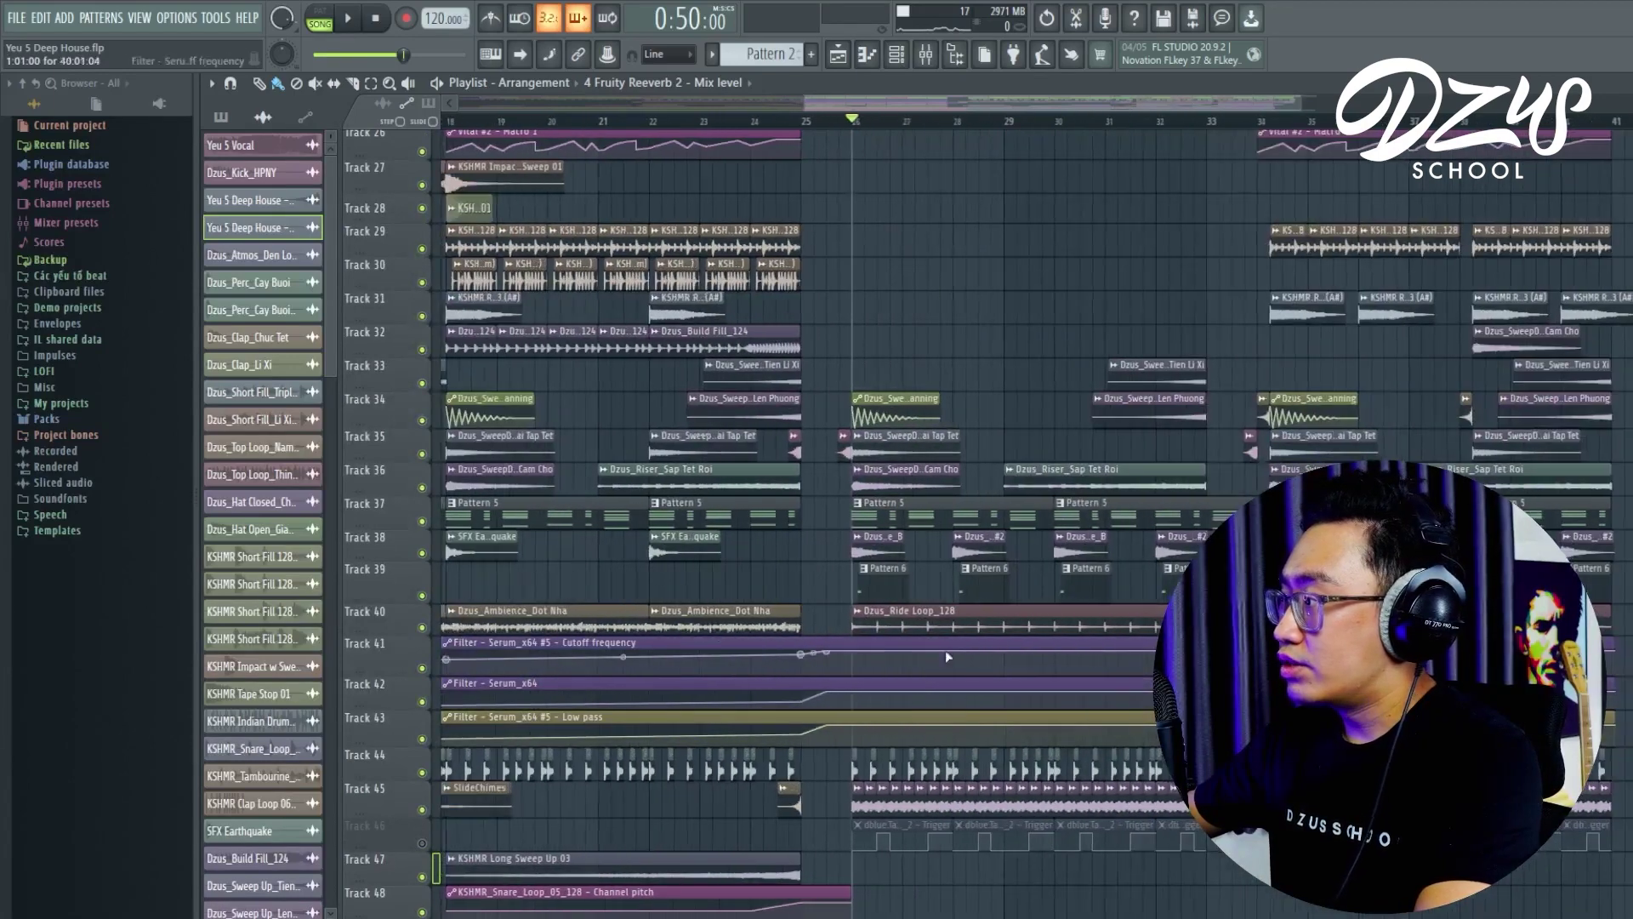
pyautogui.scroll(-2, 545, 631)
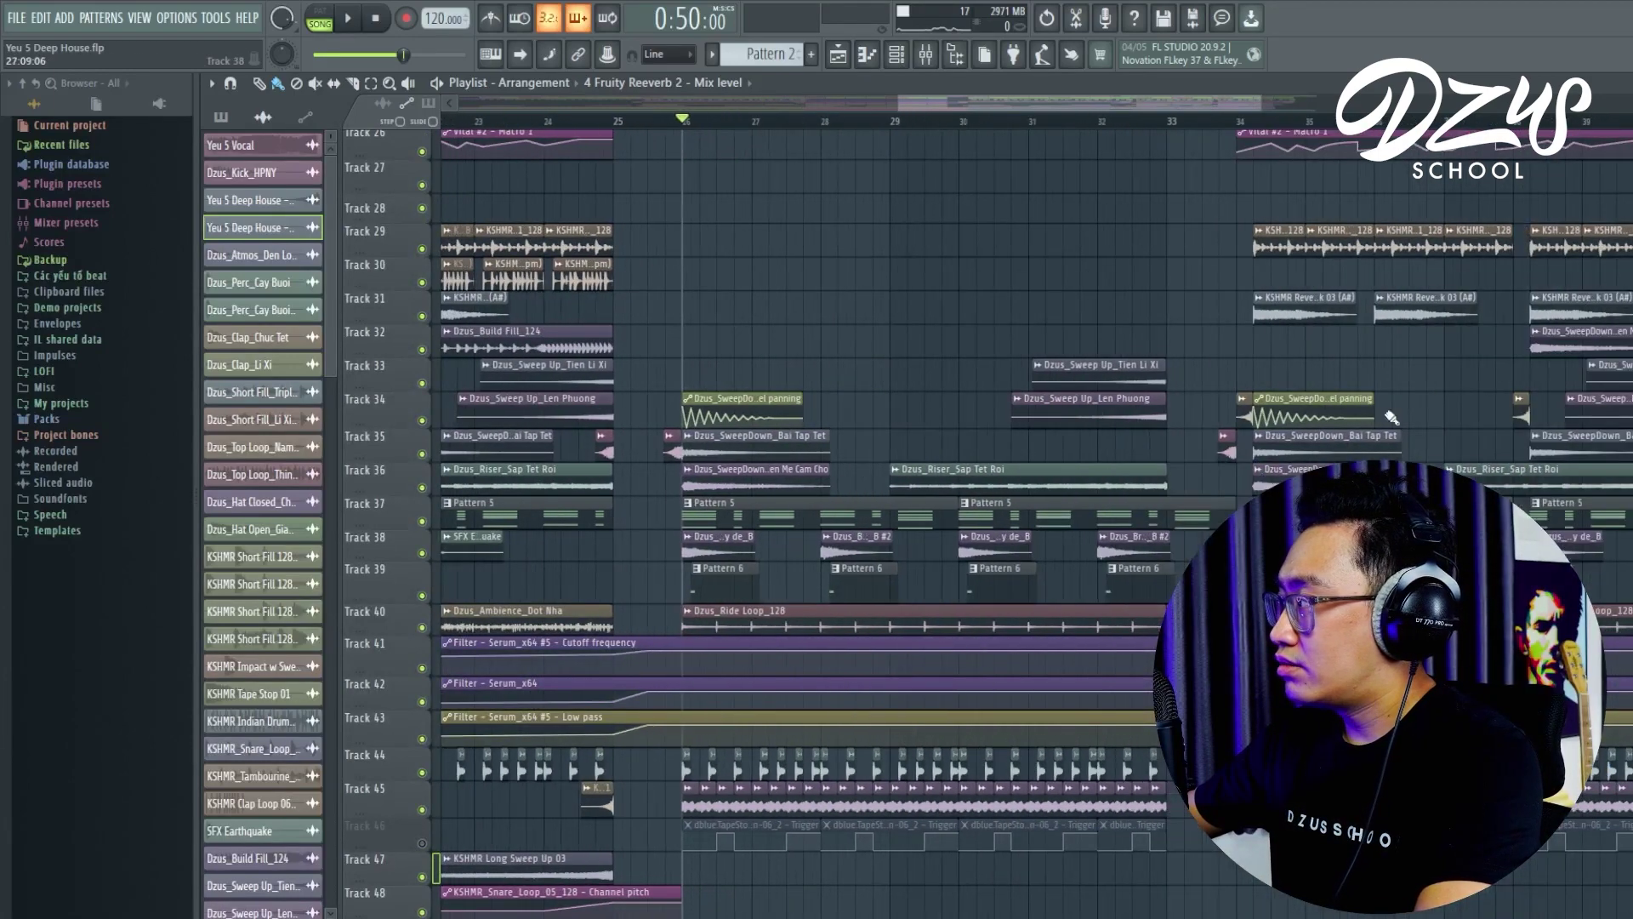
# - Solo Track 24 together with the Track 25 and Track 26 automation and play them from bar 34
pyautogui.click(1237, 119)
pyautogui.scroll(4, 431, 463)
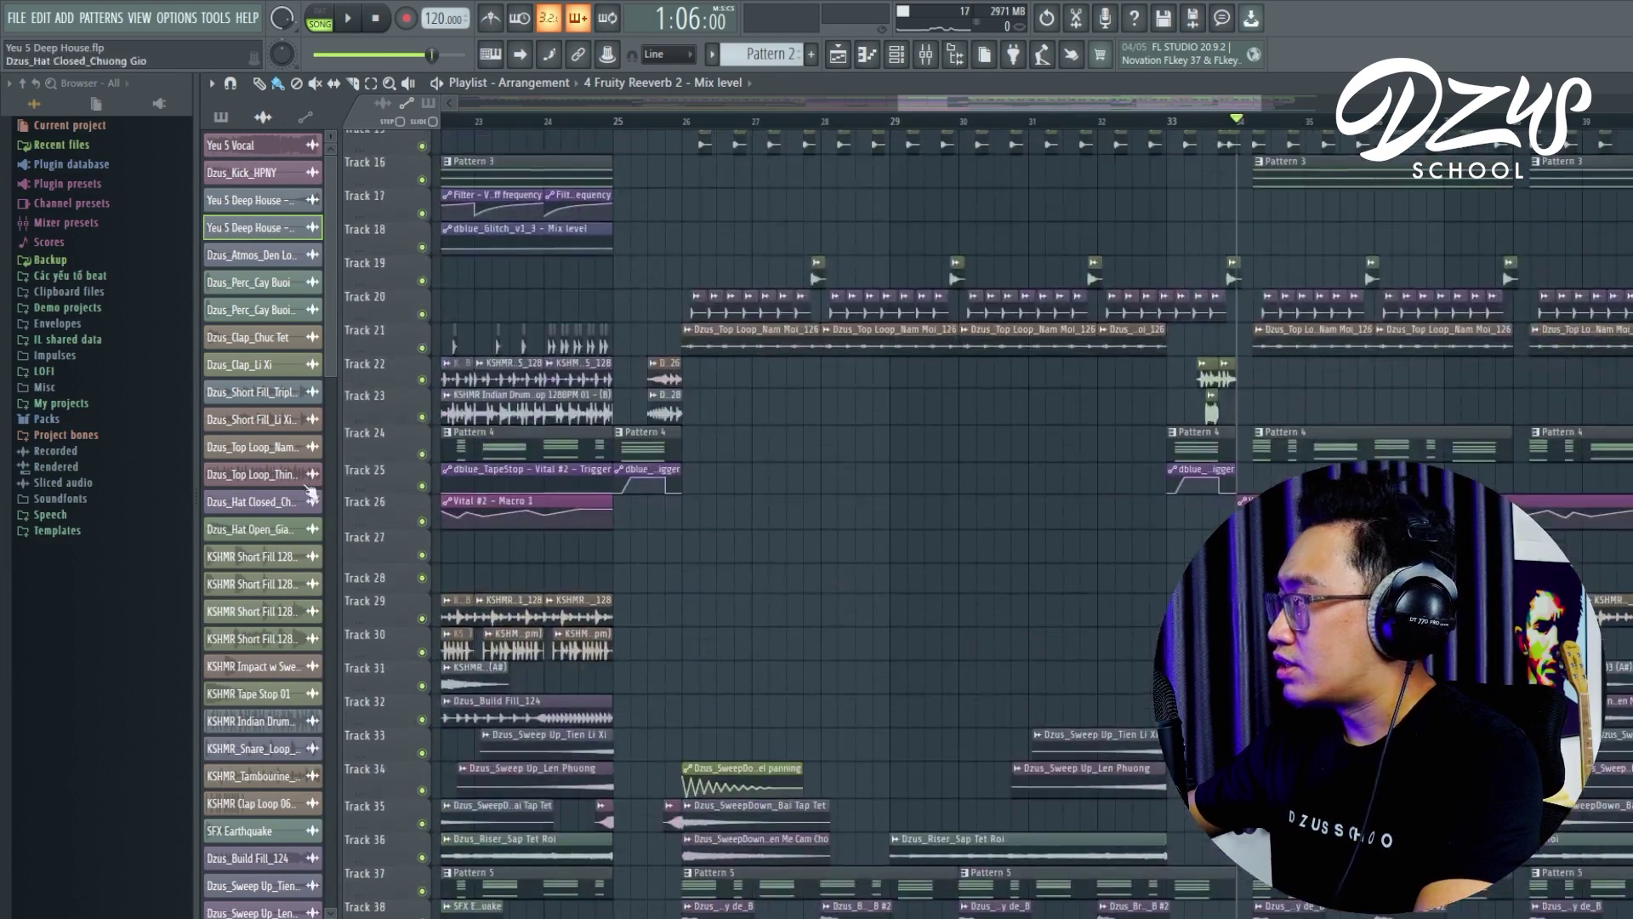
pyautogui.rightClick(422, 455)
pyautogui.click(422, 485)
pyautogui.click(421, 521)
pyautogui.press('space')
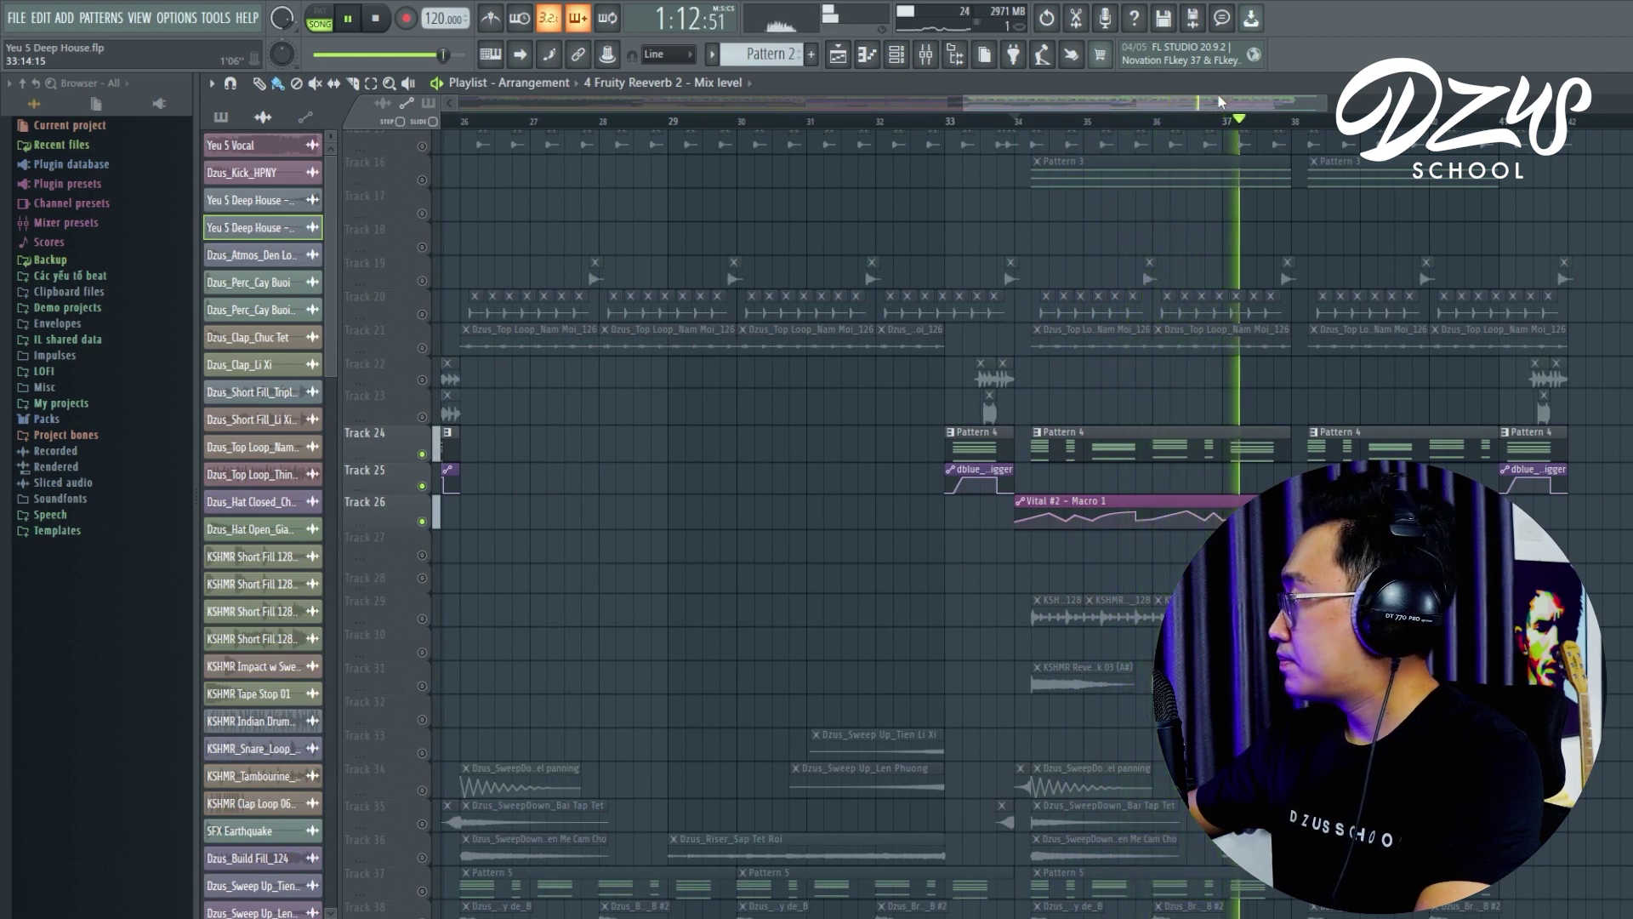
pyautogui.press('space')
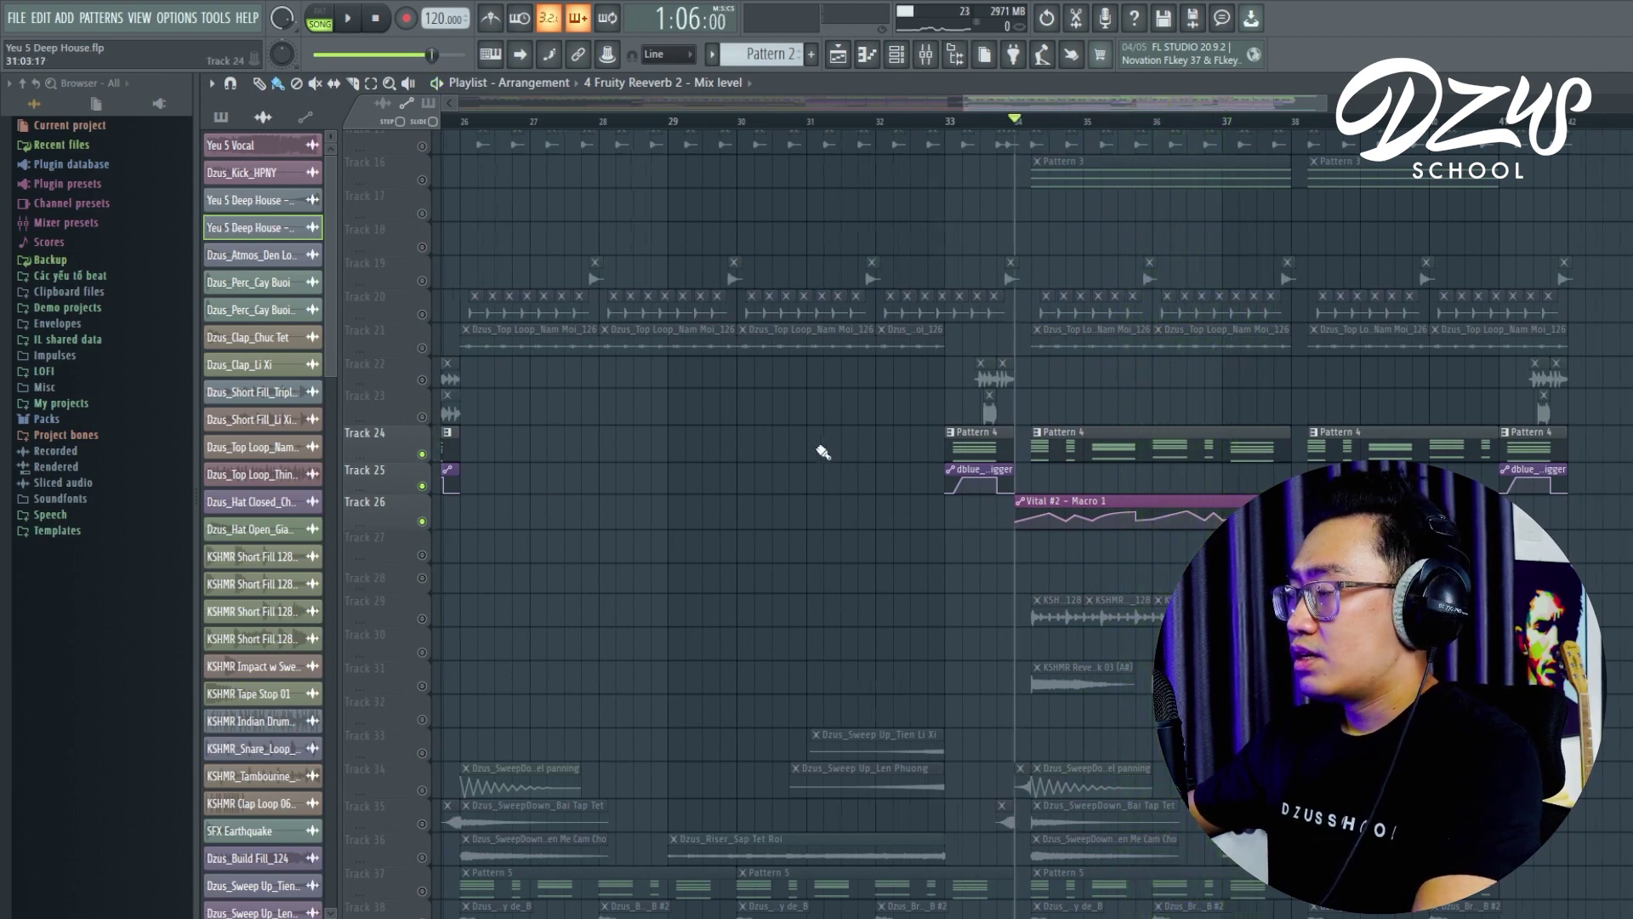
# - Solo Track 39 and play its Pattern 6 clips on their own from bar 26
pyautogui.scroll(-3, 821, 453)
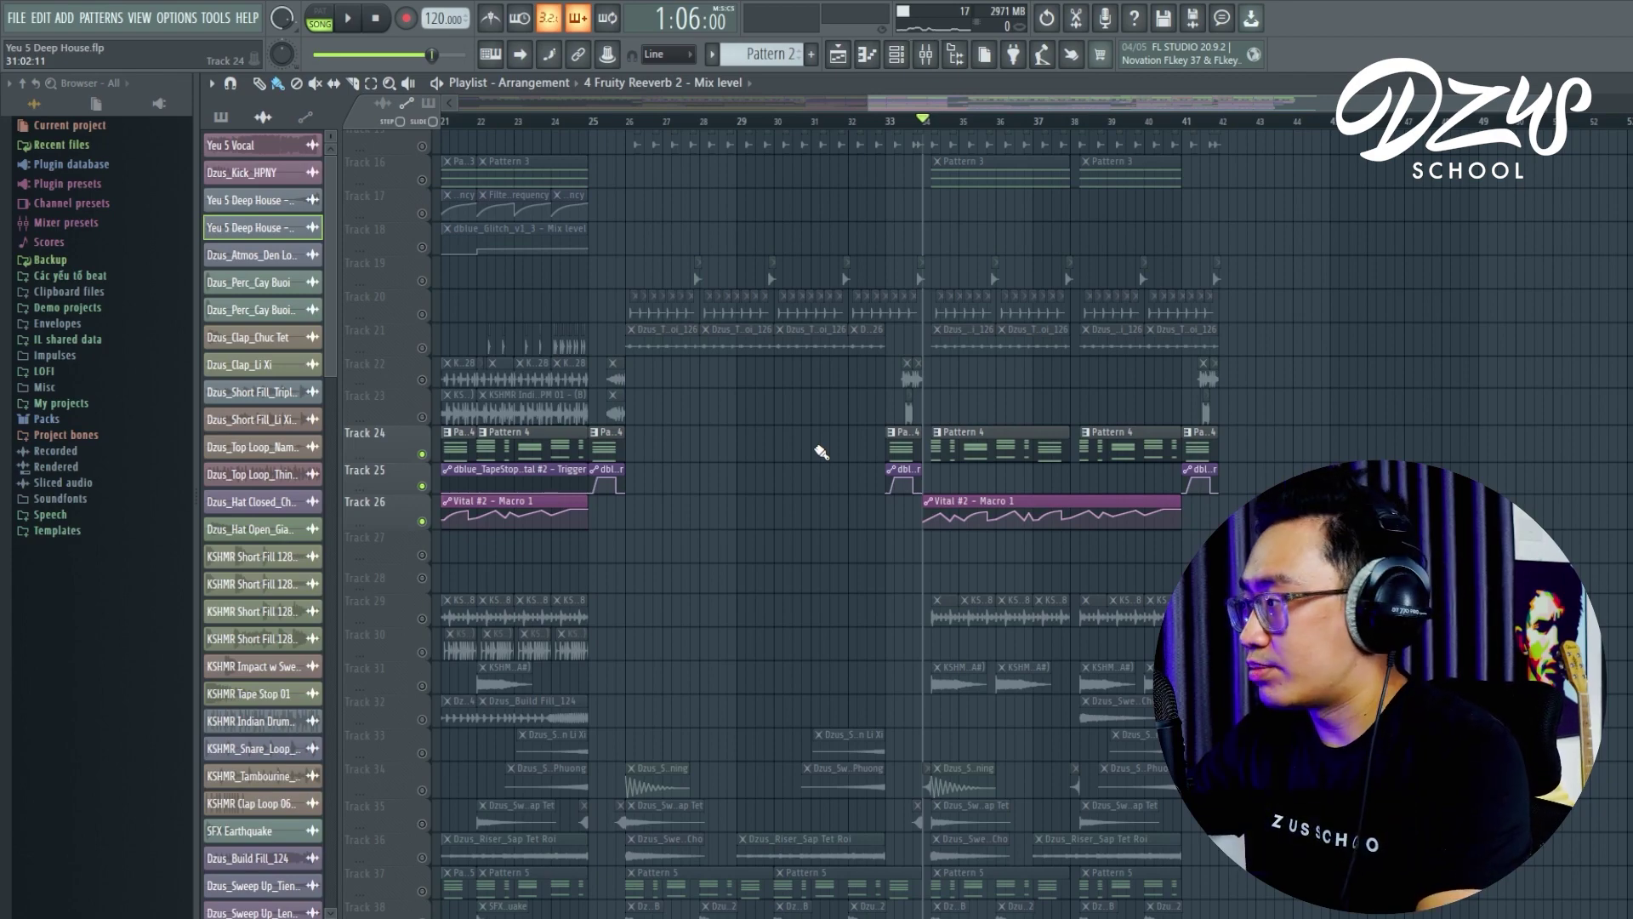
pyautogui.scroll(-5, 817, 451)
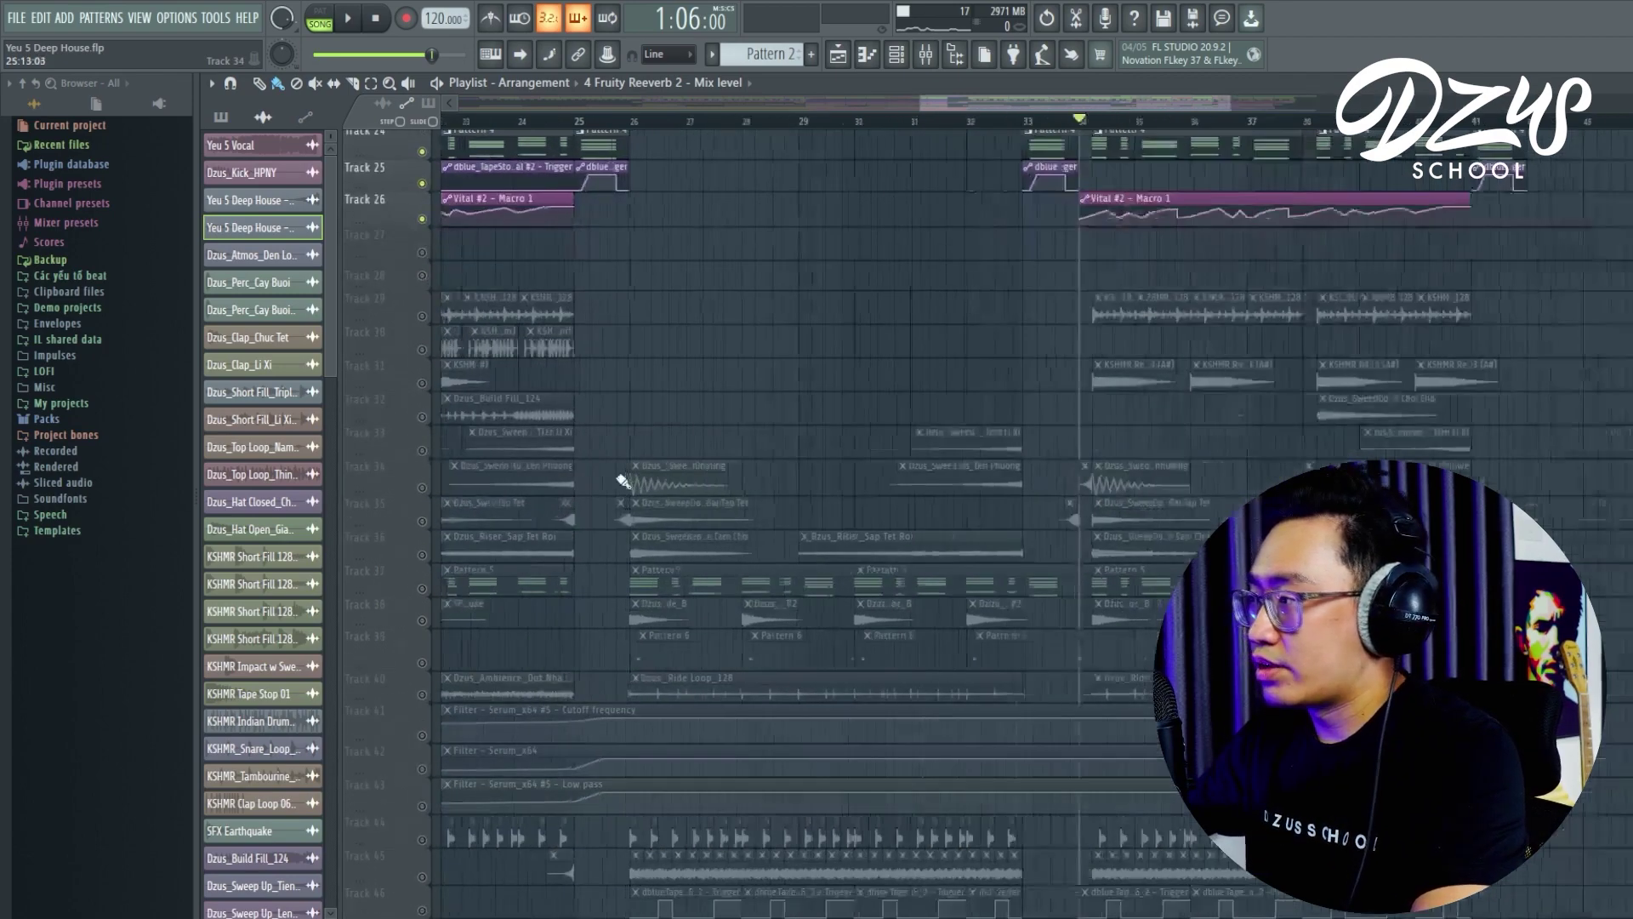
pyautogui.keyDown('ctrl'); pyautogui.scroll(3, 628, 478); pyautogui.keyUp('ctrl')
pyautogui.click(654, 121)
pyautogui.rightClick(423, 663)
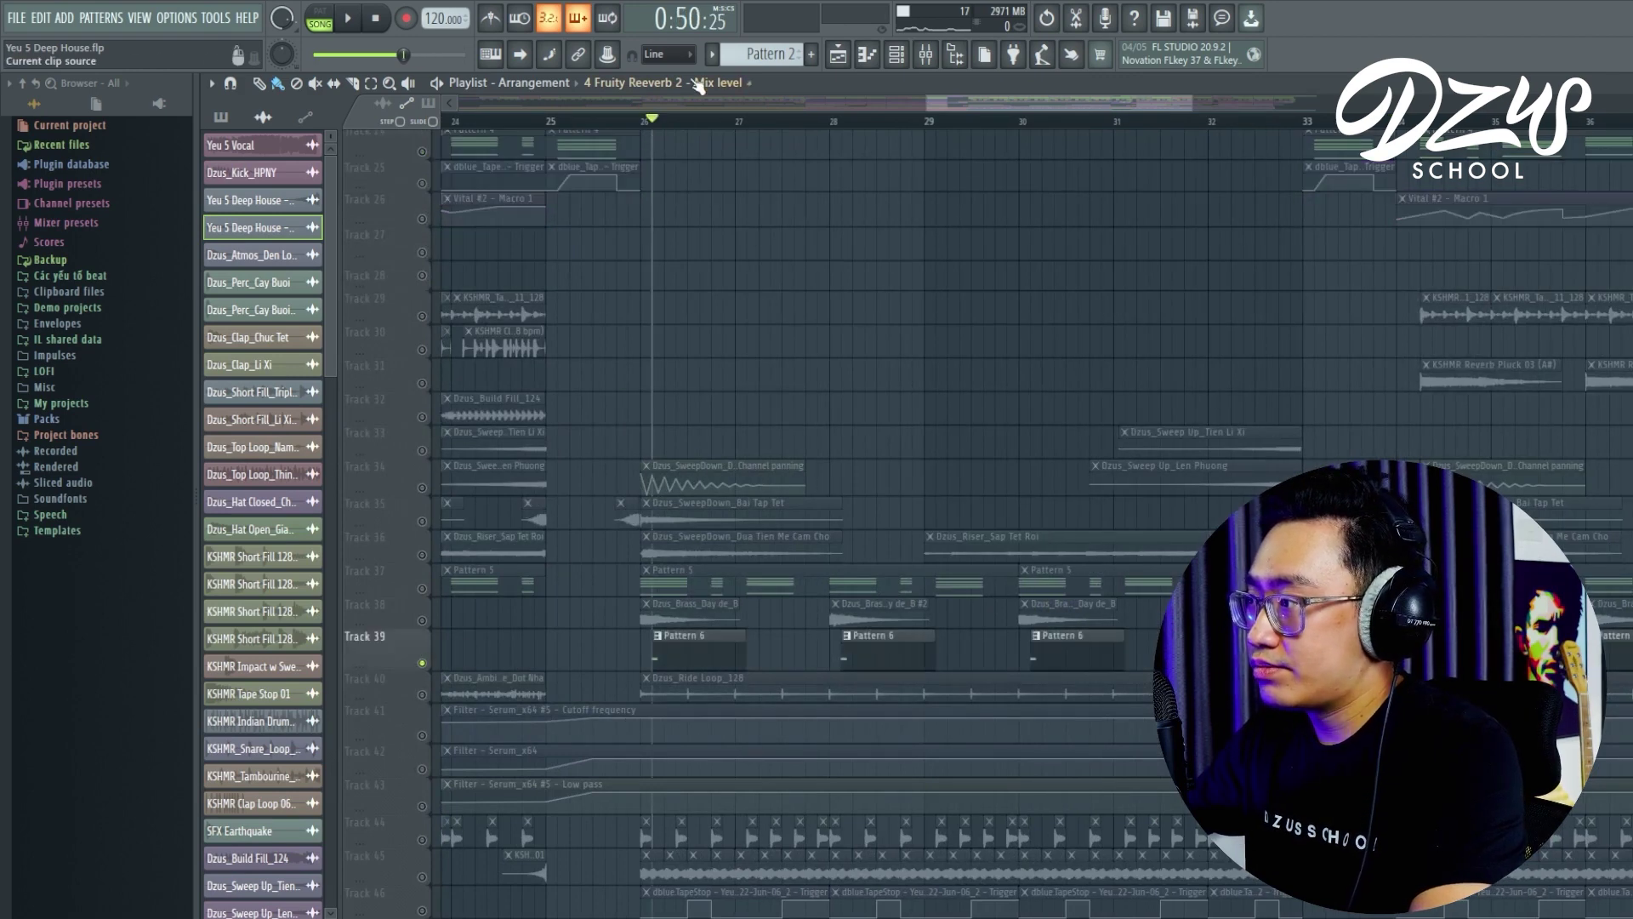
pyautogui.click(642, 123)
pyautogui.press('space')
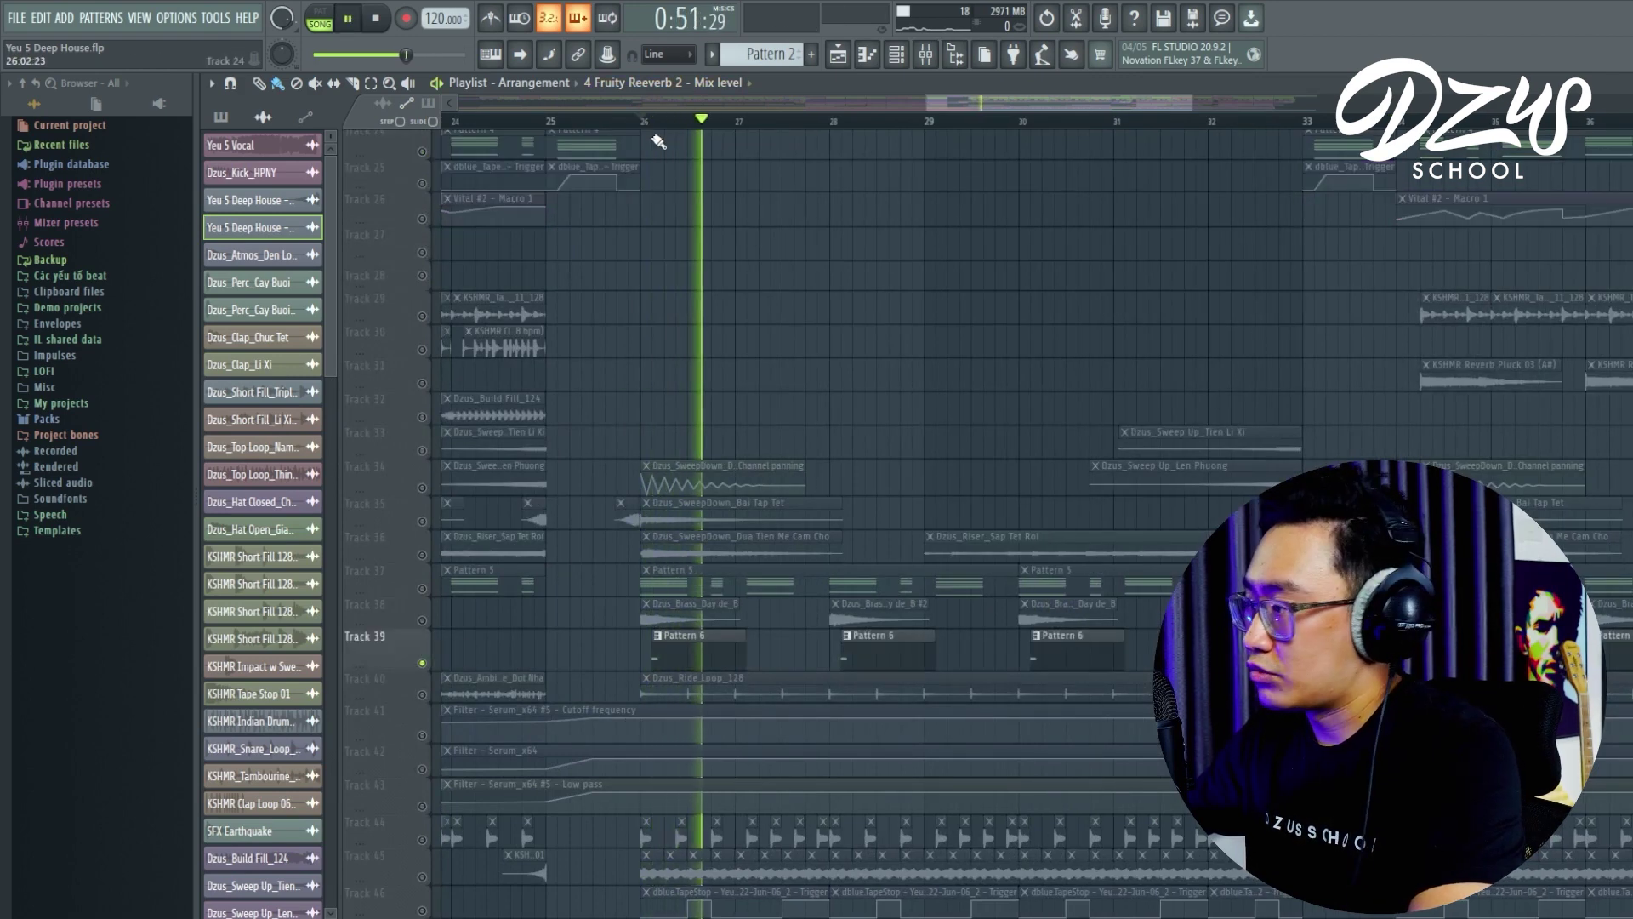
pyautogui.press('space')
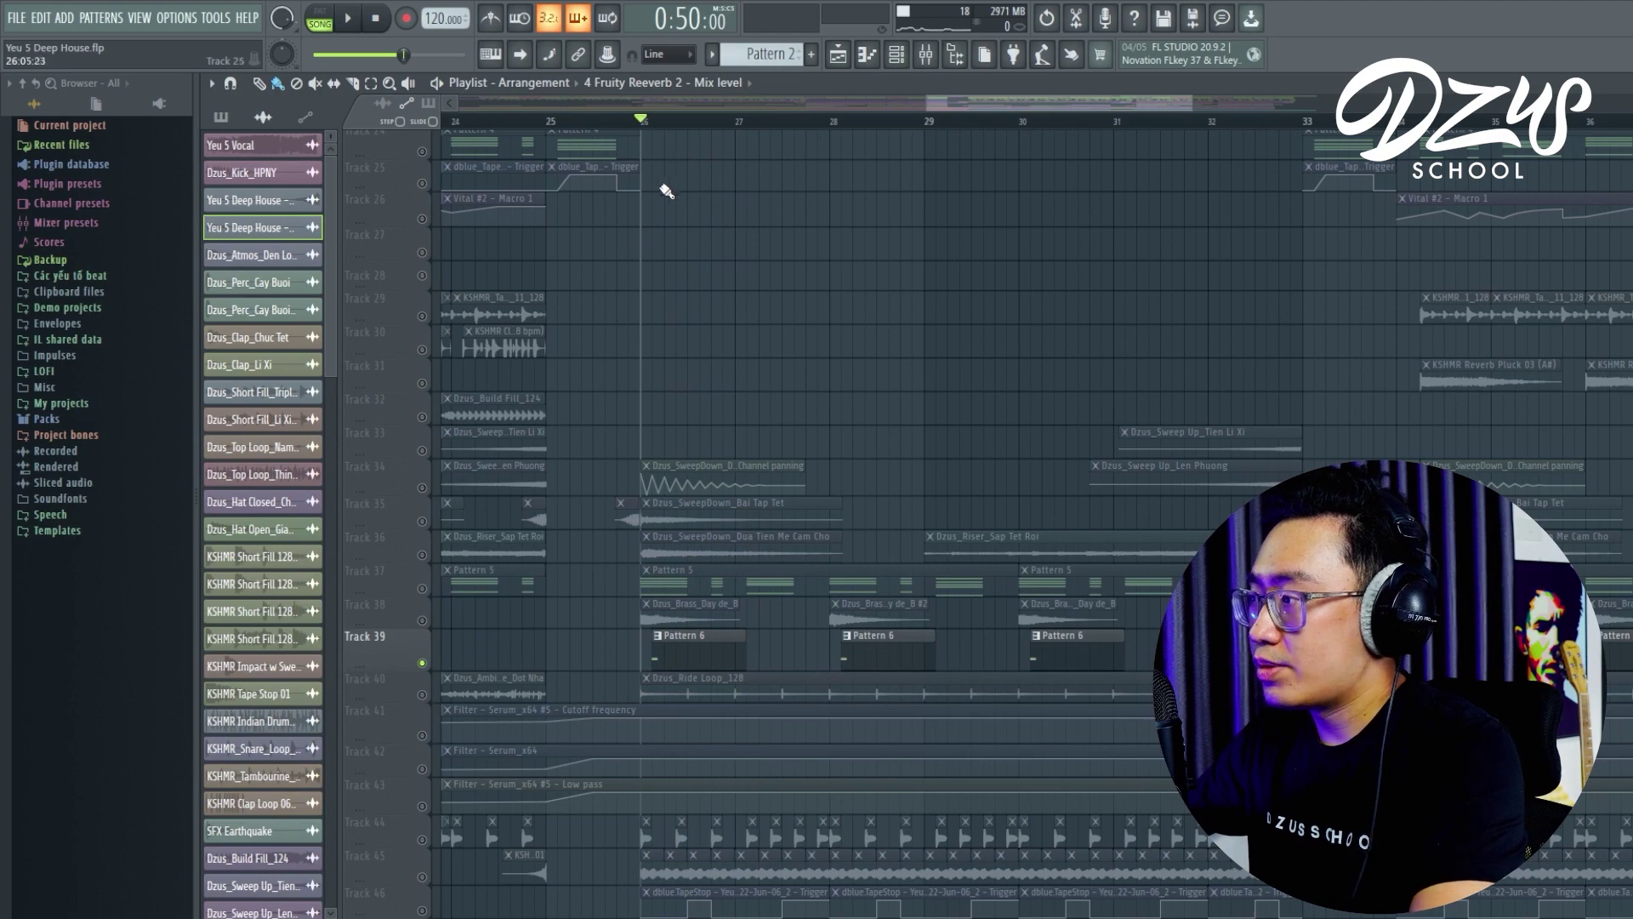
# - Restore all tracks, mute only Track 39 and play the drop from bar 26 without it
pyautogui.scroll(3, 486, 475)
pyautogui.rightClick(425, 443)
pyautogui.rightClick(424, 443)
pyautogui.scroll(-4, 430, 446)
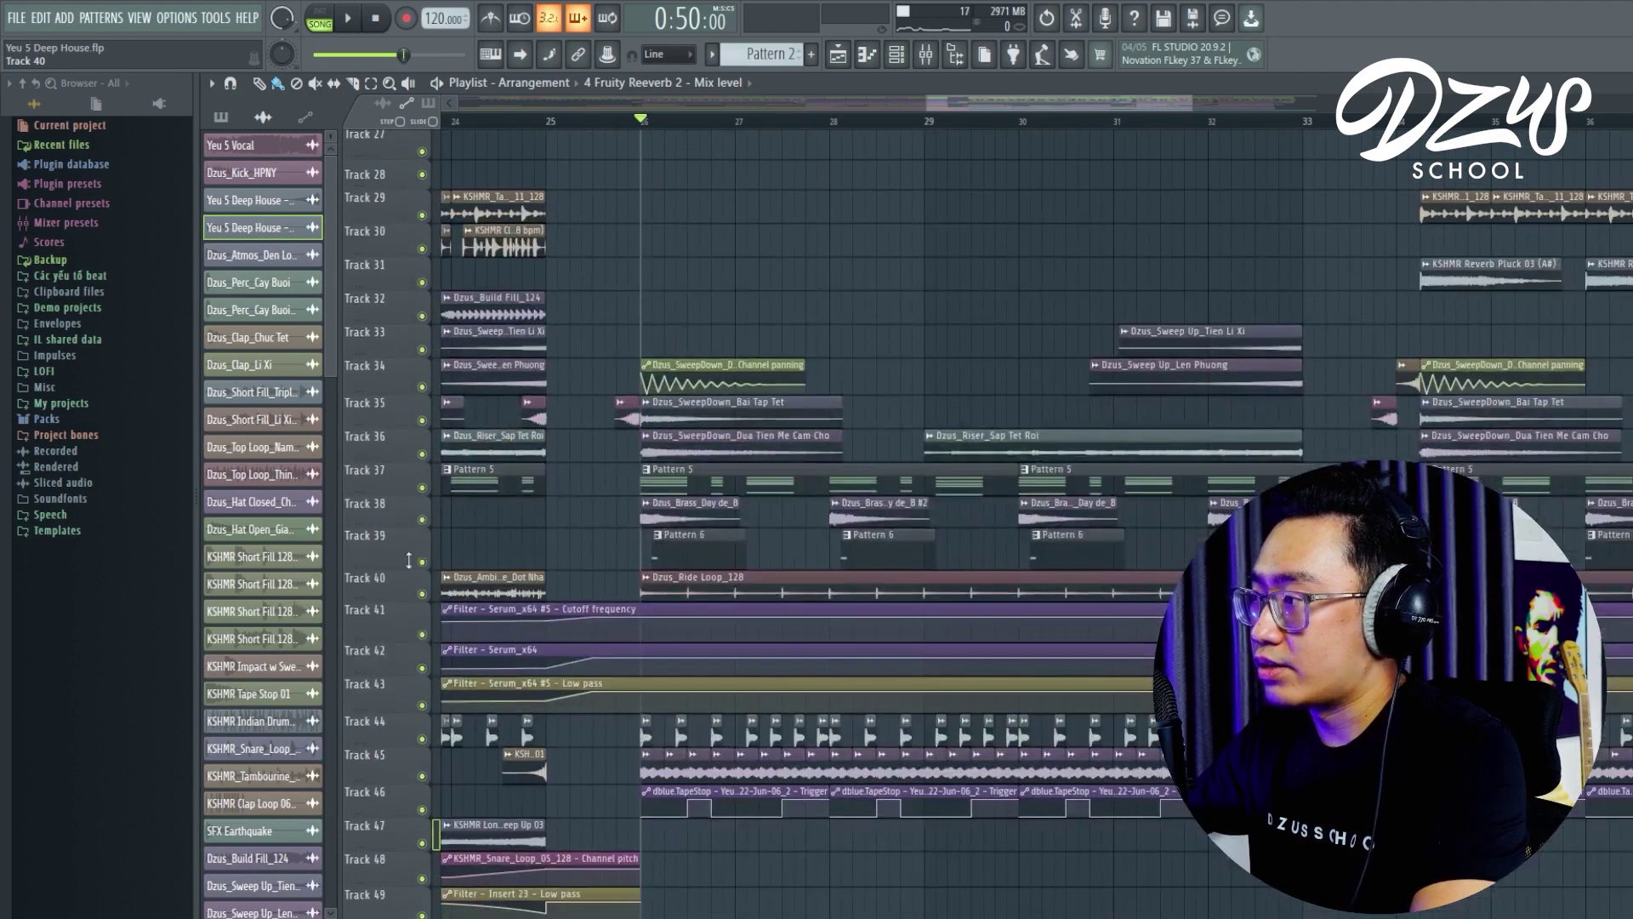
pyautogui.click(425, 563)
pyautogui.press('space')
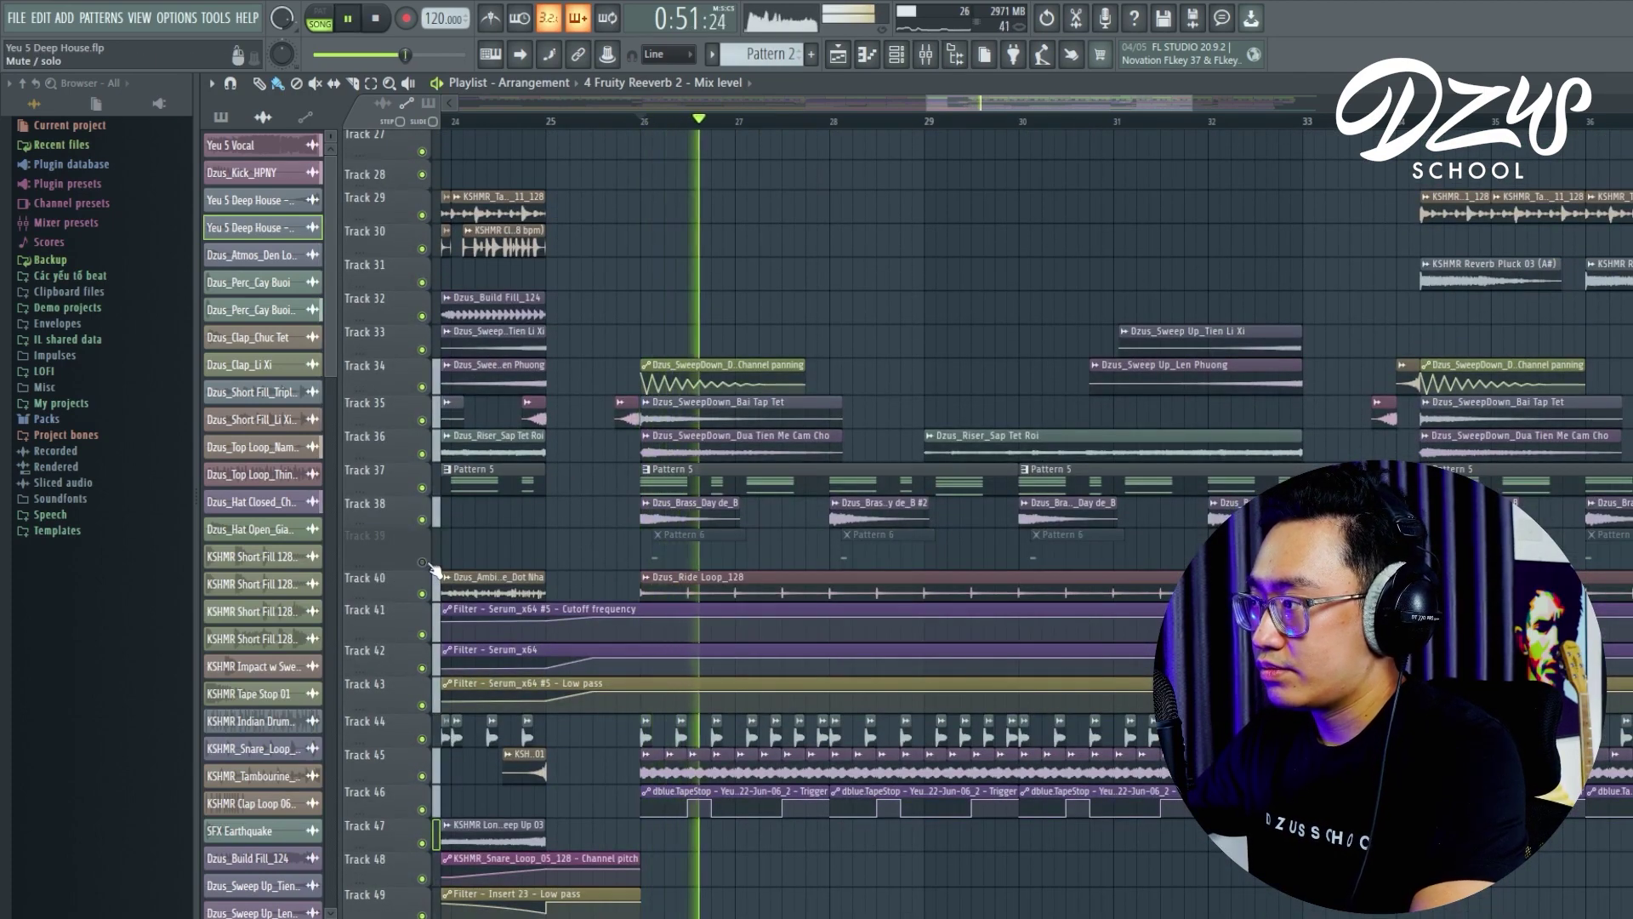
pyautogui.press('space')
# - Unmute Track 39 and play the full drop from bar 26 with its Pattern 6 clips included
pyautogui.click(423, 562)
pyautogui.press('space')
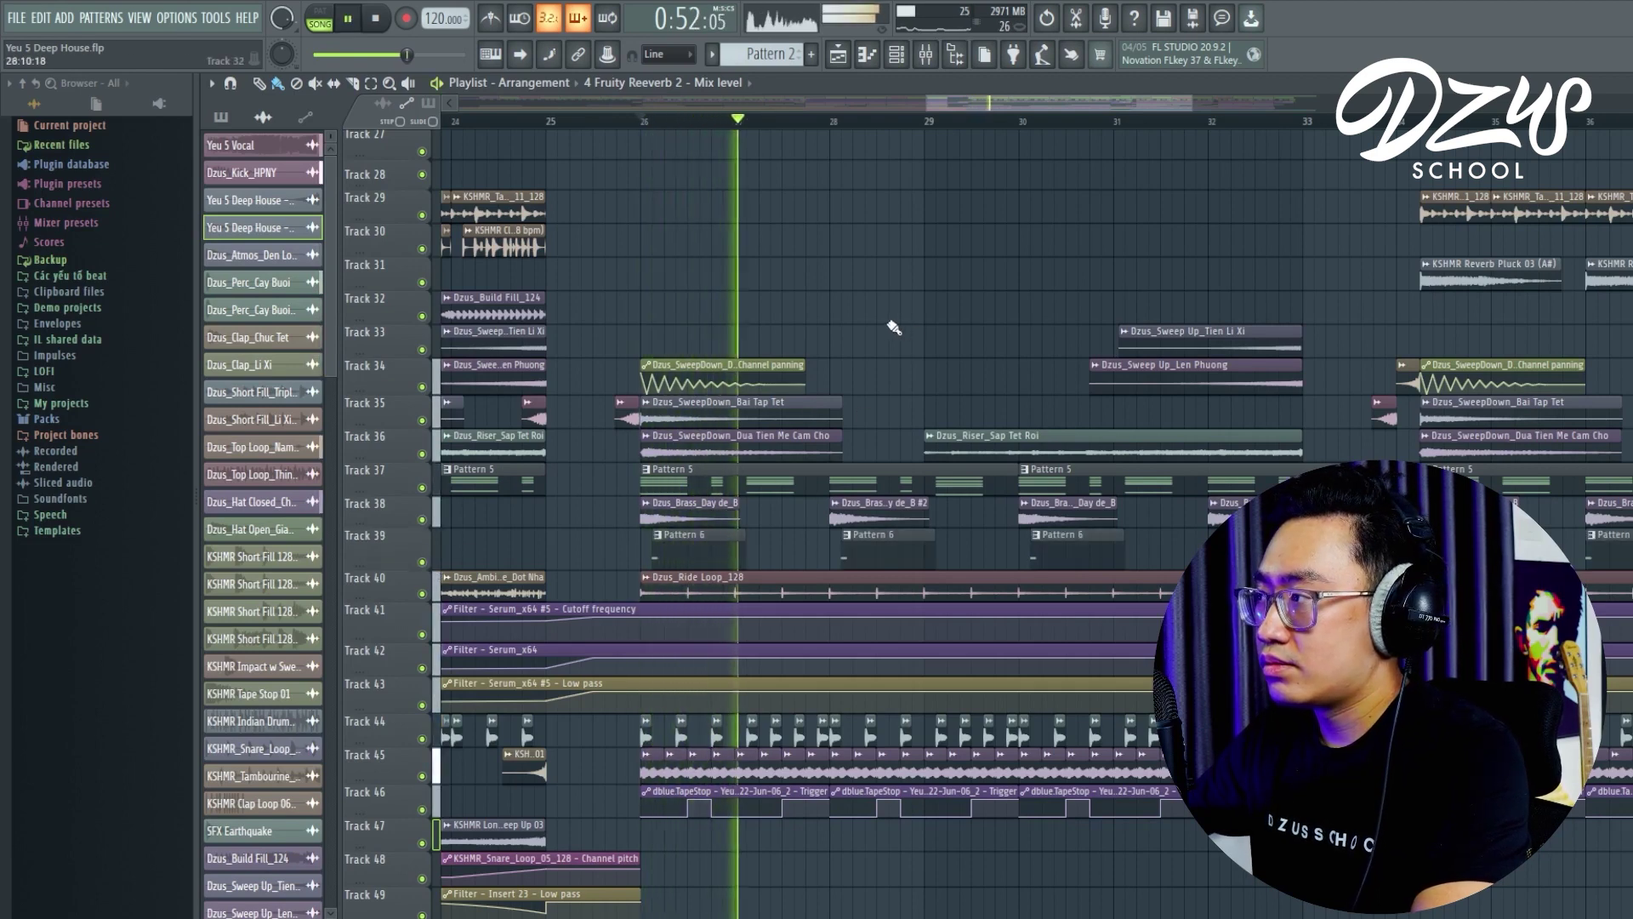
pyautogui.keyDown('ctrl'); pyautogui.scroll(2, 890, 330); pyautogui.keyUp('ctrl')
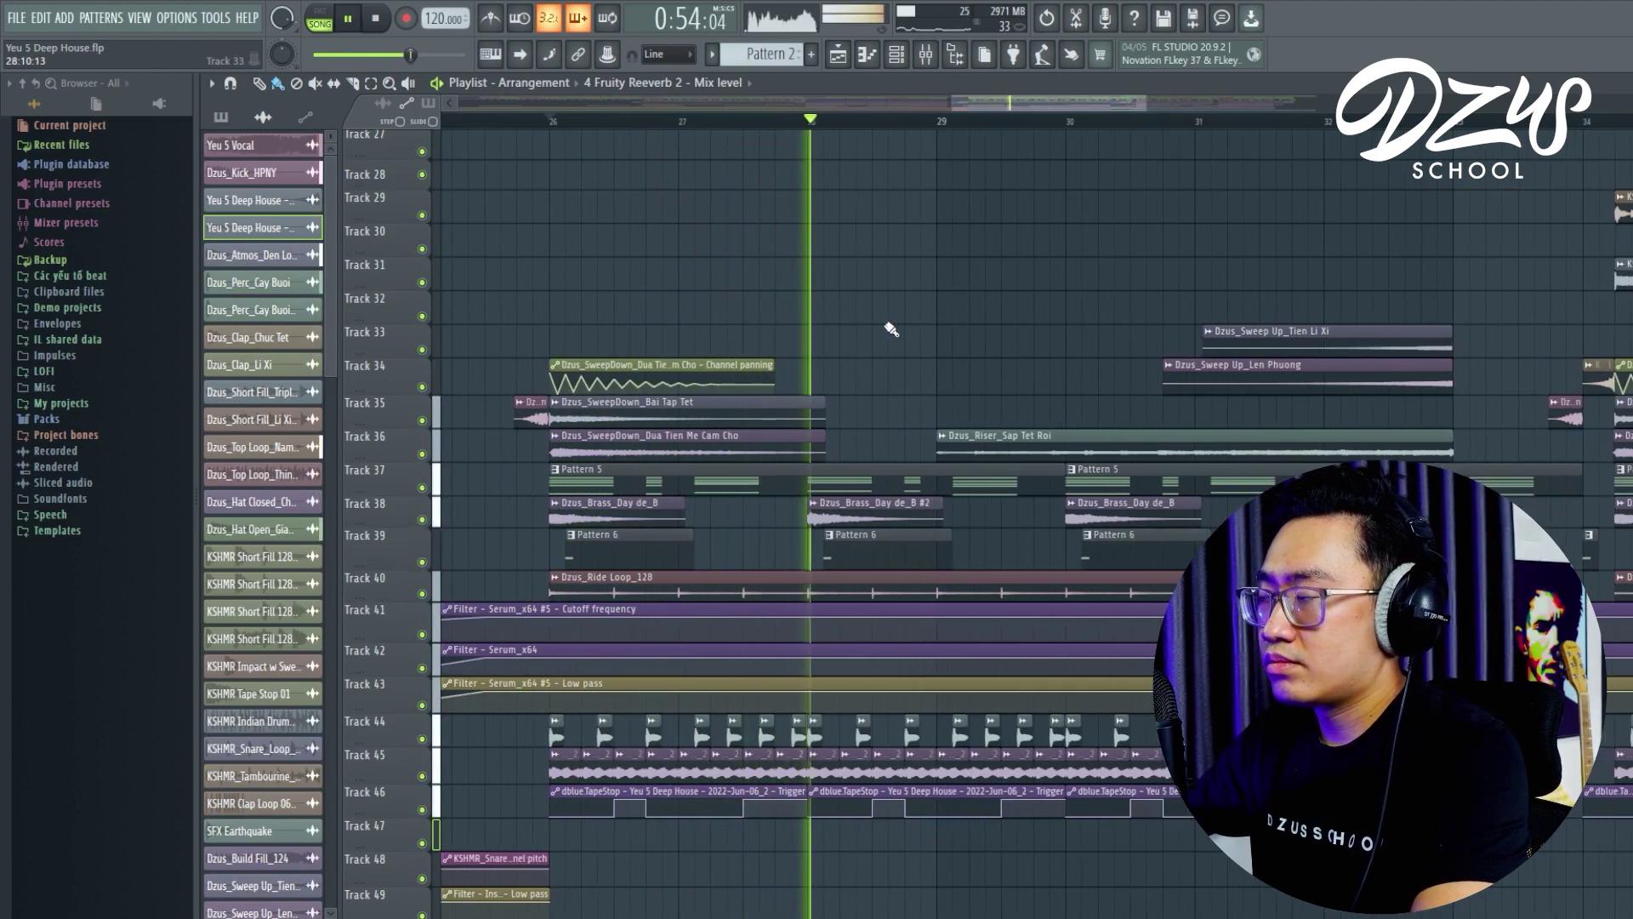
pyautogui.press('space')
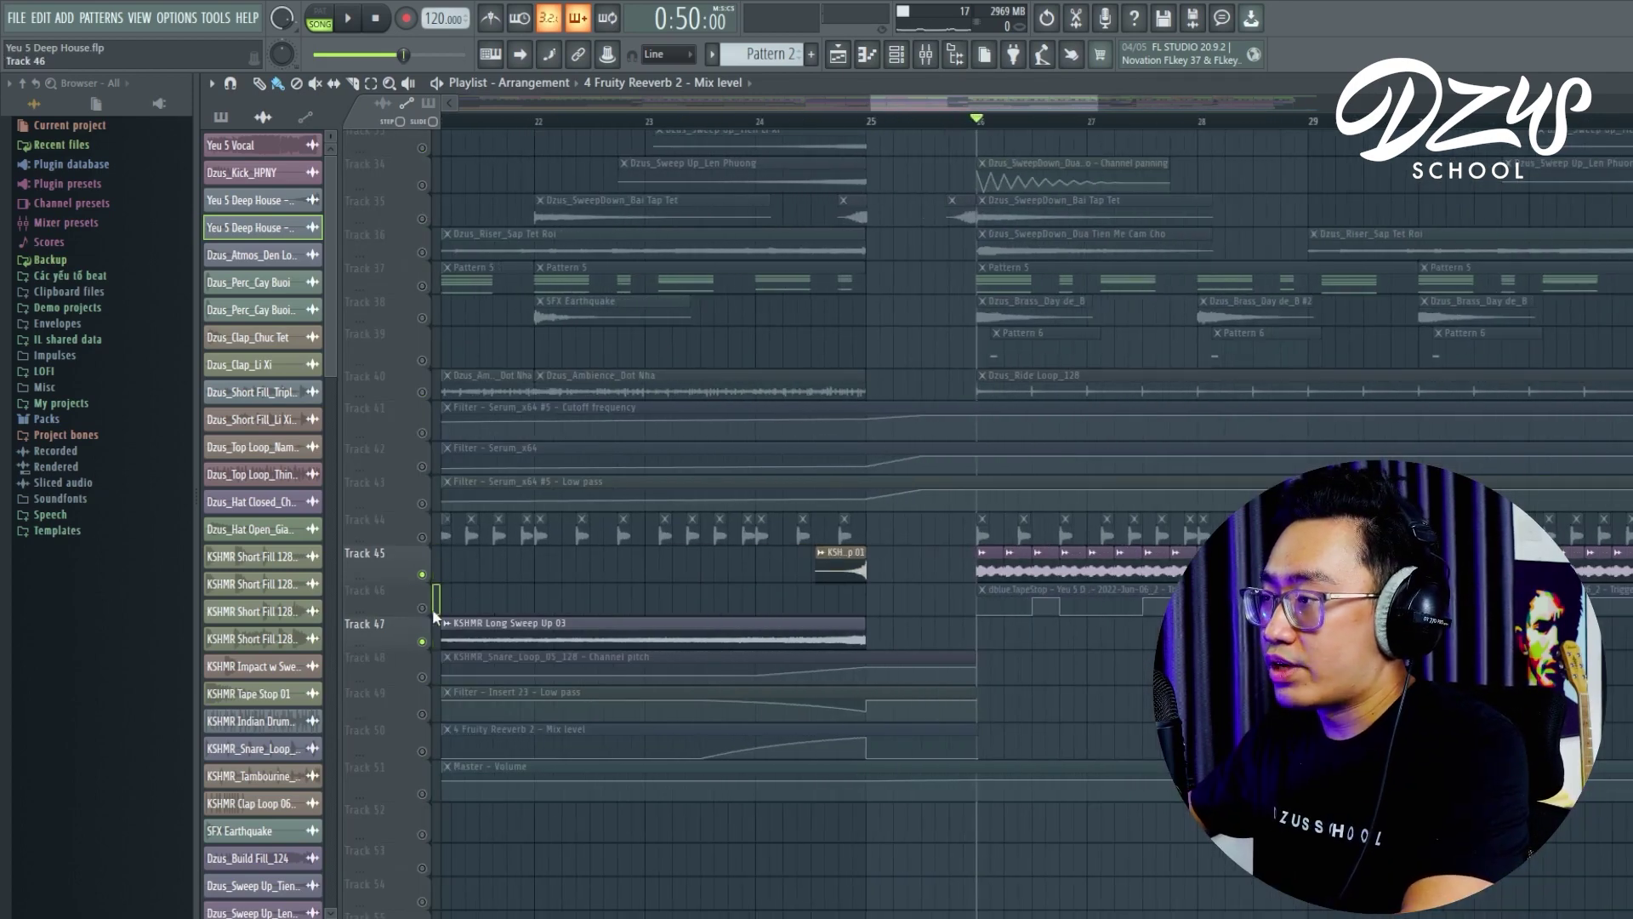
# - Unmute the dblue TapeStop trigger automation on Track 46 and play it with Track 45 from bar 26
pyautogui.click(432, 607)
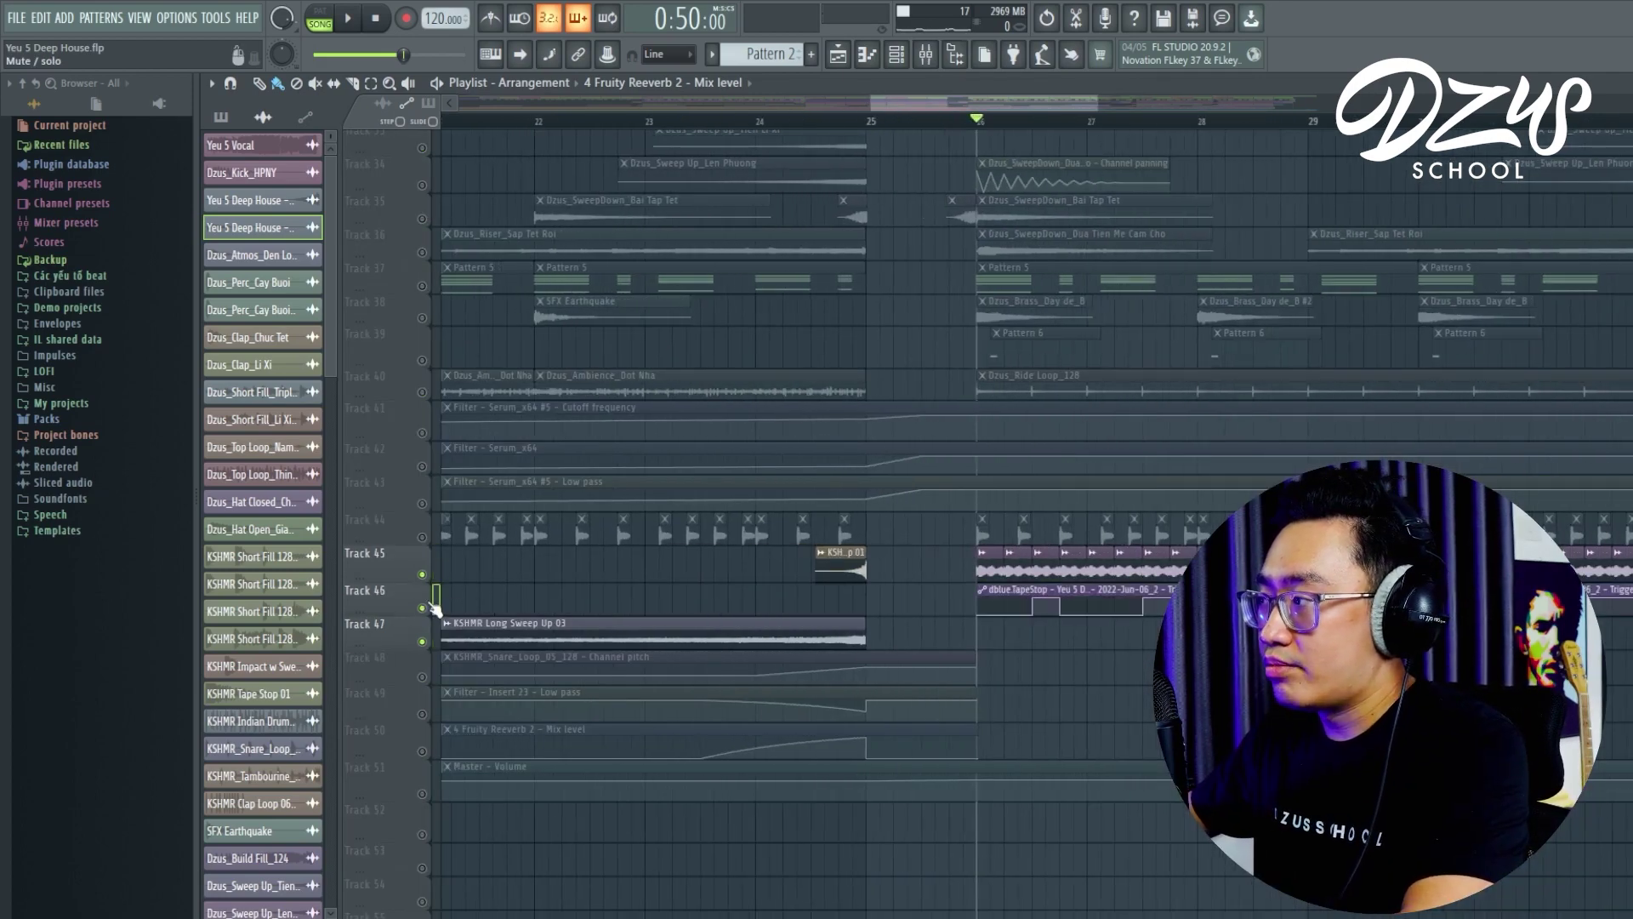
pyautogui.scroll(-2, 477, 555)
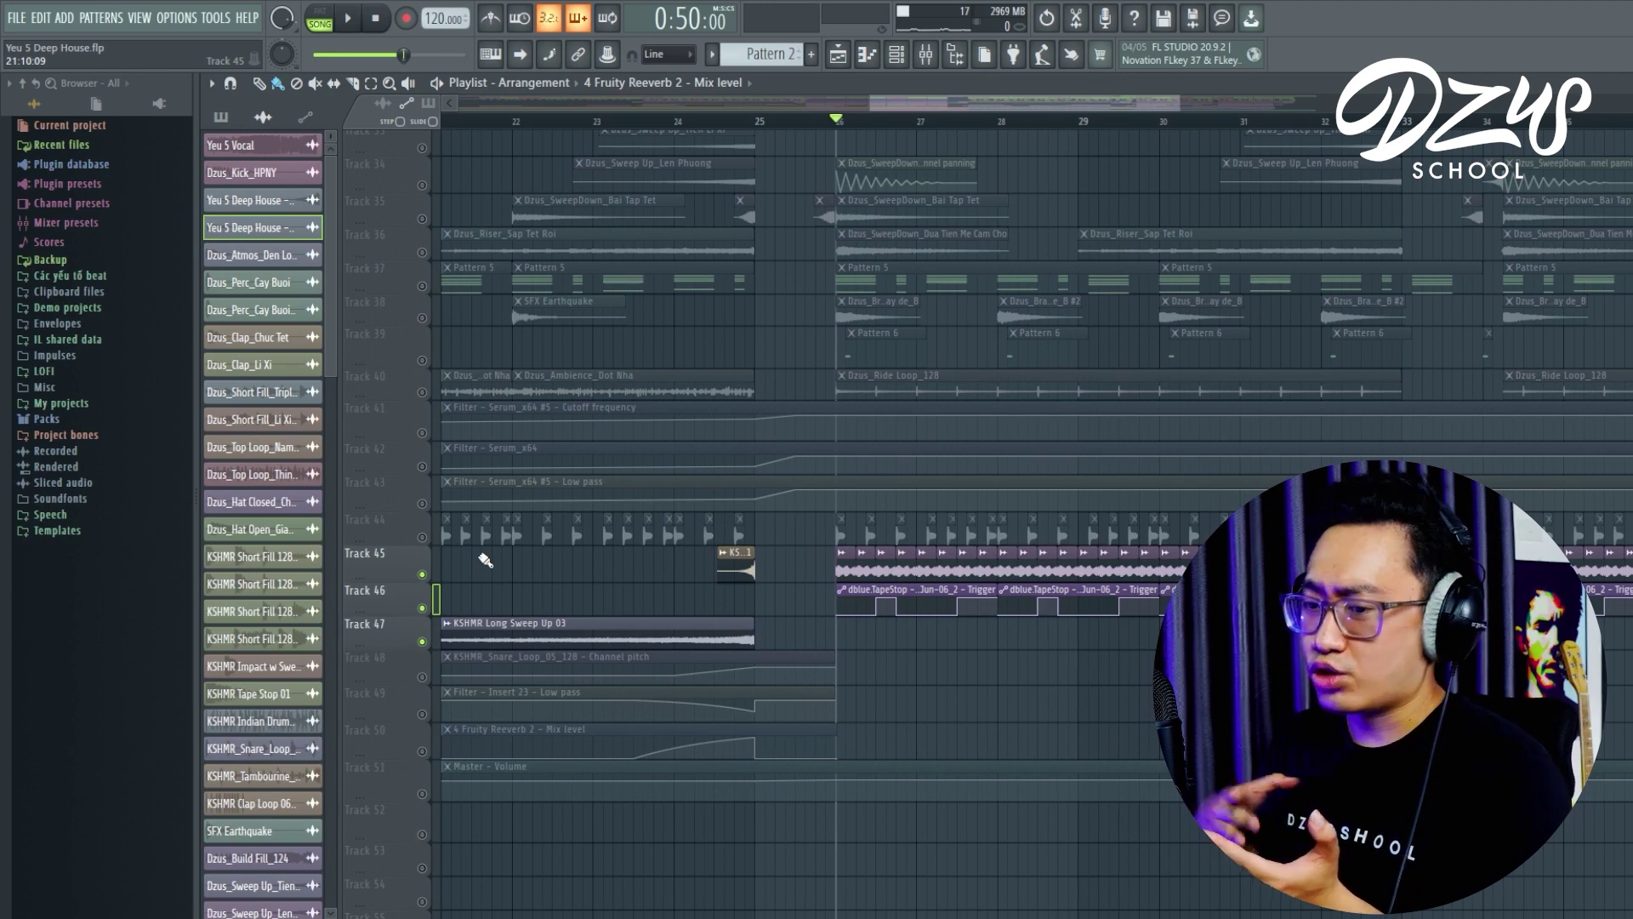
pyautogui.press('space')
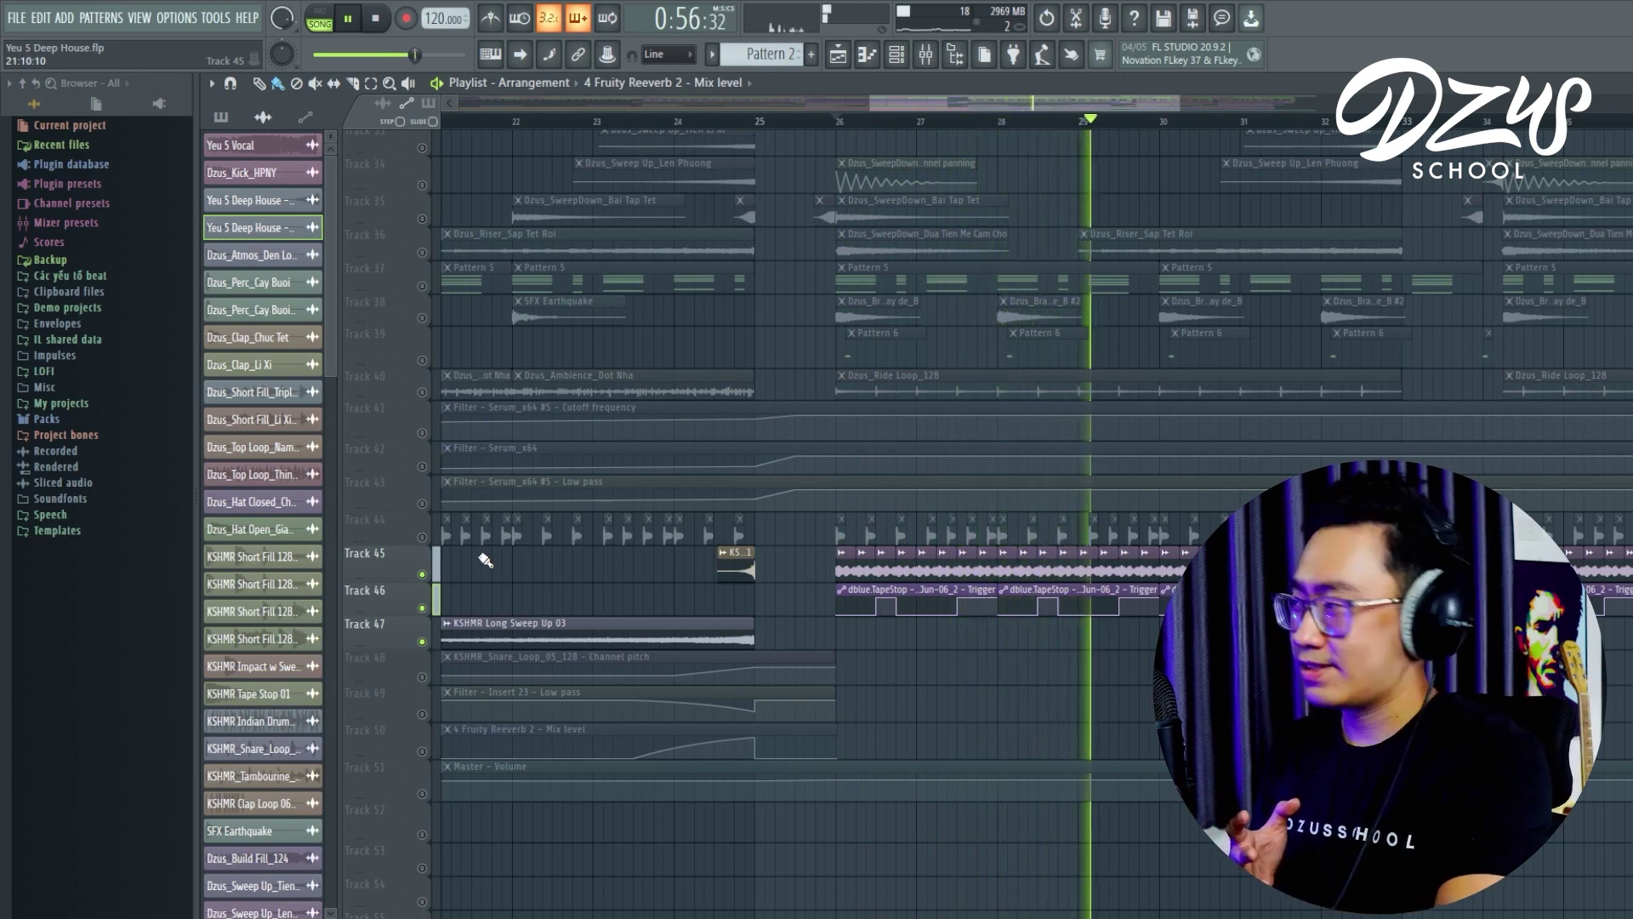
pyautogui.press('space')
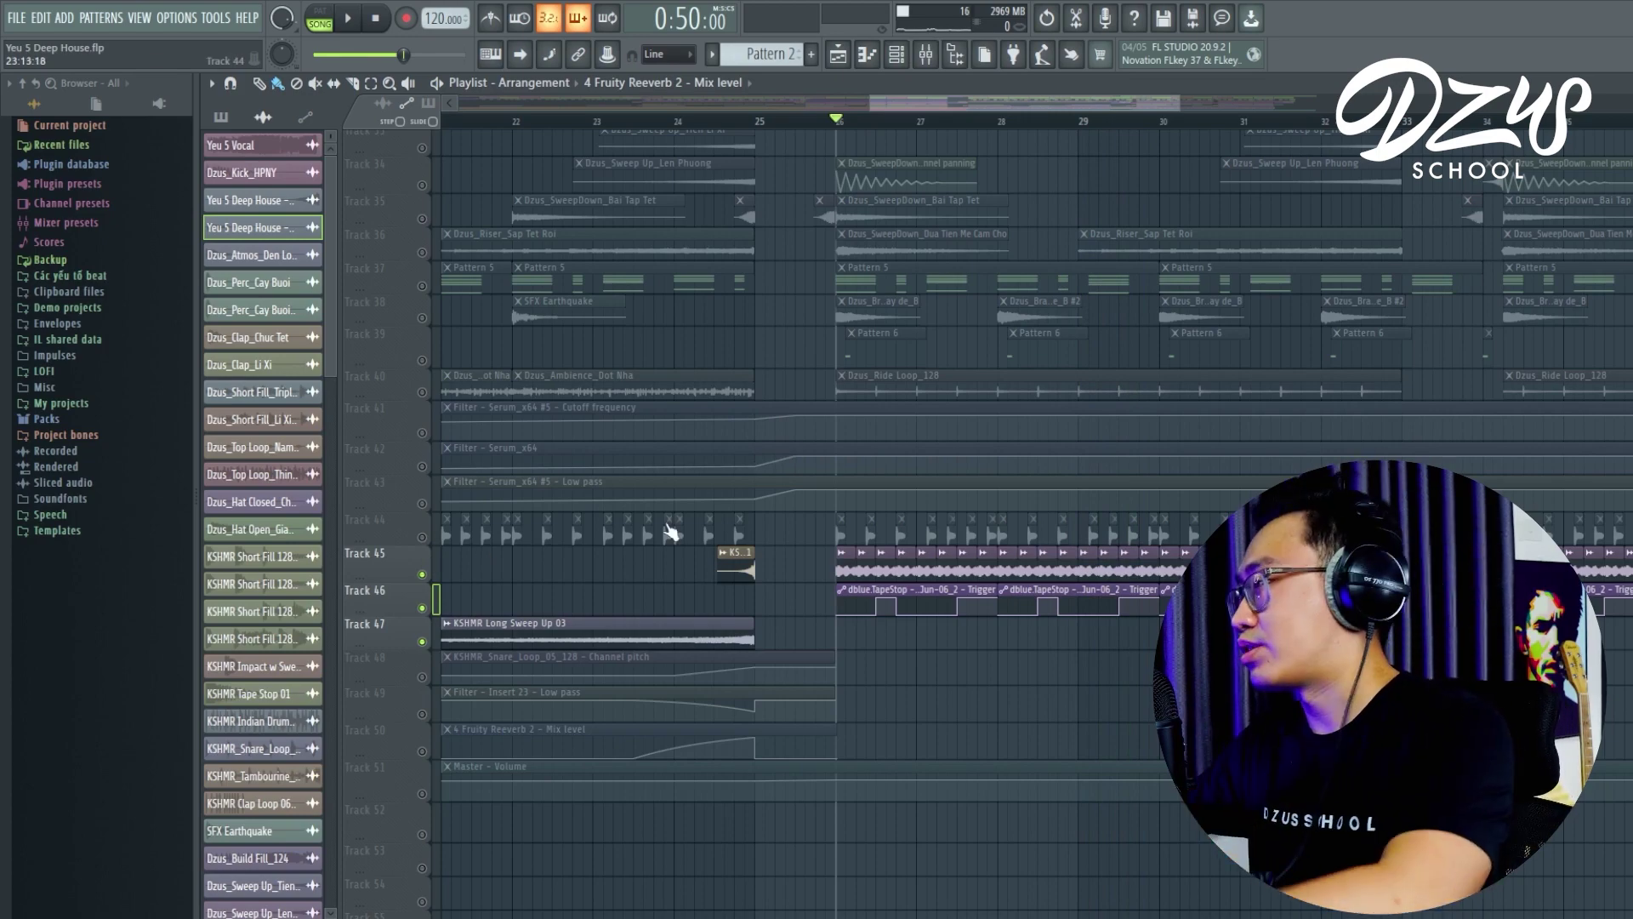
pyautogui.scroll(-3, 904, 540)
pyautogui.scroll(-5, 911, 540)
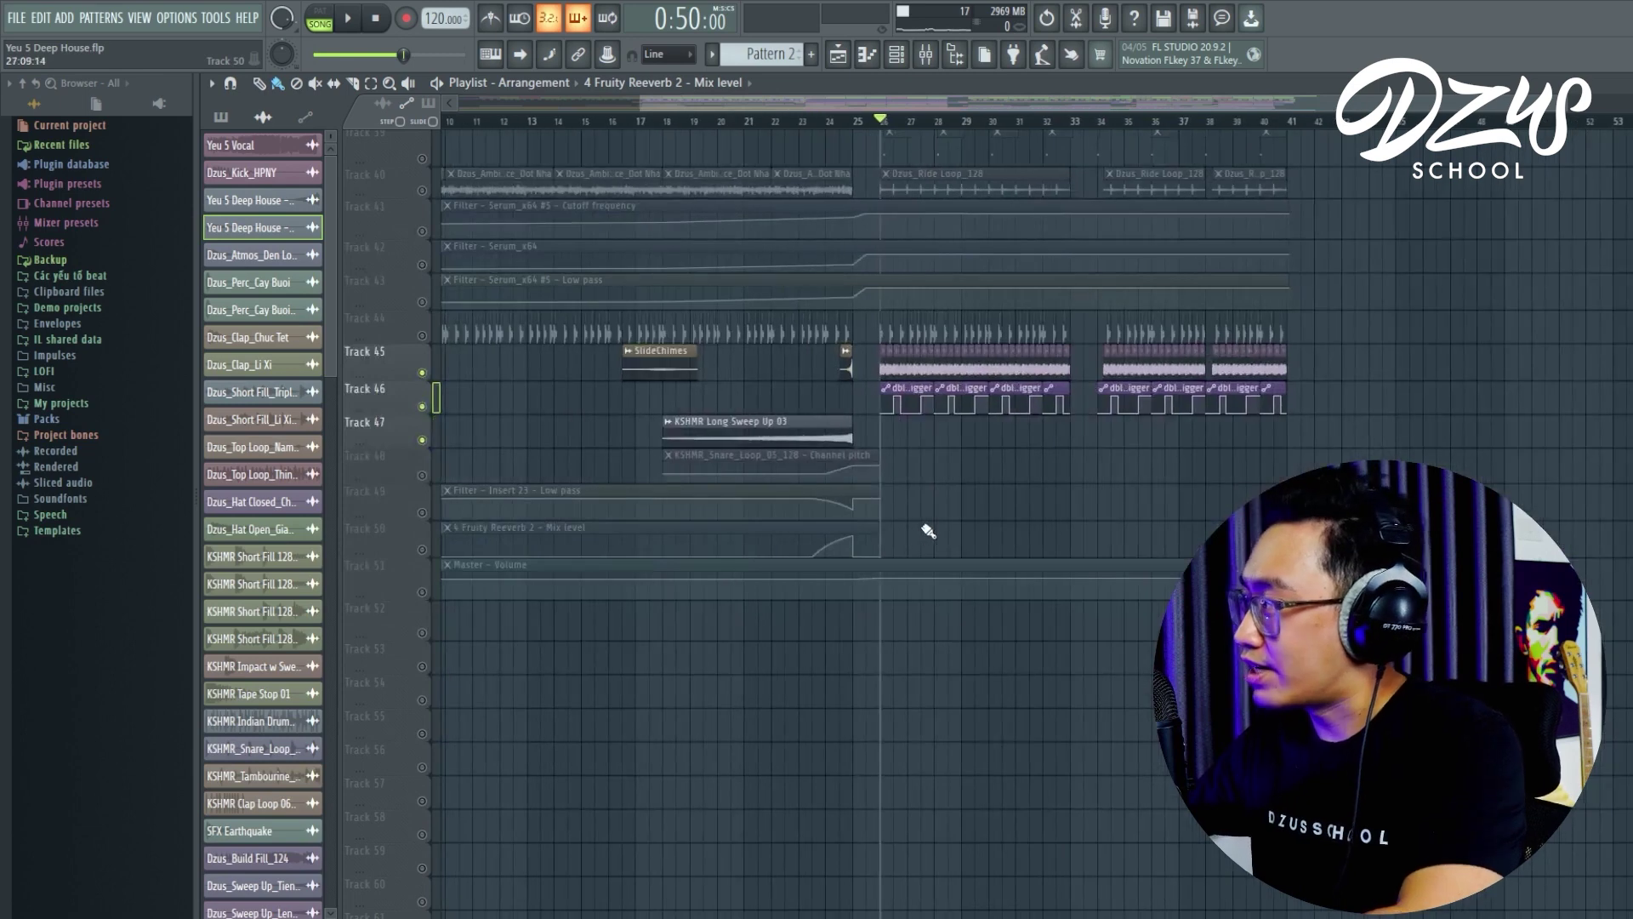